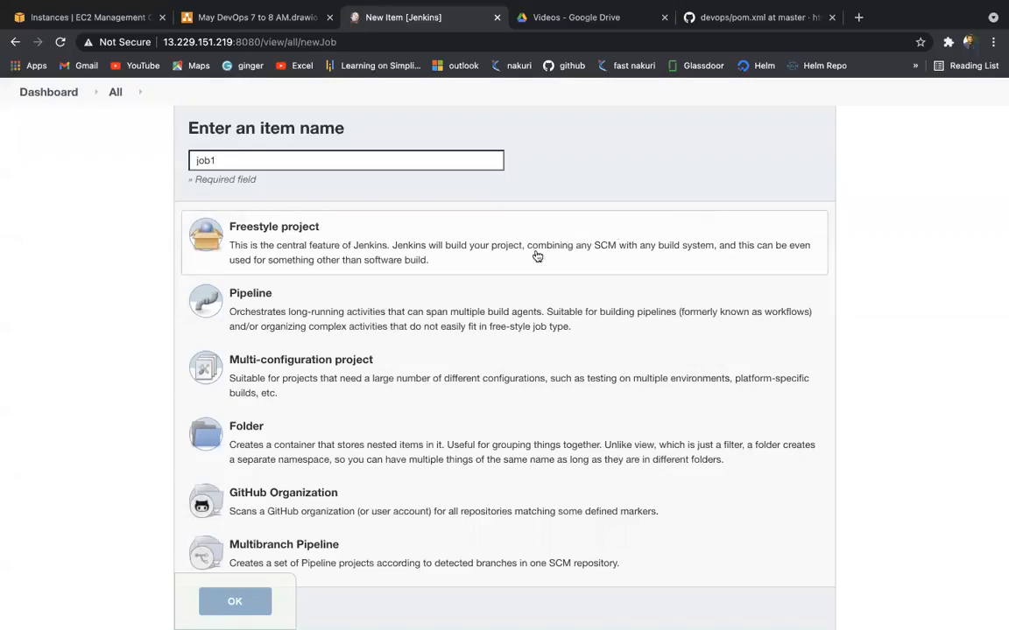
# Step: Annotate the list of item types with red pen strokes, handwriting CI-CD over it
pyautogui.scroll(-2, 456, 263)
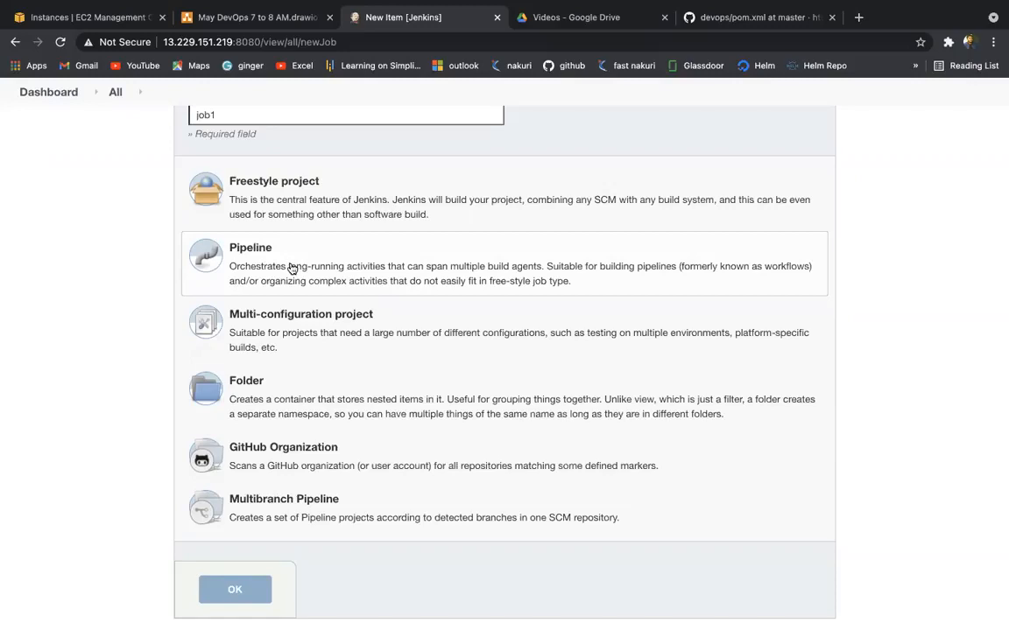
pyautogui.scroll(-2, 292, 268)
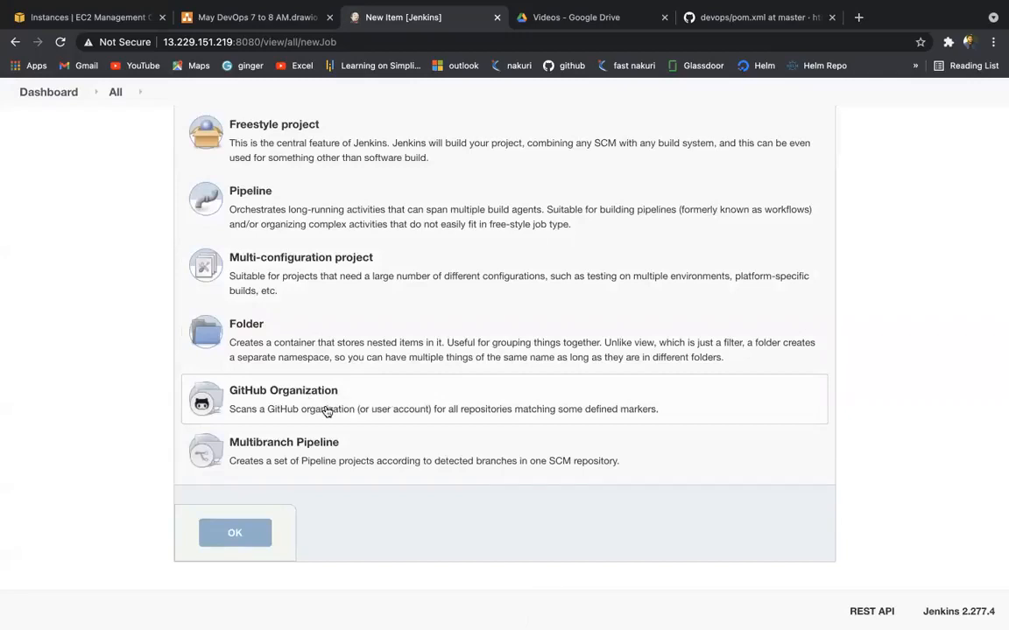
pyautogui.scroll(5, 326, 411)
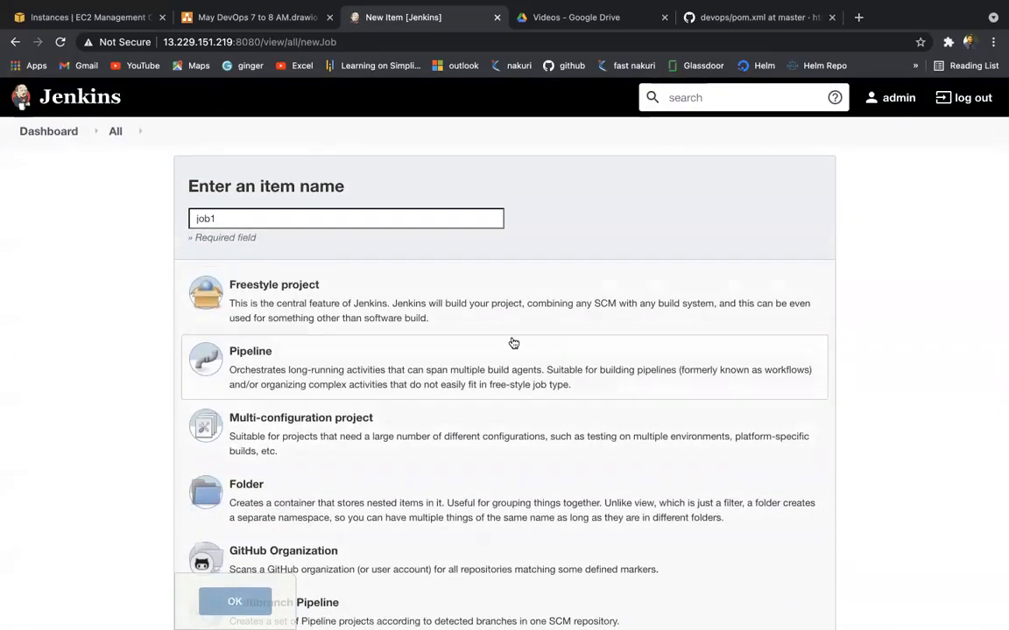
pyautogui.scroll(-3, 513, 343)
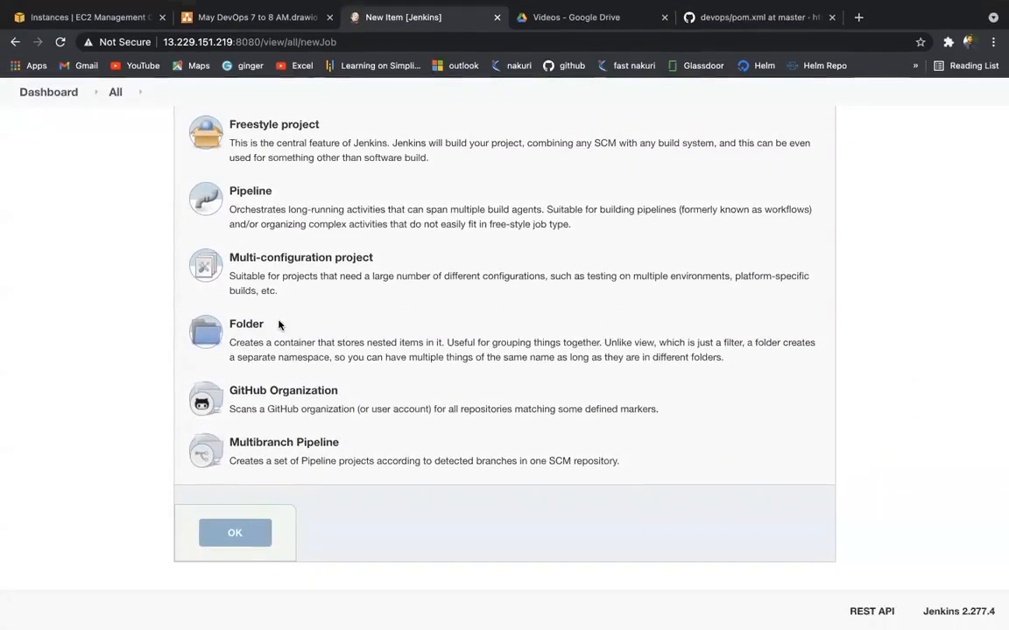
pyautogui.moveTo(65, 306)
pyautogui.mouseDown()
pyautogui.moveTo(114, 289)
pyautogui.moveTo(191, 368)
pyautogui.moveTo(298, 361)
pyautogui.moveTo(319, 386)
pyautogui.moveTo(405, 361)
pyautogui.mouseUp()
pyautogui.moveTo(245, 254)
pyautogui.mouseDown()
pyautogui.moveTo(145, 184)
pyautogui.moveTo(417, 368)
pyautogui.moveTo(173, 230)
pyautogui.mouseUp()
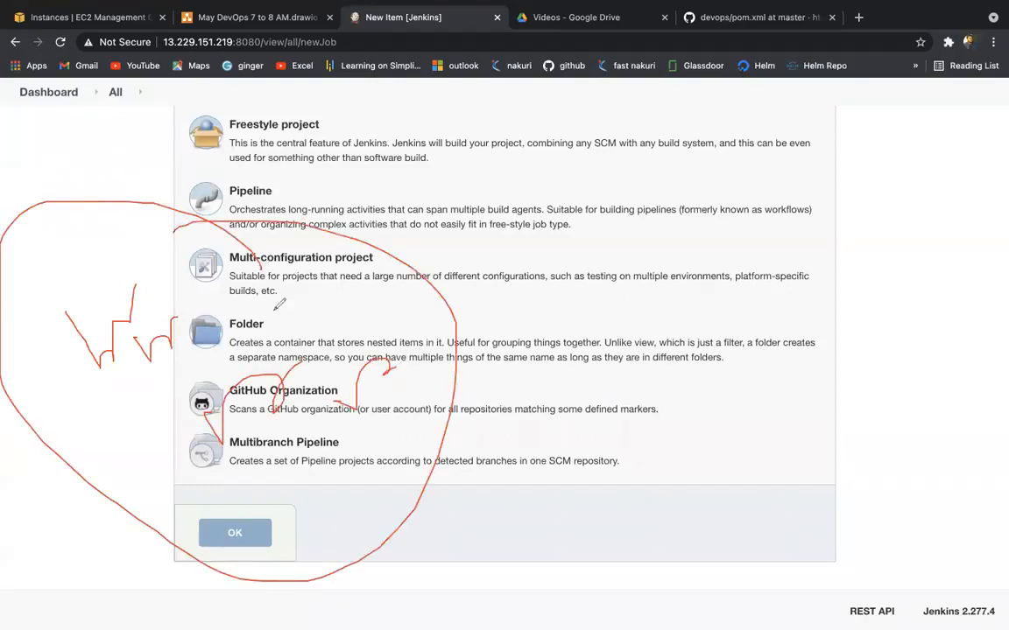
pyautogui.moveTo(287, 316); pyautogui.dragTo(514, 305)
pyautogui.moveTo(604, 242)
pyautogui.mouseDown()
pyautogui.moveTo(595, 242)
pyautogui.moveTo(640, 294)
pyautogui.mouseUp()
pyautogui.moveTo(638, 232)
pyautogui.mouseDown()
pyautogui.moveTo(654, 280)
pyautogui.moveTo(701, 247)
pyautogui.moveTo(780, 249)
pyautogui.moveTo(786, 239)
pyautogui.mouseUp()
pyautogui.moveTo(778, 217); pyautogui.dragTo(790, 244)
pyautogui.moveTo(805, 298); pyautogui.dragTo(641, 357)
pyautogui.moveTo(240, 491); pyautogui.dragTo(326, 490)
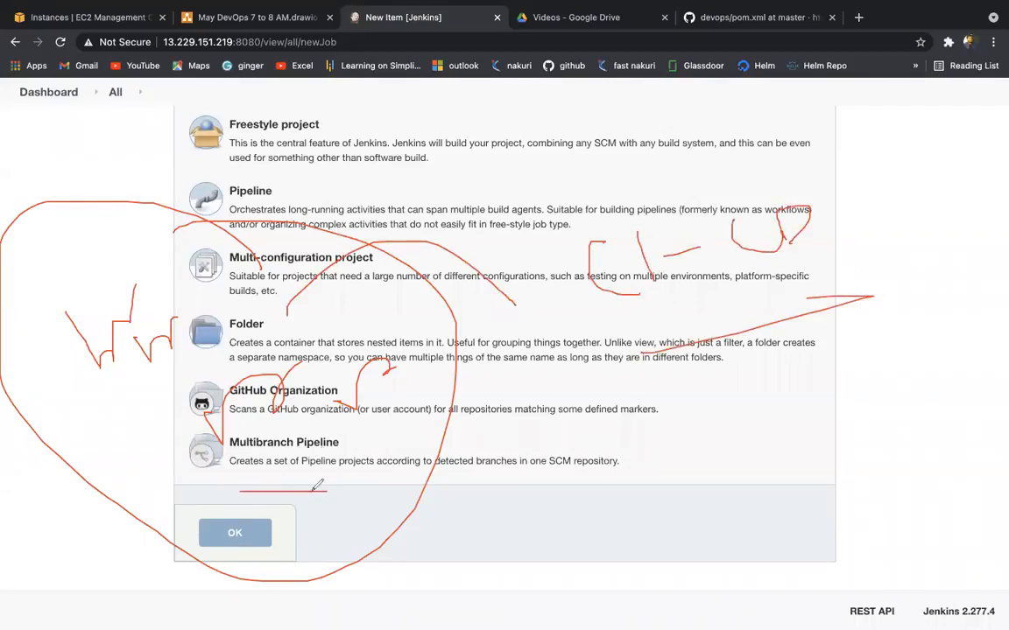
pyautogui.moveTo(373, 149); pyautogui.dragTo(506, 139)
pyautogui.moveTo(72, 326); pyautogui.dragTo(196, 425)
pyautogui.moveTo(262, 455); pyautogui.dragTo(294, 443)
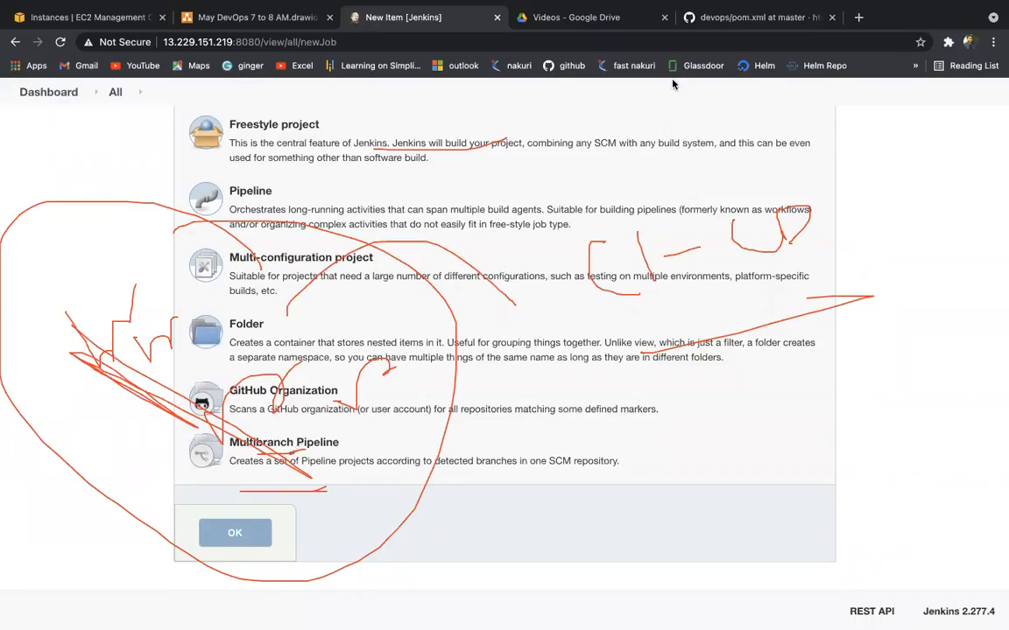
# Step: Clear the pen annotations and create job1 as a Freestyle project
pyautogui.click(699, 122)
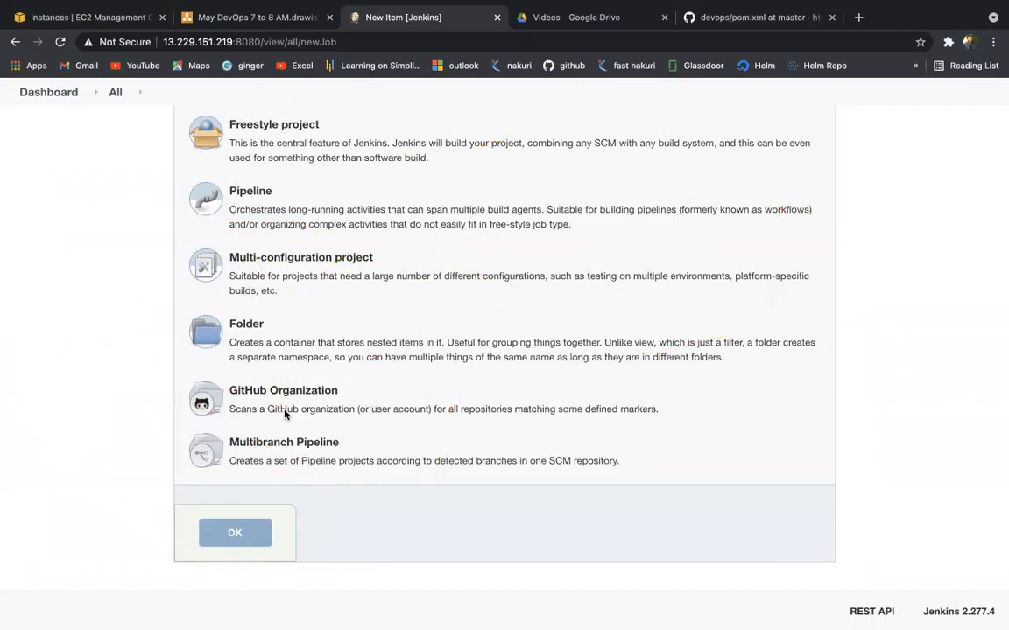
pyautogui.click(266, 138)
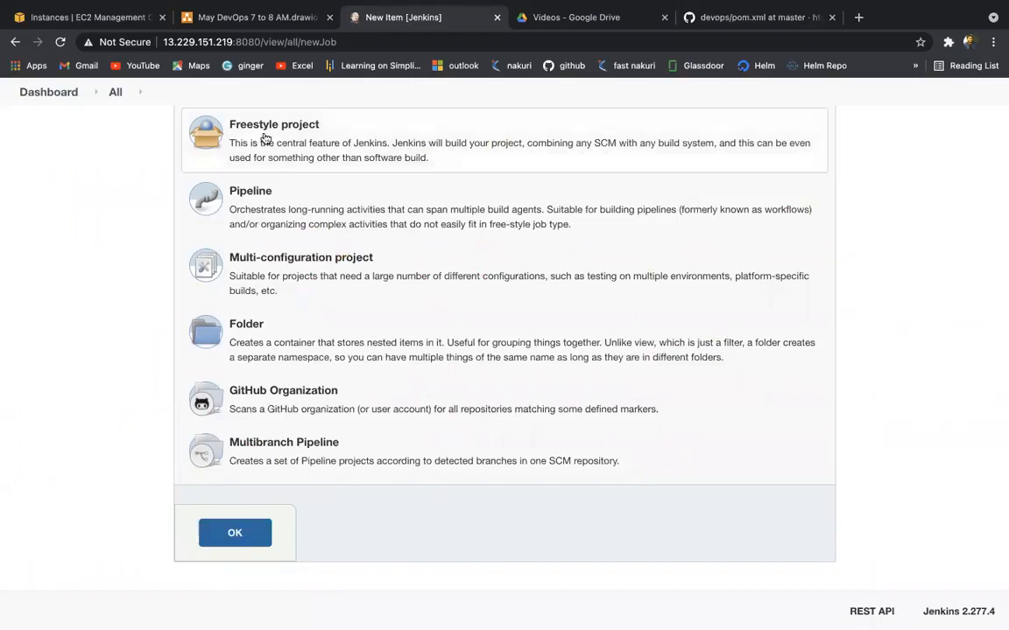
pyautogui.click(234, 534)
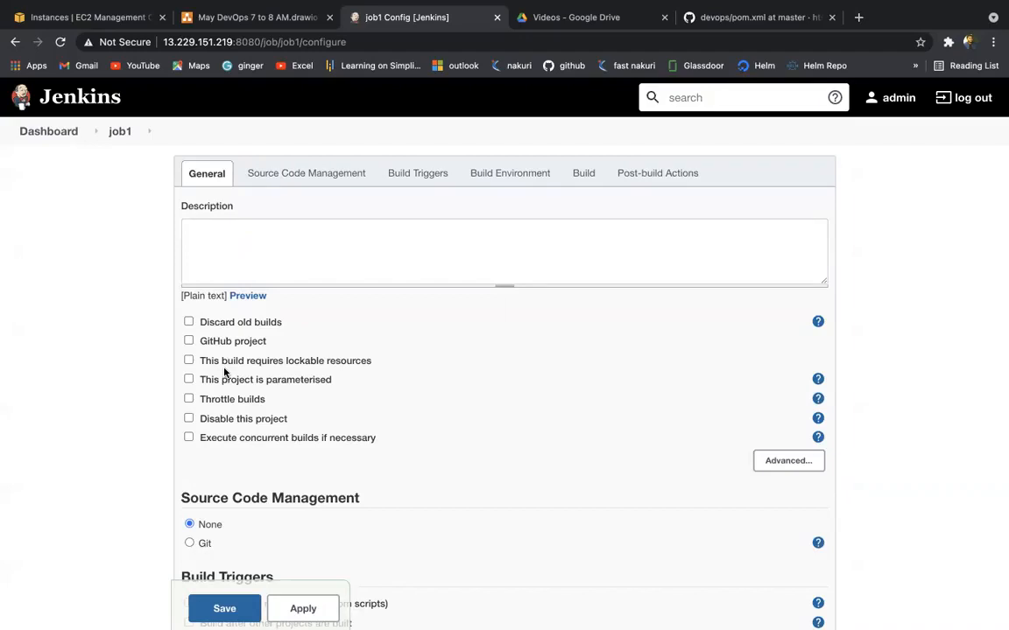
pyautogui.moveTo(658, 16)
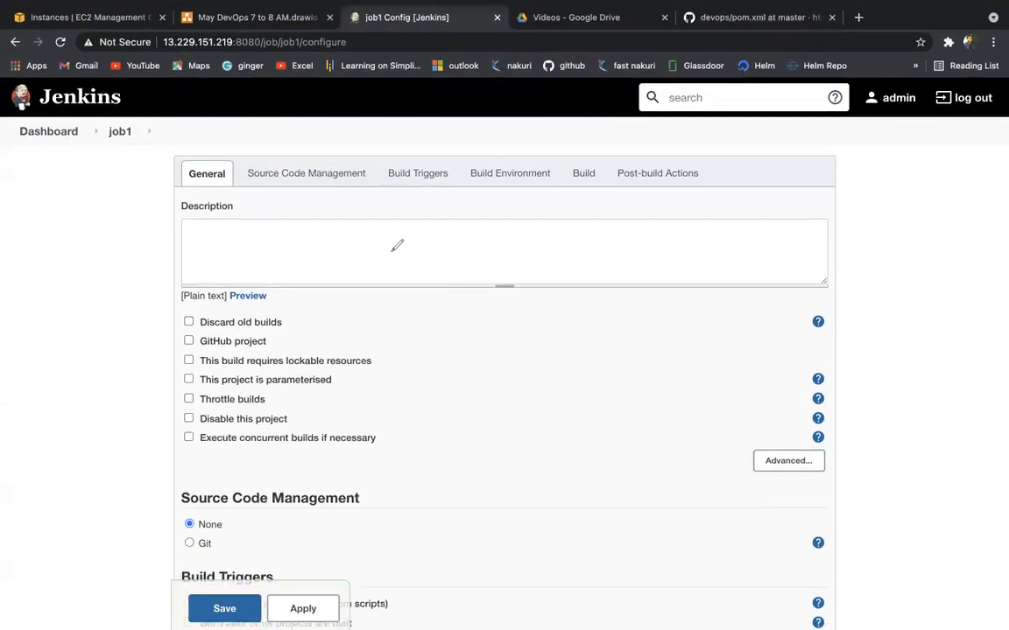
pyautogui.moveTo(392, 252)
pyautogui.mouseDown()
pyautogui.moveTo(403, 320)
pyautogui.moveTo(472, 271)
pyautogui.mouseUp()
pyautogui.moveTo(525, 220); pyautogui.dragTo(548, 241)
pyautogui.moveTo(570, 201)
pyautogui.mouseDown()
pyautogui.moveTo(560, 158)
pyautogui.moveTo(554, 210)
pyautogui.mouseUp()
pyautogui.moveTo(524, 281)
pyautogui.mouseDown()
pyautogui.moveTo(470, 418)
pyautogui.moveTo(489, 457)
pyautogui.mouseUp()
pyautogui.moveTo(536, 305)
pyautogui.mouseDown()
pyautogui.moveTo(630, 225)
pyautogui.moveTo(672, 294)
pyautogui.mouseUp()
pyautogui.moveTo(445, 488)
pyautogui.mouseDown()
pyautogui.moveTo(473, 557)
pyautogui.moveTo(518, 531)
pyautogui.moveTo(527, 506)
pyautogui.moveTo(543, 530)
pyautogui.moveTo(574, 517)
pyautogui.moveTo(599, 482)
pyautogui.moveTo(629, 494)
pyautogui.mouseUp()
pyautogui.moveTo(619, 347)
pyautogui.mouseDown()
pyautogui.moveTo(661, 366)
pyautogui.moveTo(693, 348)
pyautogui.moveTo(687, 328)
pyautogui.moveTo(706, 279)
pyautogui.moveTo(750, 279)
pyautogui.moveTo(832, 184)
pyautogui.mouseUp()
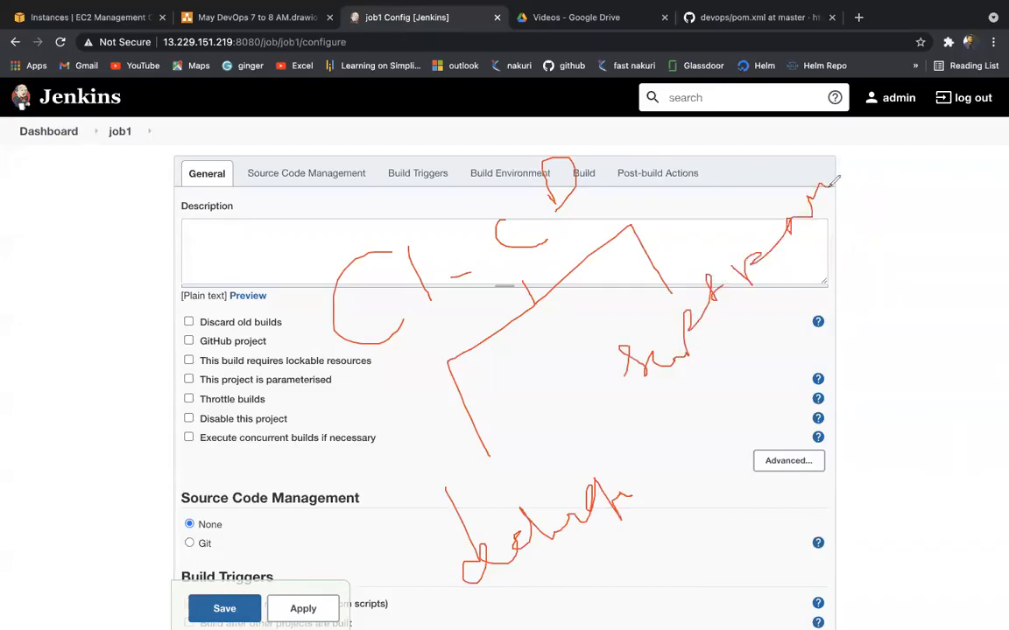
pyautogui.moveTo(206, 256)
pyautogui.mouseDown()
pyautogui.moveTo(385, 613)
pyautogui.moveTo(648, 103)
pyautogui.moveTo(788, 167)
pyautogui.moveTo(457, 594)
pyautogui.mouseUp()
pyautogui.moveTo(105, 19); pyautogui.dragTo(366, 201)
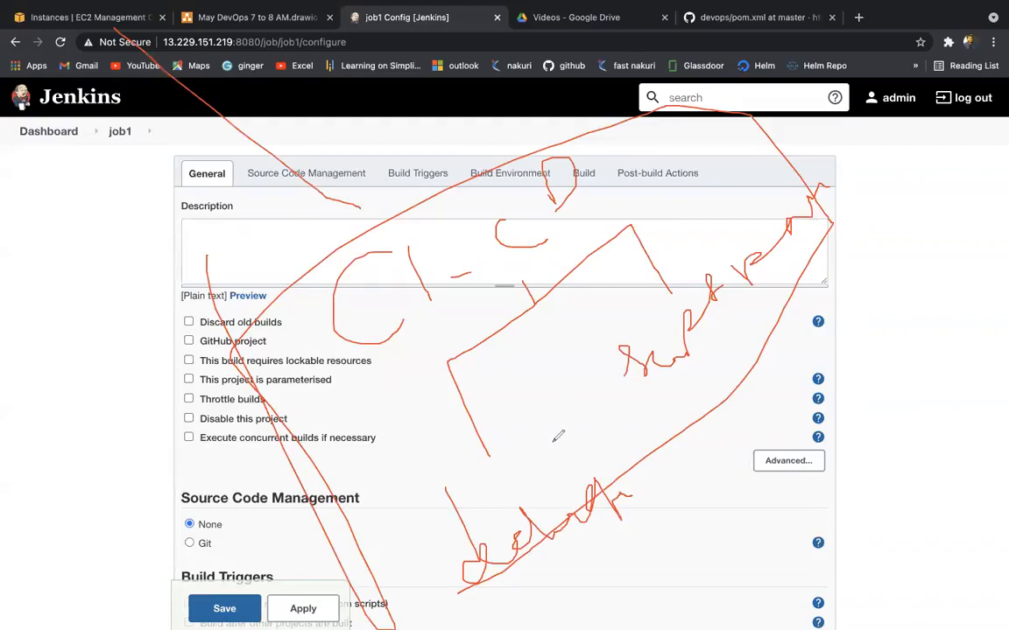
pyautogui.moveTo(419, 497)
pyautogui.mouseDown()
pyautogui.moveTo(421, 560)
pyautogui.moveTo(603, 424)
pyautogui.moveTo(508, 622)
pyautogui.mouseUp()
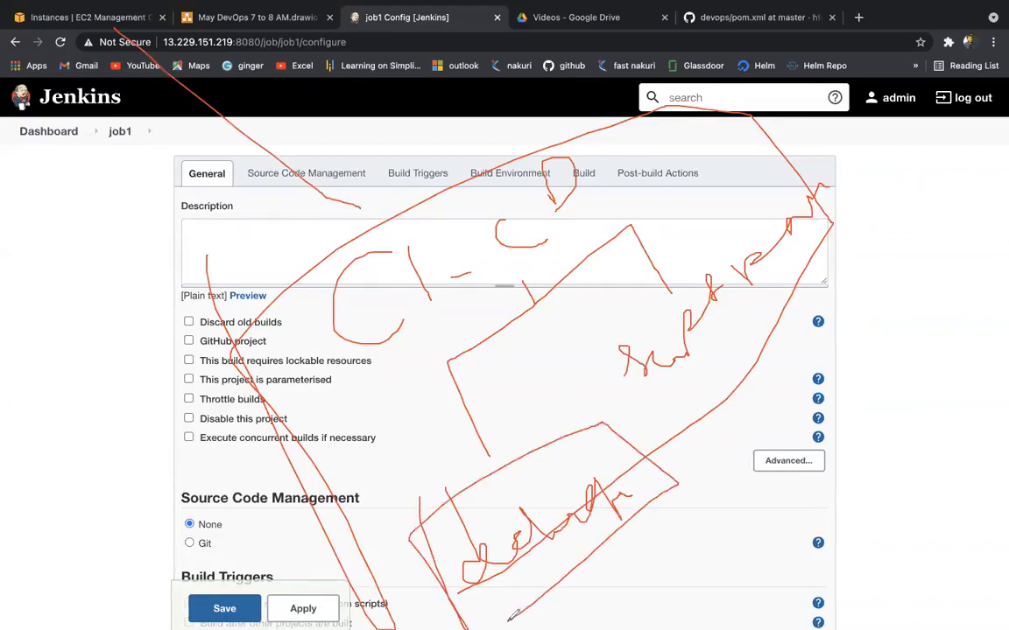
pyautogui.moveTo(575, 360); pyautogui.dragTo(607, 381)
pyautogui.moveTo(632, 321)
pyautogui.mouseDown()
pyautogui.moveTo(876, 210)
pyautogui.moveTo(604, 479)
pyautogui.mouseUp()
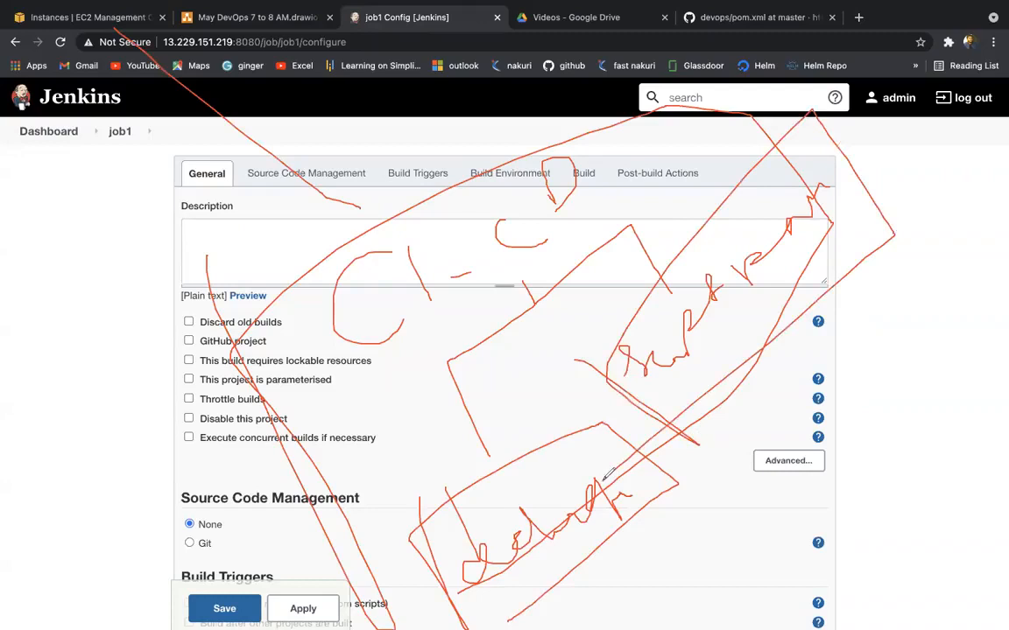
pyautogui.moveTo(574, 540); pyautogui.dragTo(621, 565)
pyautogui.click(685, 113)
pyautogui.moveTo(401, 163)
pyautogui.mouseDown()
pyautogui.moveTo(432, 201)
pyautogui.moveTo(500, 145)
pyautogui.moveTo(563, 139)
pyautogui.mouseUp()
pyautogui.moveTo(514, 205)
pyautogui.mouseDown()
pyautogui.moveTo(535, 223)
pyautogui.moveTo(475, 392)
pyautogui.mouseUp()
pyautogui.moveTo(423, 493)
pyautogui.mouseDown()
pyautogui.moveTo(427, 473)
pyautogui.moveTo(489, 469)
pyautogui.mouseUp()
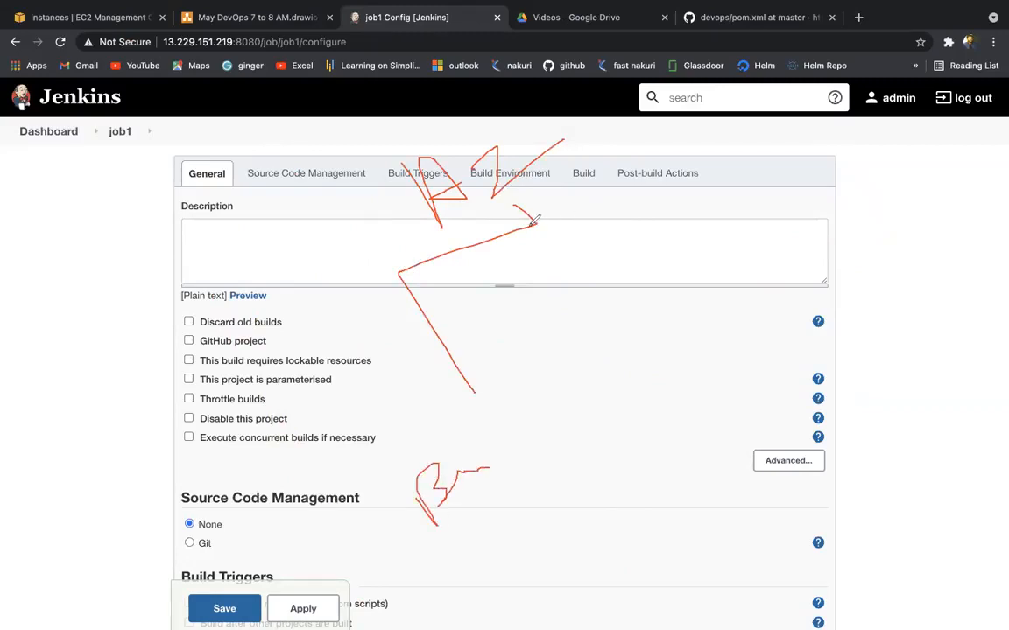
pyautogui.moveTo(532, 225)
pyautogui.mouseDown()
pyautogui.moveTo(695, 235)
pyautogui.moveTo(664, 263)
pyautogui.moveTo(698, 326)
pyautogui.mouseUp()
pyautogui.moveTo(698, 279)
pyautogui.mouseDown()
pyautogui.moveTo(721, 256)
pyautogui.moveTo(690, 197)
pyautogui.moveTo(745, 229)
pyautogui.moveTo(792, 209)
pyautogui.moveTo(810, 176)
pyautogui.mouseUp()
pyautogui.moveTo(793, 283)
pyautogui.mouseDown()
pyautogui.moveTo(747, 325)
pyautogui.moveTo(850, 198)
pyautogui.mouseUp()
pyautogui.moveTo(482, 559)
pyautogui.mouseDown()
pyautogui.moveTo(496, 532)
pyautogui.moveTo(440, 558)
pyautogui.mouseUp()
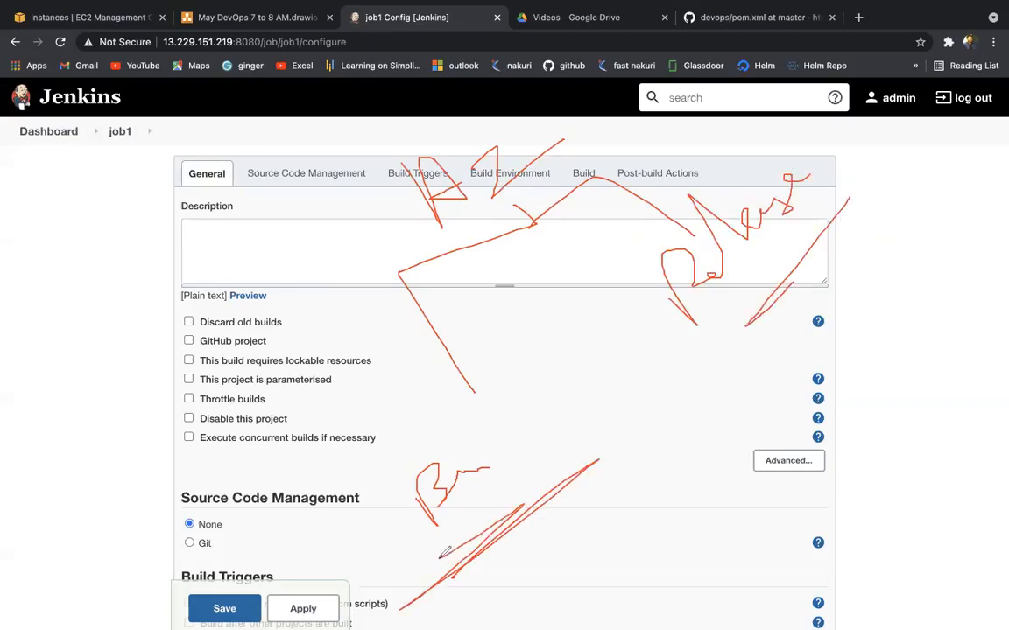
pyautogui.moveTo(71, 279)
pyautogui.mouseDown()
pyautogui.moveTo(69, 293)
pyautogui.moveTo(85, 267)
pyautogui.moveTo(137, 243)
pyautogui.mouseUp()
pyautogui.moveTo(131, 330)
pyautogui.mouseDown()
pyautogui.moveTo(113, 403)
pyautogui.moveTo(122, 462)
pyautogui.mouseUp()
pyautogui.moveTo(126, 506)
pyautogui.mouseDown()
pyautogui.moveTo(161, 528)
pyautogui.moveTo(169, 477)
pyautogui.moveTo(201, 493)
pyautogui.mouseUp()
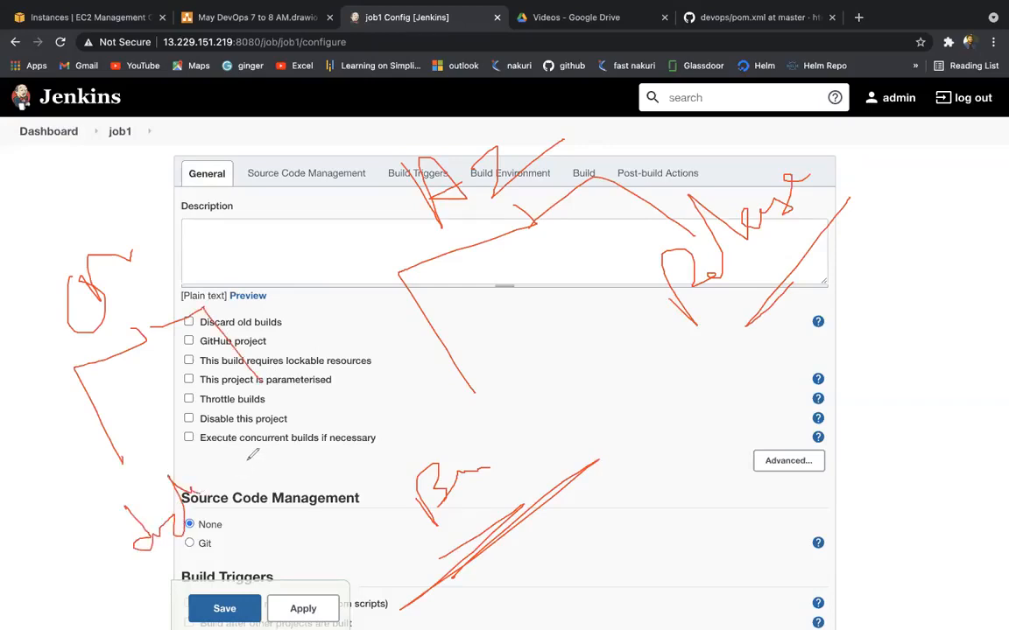
pyautogui.moveTo(278, 394); pyautogui.dragTo(298, 412)
pyautogui.moveTo(407, 277); pyautogui.dragTo(496, 220)
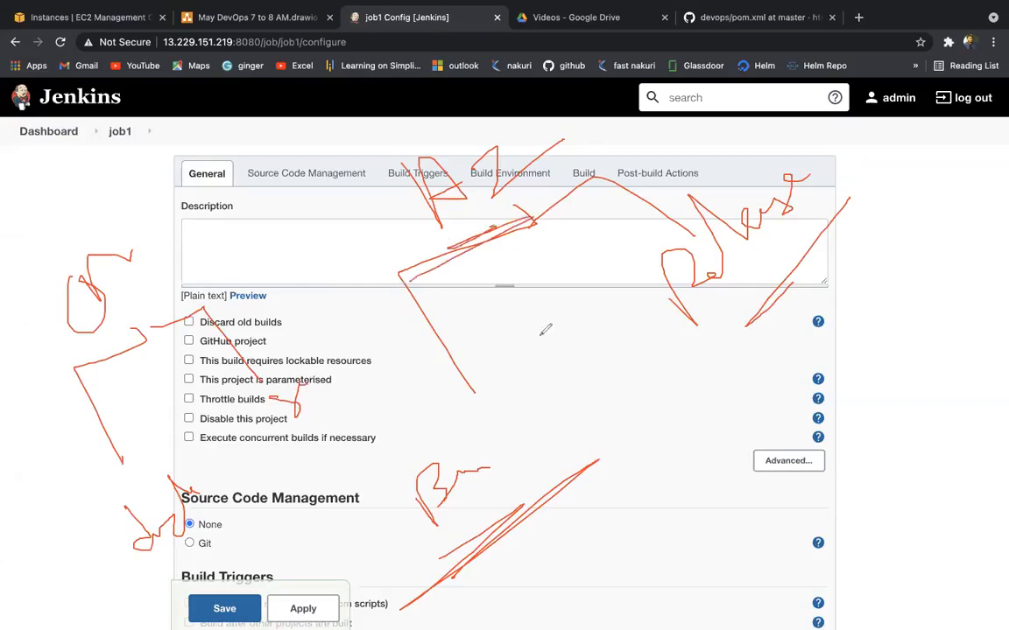
pyautogui.moveTo(389, 451)
pyautogui.mouseDown()
pyautogui.moveTo(451, 532)
pyautogui.moveTo(523, 464)
pyautogui.mouseUp()
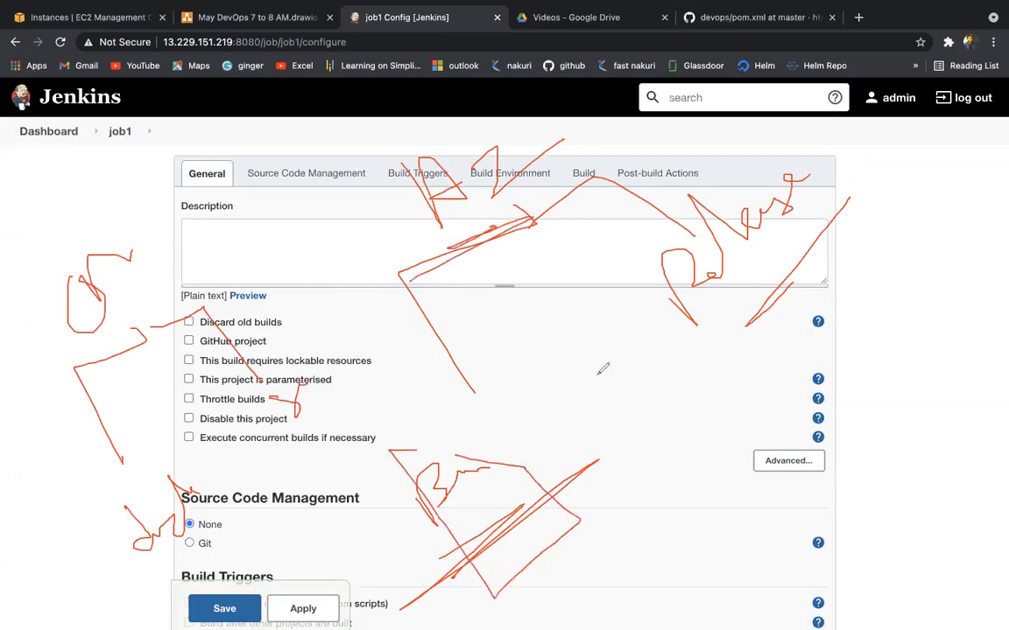
pyautogui.moveTo(613, 332)
pyautogui.mouseDown()
pyautogui.moveTo(901, 225)
pyautogui.moveTo(704, 410)
pyautogui.mouseUp()
pyautogui.moveTo(350, 353)
pyautogui.mouseDown()
pyautogui.moveTo(292, 341)
pyautogui.moveTo(270, 399)
pyautogui.mouseUp()
pyautogui.moveTo(203, 435)
pyautogui.mouseDown()
pyautogui.moveTo(208, 553)
pyautogui.moveTo(219, 496)
pyautogui.mouseUp()
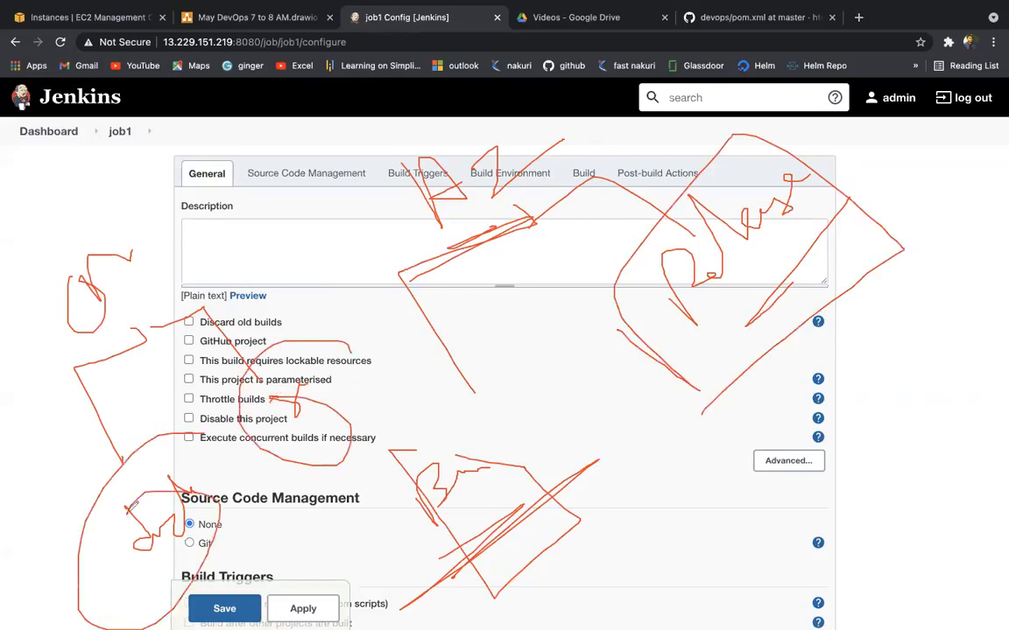
pyautogui.click(691, 126)
pyautogui.moveTo(325, 299)
pyautogui.mouseDown()
pyautogui.moveTo(334, 252)
pyautogui.moveTo(412, 212)
pyautogui.mouseUp()
pyautogui.moveTo(380, 277); pyautogui.dragTo(398, 438)
pyautogui.moveTo(403, 318)
pyautogui.mouseDown()
pyautogui.moveTo(468, 259)
pyautogui.moveTo(537, 374)
pyautogui.mouseUp()
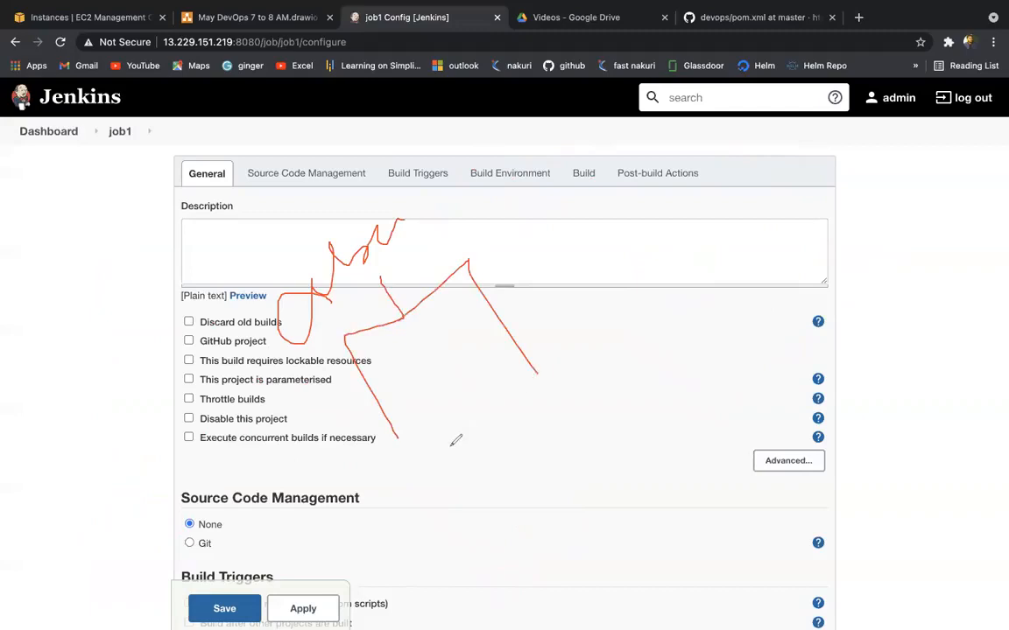
pyautogui.moveTo(684, 307)
pyautogui.mouseDown()
pyautogui.moveTo(676, 296)
pyautogui.moveTo(799, 236)
pyautogui.moveTo(825, 262)
pyautogui.mouseUp()
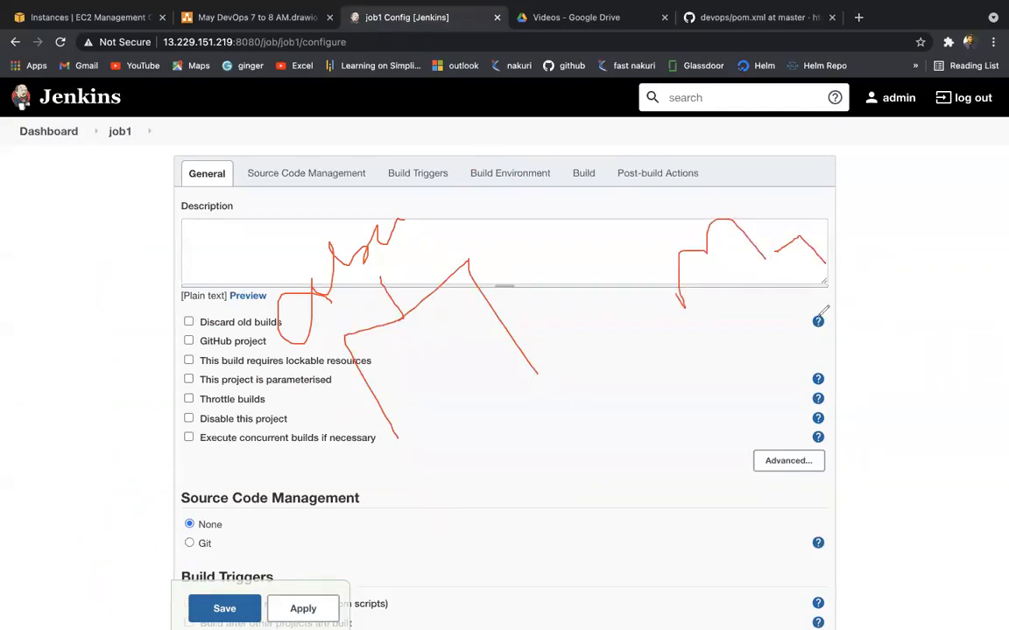
pyautogui.moveTo(818, 321)
pyautogui.mouseDown()
pyautogui.moveTo(818, 384)
pyautogui.moveTo(851, 400)
pyautogui.mouseUp()
pyautogui.moveTo(782, 357)
pyautogui.mouseDown()
pyautogui.moveTo(818, 434)
pyautogui.moveTo(874, 349)
pyautogui.moveTo(819, 399)
pyautogui.mouseUp()
pyautogui.moveTo(304, 346); pyautogui.dragTo(362, 282)
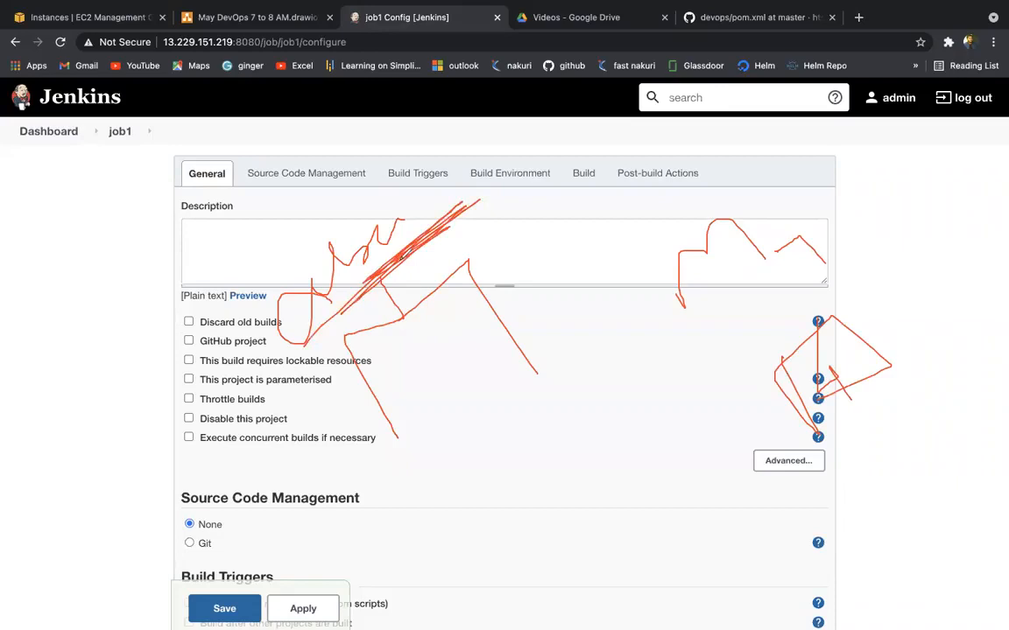
pyautogui.moveTo(342, 248)
pyautogui.mouseDown()
pyautogui.moveTo(551, 180)
pyautogui.moveTo(753, 359)
pyautogui.mouseUp()
pyautogui.moveTo(270, 325); pyautogui.dragTo(285, 442)
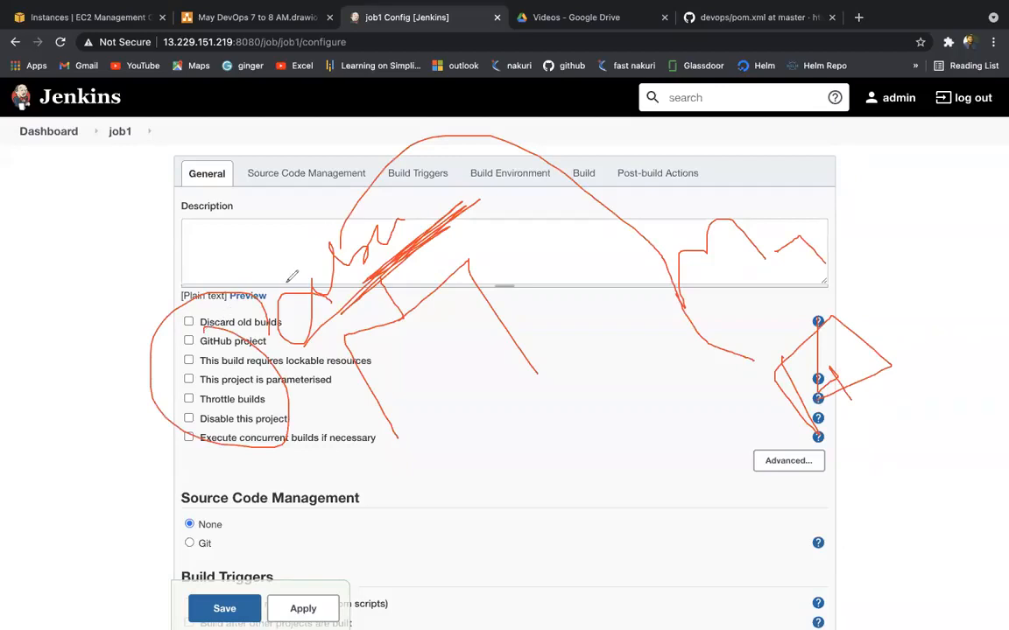
pyautogui.moveTo(287, 281); pyautogui.dragTo(351, 254)
pyautogui.moveTo(254, 271)
pyautogui.mouseDown()
pyautogui.moveTo(283, 338)
pyautogui.moveTo(282, 267)
pyautogui.moveTo(329, 227)
pyautogui.moveTo(426, 251)
pyautogui.moveTo(293, 370)
pyautogui.mouseUp()
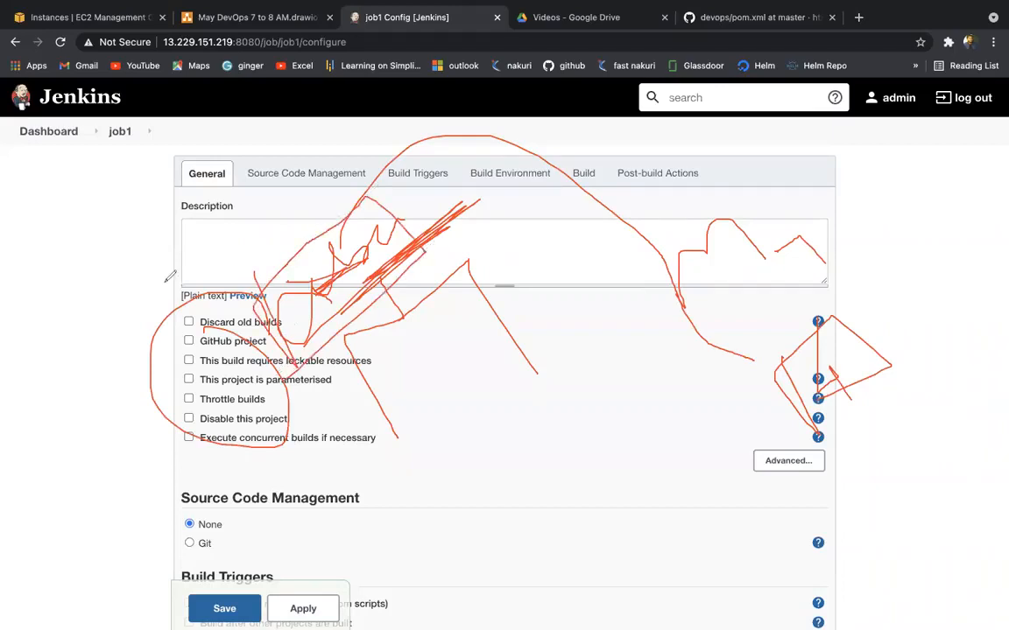
pyautogui.moveTo(191, 159); pyautogui.dragTo(219, 142)
pyautogui.click(700, 119)
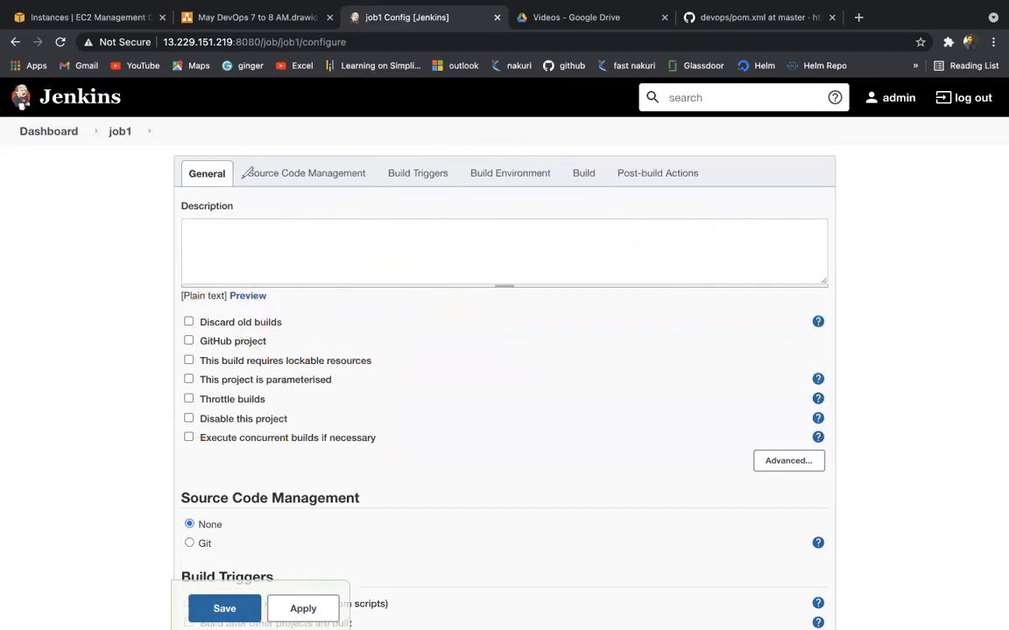
# Step: Step through job1's Source Code Management, Build Triggers, Build Environment, Build Steps and Post-build Actions sections
pyautogui.click(292, 174)
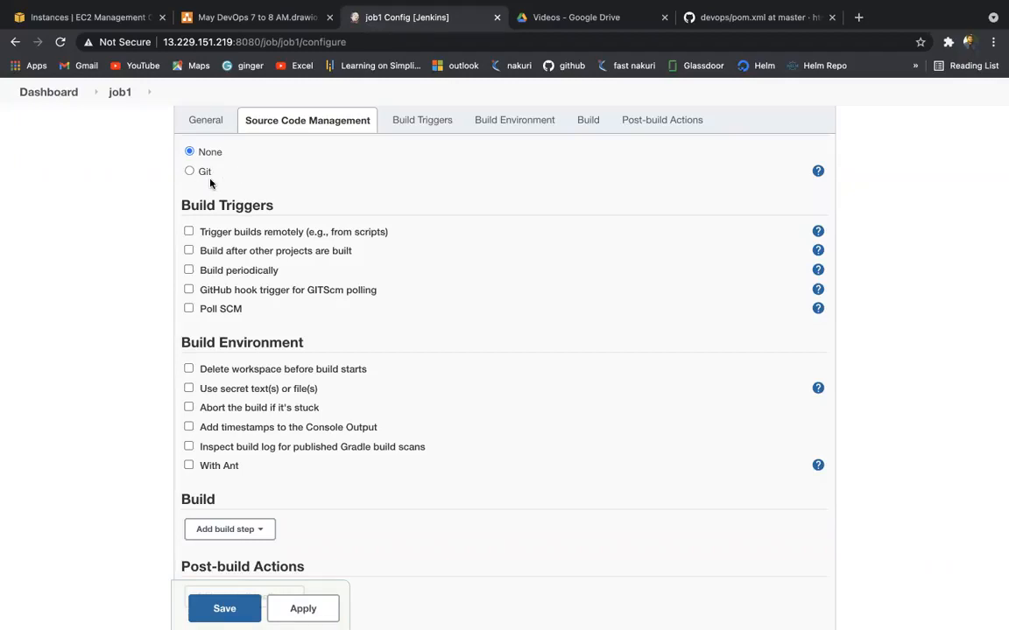
pyautogui.click(406, 128)
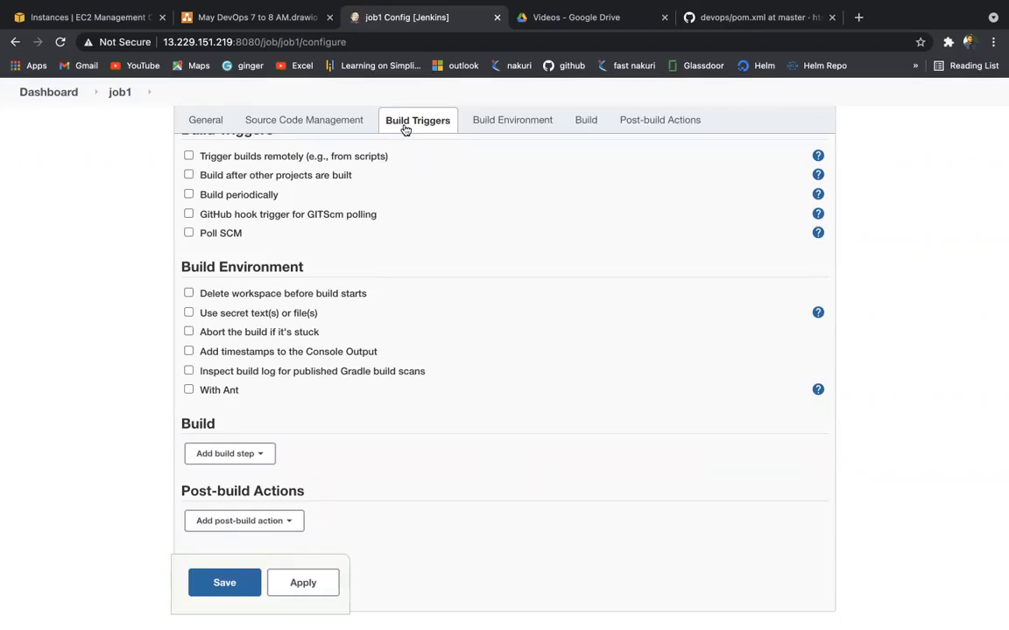
pyautogui.click(536, 125)
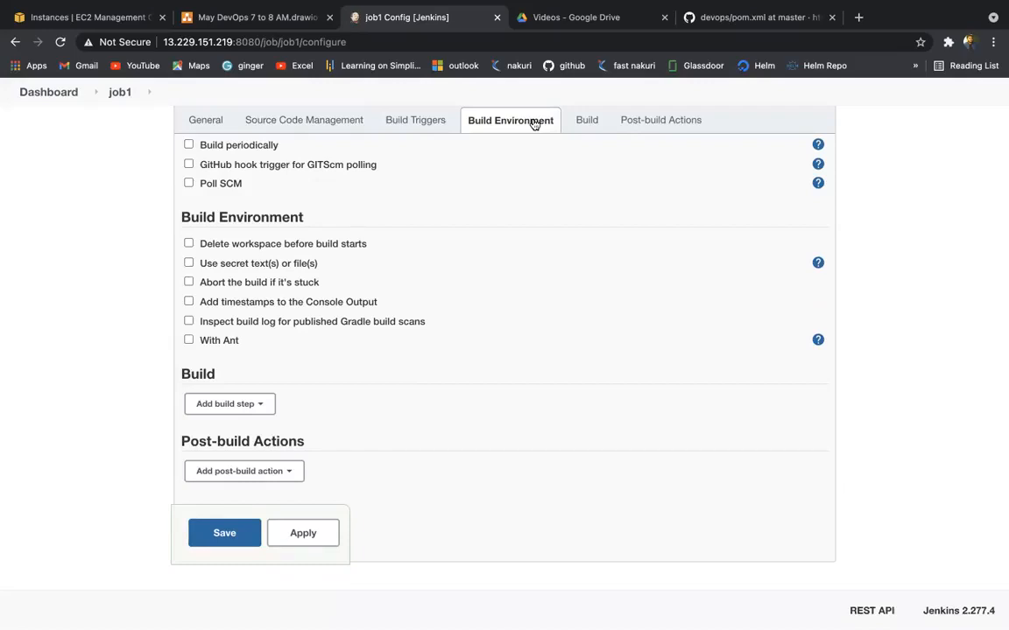
pyautogui.click(596, 124)
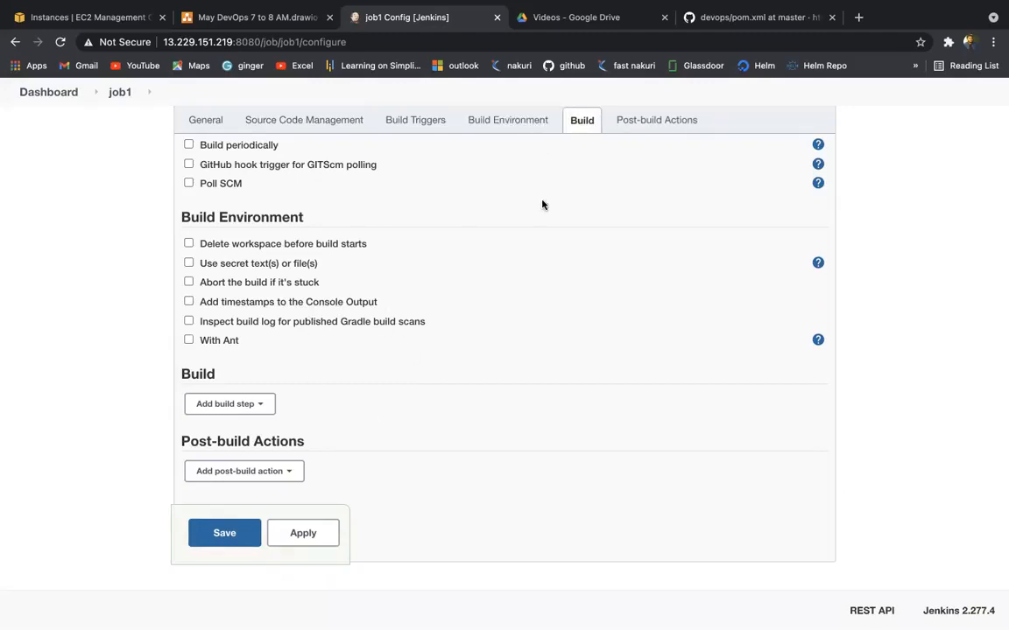
pyautogui.click(663, 120)
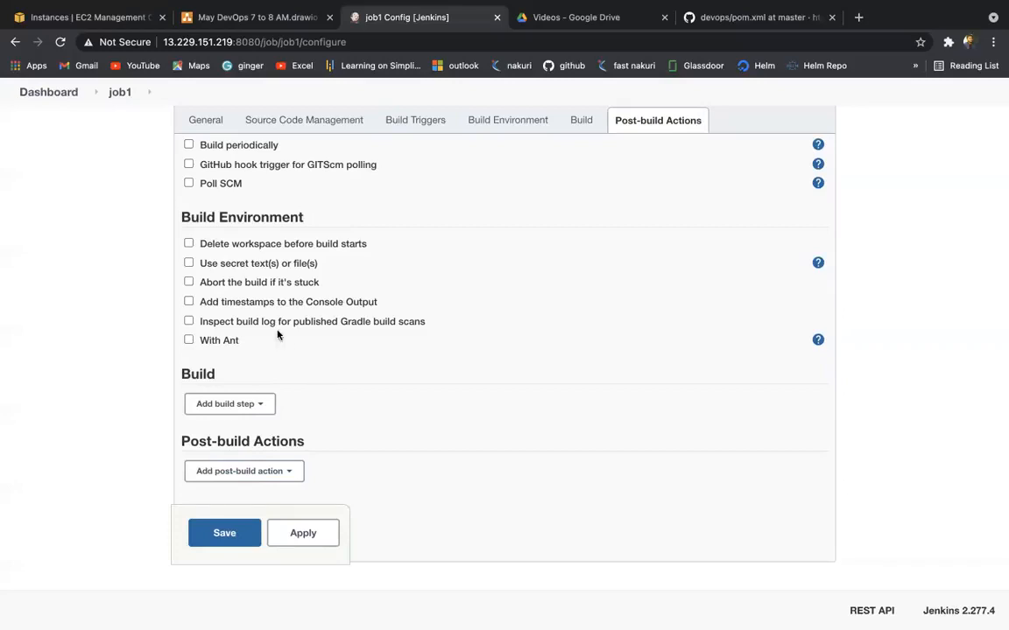
# Step: Open the Add build step dropdown in the Build section
pyautogui.scroll(1, 235, 308)
pyautogui.scroll(-1, 234, 308)
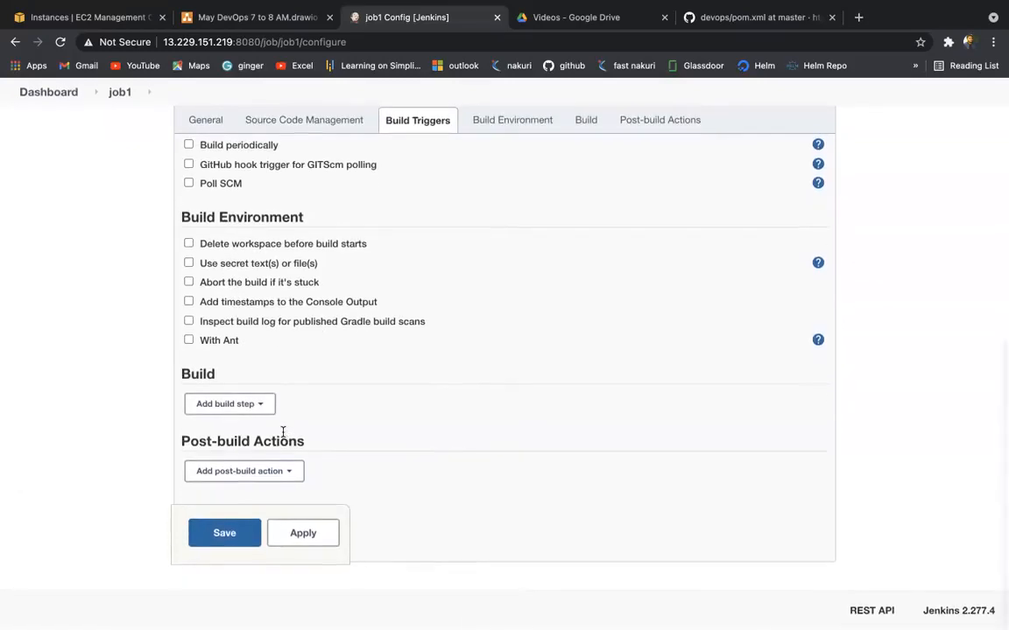
pyautogui.click(263, 405)
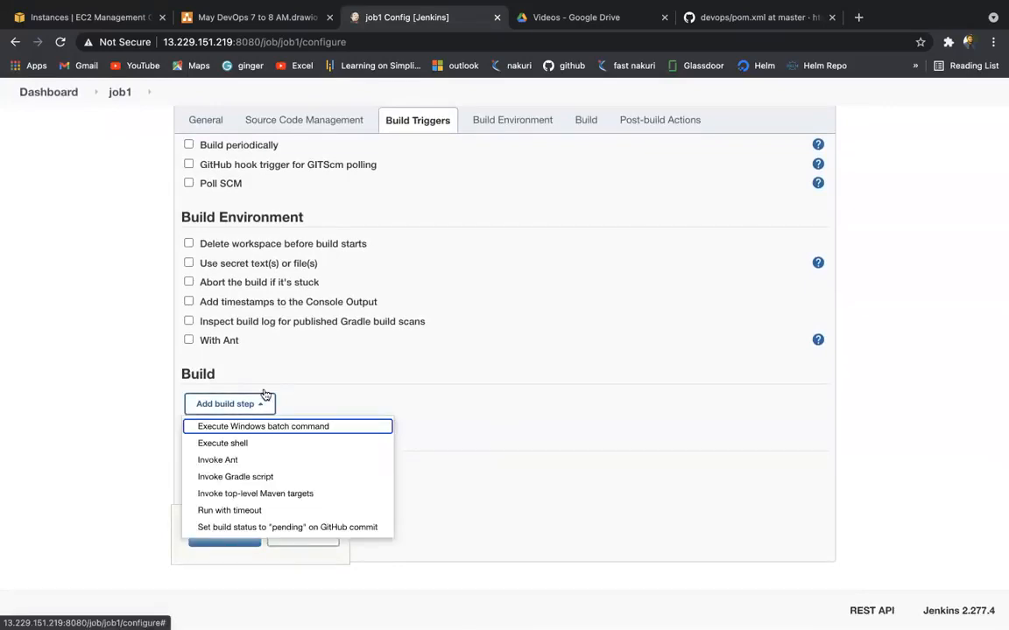
# Step: Add an Execute shell step with the command echo "Good morning" >> test1.txt
pyautogui.click(223, 444)
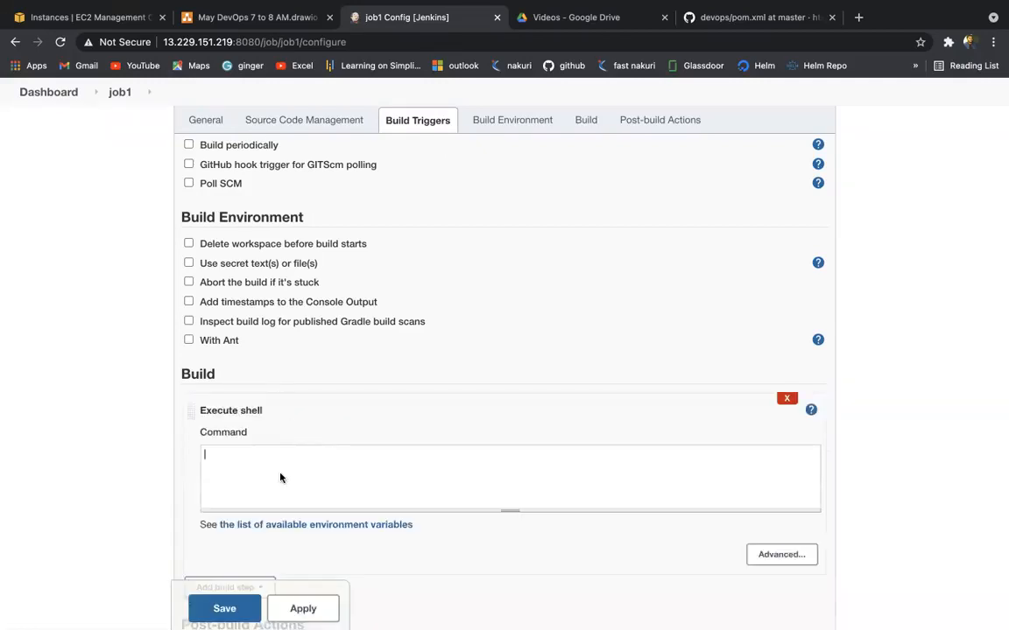
pyautogui.click(280, 477)
pyautogui.write('echo "Good morning" >> test1.txt')
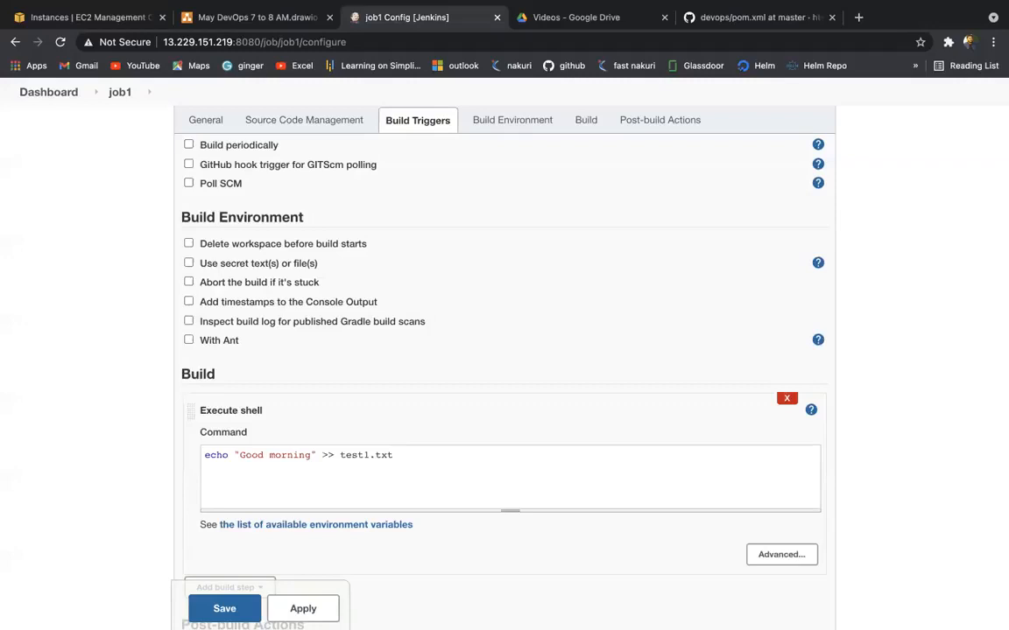
pyautogui.doubleClick(357, 454)
pyautogui.scroll(-2, 300, 475)
pyautogui.scroll(-3, 300, 475)
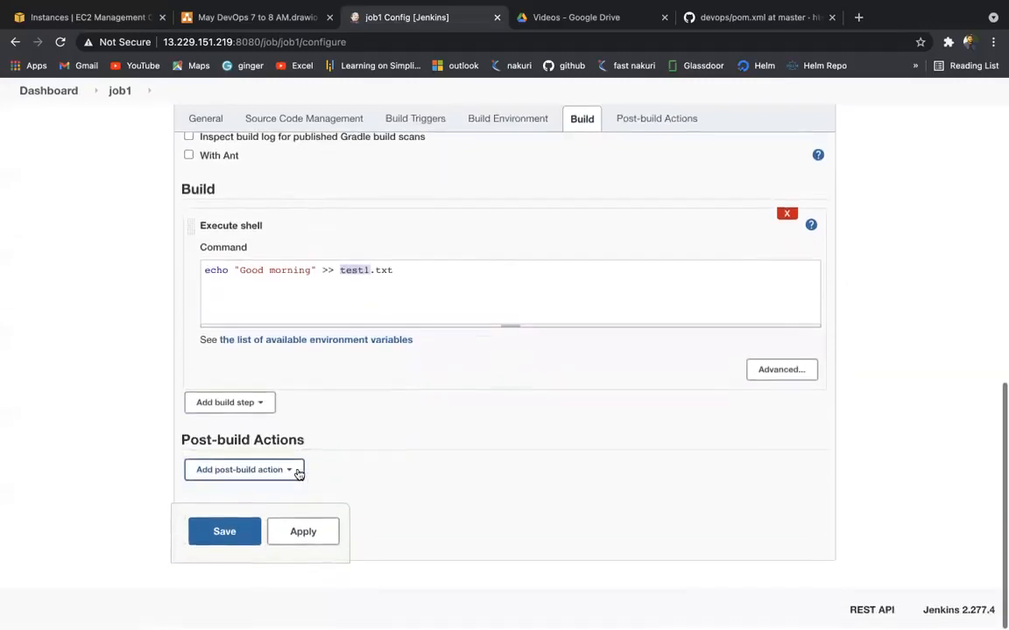
# Step: Apply and save job1's configuration, then highlight the job1 name on its project page
pyautogui.click(302, 533)
pyautogui.click(245, 544)
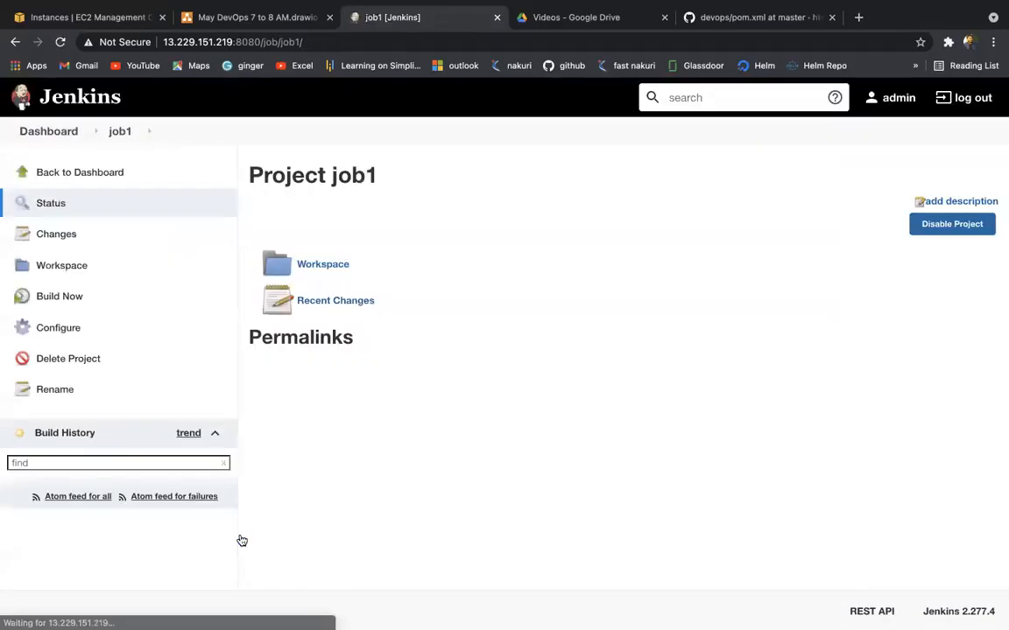
pyautogui.moveTo(306, 178); pyautogui.dragTo(389, 182)
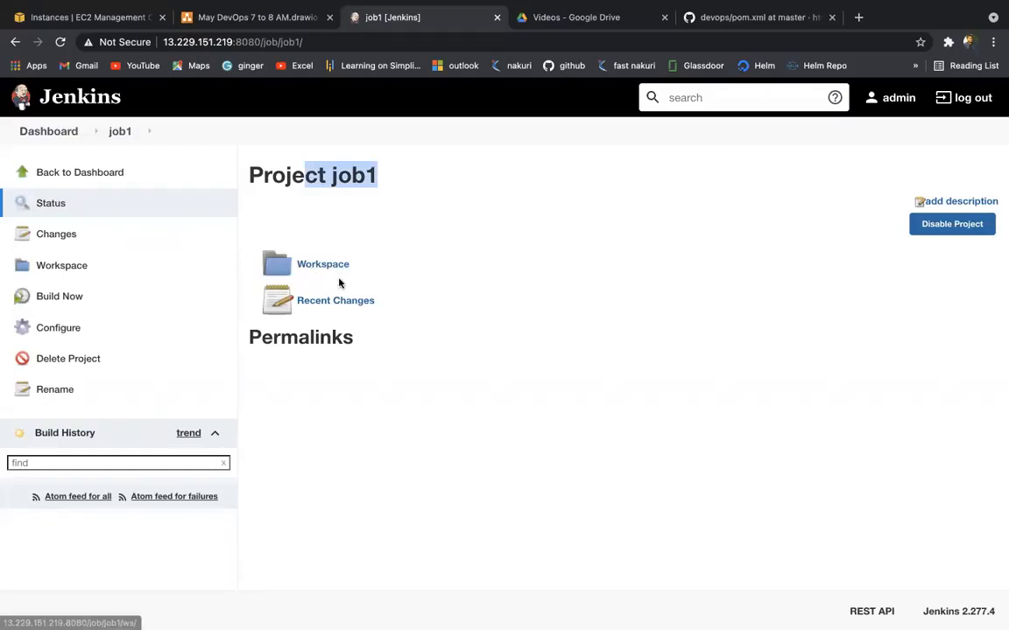
# Step: Mark up areas of the job1 project page with drag strokes
pyautogui.moveTo(587, 7)
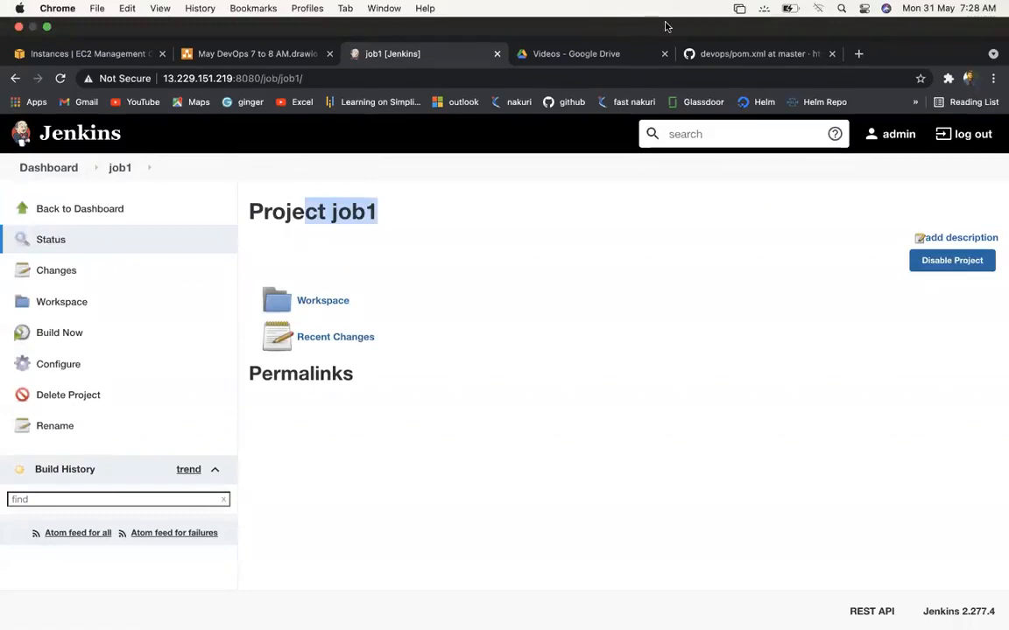
pyautogui.moveTo(371, 192); pyautogui.dragTo(381, 225)
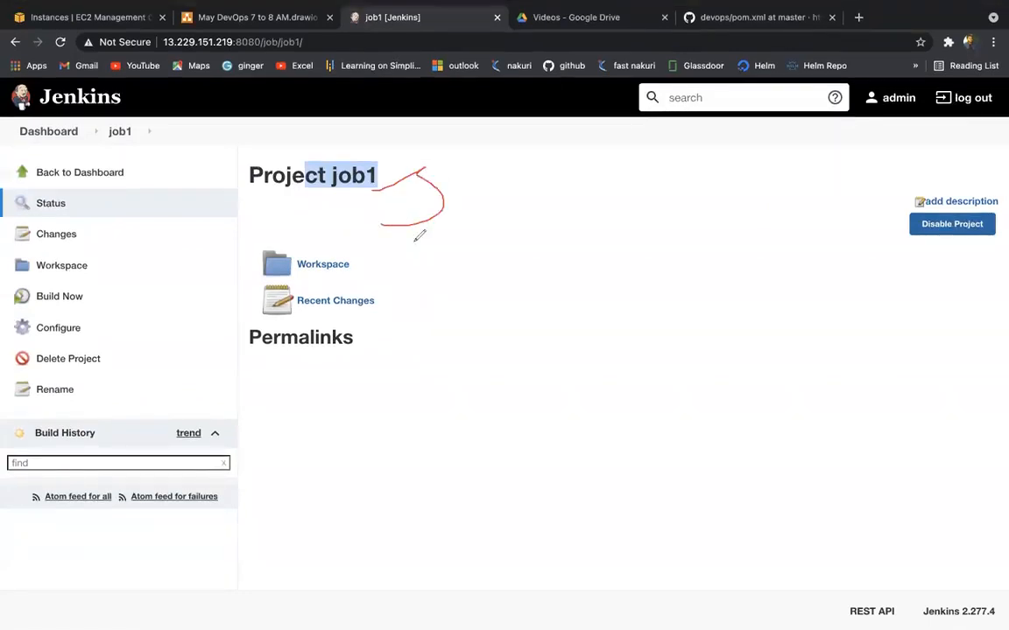
pyautogui.click(445, 271)
pyautogui.moveTo(457, 269)
pyautogui.mouseDown()
pyautogui.moveTo(482, 298)
pyautogui.moveTo(466, 336)
pyautogui.moveTo(523, 435)
pyautogui.mouseUp()
pyautogui.moveTo(97, 466)
pyautogui.mouseDown()
pyautogui.moveTo(125, 432)
pyautogui.moveTo(35, 420)
pyautogui.moveTo(131, 455)
pyautogui.moveTo(112, 477)
pyautogui.moveTo(177, 502)
pyautogui.mouseUp()
pyautogui.moveTo(181, 552)
pyautogui.mouseDown()
pyautogui.moveTo(186, 532)
pyautogui.moveTo(218, 528)
pyautogui.mouseUp()
pyautogui.moveTo(110, 433)
pyautogui.mouseDown()
pyautogui.moveTo(263, 488)
pyautogui.moveTo(320, 496)
pyautogui.mouseUp()
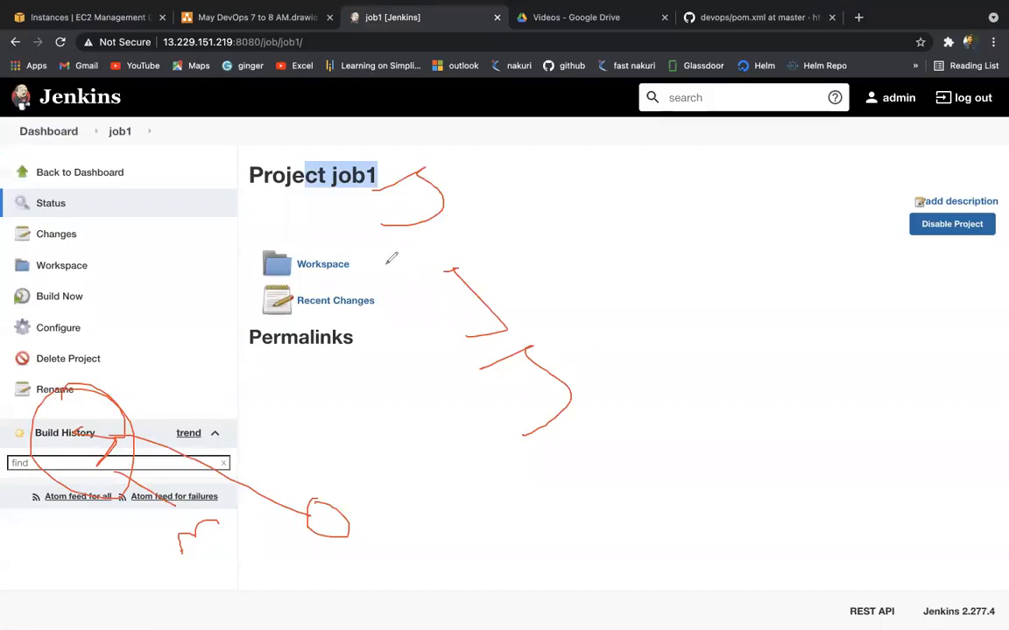
pyautogui.moveTo(302, 286); pyautogui.dragTo(356, 276)
pyautogui.moveTo(273, 253)
pyautogui.mouseDown()
pyautogui.moveTo(364, 232)
pyautogui.moveTo(279, 282)
pyautogui.mouseUp()
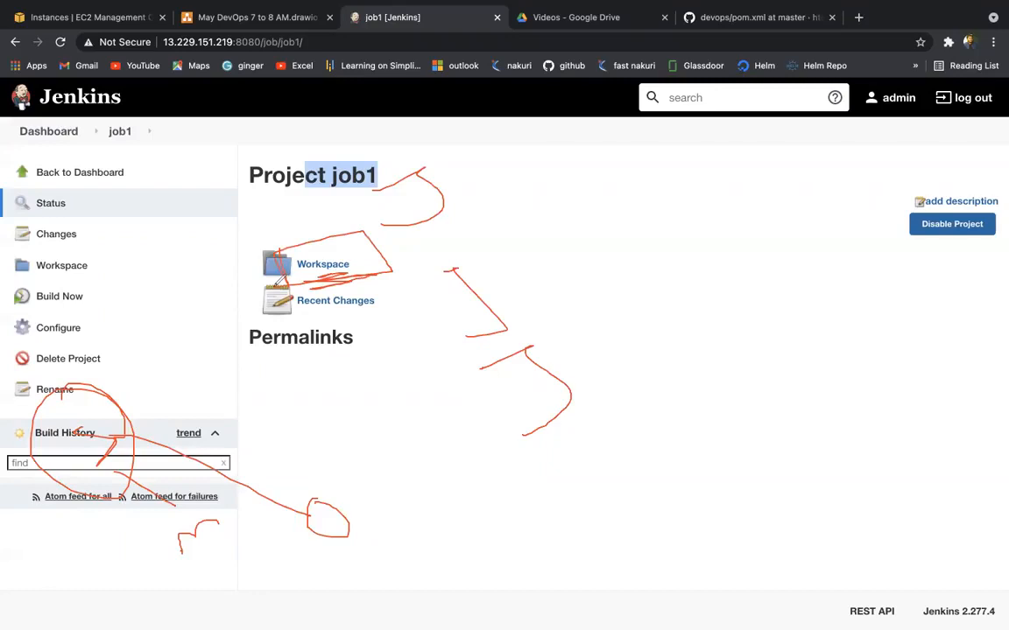
pyautogui.moveTo(372, 176); pyautogui.dragTo(420, 153)
pyautogui.click(688, 113)
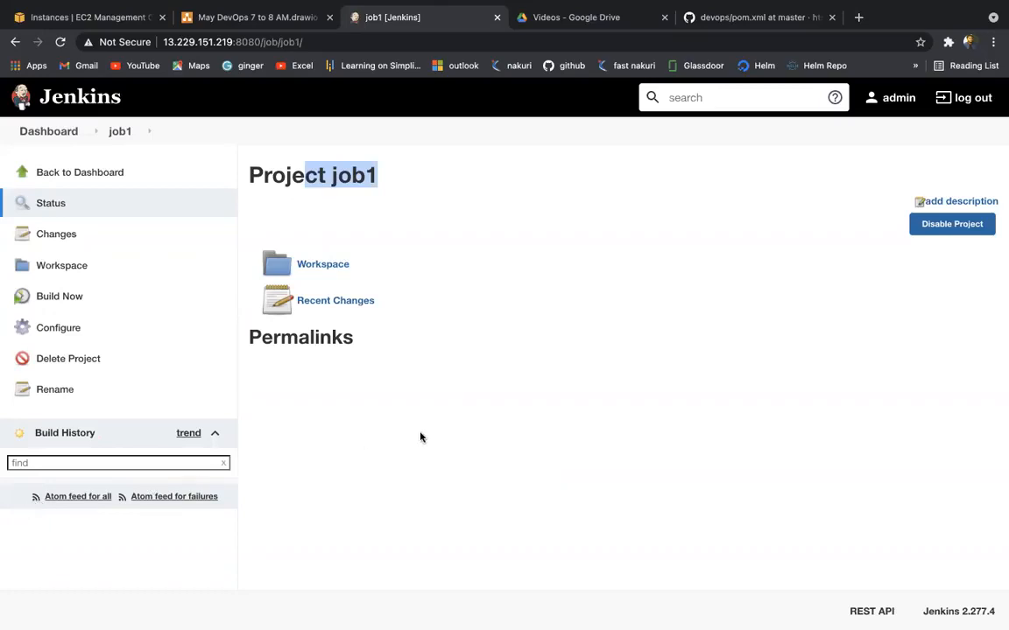
# Step: Build job1 and view build #1's console, highlighting the Good morning output and SUCCESS
pyautogui.click(53, 298)
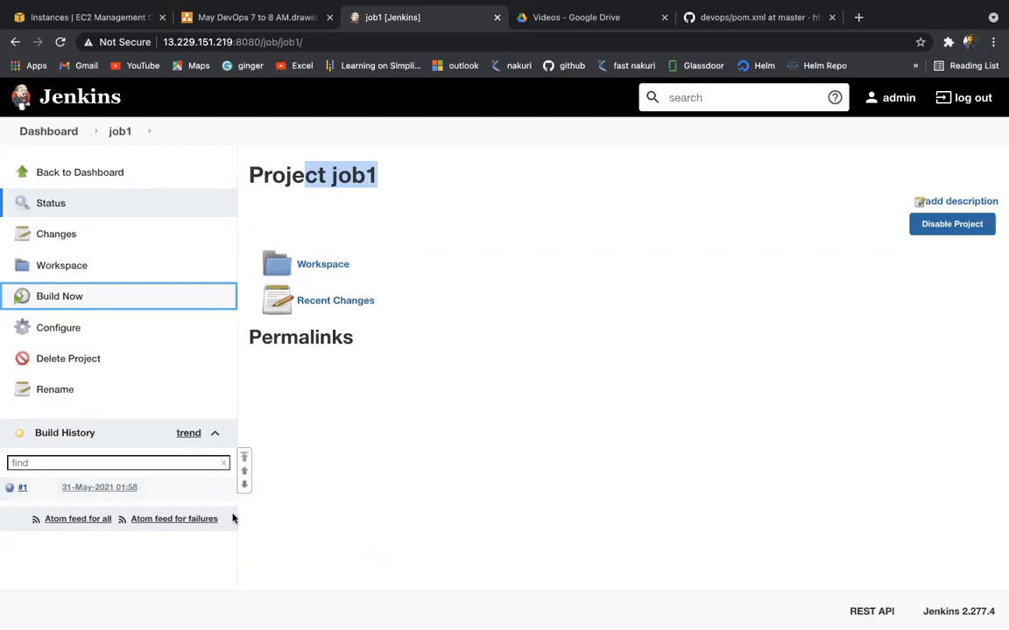
pyautogui.click(10, 486)
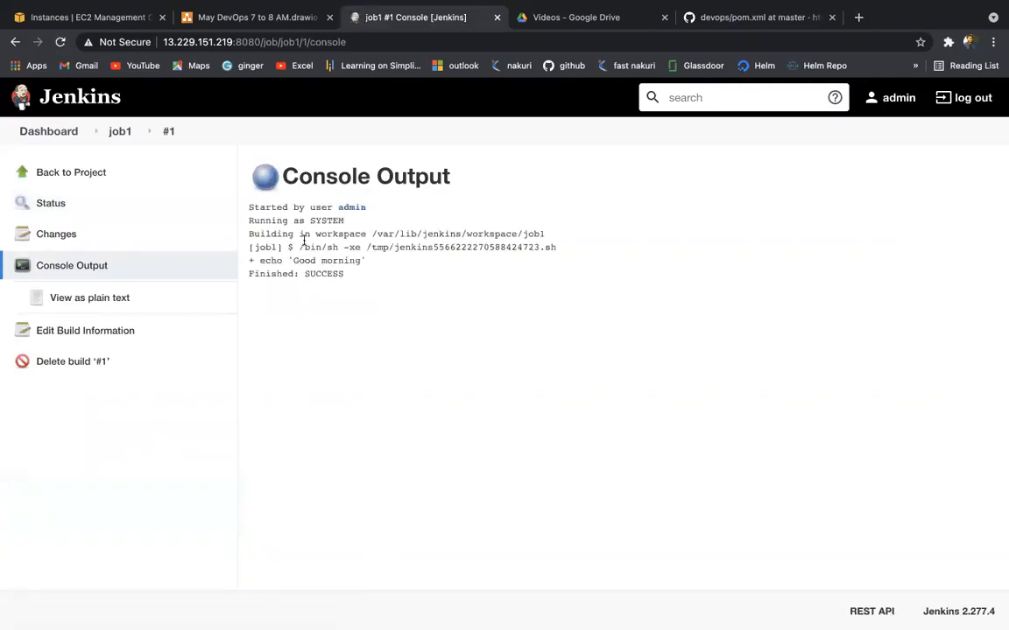
pyautogui.moveTo(294, 262); pyautogui.dragTo(371, 265)
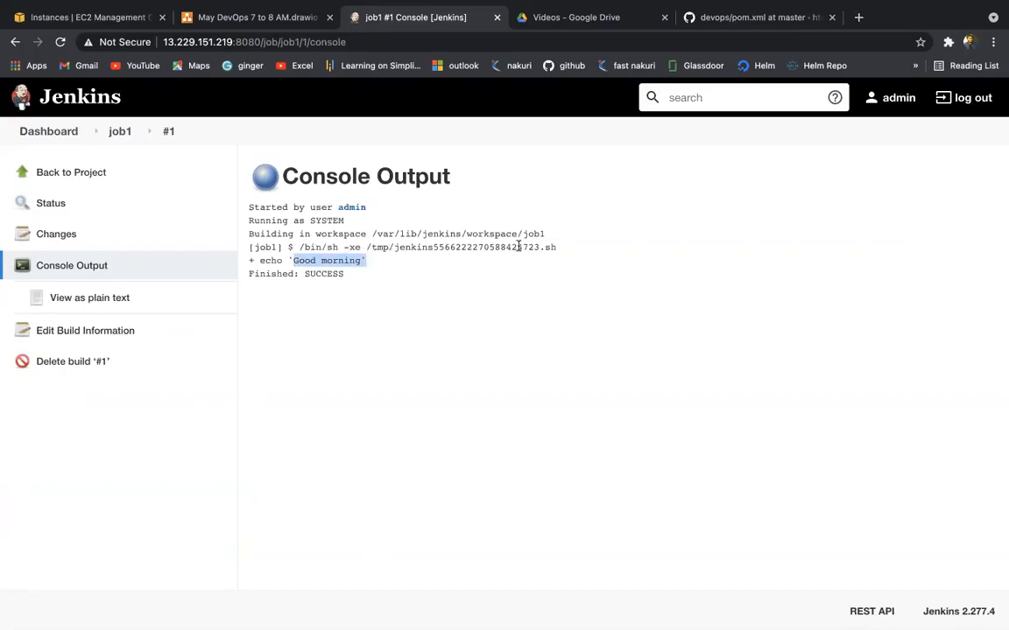
pyautogui.moveTo(276, 274); pyautogui.dragTo(354, 282)
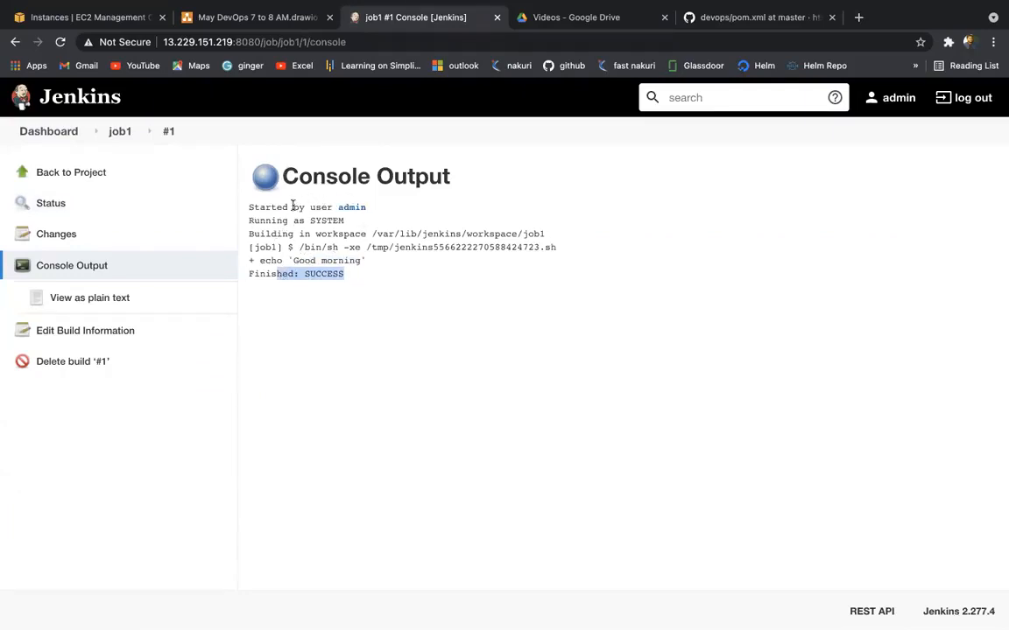
pyautogui.hotkey('ctrl', 'Left')
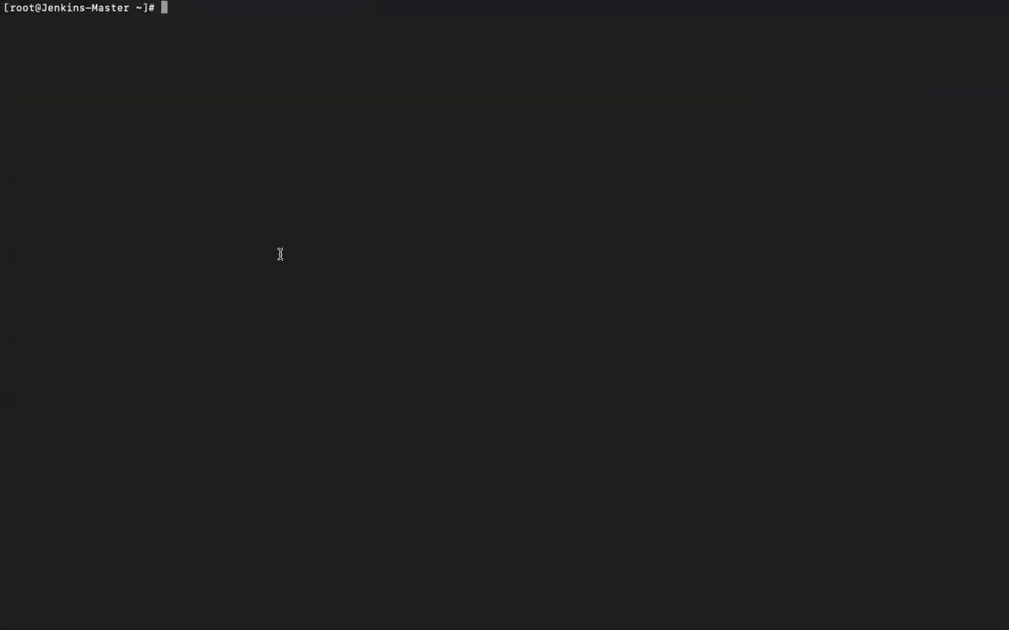
# Step: Change into /var/lib/jenkins/workspace/ and list its contents
pyautogui.write('cd /var/lib/')
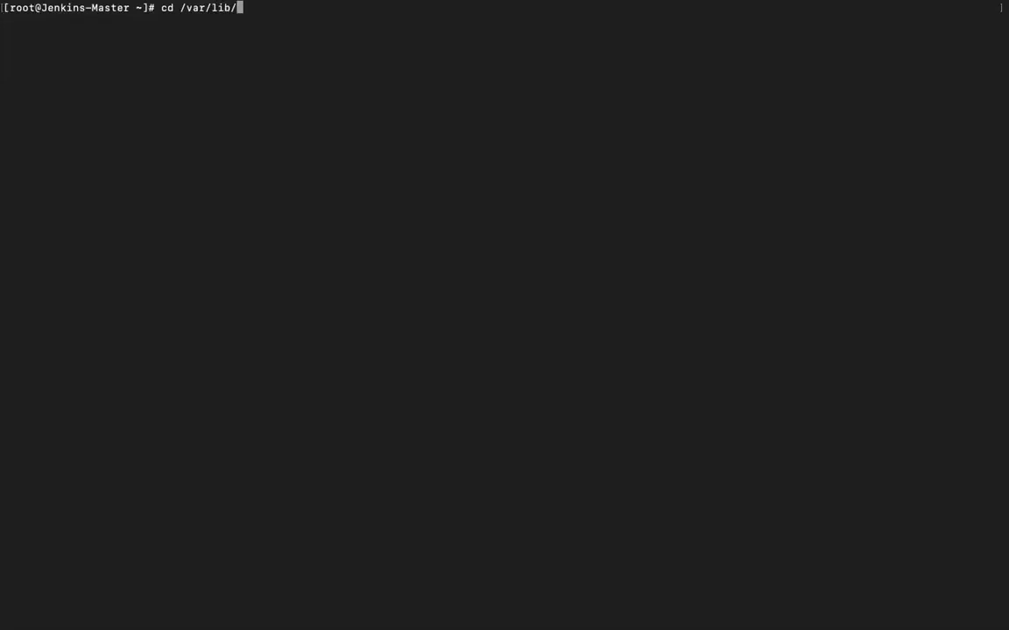
pyautogui.write('je')
pyautogui.press('Tab')
pyautogui.write('work')
pyautogui.press('Tab')
pyautogui.press('Return')
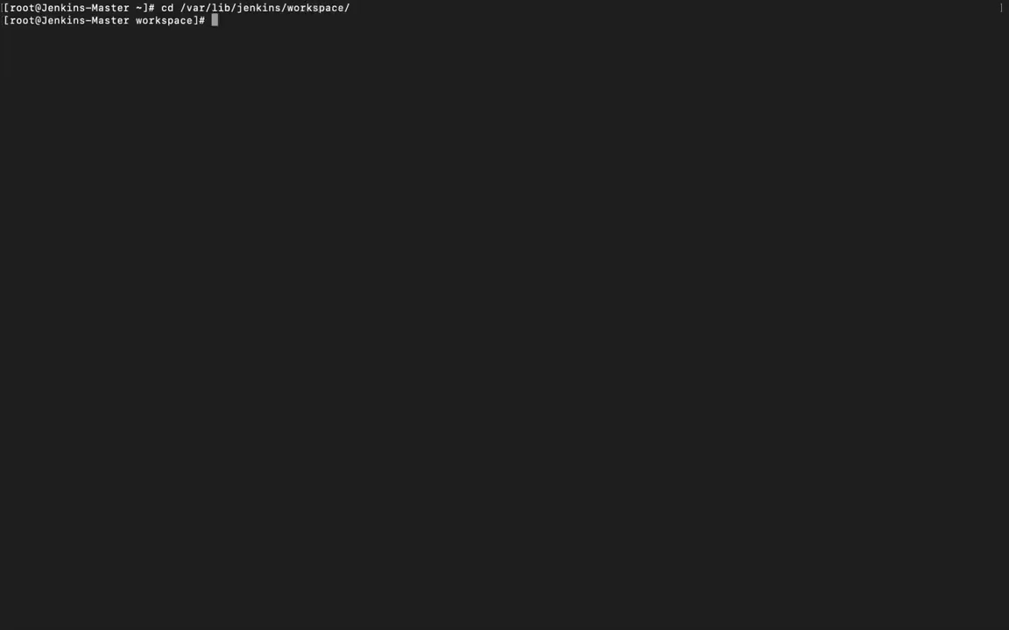
pyautogui.write('ls')
pyautogui.press('Return')
# Step: Enter the job1 folder, list it, and cat test1.txt to show Good morning
pyautogui.write('cd jo')
pyautogui.press('Tab')
pyautogui.press('Return')
pyautogui.write('ls')
pyautogui.press('Return')
pyautogui.write('cat tet')
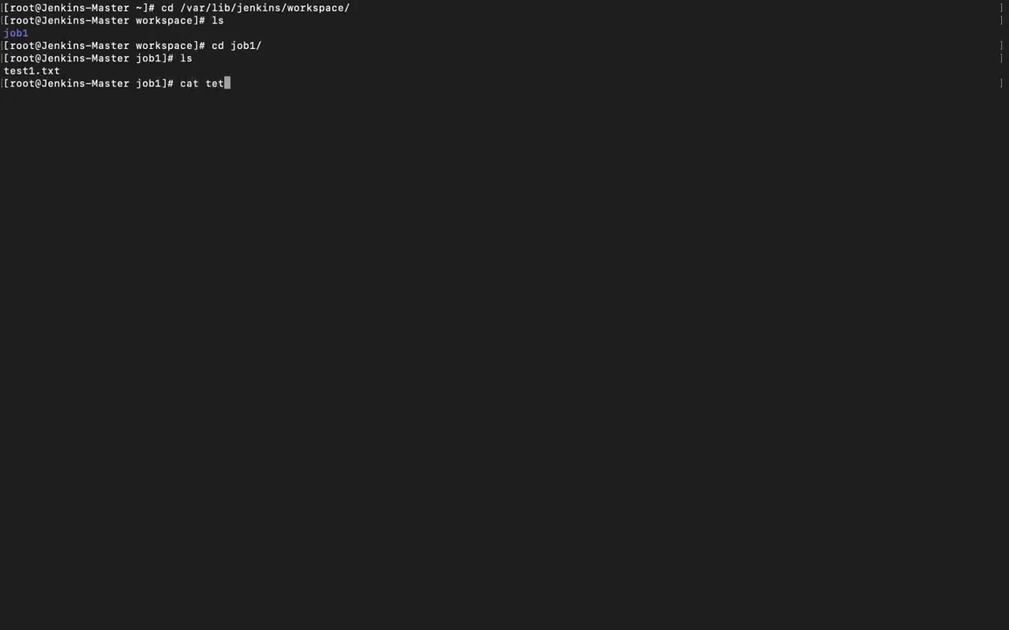
pyautogui.press('BackSpace')
pyautogui.write('s')
pyautogui.press('Tab')
pyautogui.press('Return')
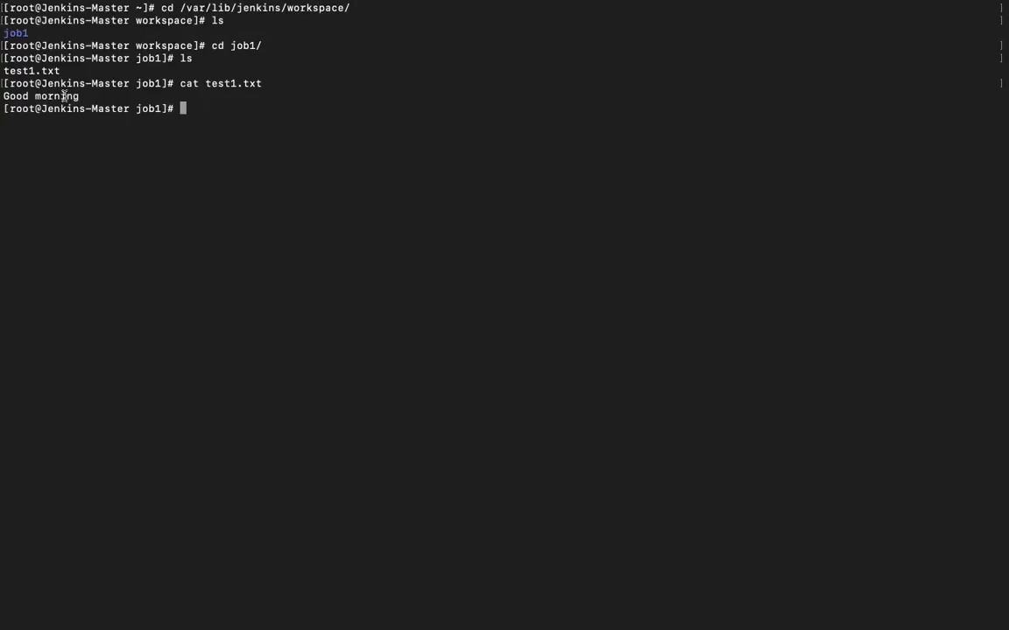
pyautogui.hotkey('ctrl', 'Right')
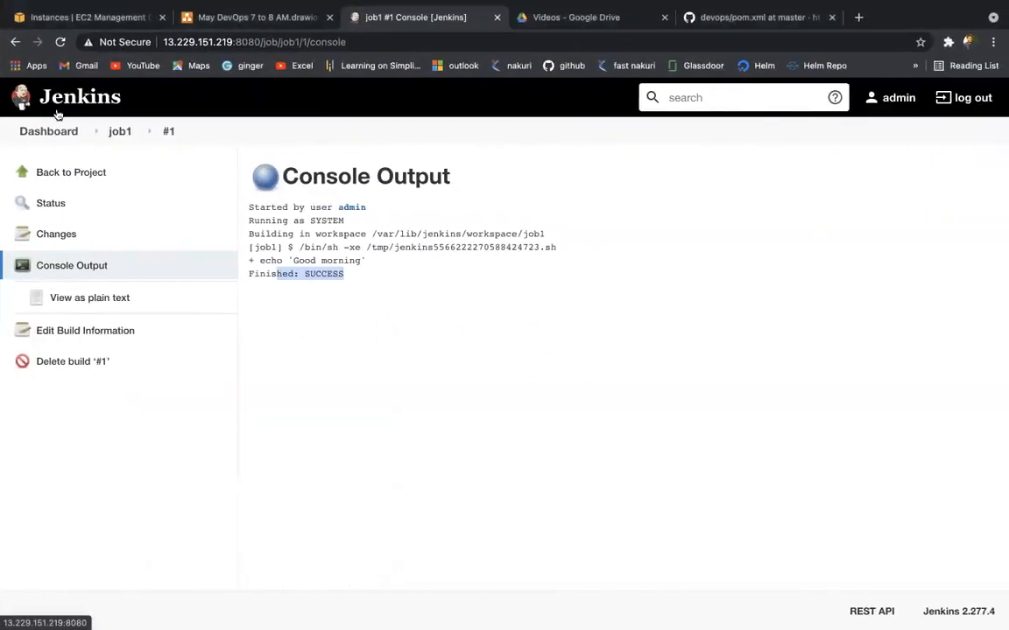
# Step: From the dashboard, create a new Freestyle project named job2
pyautogui.click(47, 133)
pyautogui.moveTo(331, 244)
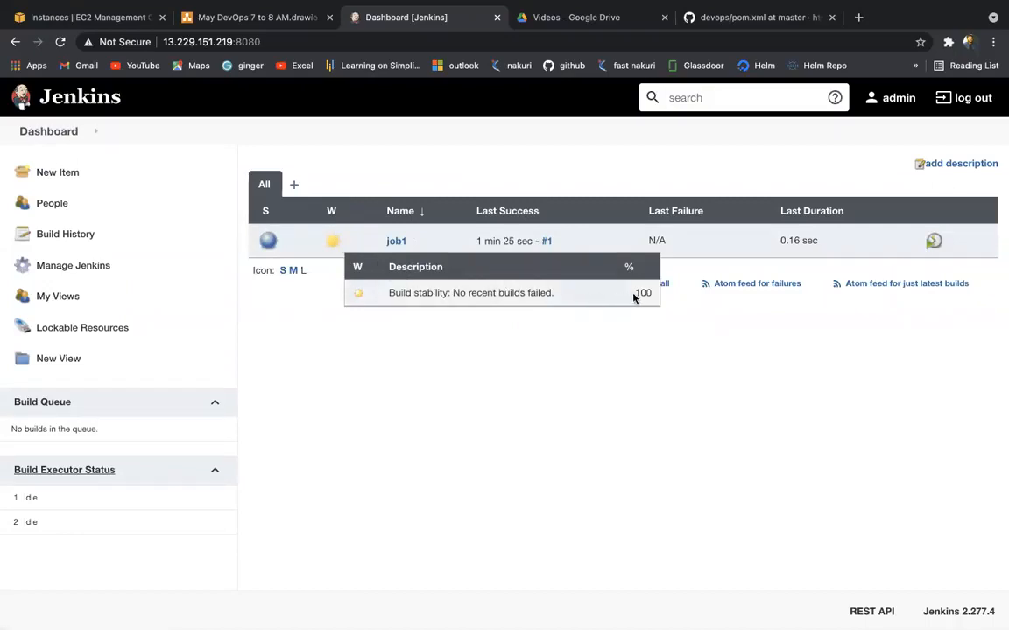
pyautogui.click(59, 178)
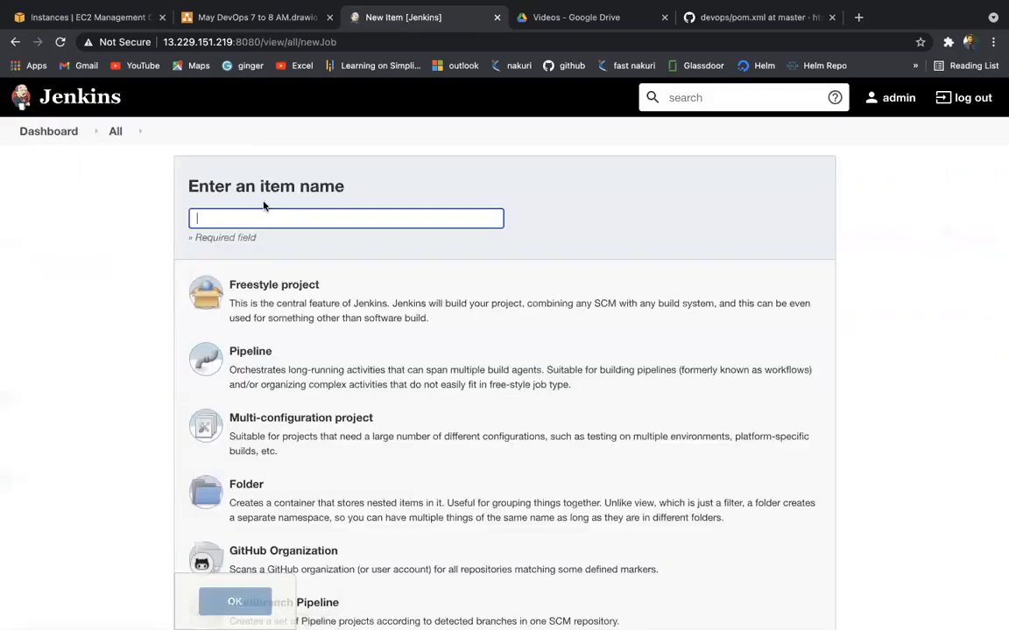
pyautogui.write('d')
pyautogui.press('BackSpace')
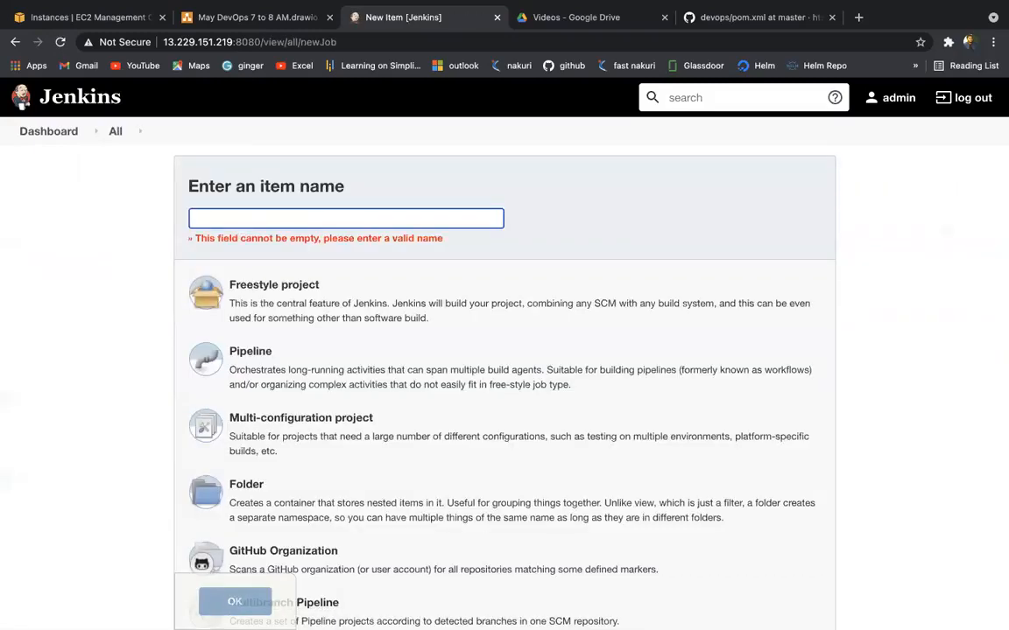
pyautogui.write('job2')
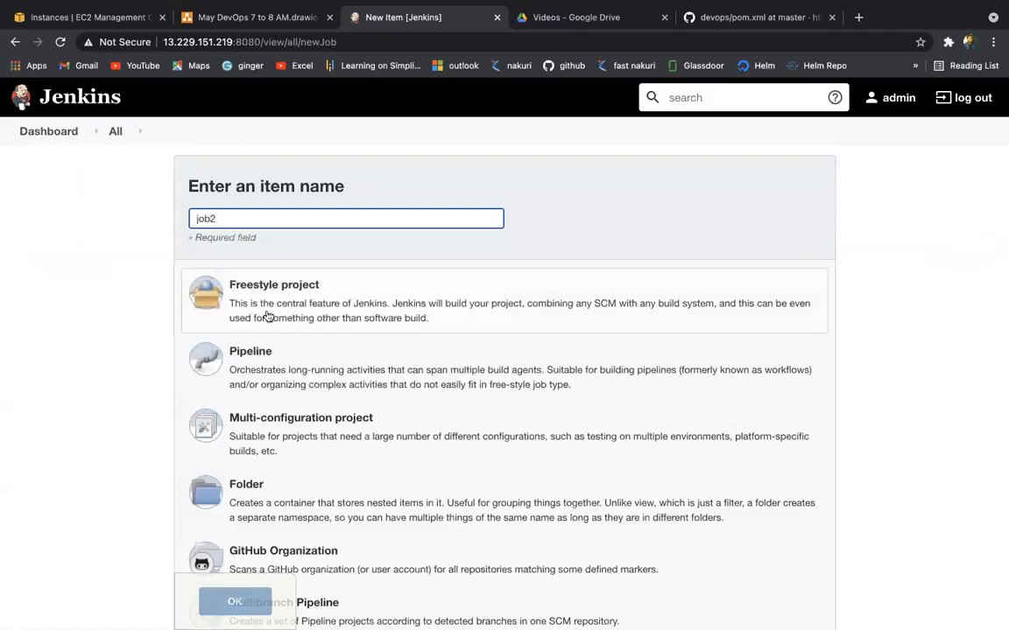
pyautogui.click(311, 294)
pyautogui.click(231, 600)
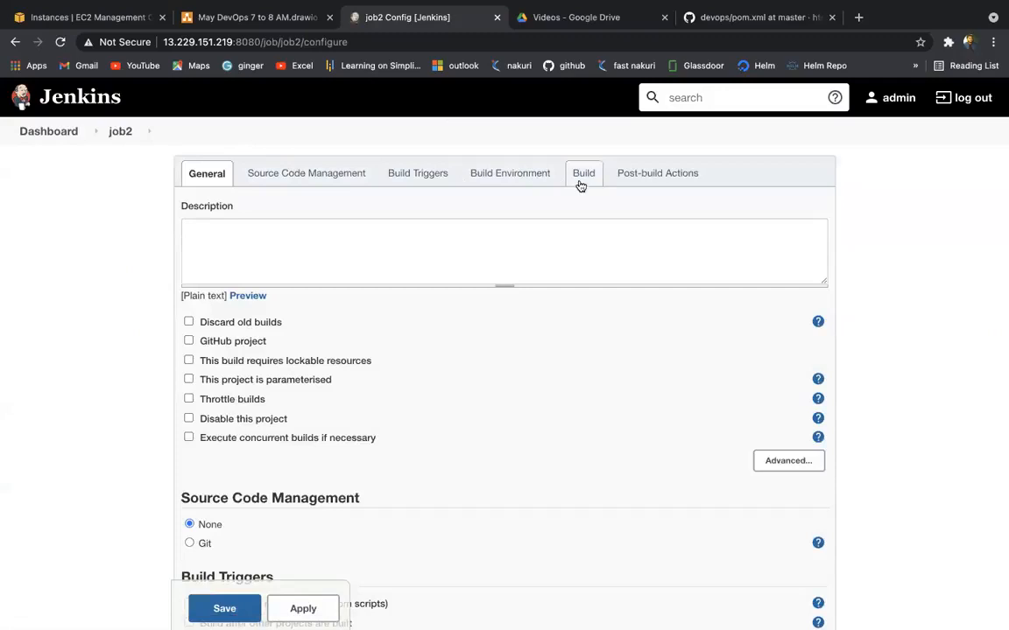
# Step: Give job2 an Execute shell step echo 'welcome to devOps' >> test2.txt and save it
pyautogui.click(580, 180)
pyautogui.click(235, 405)
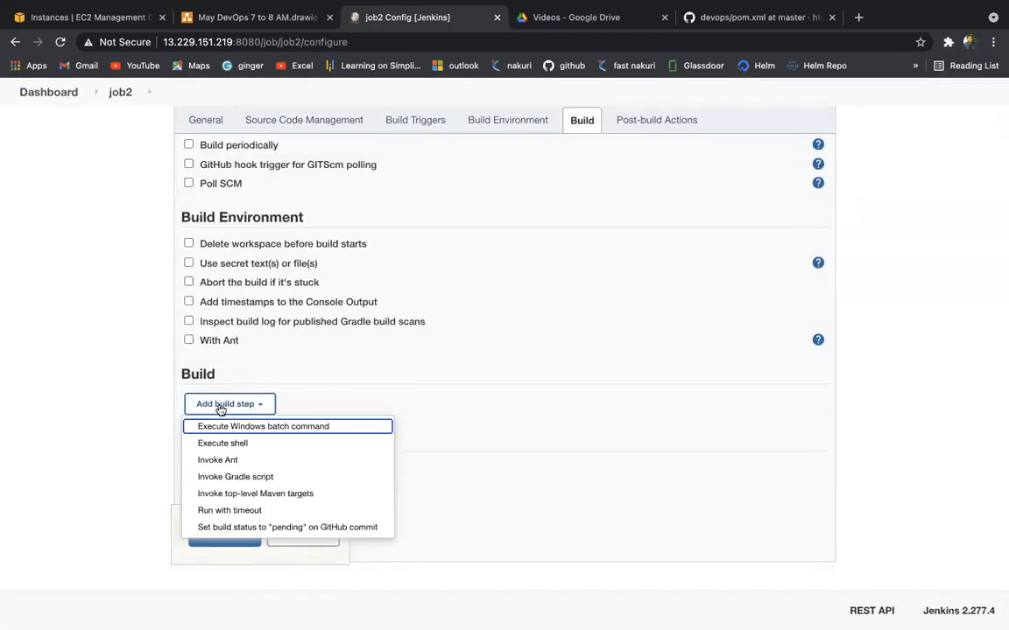
pyautogui.click(226, 443)
pyautogui.click(245, 450)
pyautogui.write('echo ')
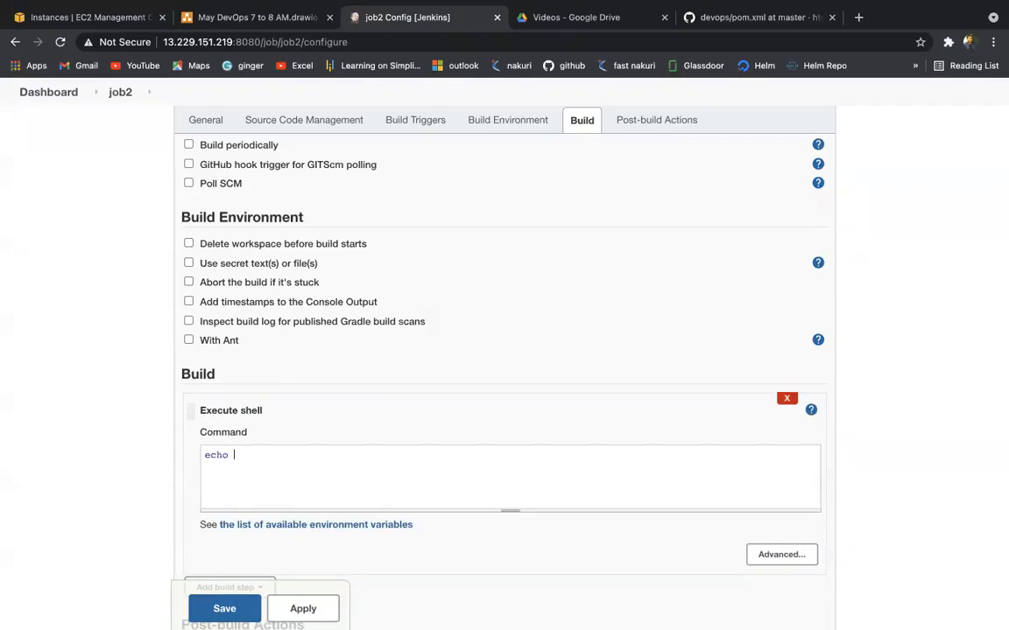
pyautogui.write("'g")
pyautogui.press('BackSpace')
pyautogui.write("welcome to devOps' >> tets")
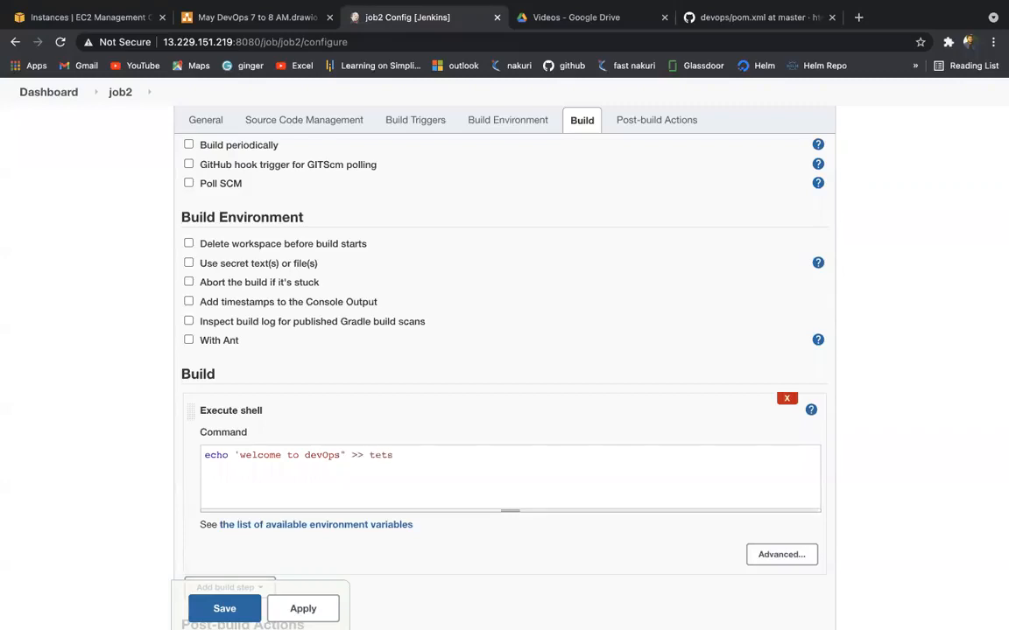
pyautogui.press('BackSpace')
pyautogui.press('BackSpace')
pyautogui.write('st2.txt')
pyautogui.scroll(-5, 288, 524)
pyautogui.click(278, 533)
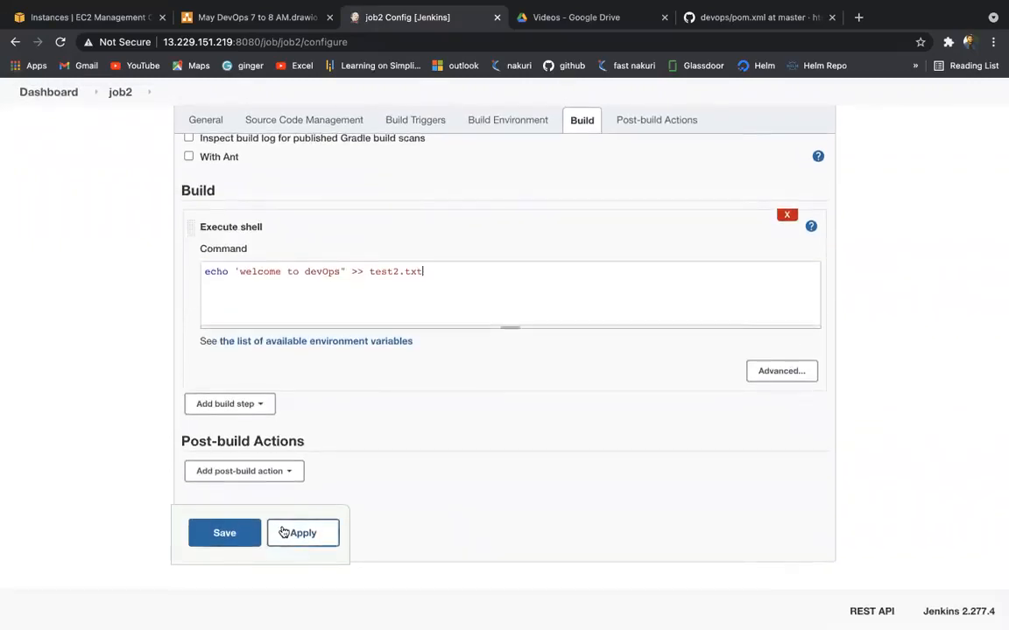
pyautogui.click(239, 541)
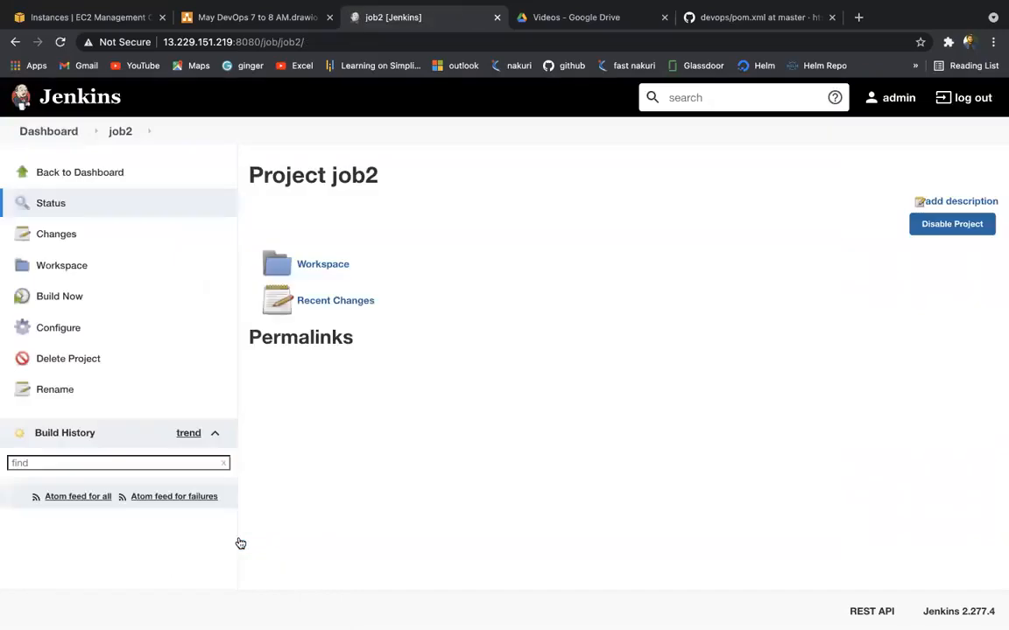
# Step: Reopen job2's configuration, delete the closing quote after devOps, then apply and save
pyautogui.click(68, 333)
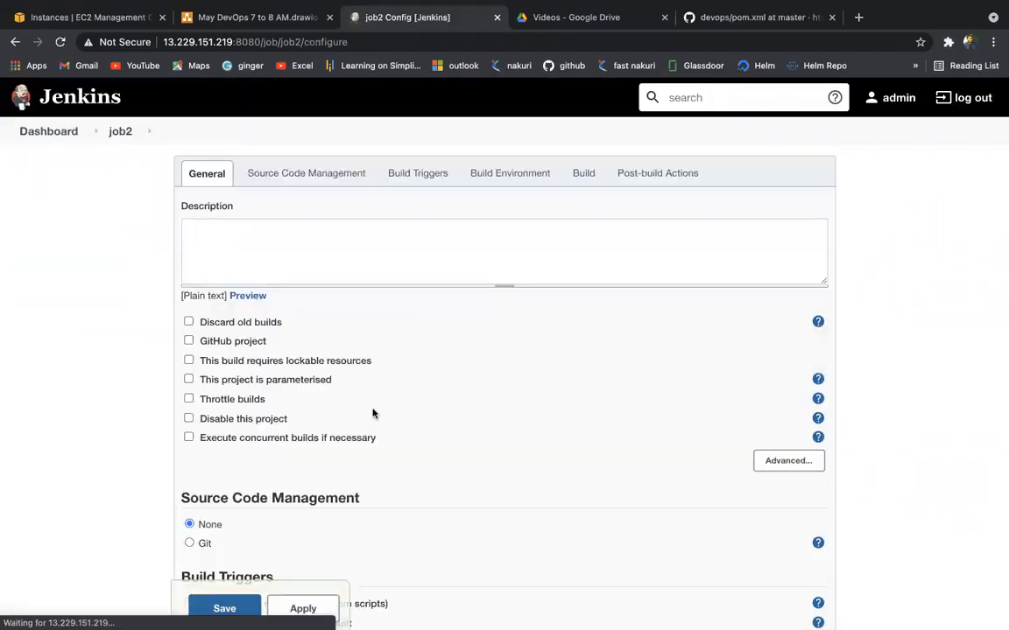
pyautogui.scroll(-15, 373, 413)
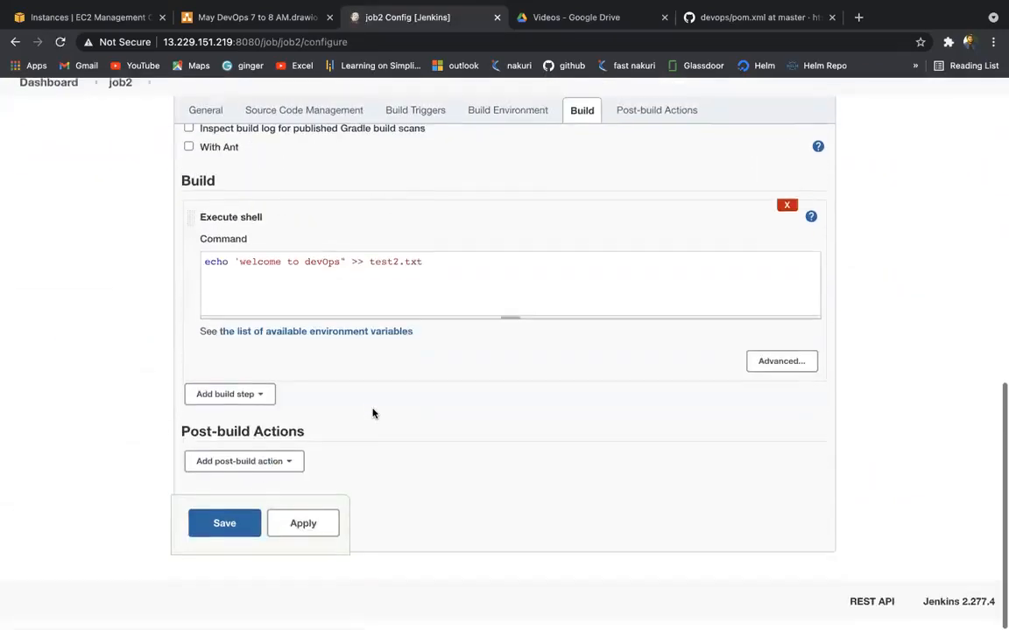
pyautogui.click(347, 272)
pyautogui.press('BackSpace')
pyautogui.click(302, 533)
pyautogui.click(234, 534)
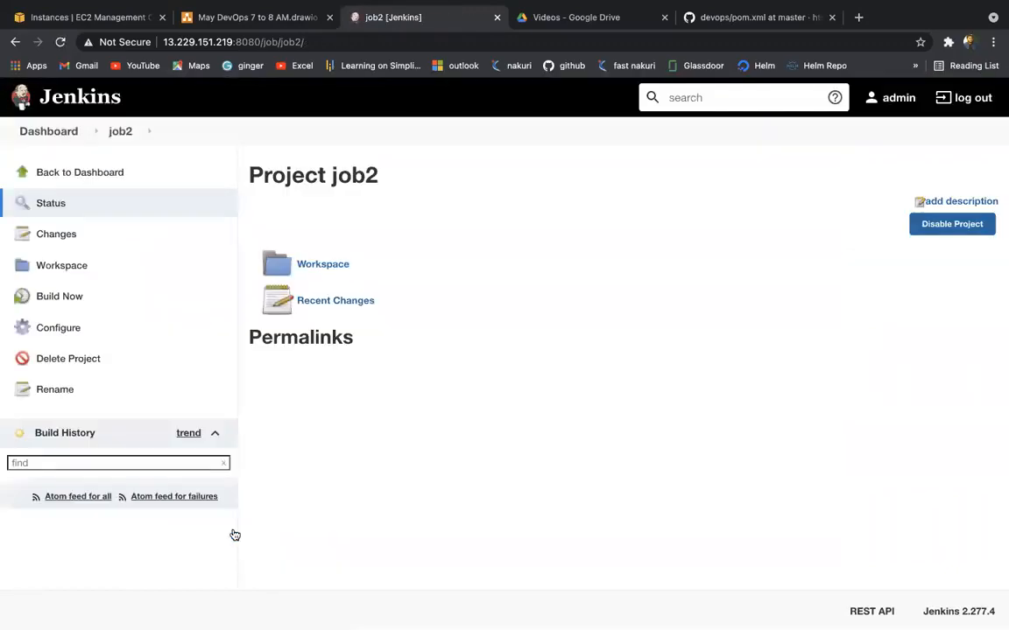
# Step: Build job2 and check build #1's console log, which shows FAILURE
pyautogui.click(60, 297)
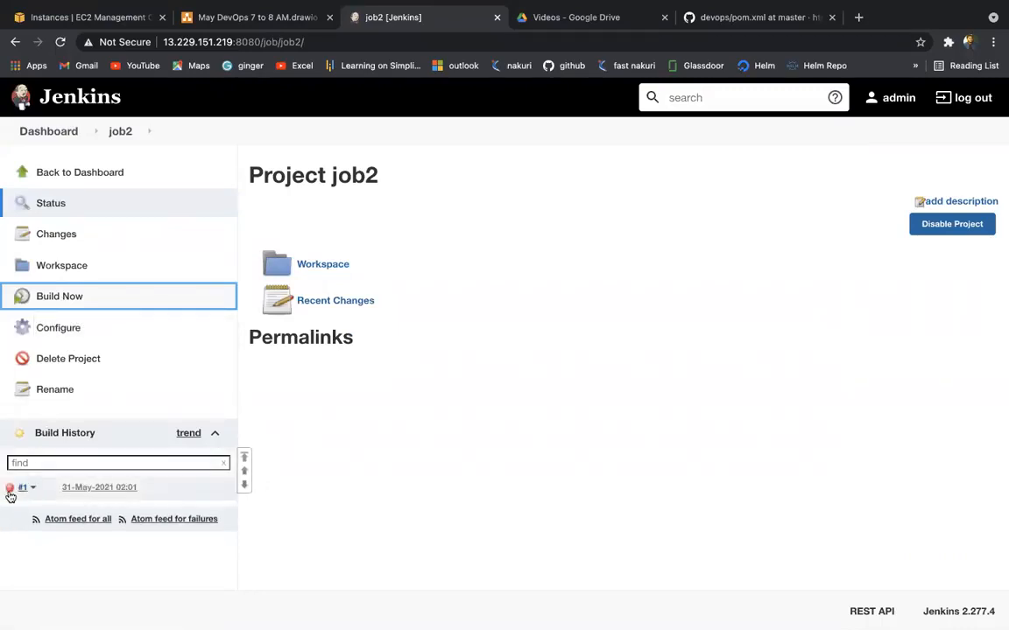
pyautogui.click(9, 490)
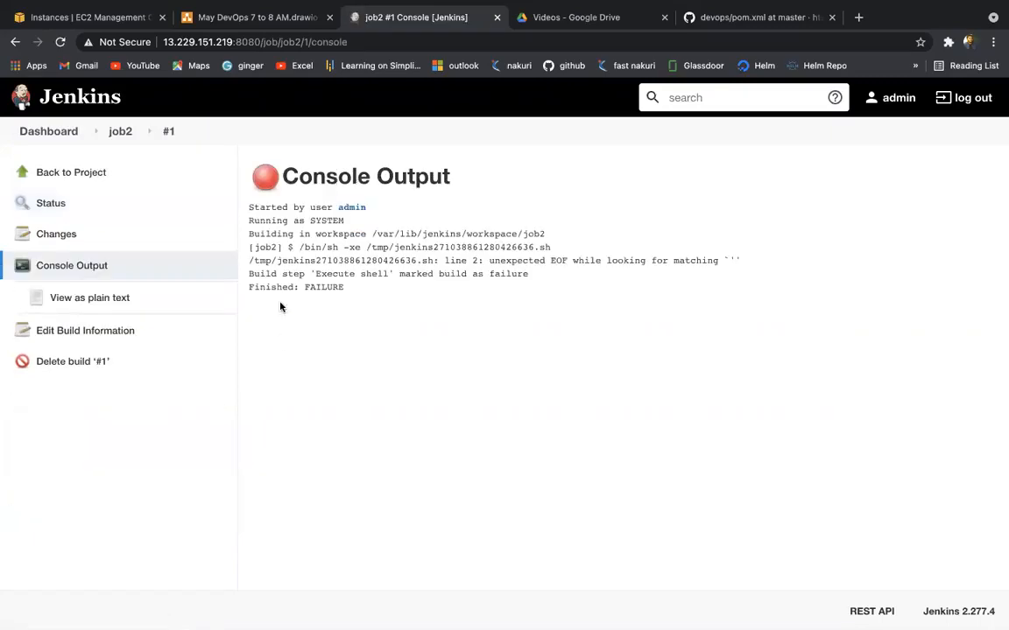
pyautogui.doubleClick(324, 288)
pyautogui.hotkey('ctrl', 'Left')
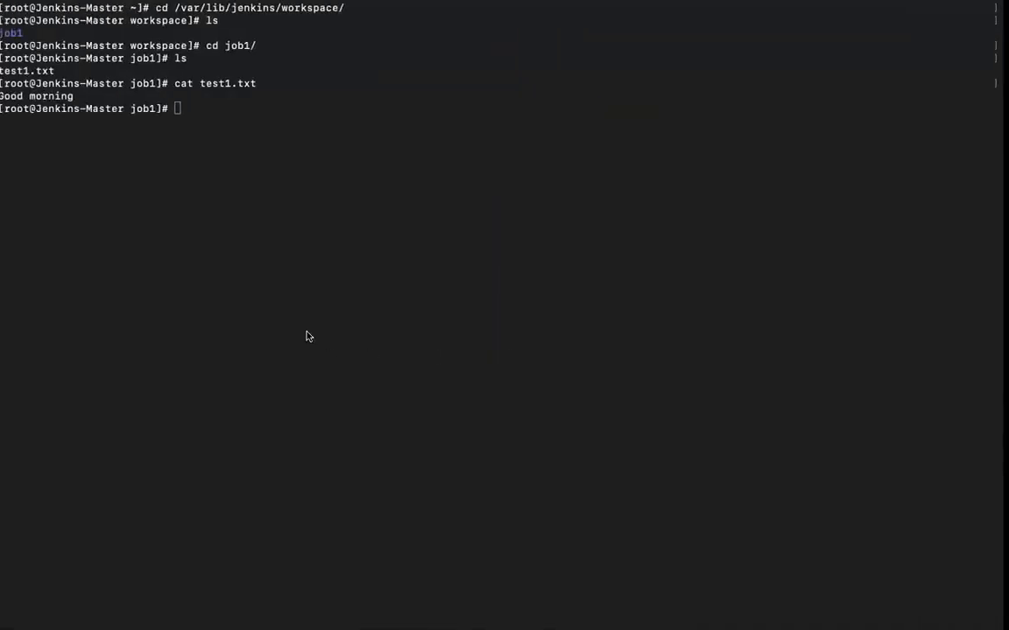
# Step: In the terminal, move up to the workspace and list job2's folder, finding it empty
pyautogui.write('cd ..')
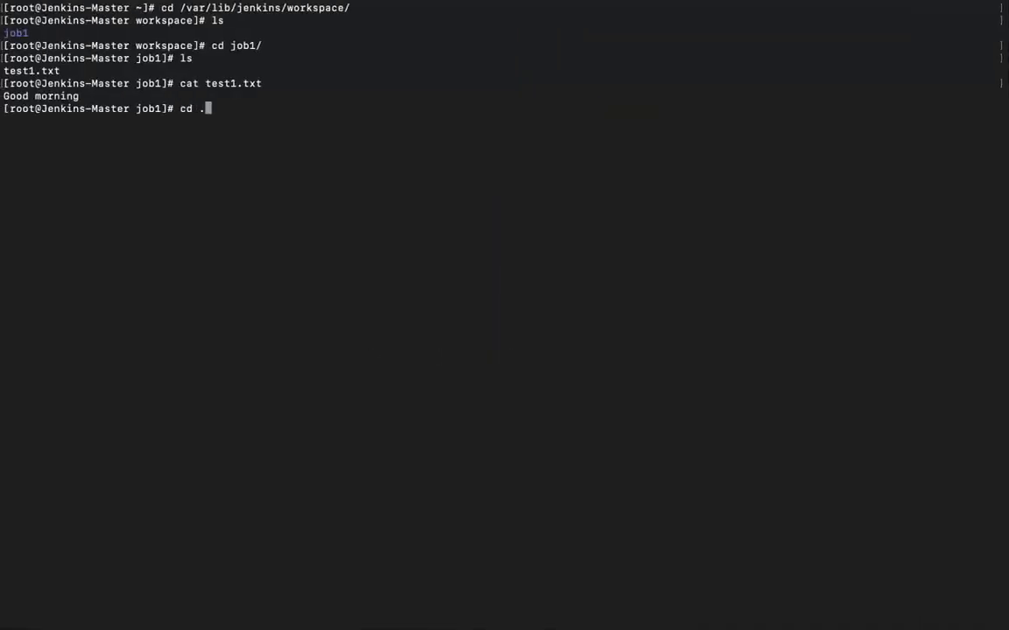
pyautogui.press('Return')
pyautogui.write('ls')
pyautogui.press('Return')
pyautogui.write('cd job')
pyautogui.press('Return')
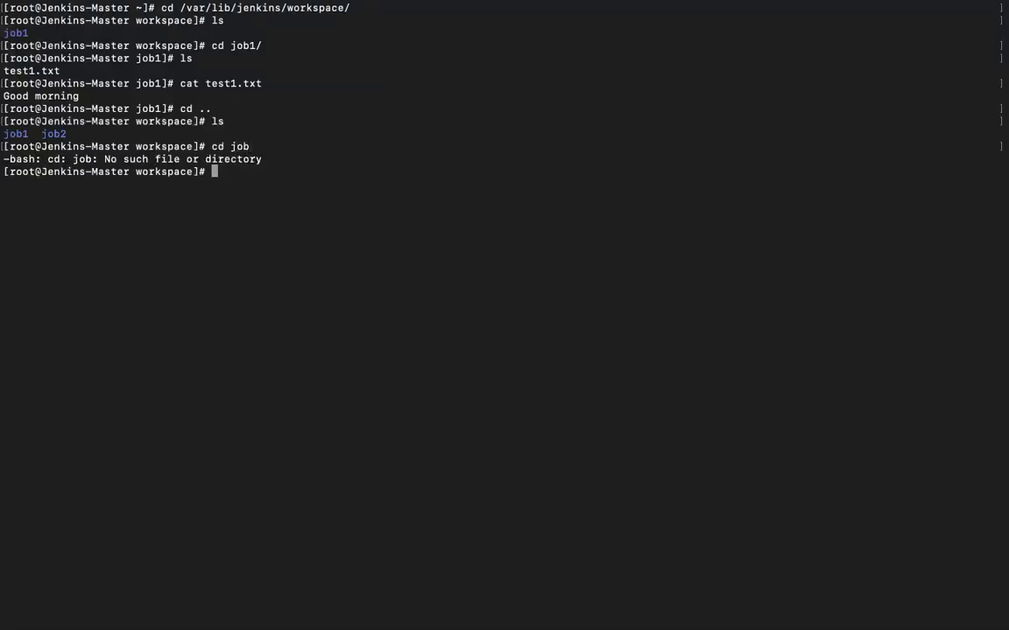
pyautogui.write('cd job2/')
pyautogui.press('Return')
pyautogui.write('ls')
pyautogui.press('Return')
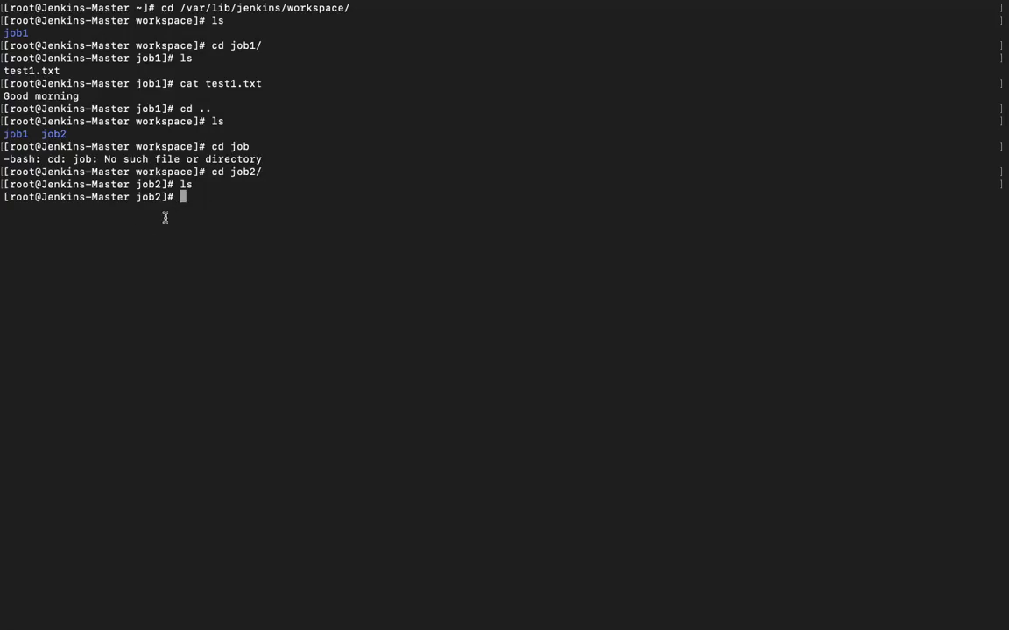
# Step: Return to the Jenkins dashboard in the browser
pyautogui.hotkey('ctrl', 'Right')
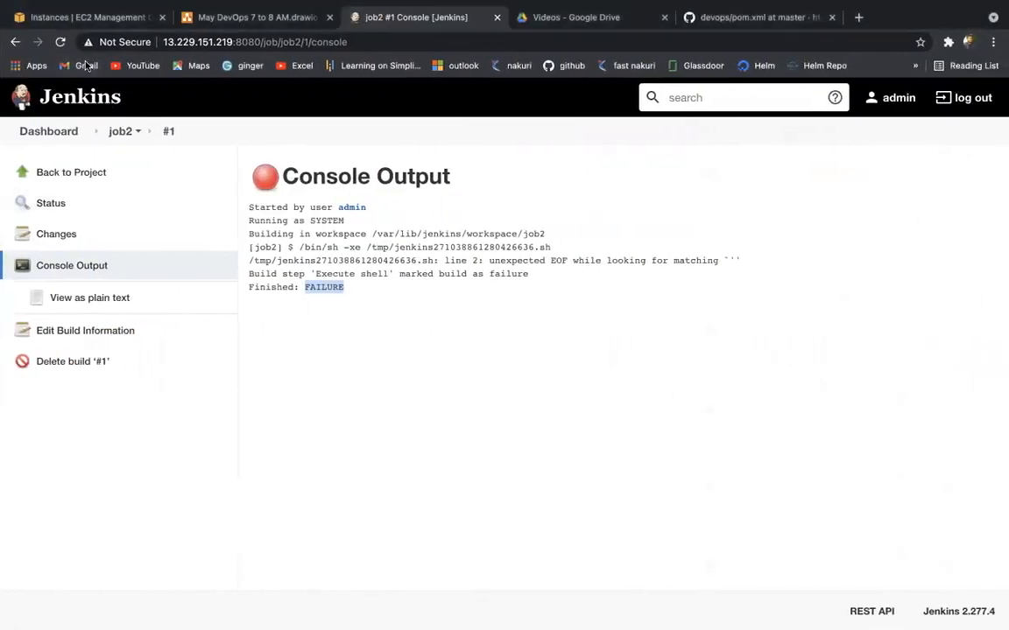
pyautogui.click(74, 135)
pyautogui.moveTo(333, 277)
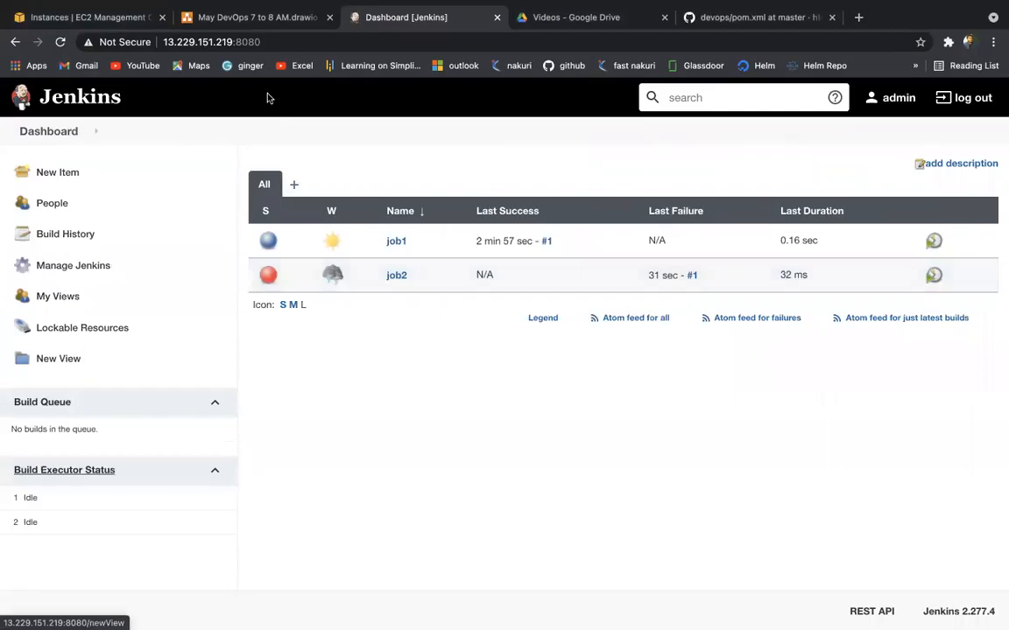
pyautogui.click(252, 21)
pyautogui.scroll(-3, 452, 533)
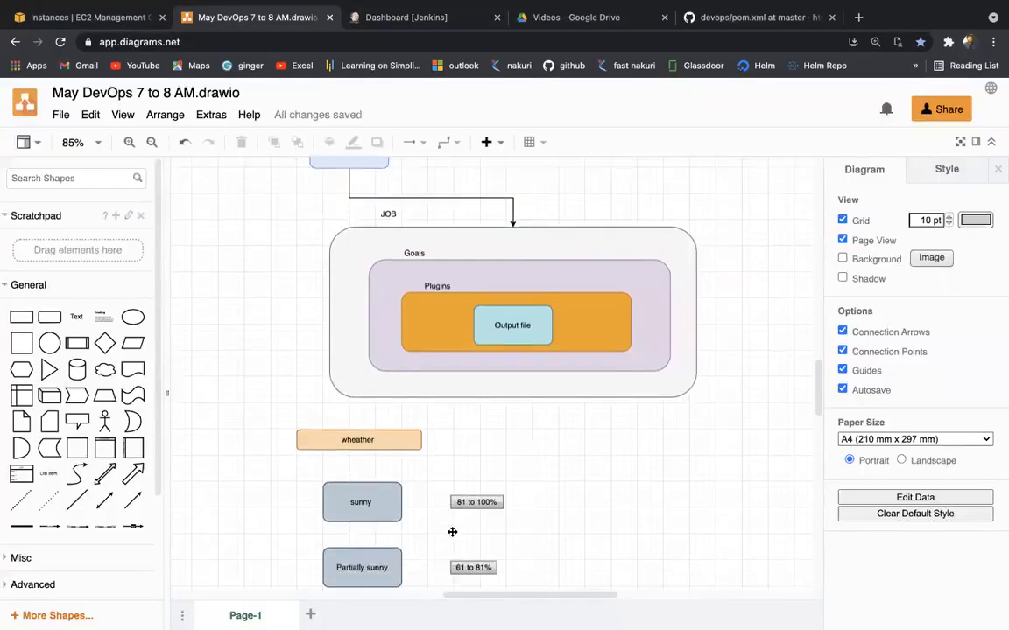
pyautogui.scroll(2, 419, 309)
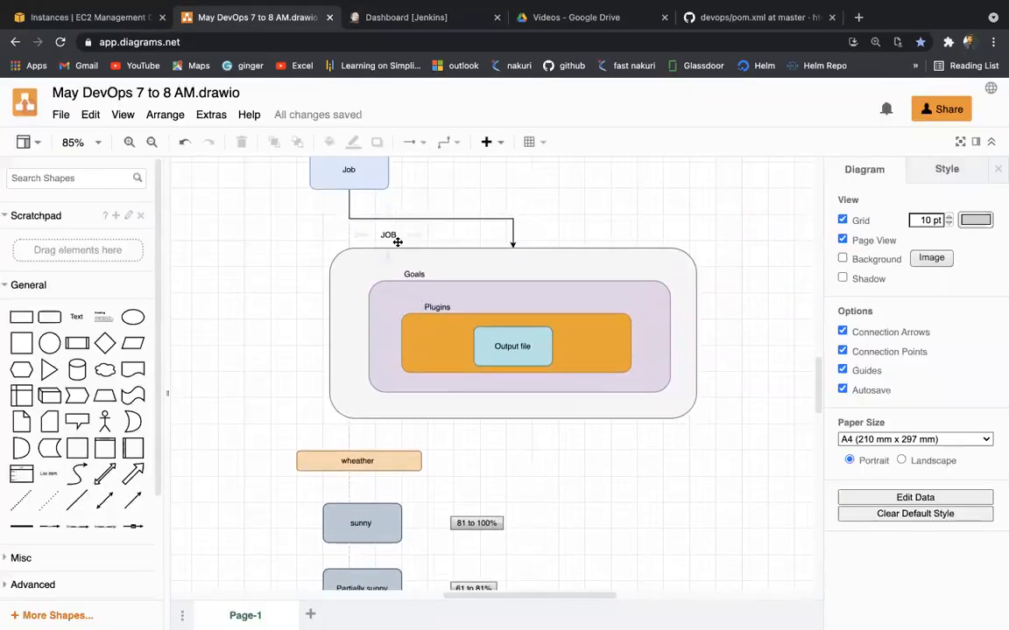
pyautogui.scroll(-2, 393, 238)
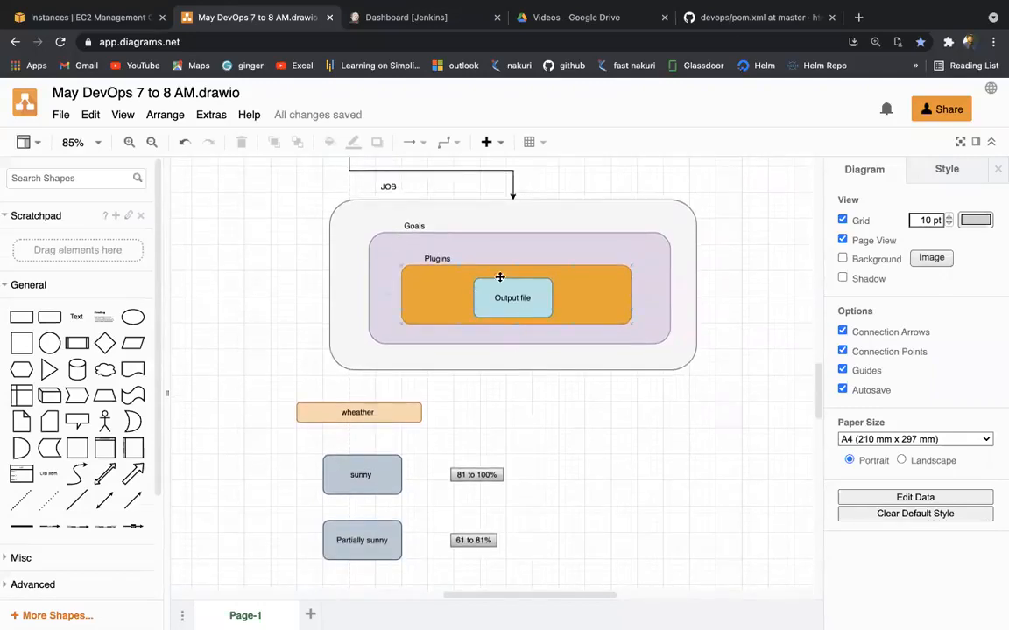
pyautogui.scroll(-5, 502, 298)
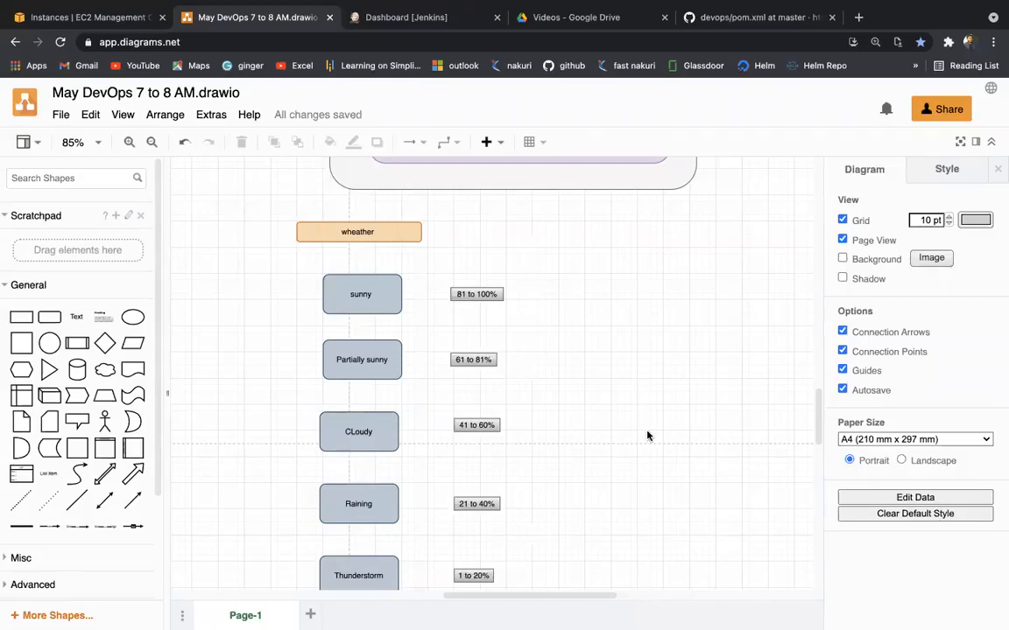
pyautogui.scroll(-2, 647, 436)
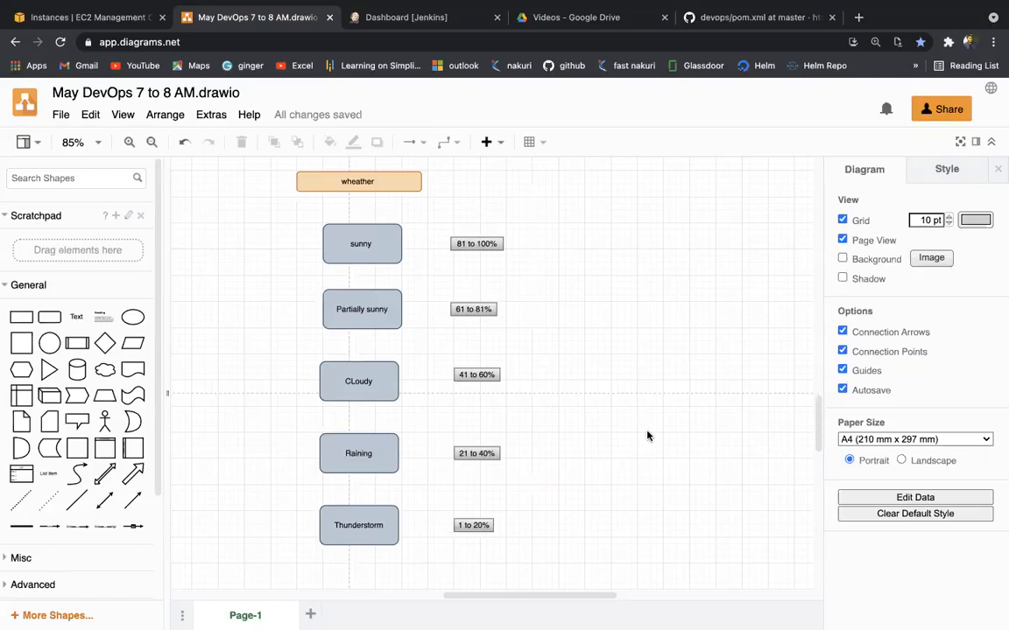
pyautogui.click(92, 17)
pyautogui.click(282, 12)
pyautogui.click(452, 26)
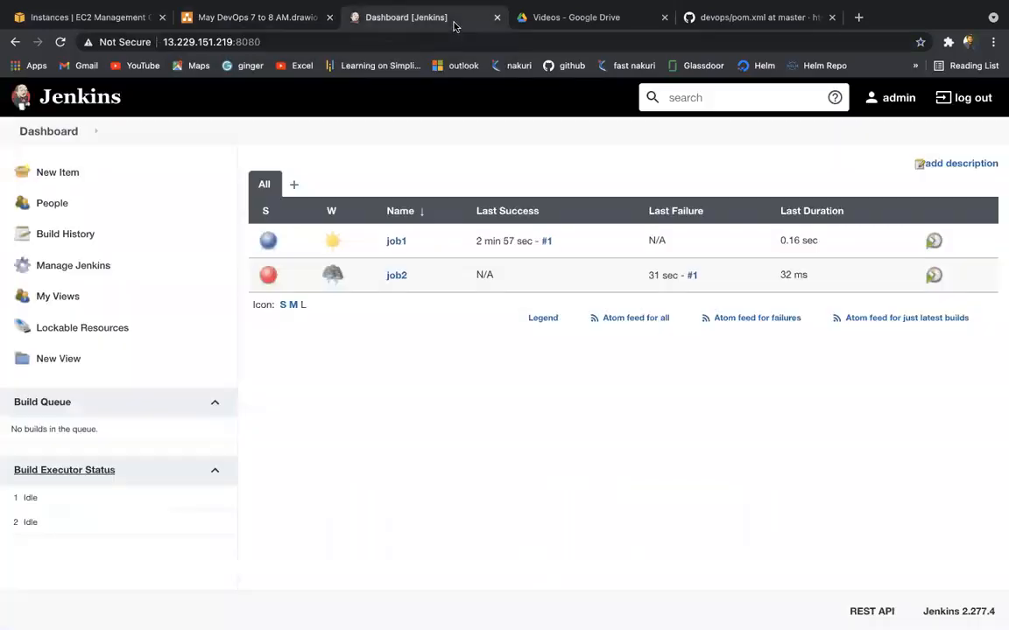
# Step: Change job2's shell command to wrap welcome to devOps in double quotes and save
pyautogui.click(393, 279)
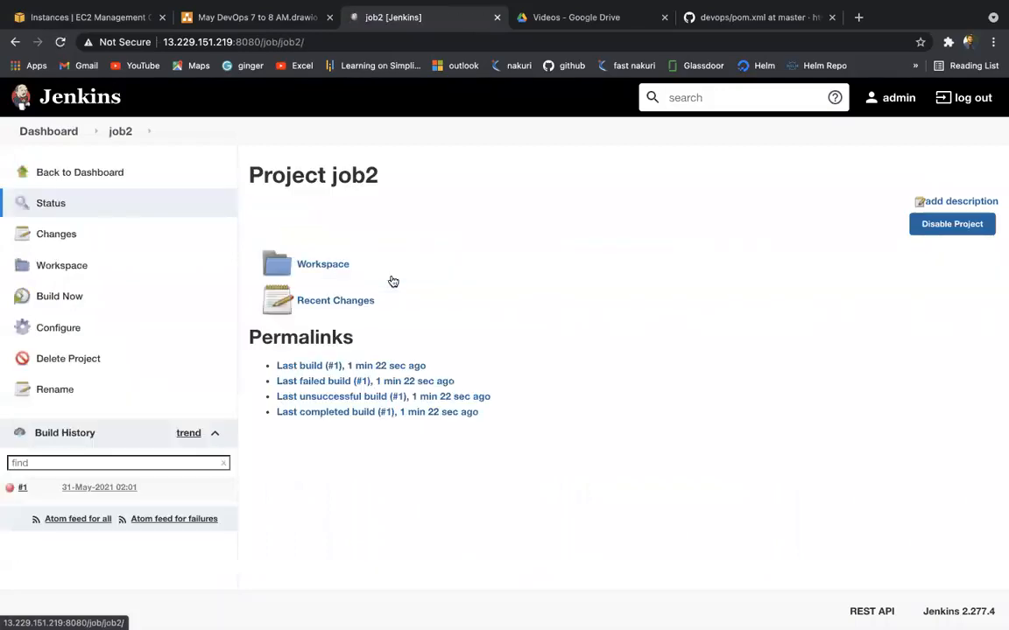
pyautogui.click(70, 329)
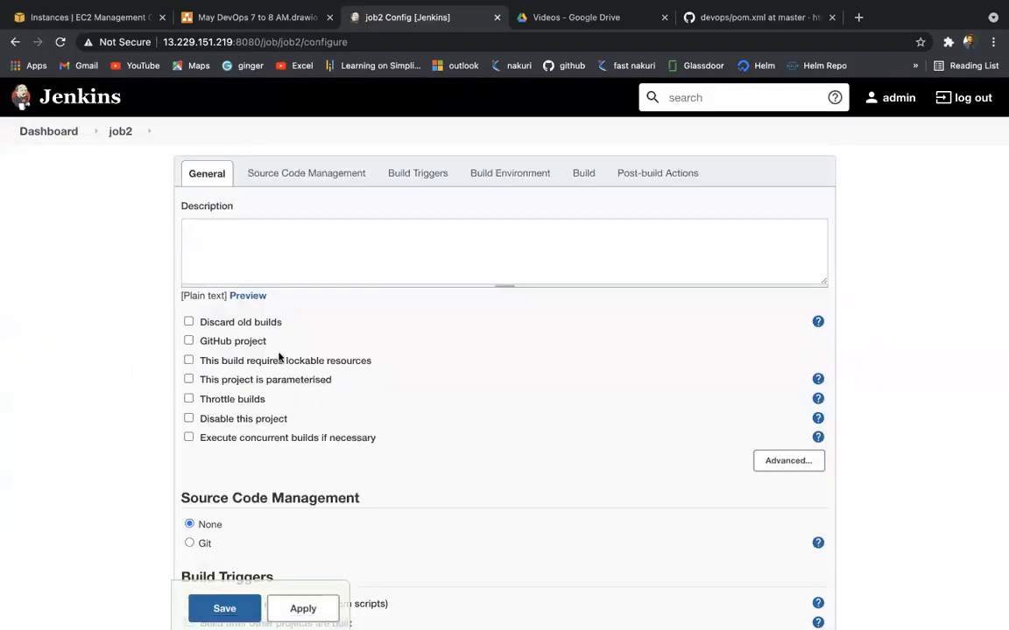
pyautogui.click(584, 174)
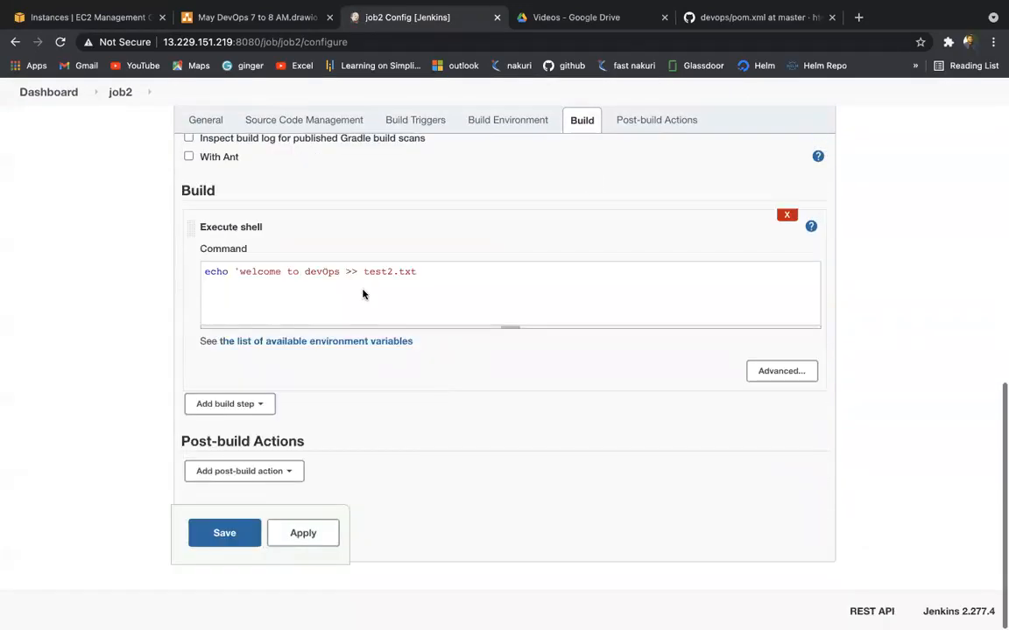
pyautogui.click(239, 271)
pyautogui.press('BackSpace')
pyautogui.write('"')
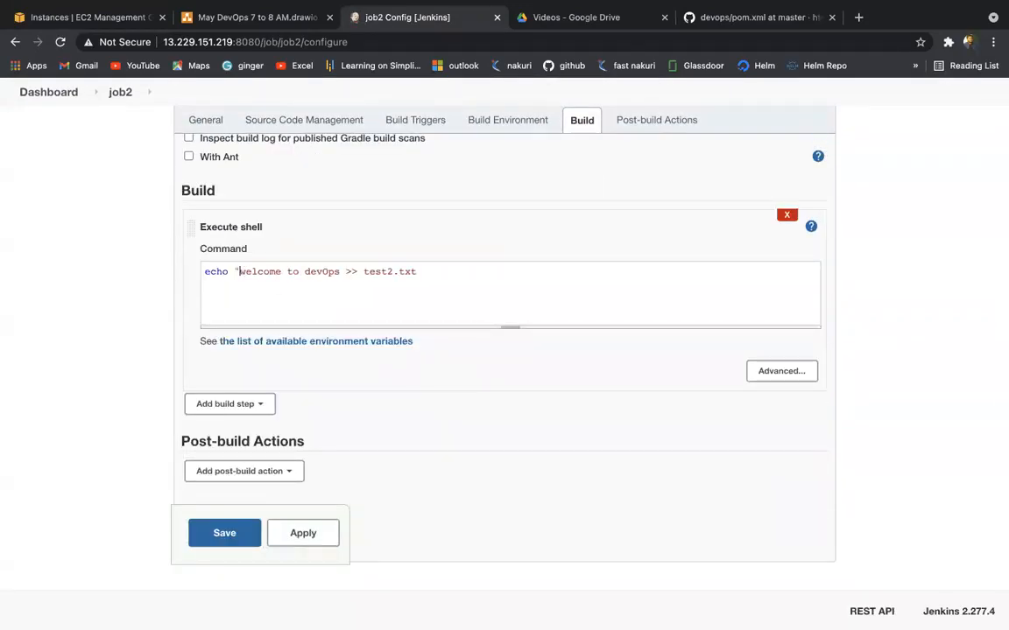
pyautogui.click(341, 271)
pyautogui.write('"')
pyautogui.click(300, 534)
pyautogui.click(250, 532)
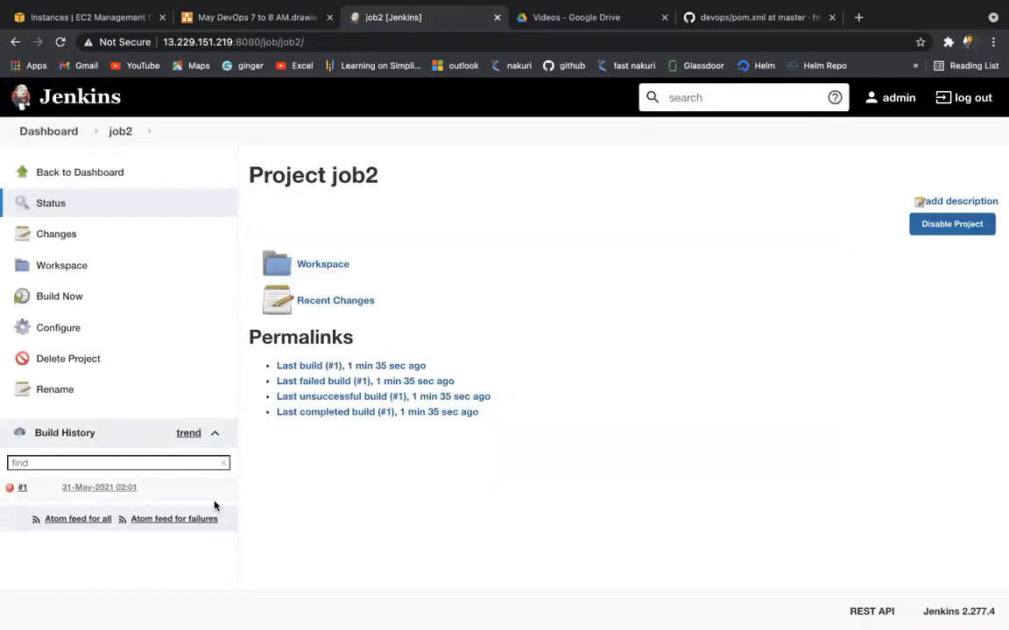
# Step: Rebuild job2, check build #2's console log, and return to the dashboard
pyautogui.click(70, 297)
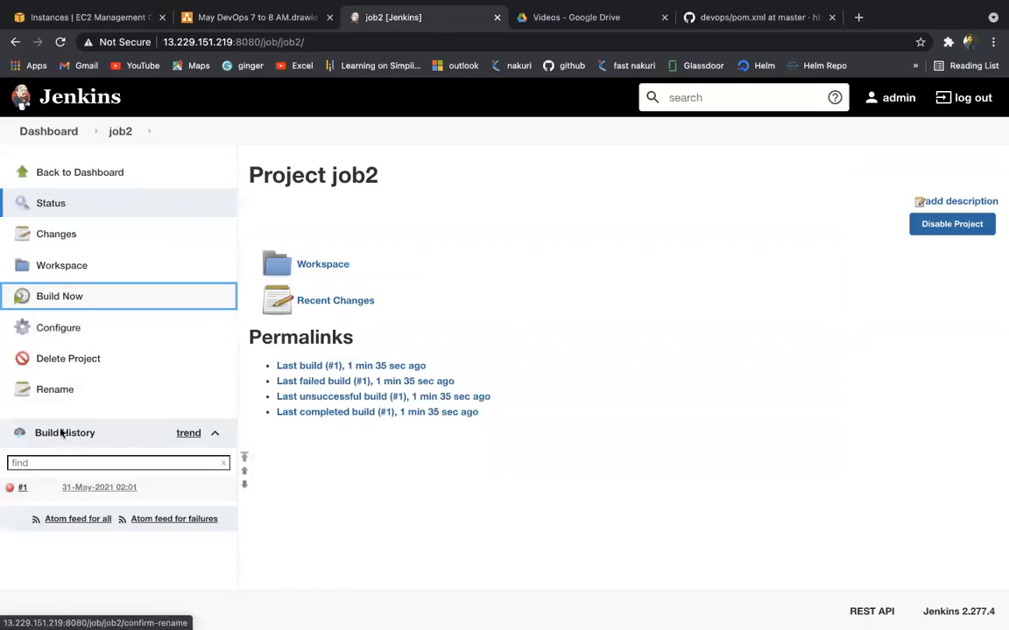
pyautogui.click(12, 489)
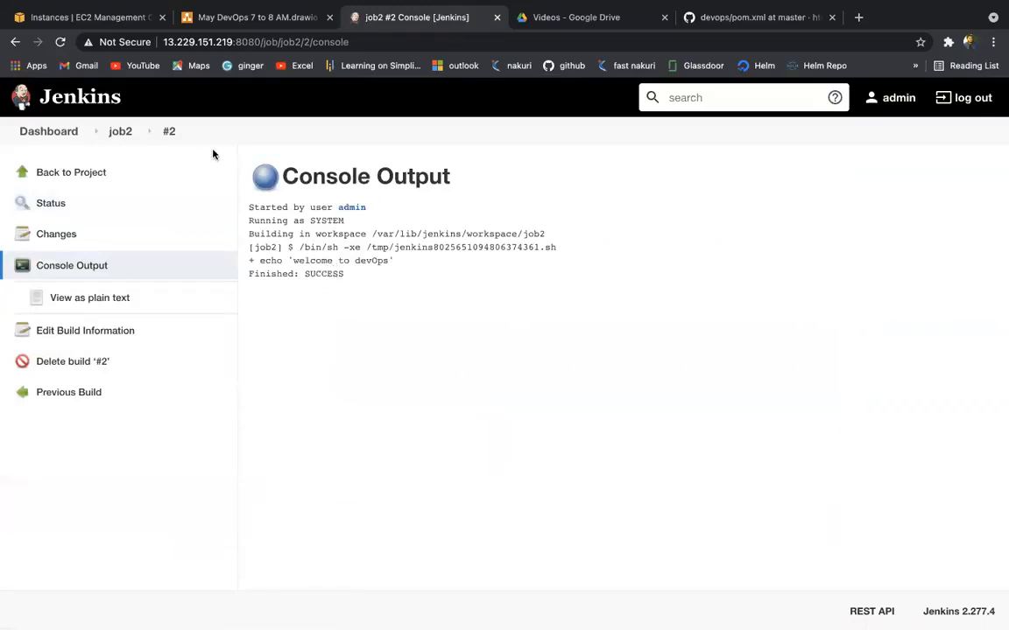
pyautogui.click(60, 130)
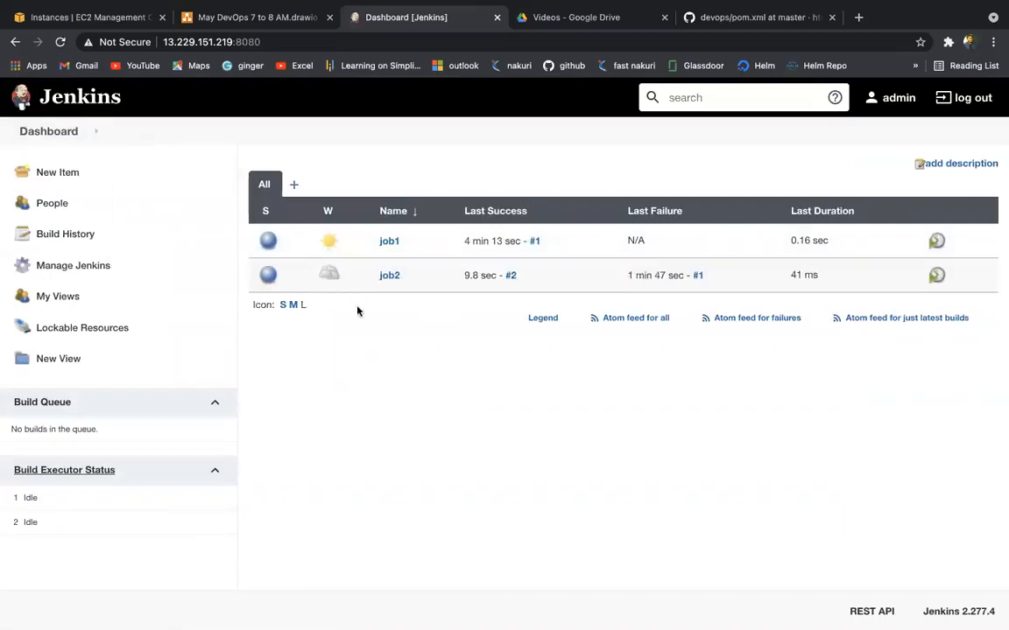
# Step: Trigger another job2 build so build #3 succeeds, then return to the Jenkins dashboard
pyautogui.moveTo(329, 283)
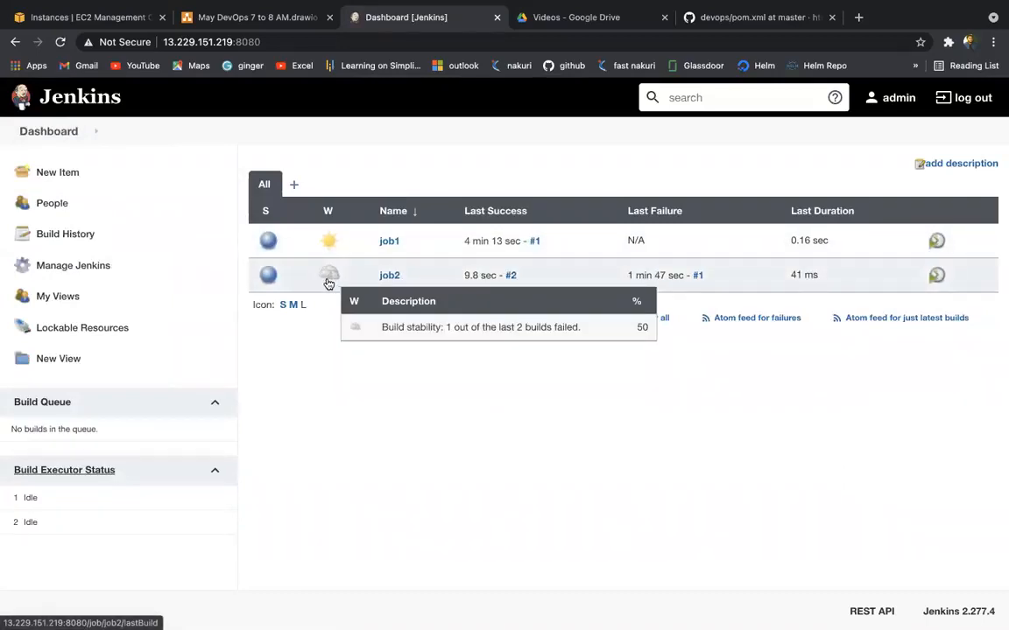
pyautogui.click(392, 277)
pyautogui.click(23, 296)
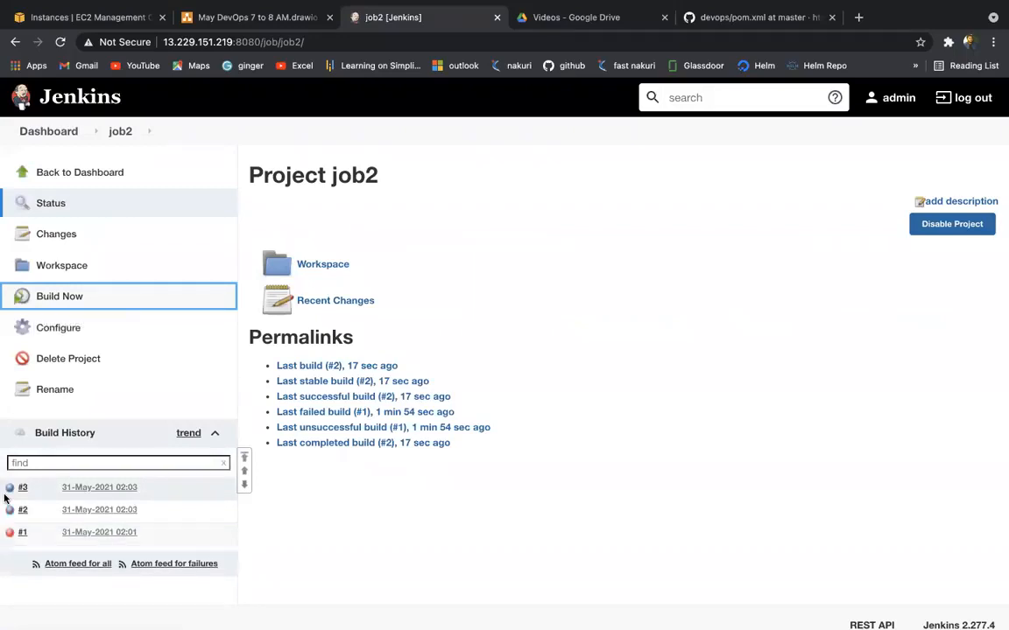
pyautogui.click(57, 136)
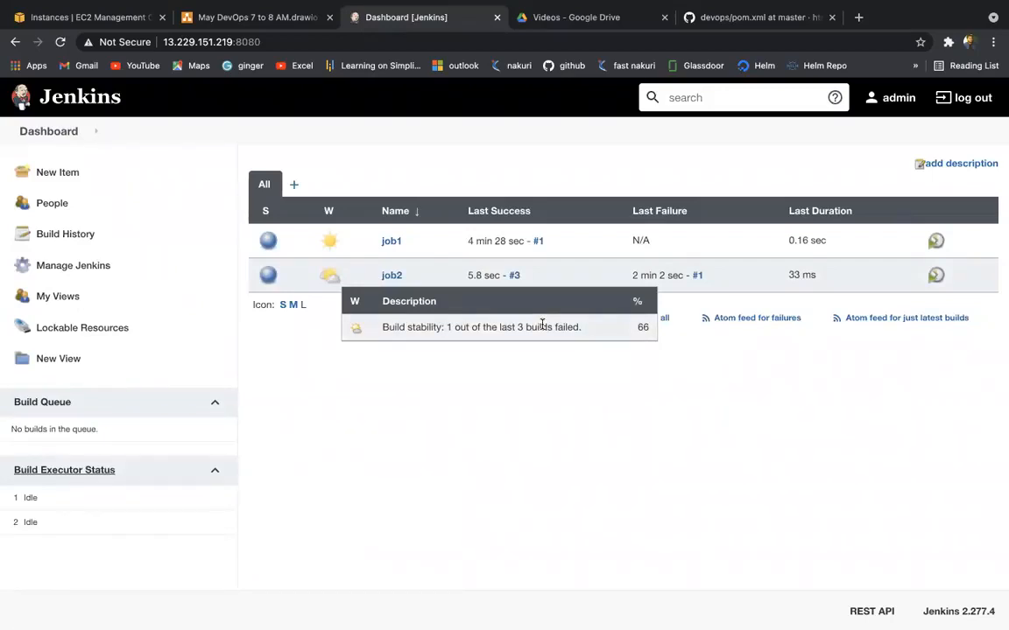
# Step: In the terminal, list job2's workspace and print test2.txt with cat
pyautogui.hotkey('ctrl', 'Left')
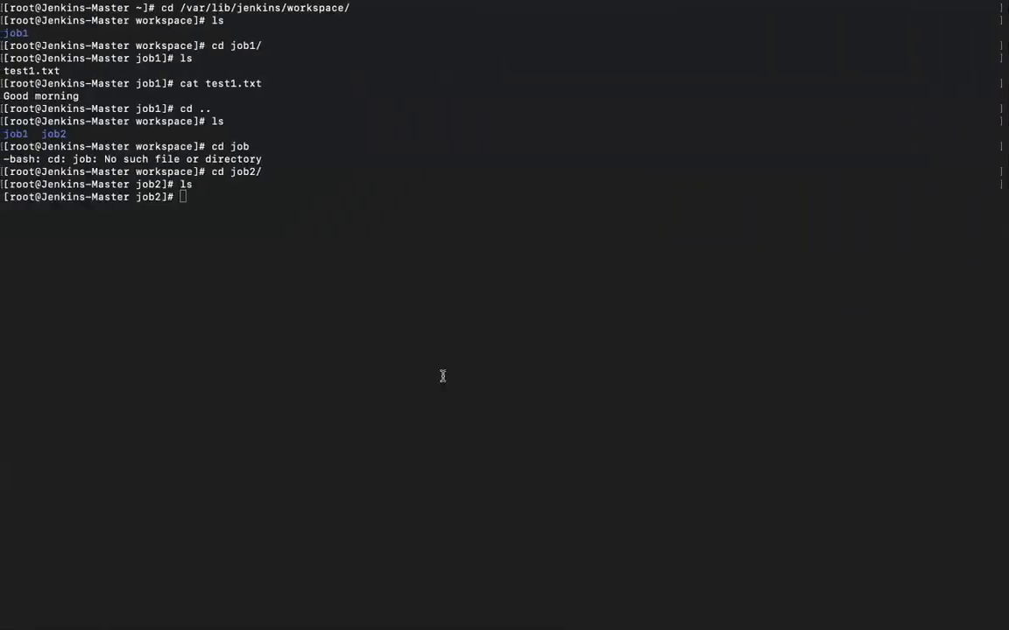
pyautogui.write('ls')
pyautogui.press('Return')
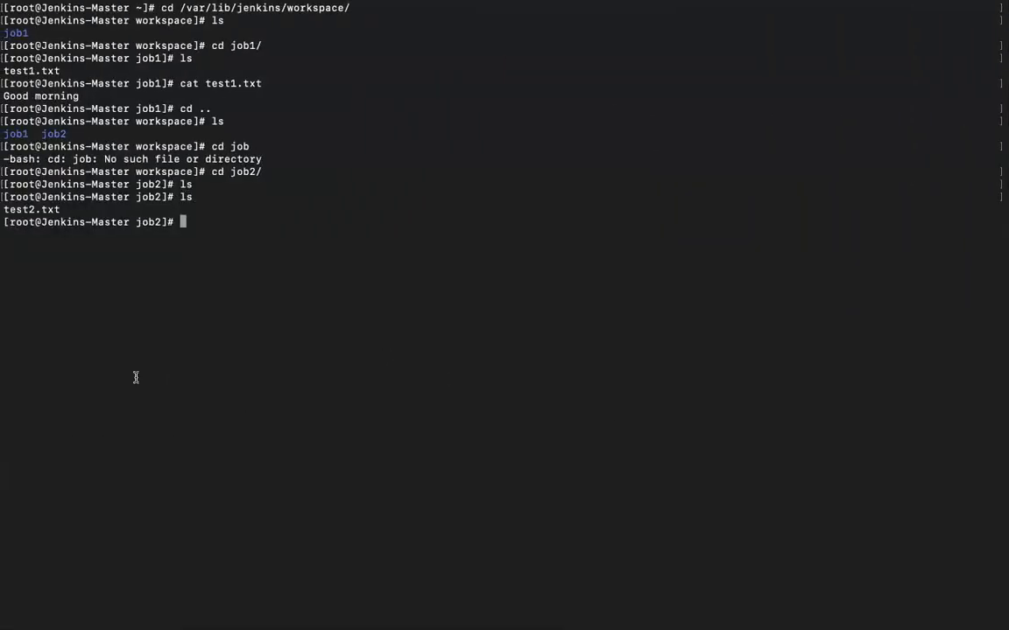
pyautogui.write('cat te')
pyautogui.press('Tab')
pyautogui.press('Return')
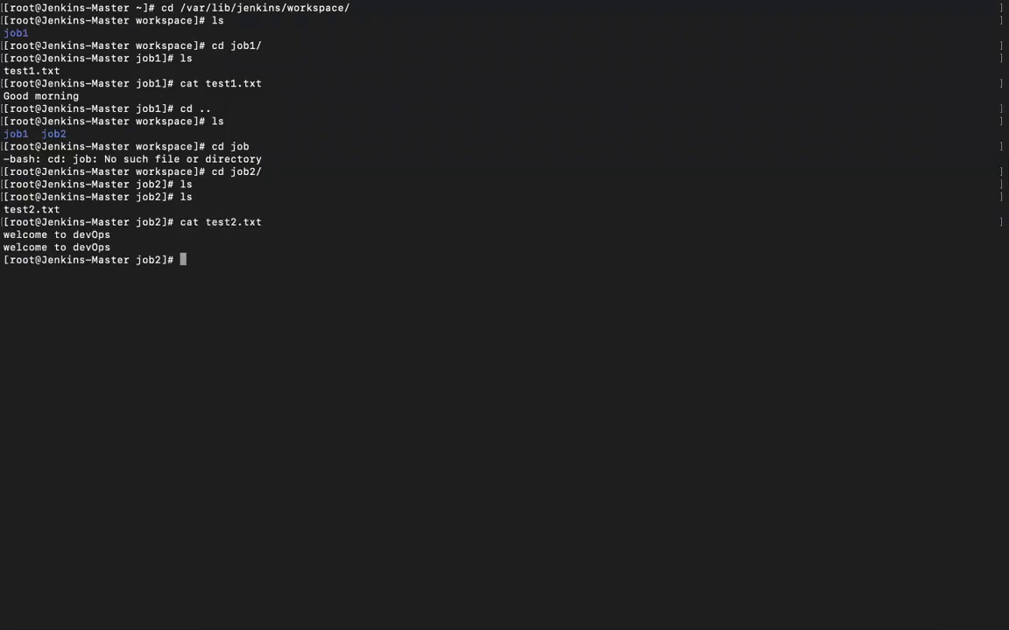
# Step: Mark the two 'welcome to devOps' lines with red pen annotations, then clear them and return to Jenkins
pyautogui.doubleClick(60, 247)
pyautogui.doubleClick(20, 233)
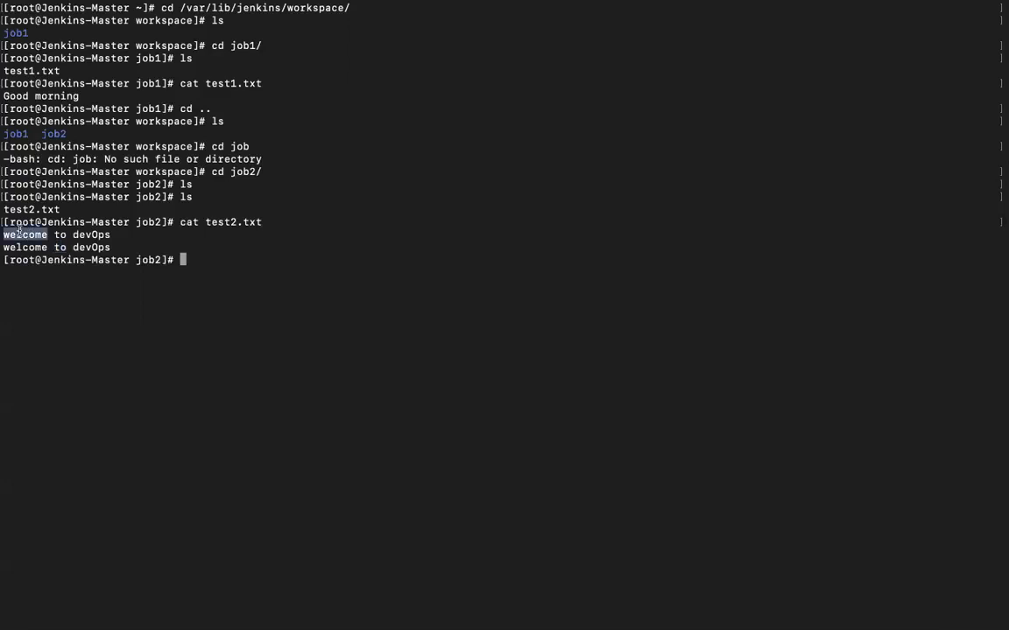
pyautogui.moveTo(449, 7)
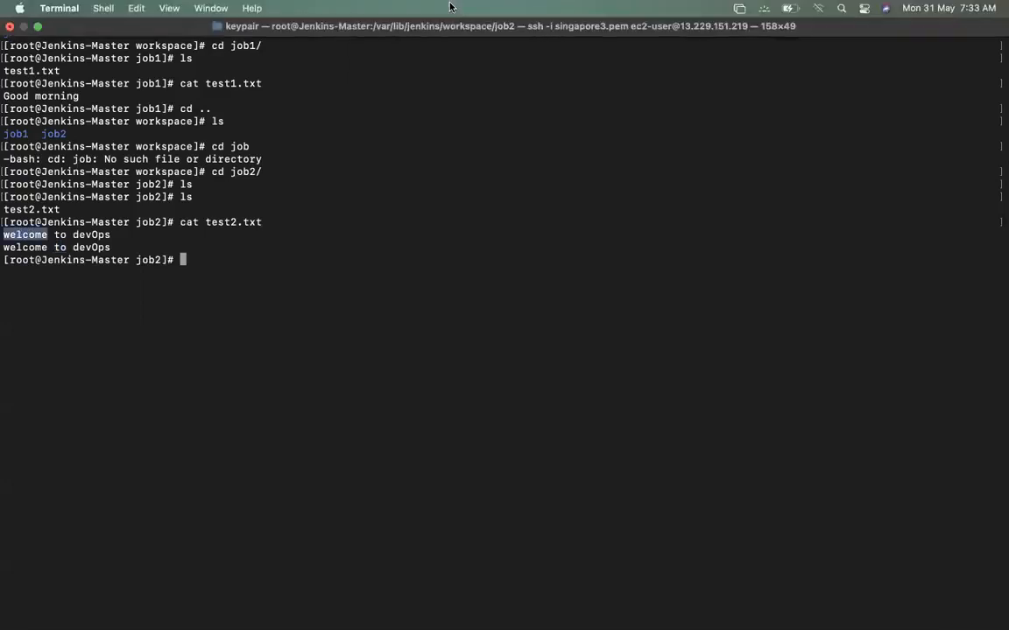
pyautogui.click(663, 19)
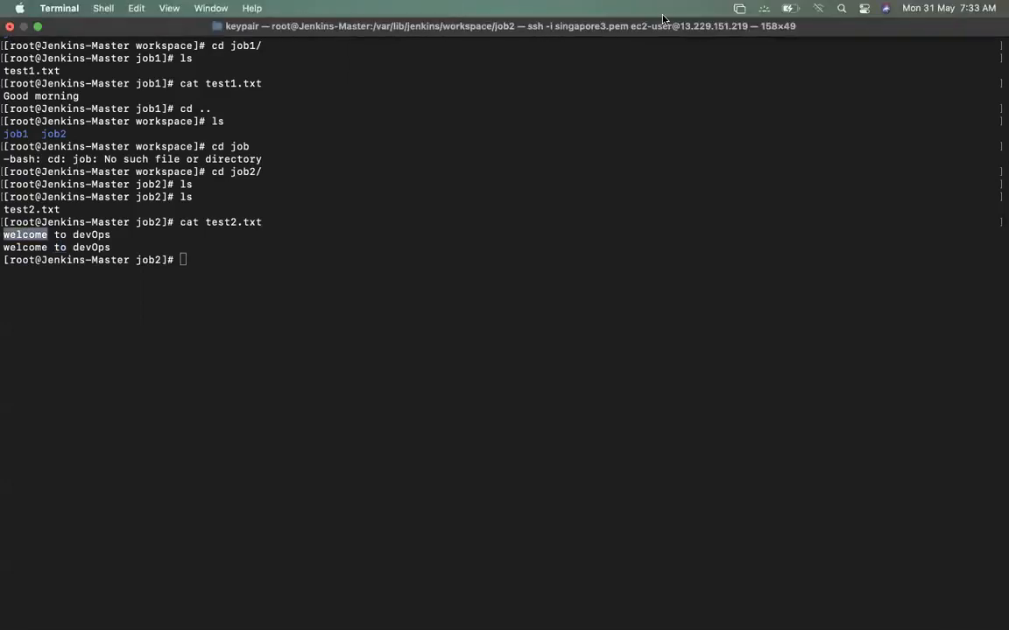
pyautogui.moveTo(304, 351); pyautogui.dragTo(348, 390)
pyautogui.moveTo(363, 301)
pyautogui.mouseDown()
pyautogui.moveTo(442, 262)
pyautogui.moveTo(399, 353)
pyautogui.moveTo(452, 412)
pyautogui.moveTo(445, 420)
pyautogui.mouseUp()
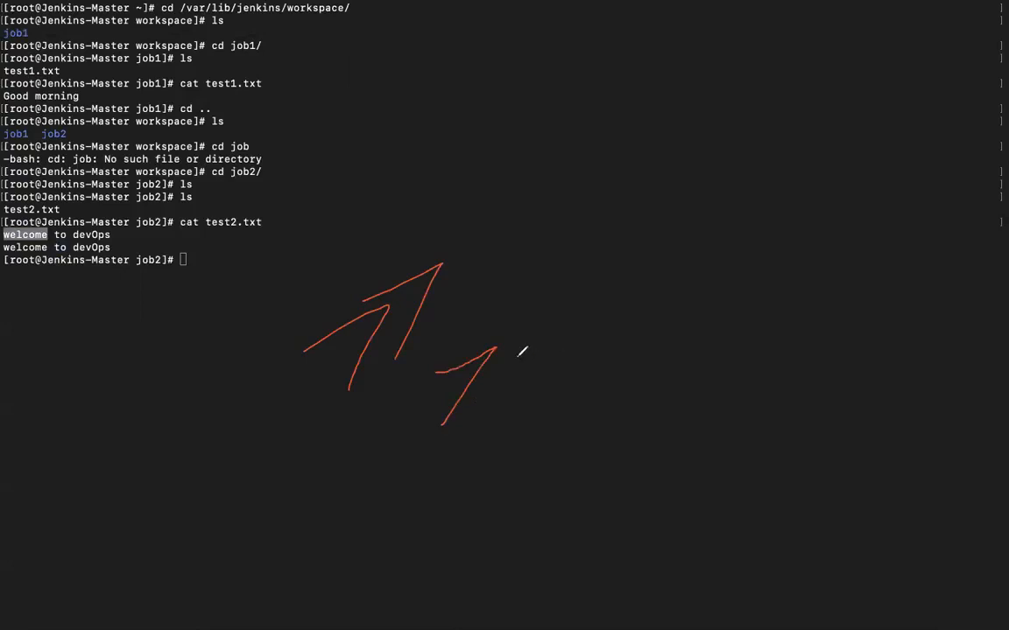
pyautogui.moveTo(497, 386)
pyautogui.mouseDown()
pyautogui.moveTo(617, 346)
pyautogui.moveTo(652, 350)
pyautogui.moveTo(673, 280)
pyautogui.moveTo(701, 277)
pyautogui.moveTo(715, 207)
pyautogui.moveTo(775, 217)
pyautogui.mouseUp()
pyautogui.moveTo(433, 302)
pyautogui.mouseDown()
pyautogui.moveTo(515, 247)
pyautogui.moveTo(597, 151)
pyautogui.moveTo(608, 160)
pyautogui.mouseUp()
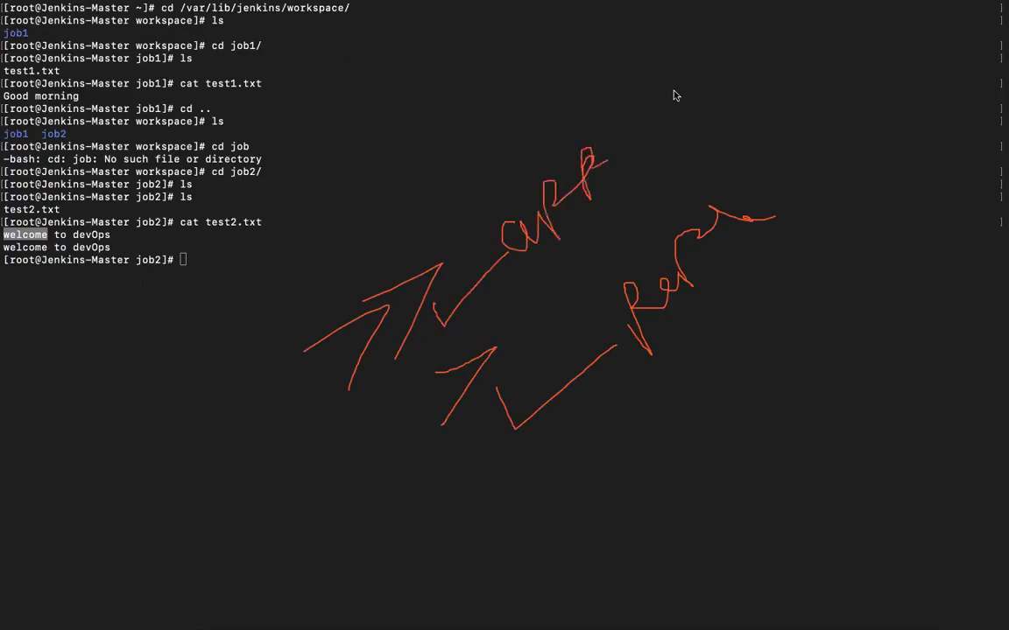
pyautogui.press('Delete')
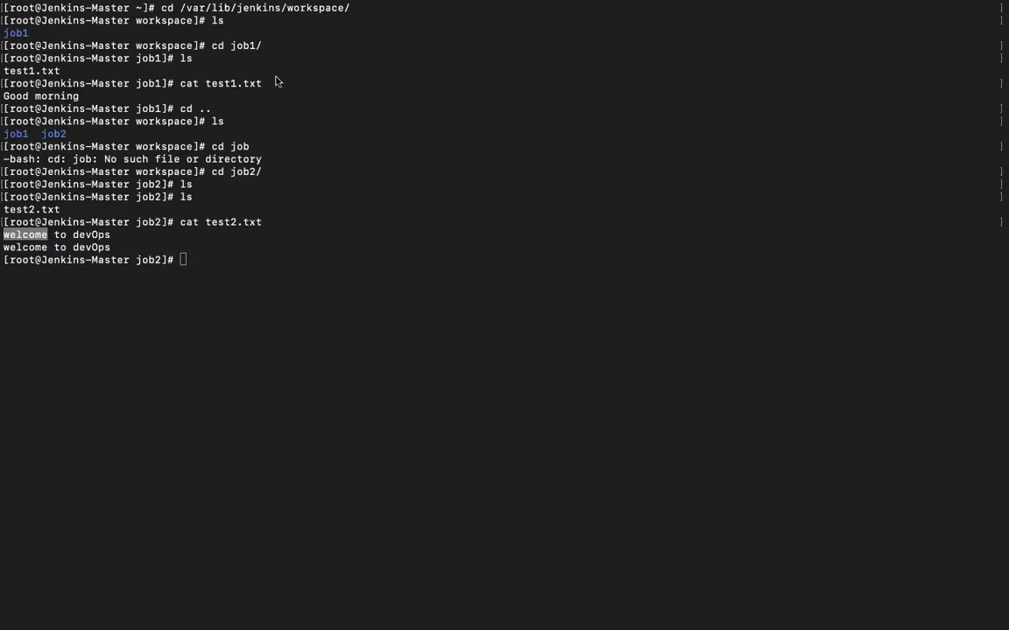
pyautogui.hotkey('ctrl', 'Right')
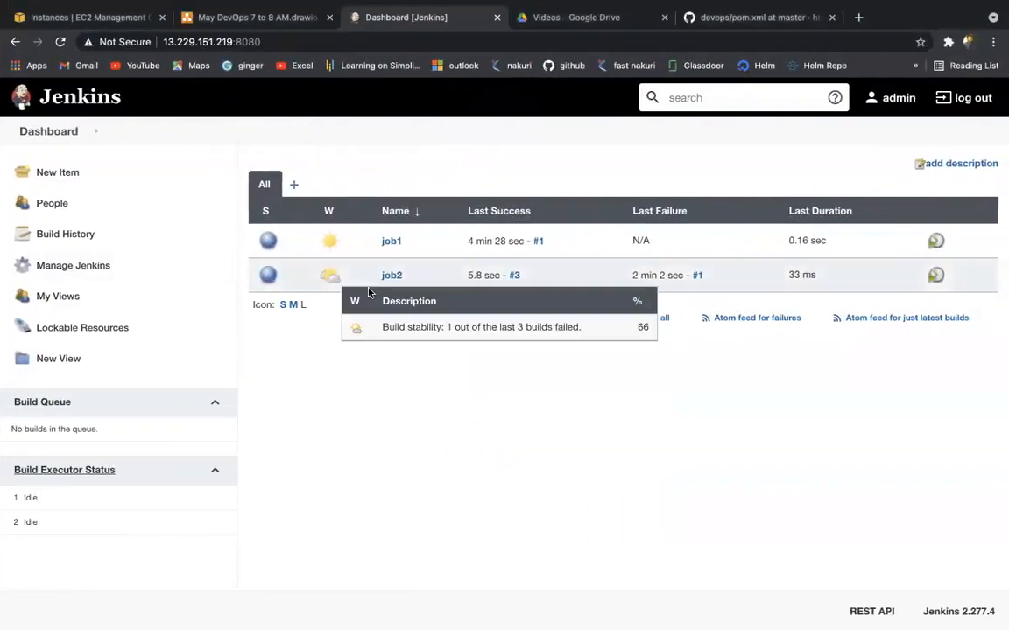
# Step: Build job2 a fourth time, check build #4's console output, then go back to the dashboard
pyautogui.click(389, 278)
pyautogui.click(72, 299)
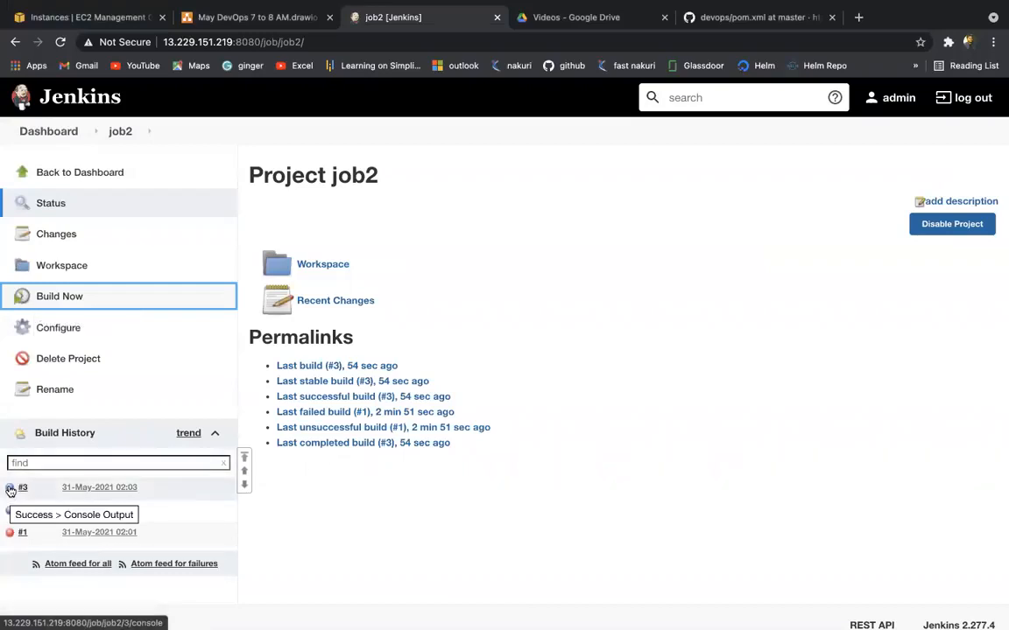
pyautogui.click(10, 489)
pyautogui.click(62, 133)
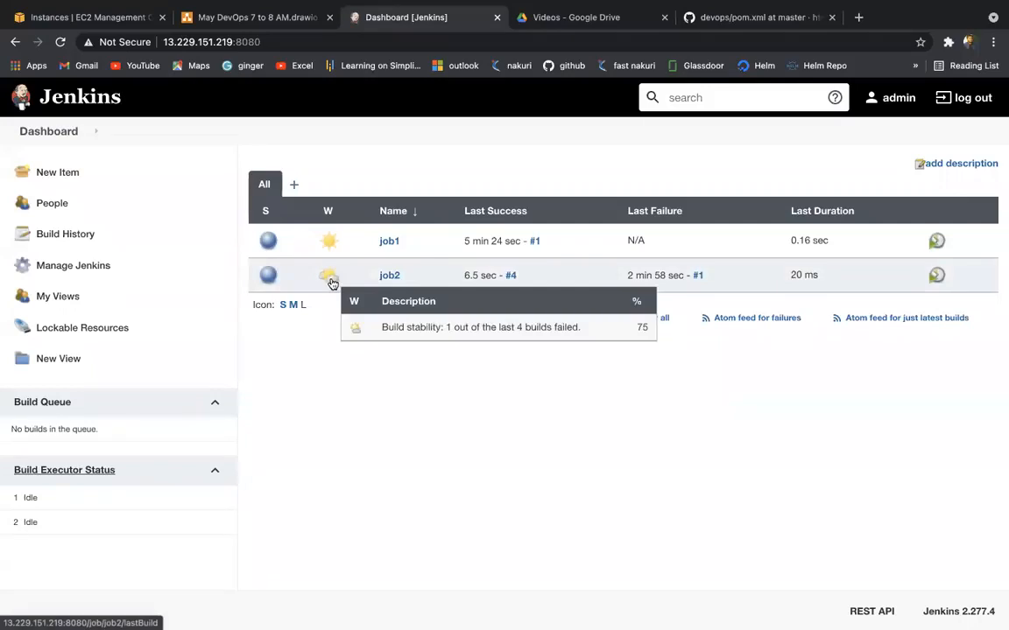
# Step: Rerun cat test2.txt, highlight its three 'welcome to devOps' lines, then return to Jenkins
pyautogui.hotkey('ctrl', 'Left')
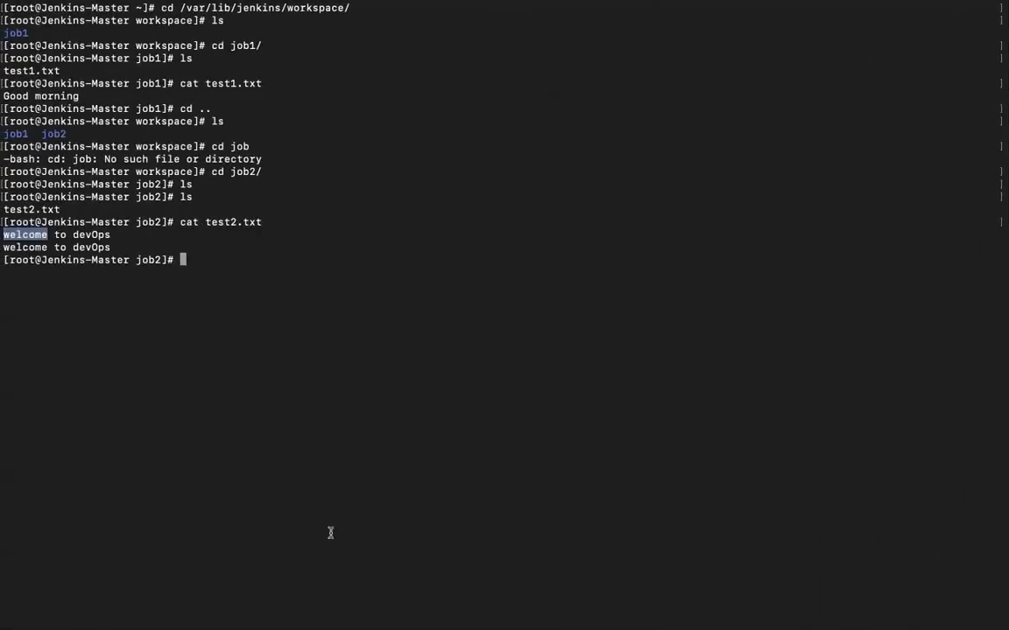
pyautogui.press('Up')
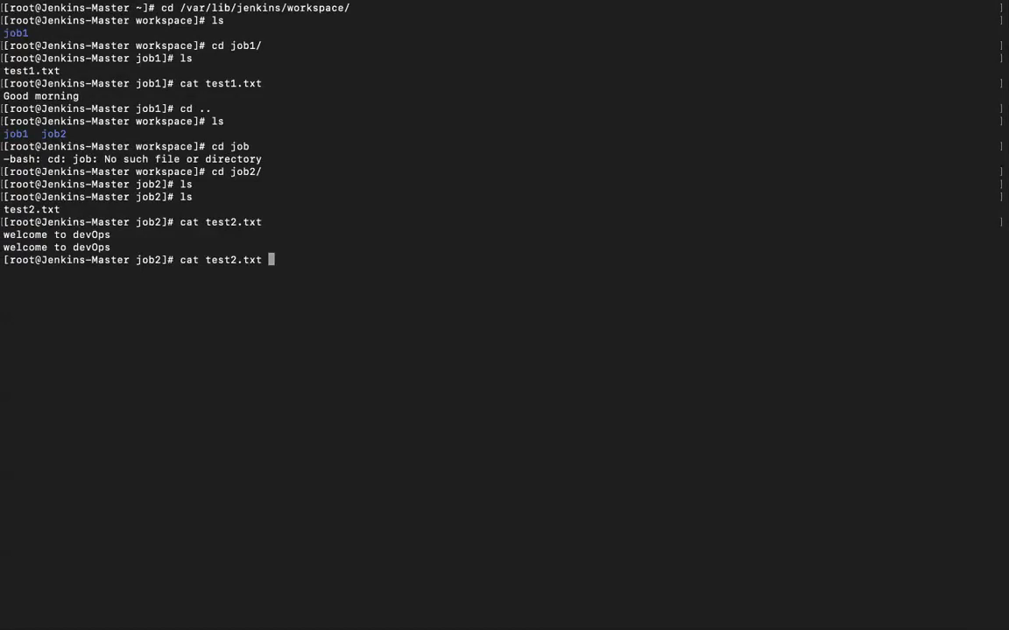
pyautogui.press('Return')
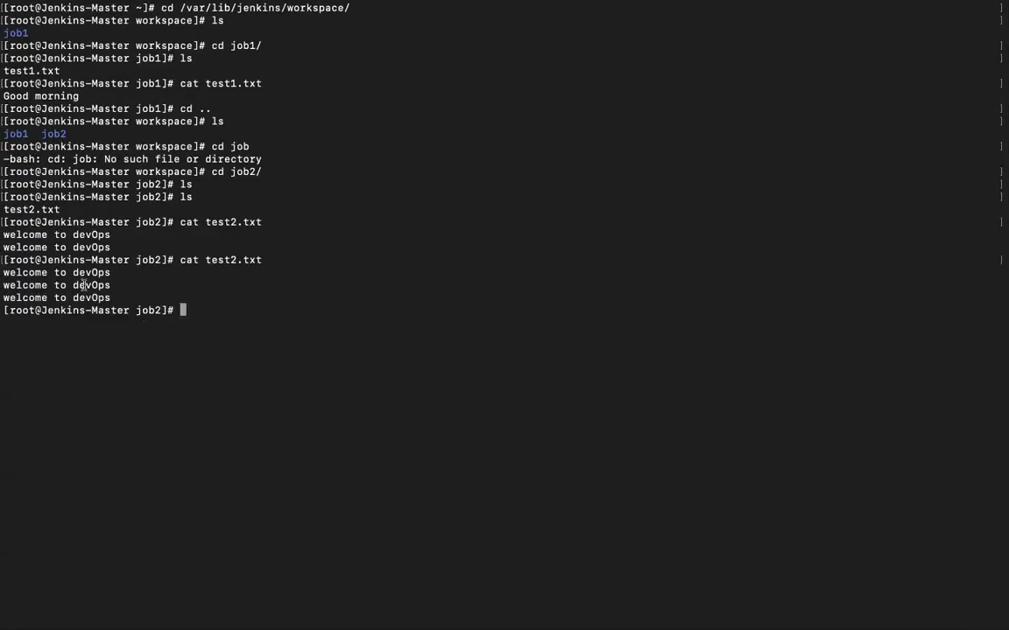
pyautogui.moveTo(128, 310); pyautogui.dragTo(48, 253)
pyautogui.hotkey('ctrl', 'Right')
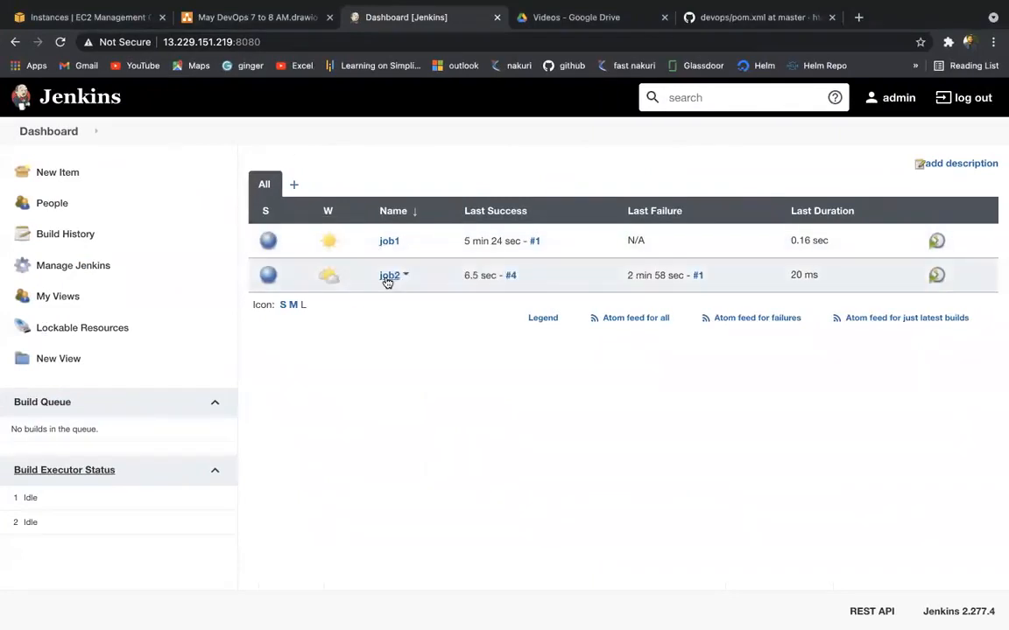
# Step: Change job2's Execute shell redirect from >> to > so test2.txt is overwritten, save, and rebuild
pyautogui.click(388, 277)
pyautogui.click(70, 329)
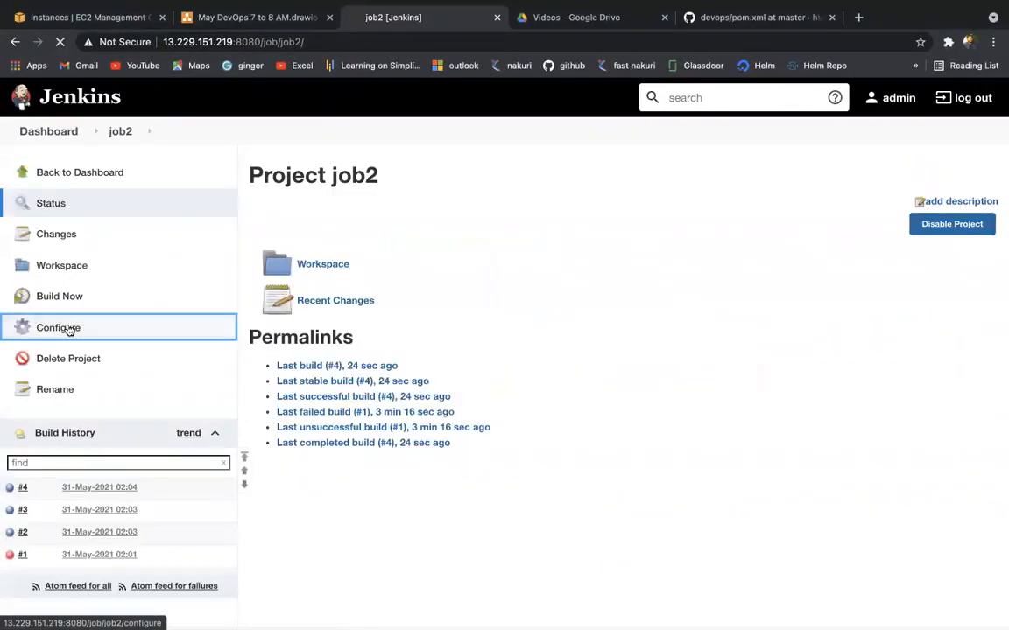
pyautogui.click(583, 172)
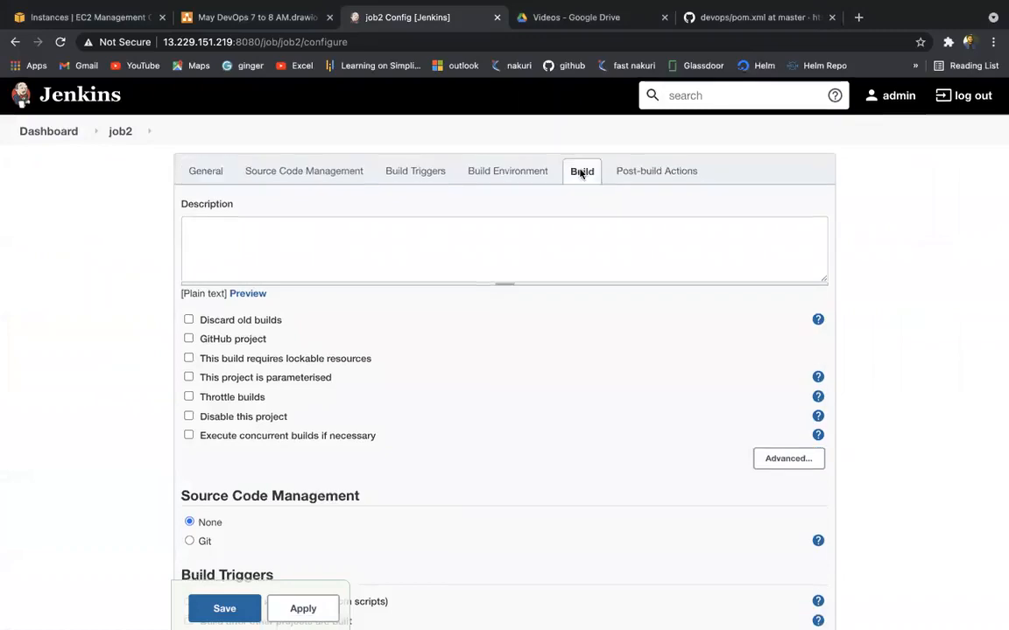
pyautogui.click(362, 272)
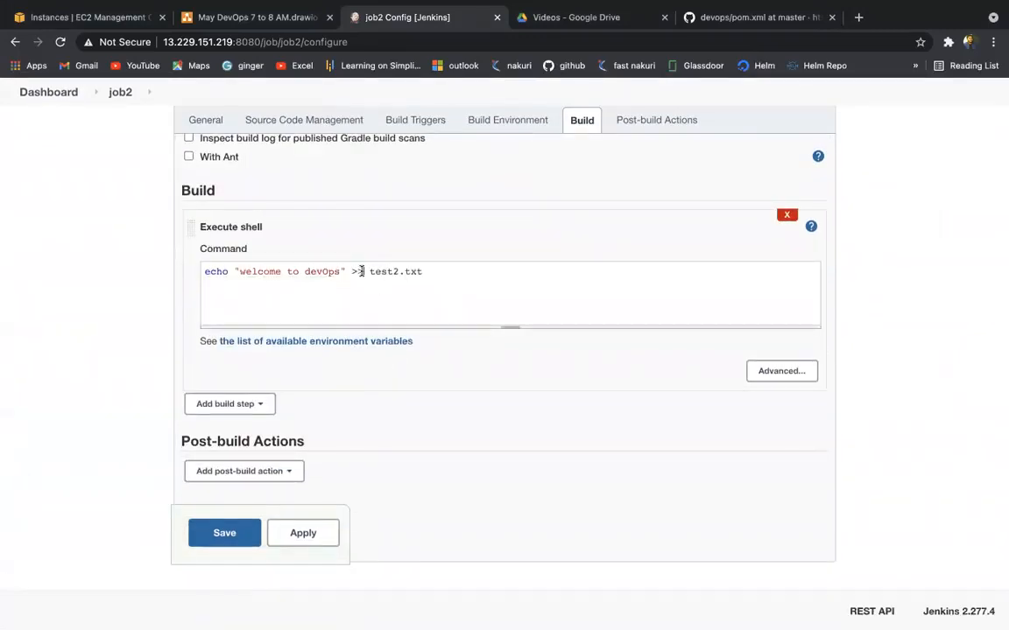
pyautogui.press('BackSpace')
pyautogui.click(304, 534)
pyautogui.click(226, 535)
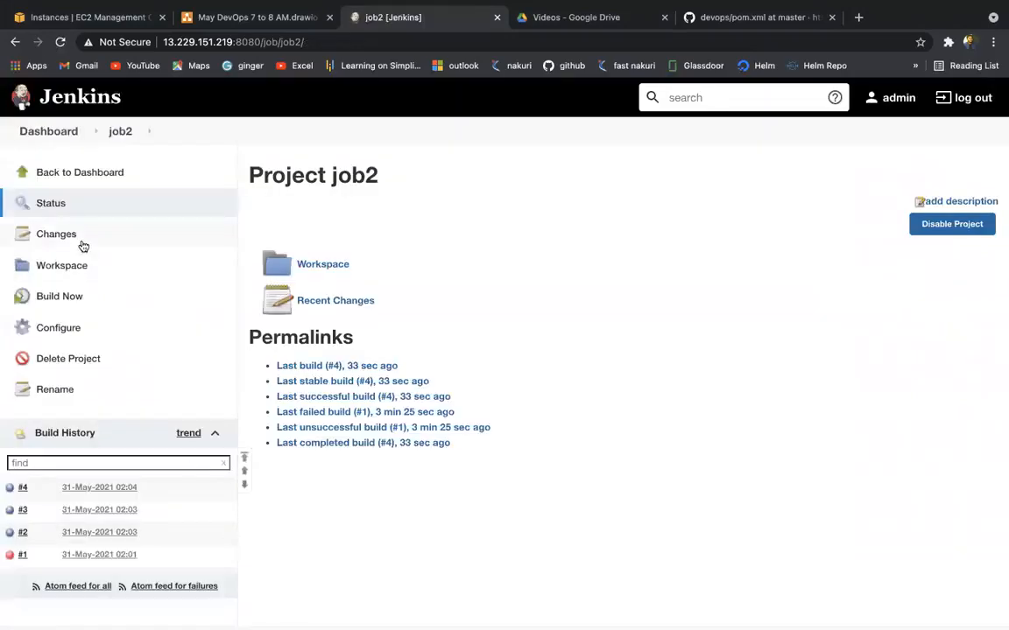
pyautogui.click(57, 298)
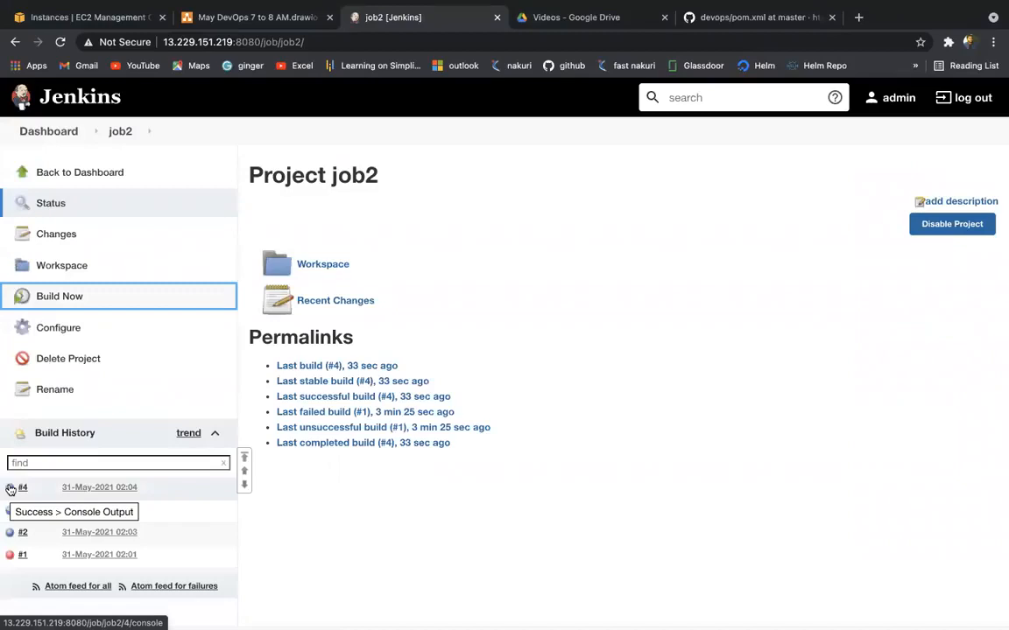
# Step: Print test2.txt again in the terminal to check the overwritten contents
pyautogui.hotkey('ctrl', 'Left')
pyautogui.click(151, 376)
pyautogui.press('Up')
pyautogui.press('Return')
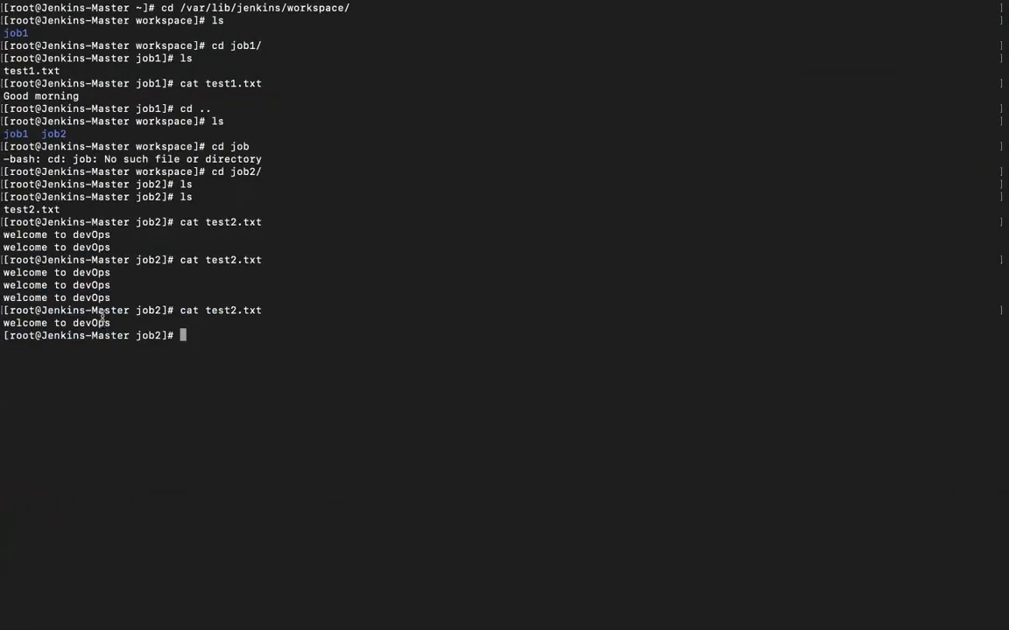
# Step: Highlight the single 'welcome to devOps' line in test2.txt, then return to job2's Jenkins page
pyautogui.moveTo(115, 321); pyautogui.dragTo(2, 320)
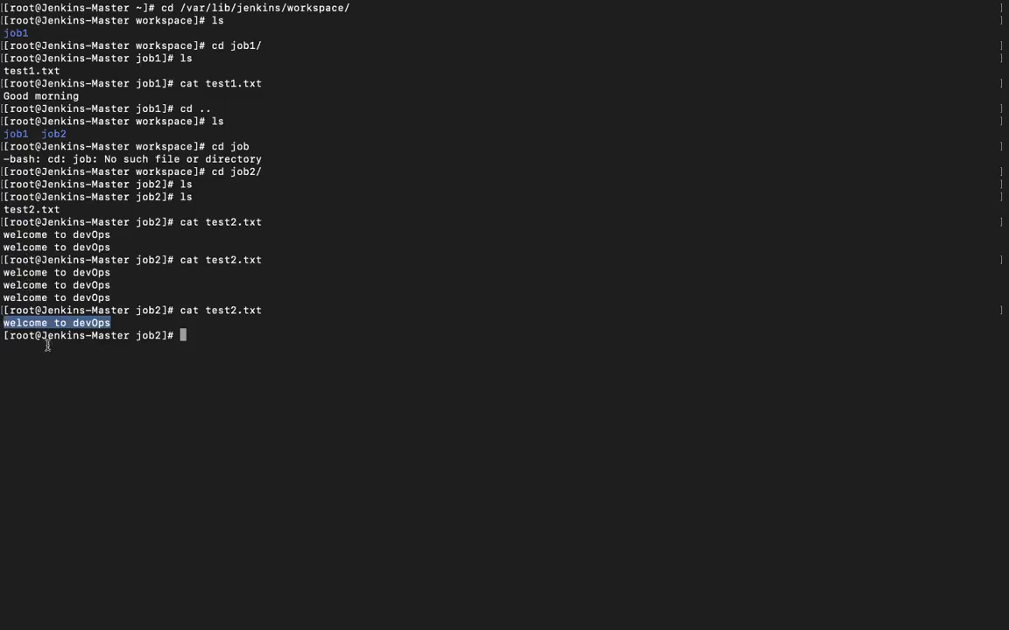
pyautogui.click(66, 367)
pyautogui.hotkey('ctrl', 'Right')
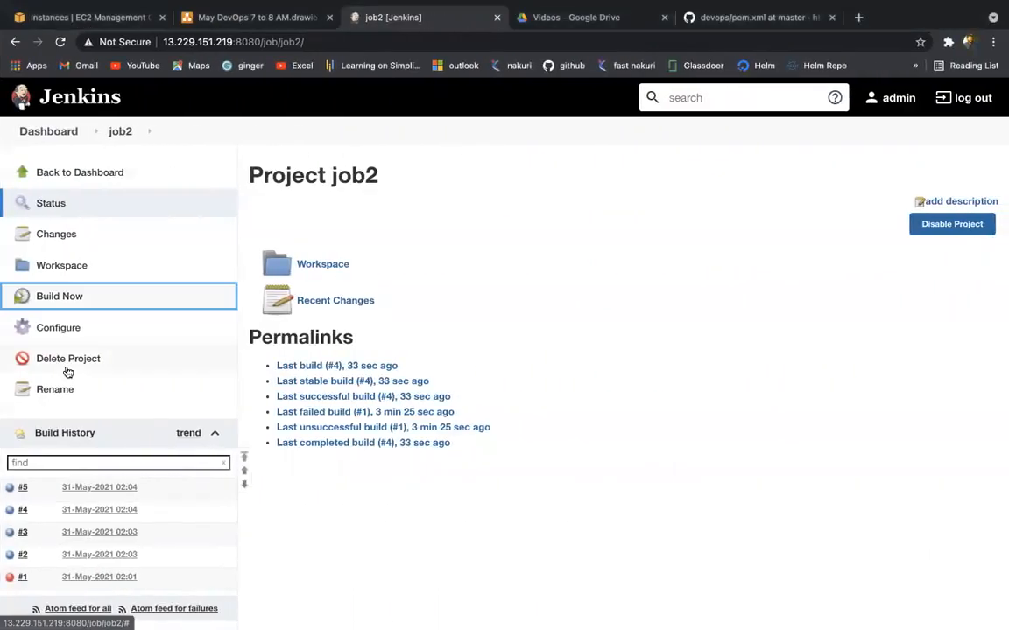
# Step: View Jenkins' People list showing admin and SYSTEM, then switch to the May DevOps 7 to 8 AM.drawio diagram
pyautogui.click(31, 138)
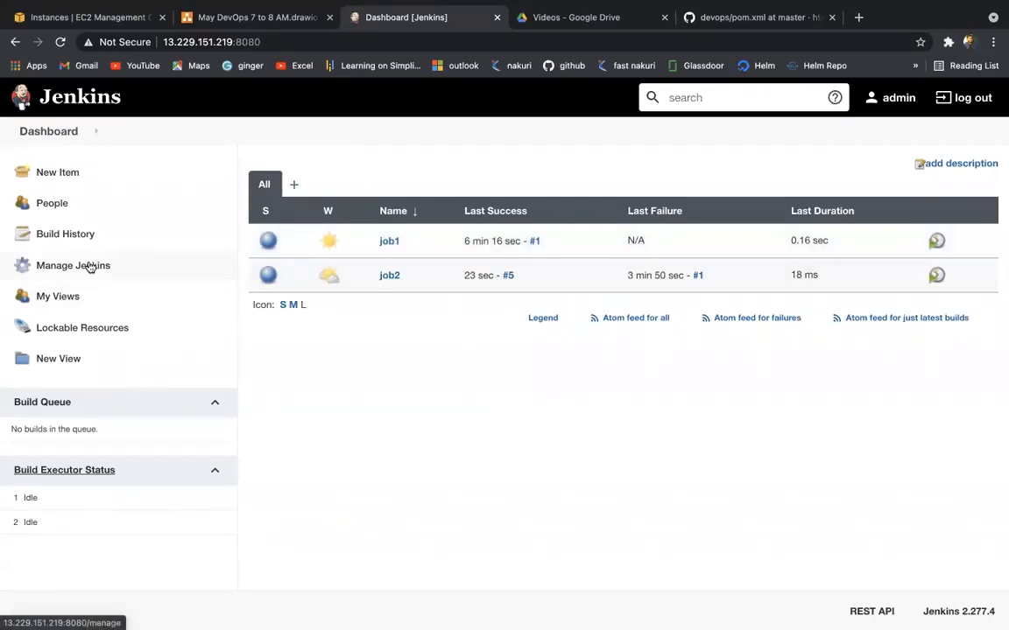
pyautogui.click(23, 206)
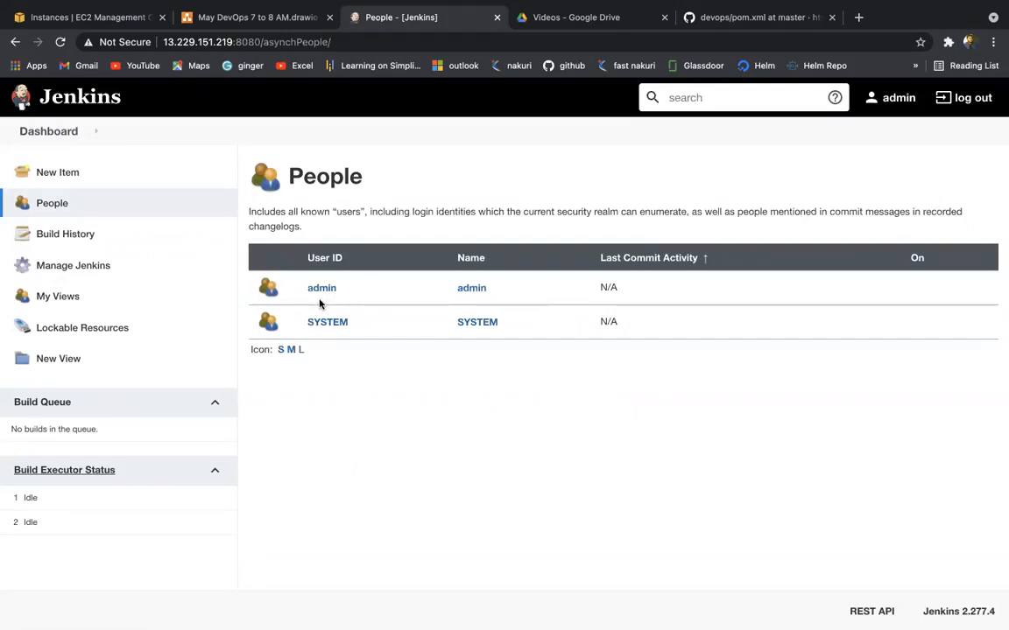
pyautogui.moveTo(337, 212); pyautogui.dragTo(370, 211)
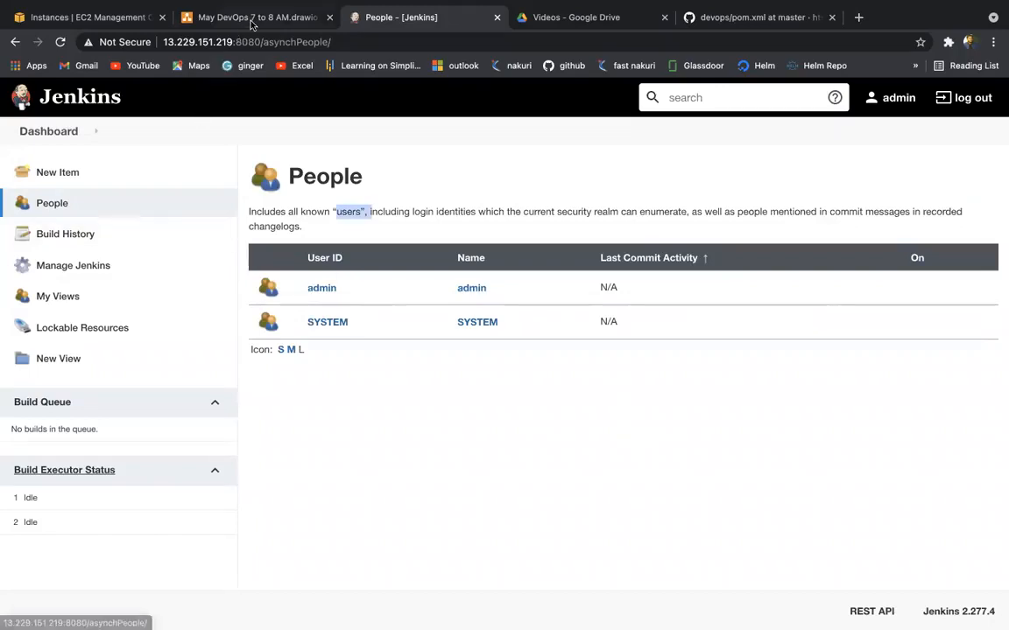
pyautogui.hotkey('ctrl', 'shift', 'Tab')
pyautogui.scroll(-5, 317, 412)
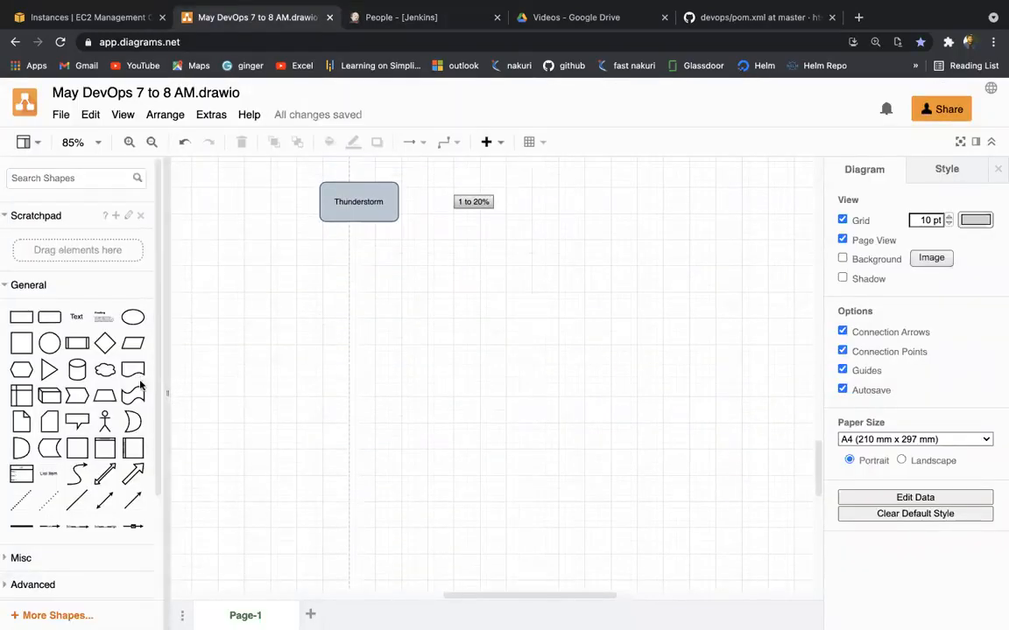
# Step: Add a rounded box below Thunderstorm labelled 'User Poilicy'
pyautogui.click(48, 317)
pyautogui.moveTo(477, 372); pyautogui.dragTo(455, 294)
pyautogui.doubleClick(455, 294)
pyautogui.write('Us')
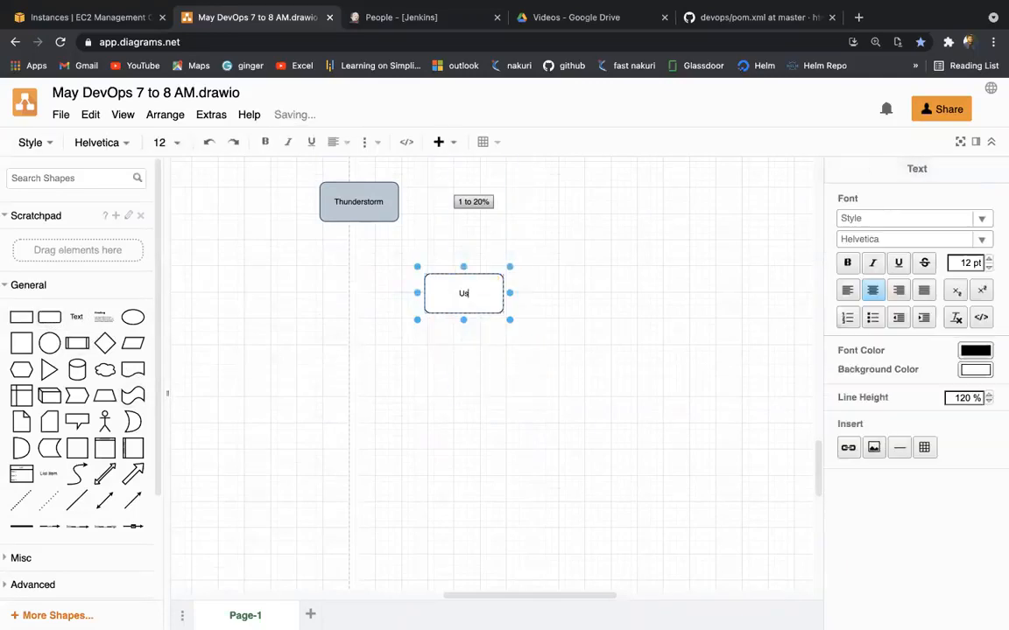
pyautogui.write('er Poilicy')
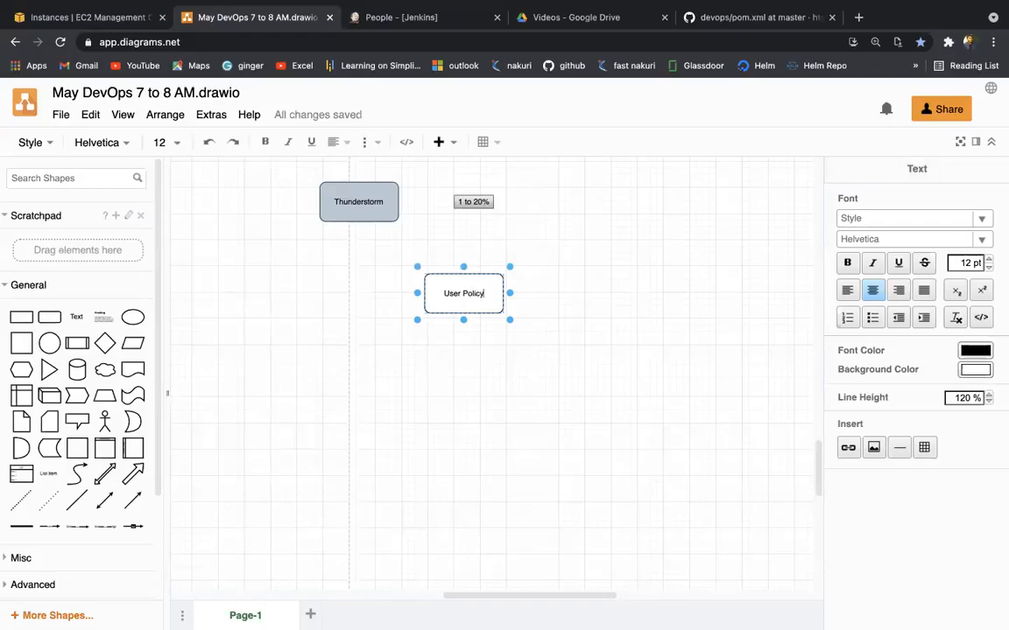
pyautogui.click(344, 327)
# Step: Copy the User Policy box to the lower left and relabel it 'Mattix Based autho'
pyautogui.click(438, 309)
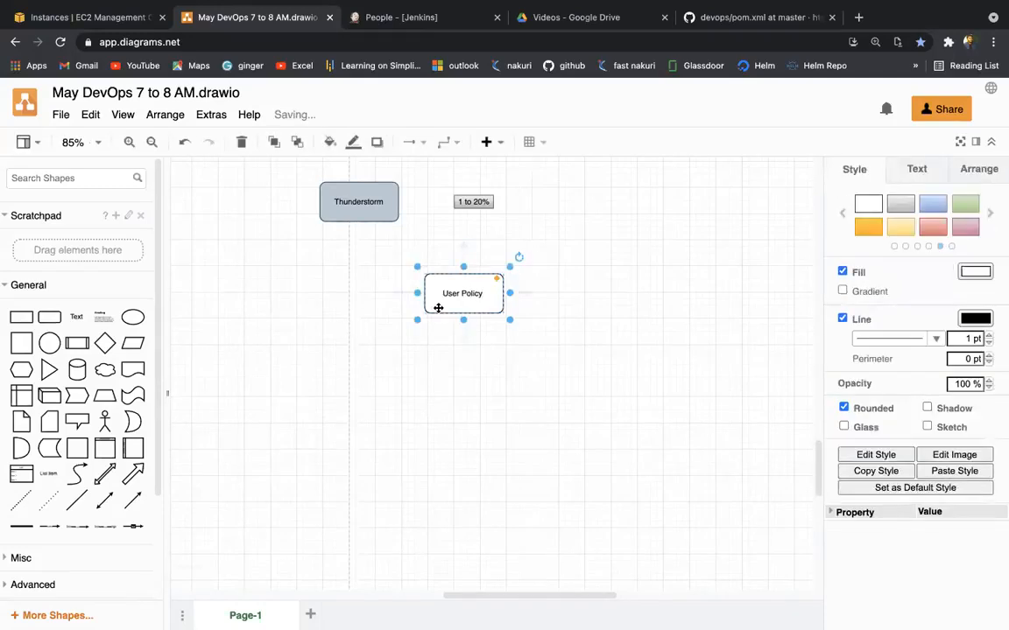
pyautogui.moveTo(461, 300); pyautogui.dragTo(263, 372)
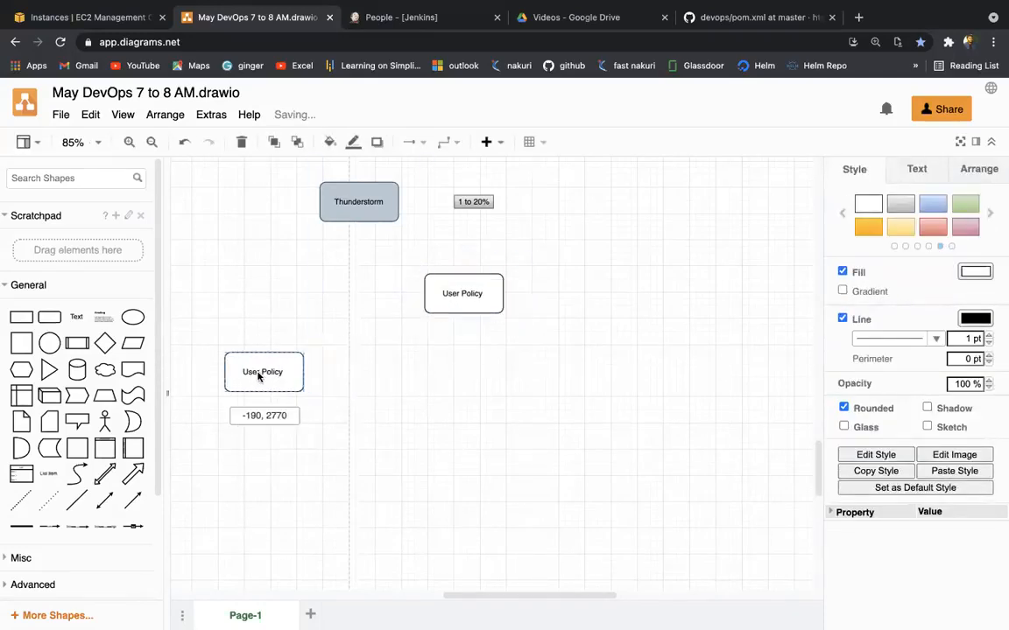
pyautogui.write('Mattix Base')
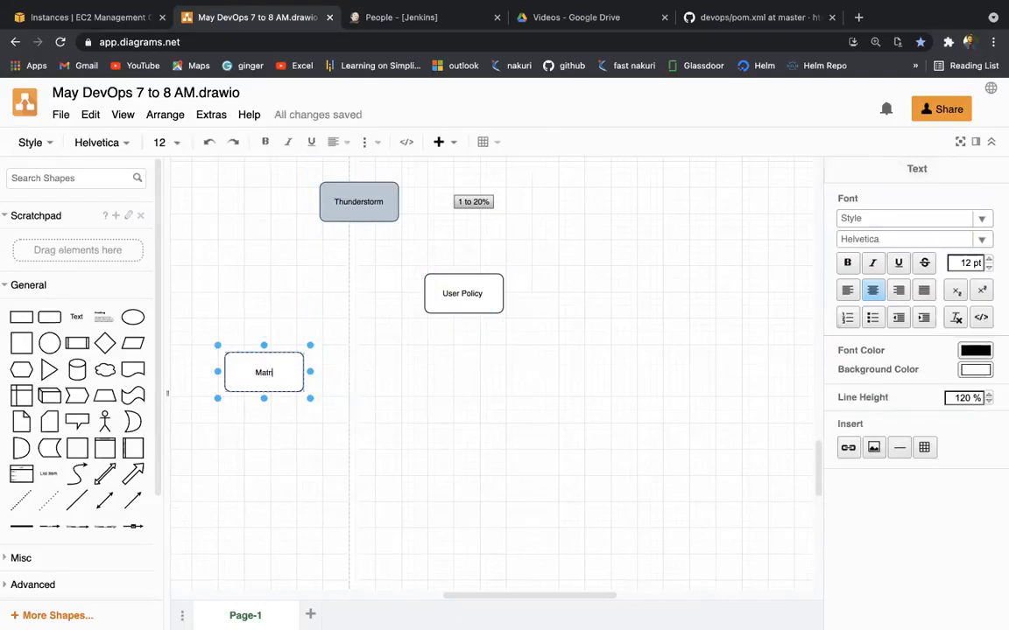
pyautogui.write('d autho')
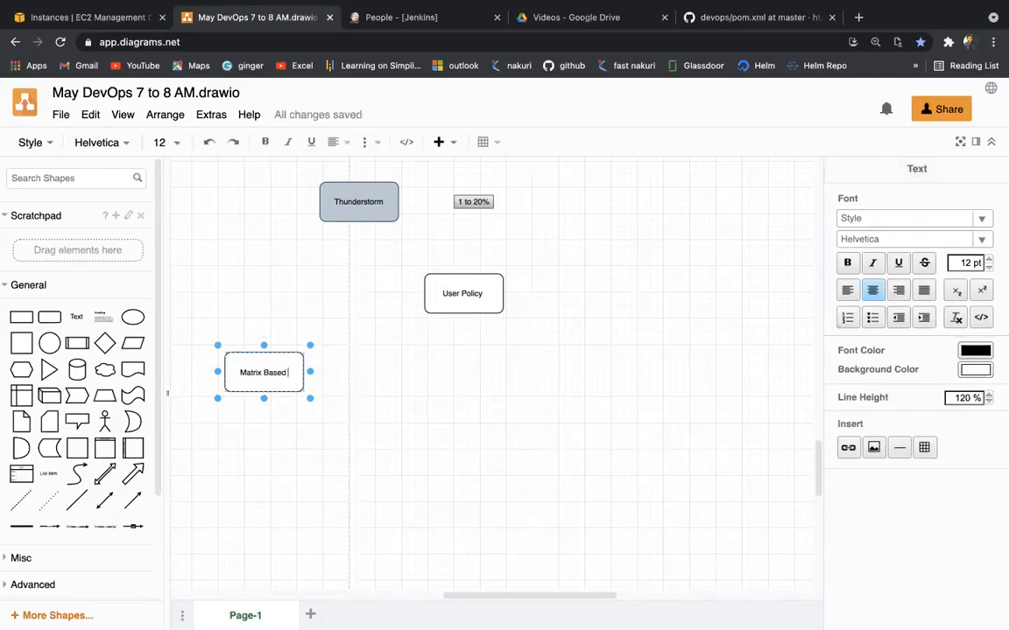
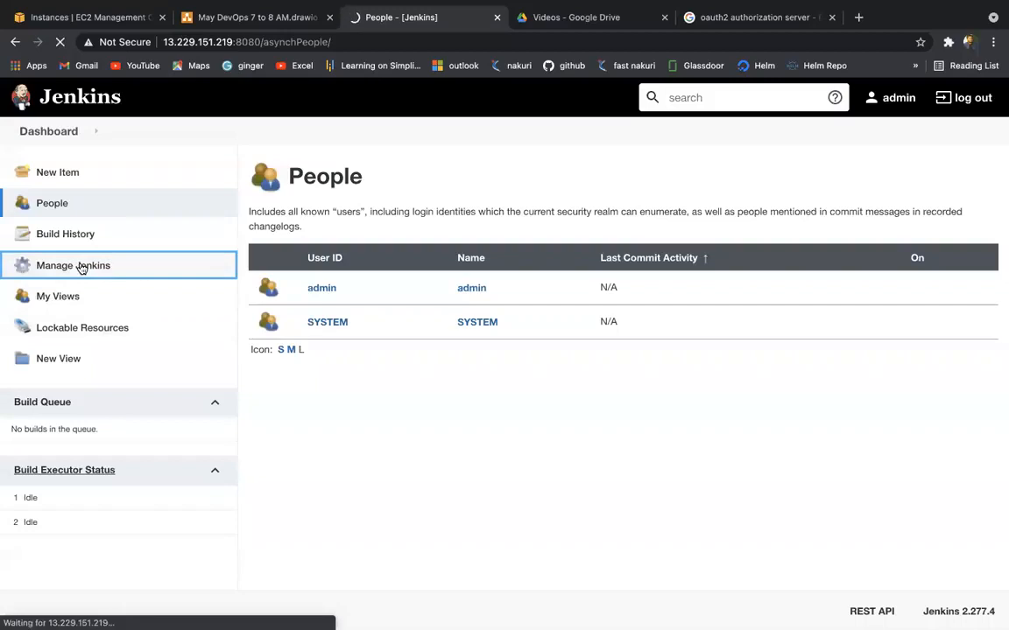
# Step: Start a new user from Manage Users, entering the username and a matching password twice
pyautogui.scroll(-2, 372, 472)
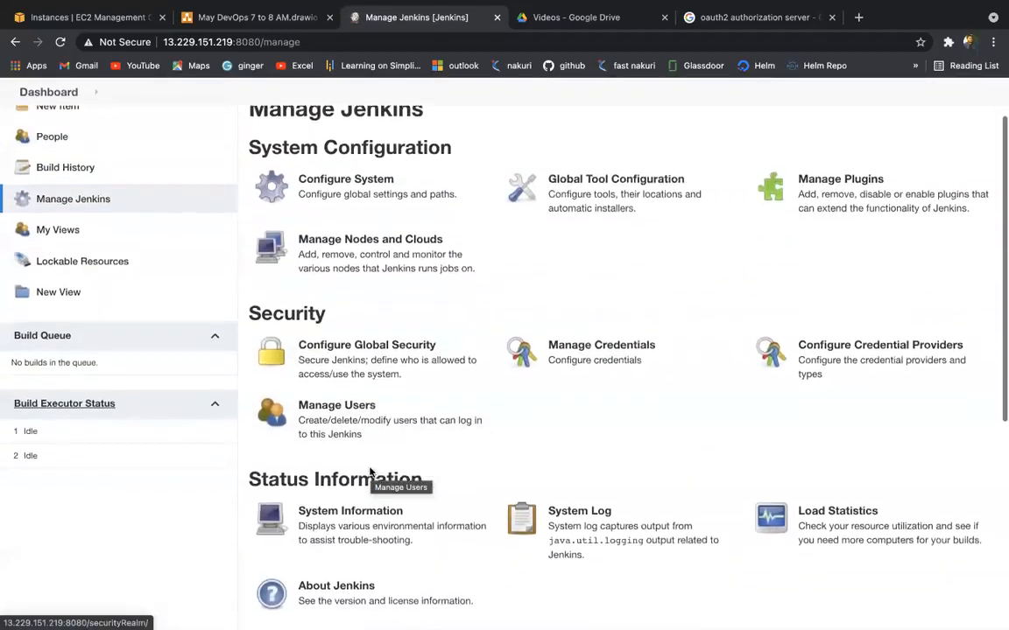
pyautogui.click(350, 400)
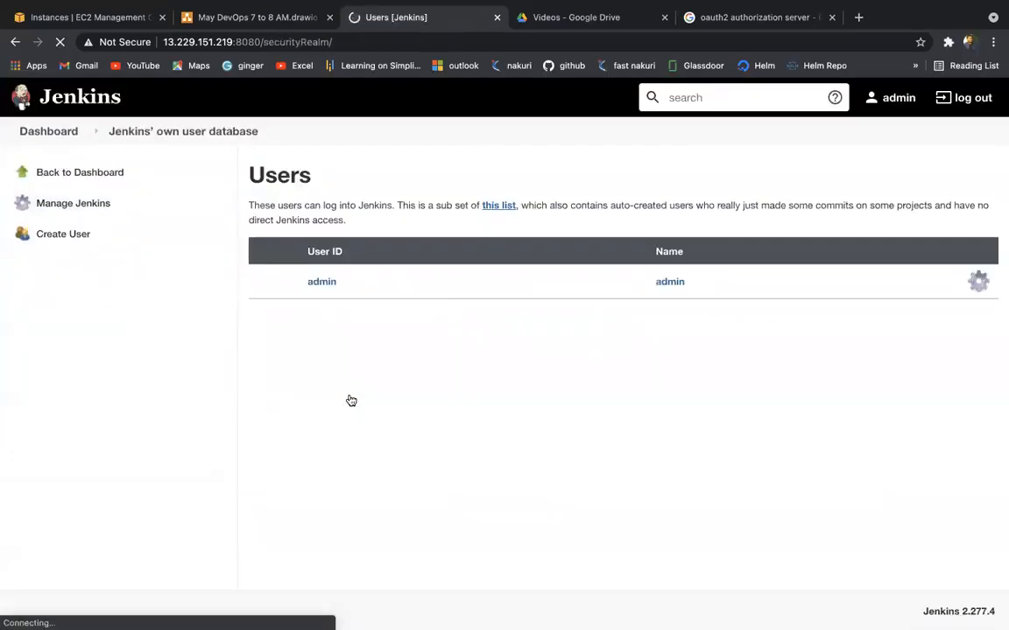
pyautogui.click(80, 233)
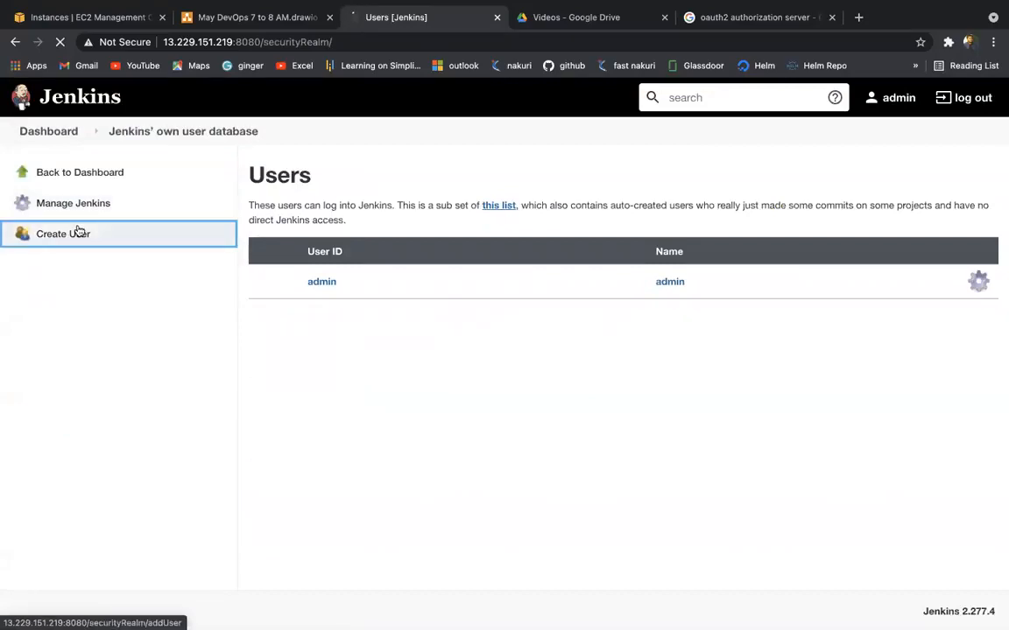
pyautogui.write('vinay')
pyautogui.press('Tab')
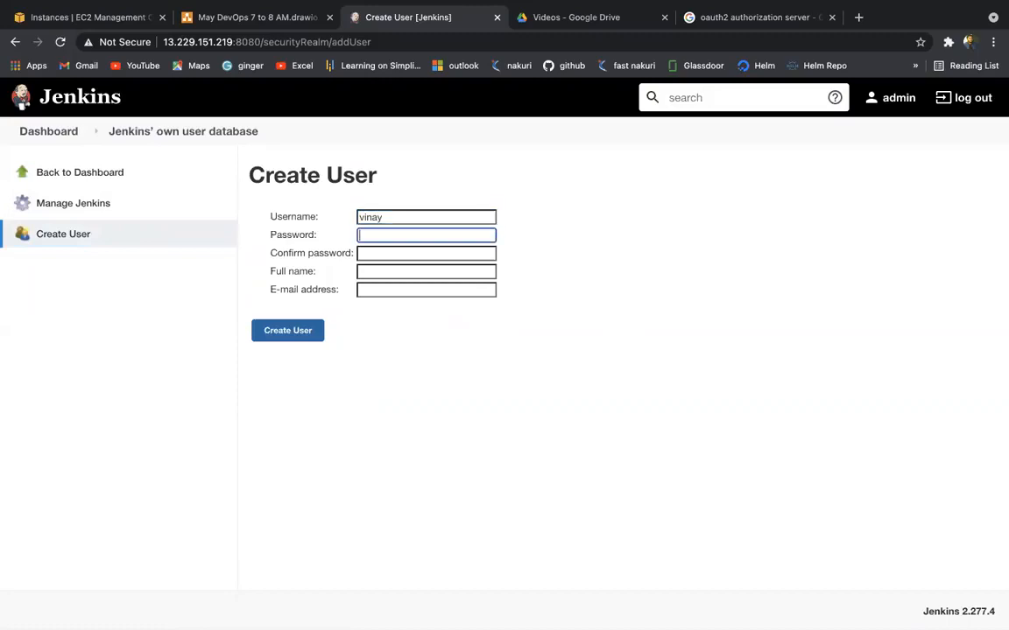
pyautogui.write('vinay')
pyautogui.press('Tab')
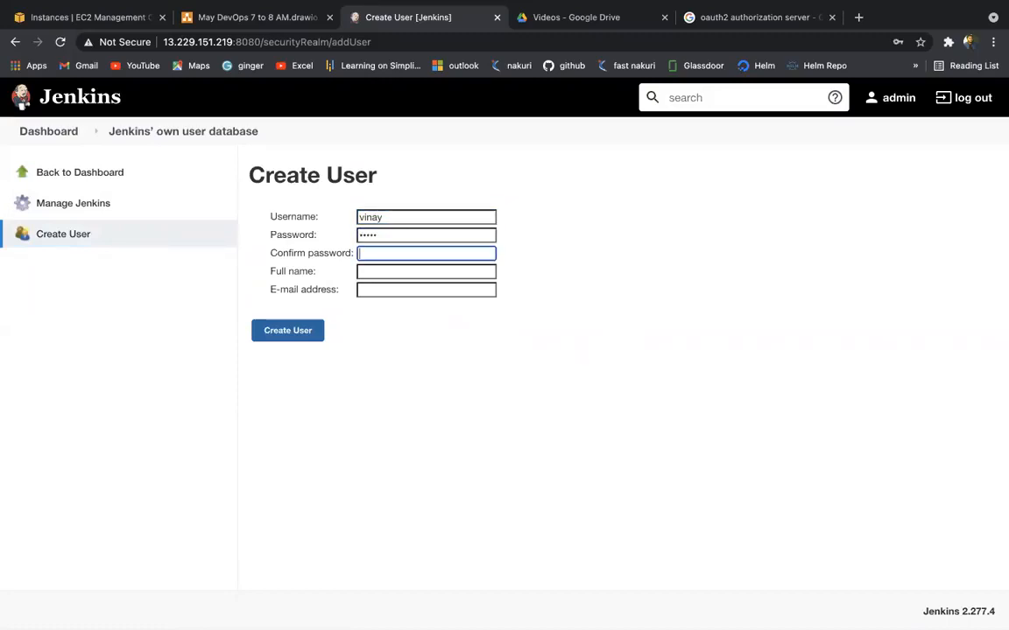
pyautogui.write('•••••')
pyautogui.press('Tab')
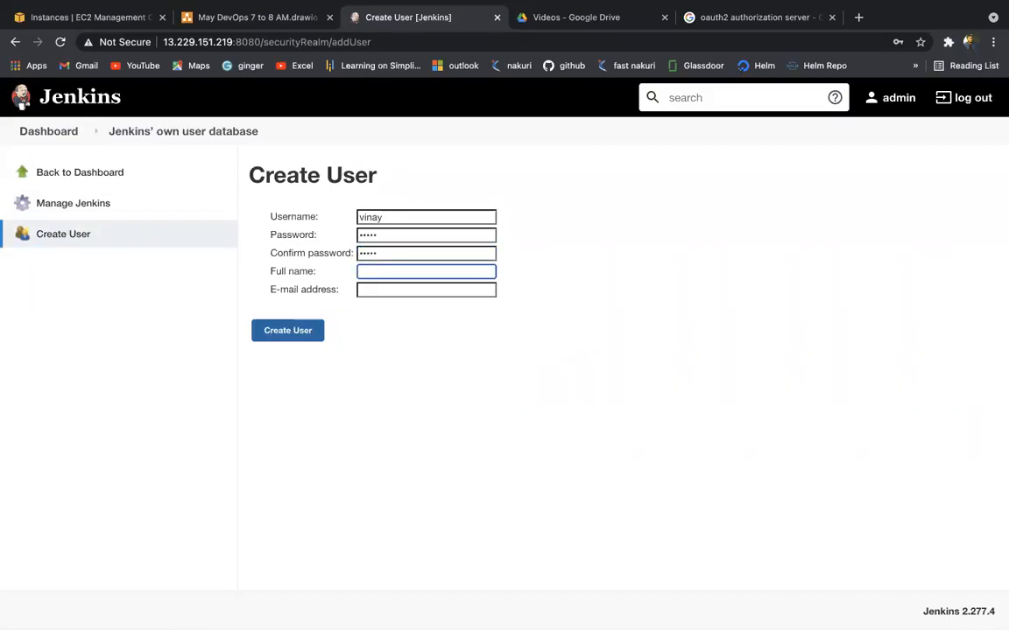
# Step: Fill in the user's full name and e-mail address, correcting the typo, and create the account
pyautogui.write('vinay')
pyautogui.press('Tab')
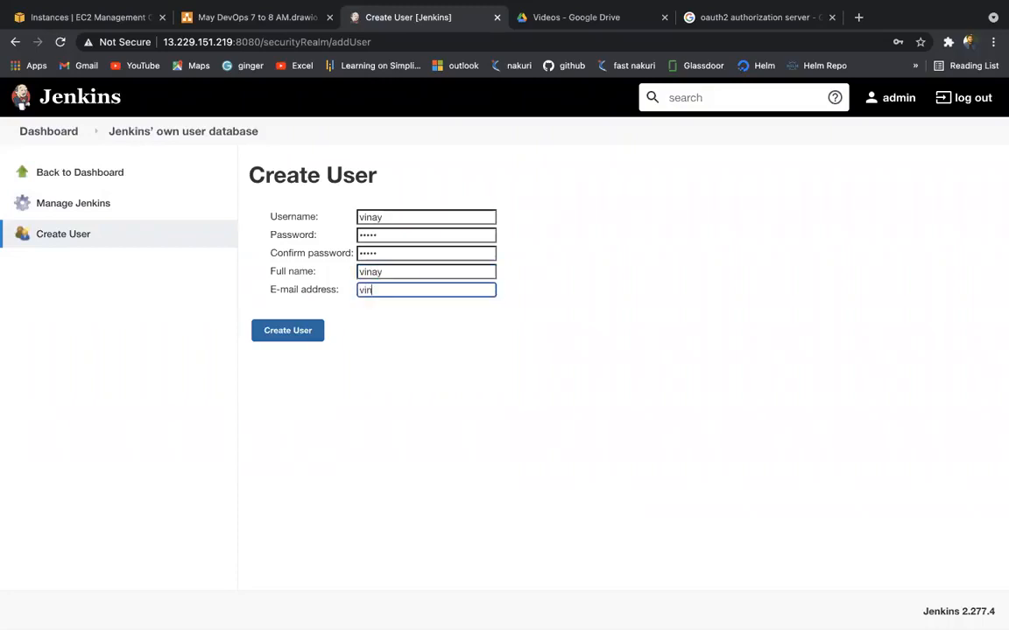
pyautogui.click(491, 315)
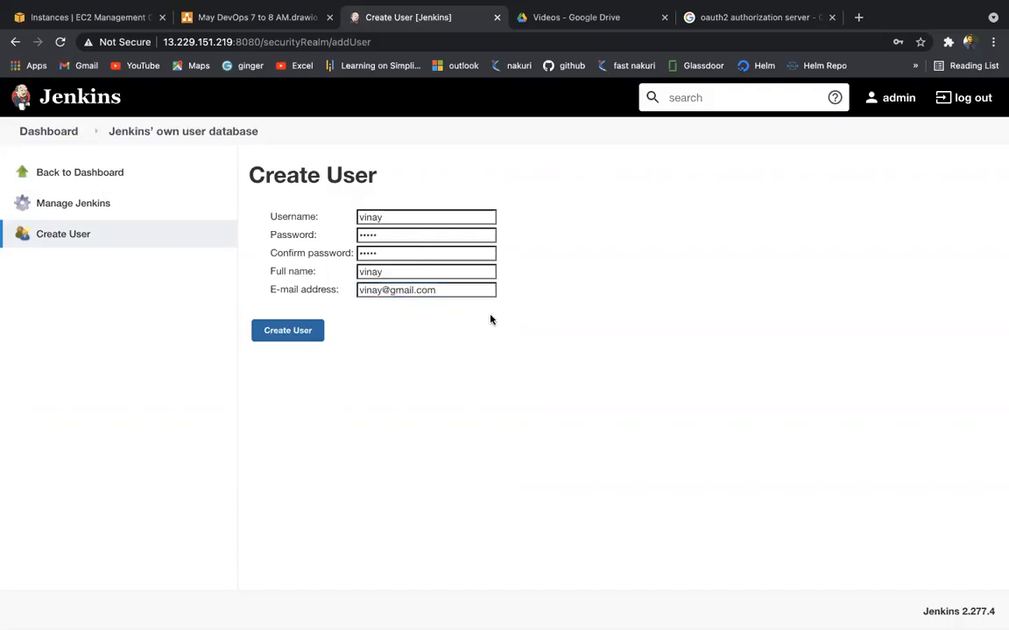
pyautogui.click(291, 332)
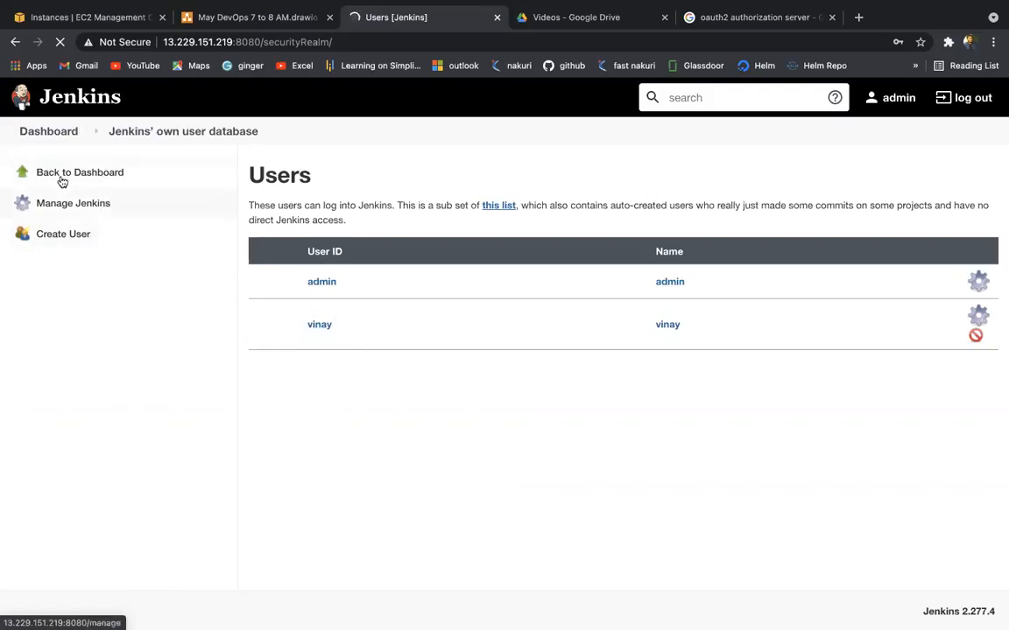
# Step: Back on the dashboard, dismiss the password warning and check People lists the new user
pyautogui.click(56, 131)
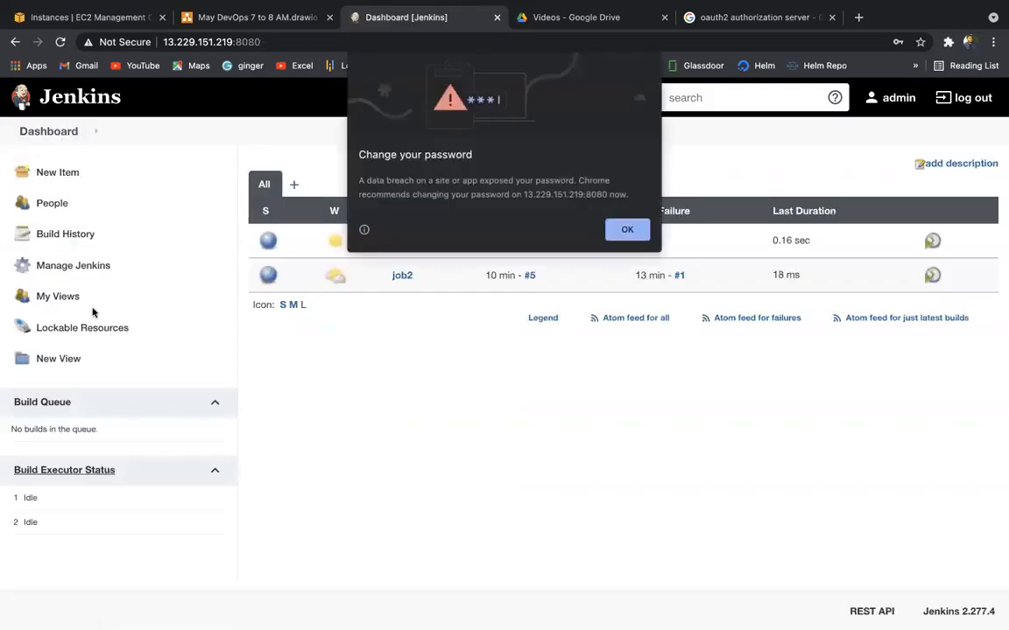
pyautogui.click(627, 229)
pyautogui.click(62, 207)
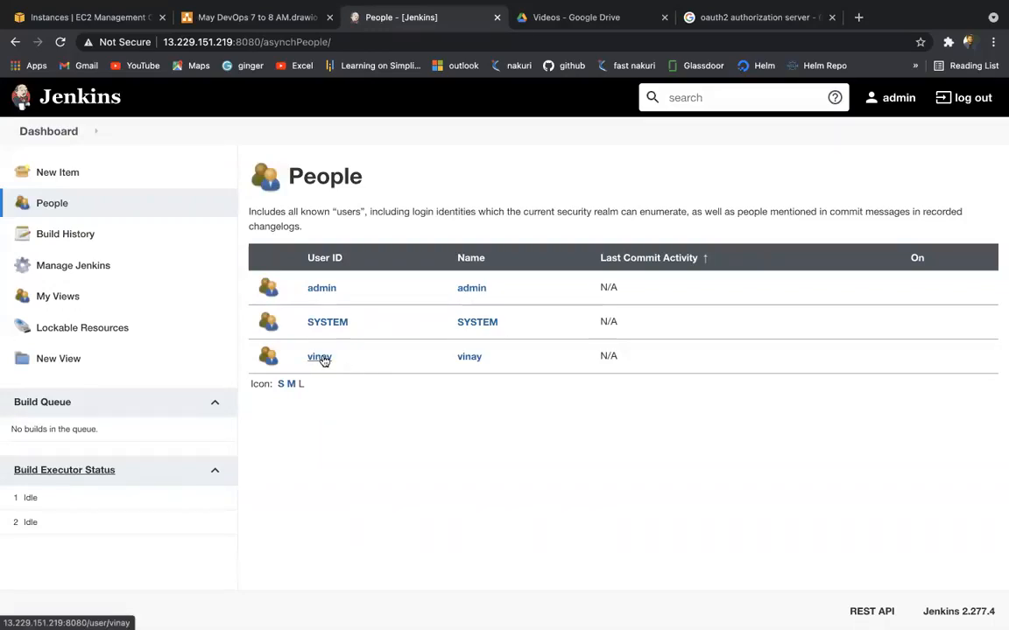
# Step: Open Manage Jenkins and briefly look through the Configure System settings page
pyautogui.click(89, 277)
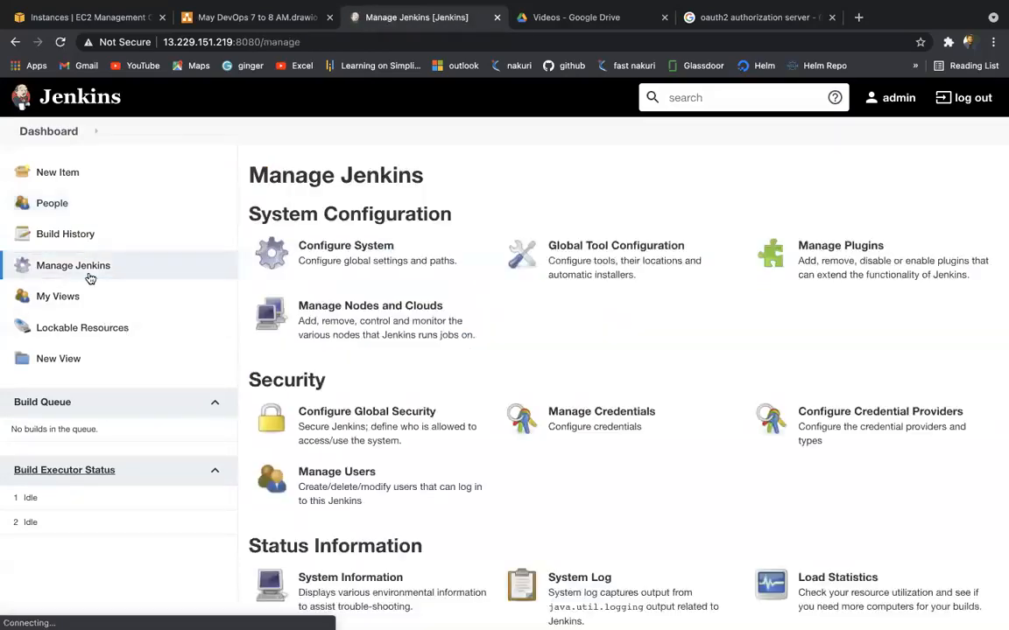
pyautogui.click(334, 262)
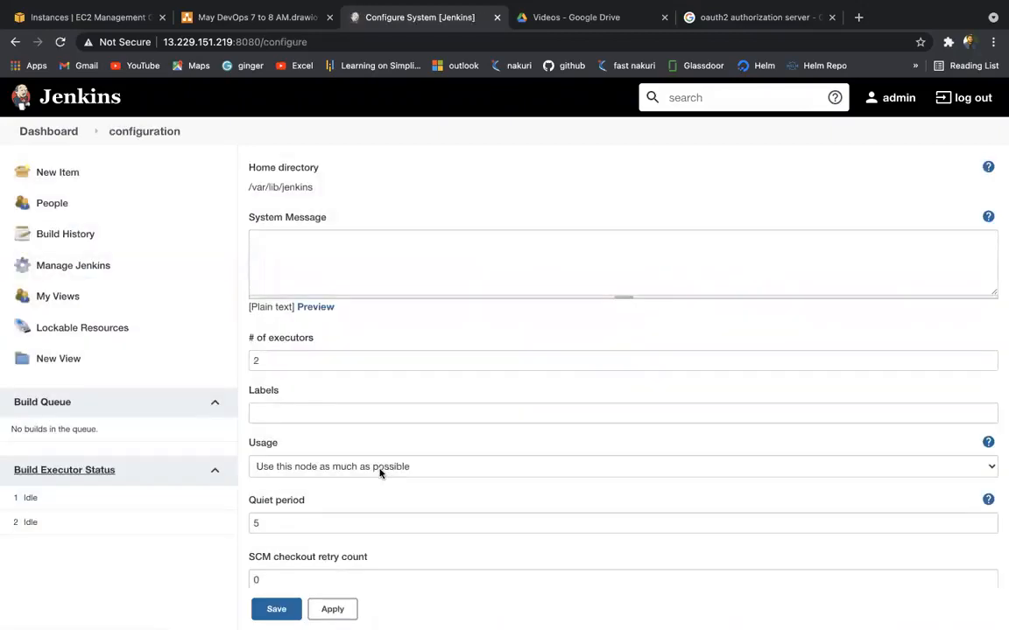
pyautogui.scroll(-8, 380, 474)
pyautogui.hscroll(-5, 380, 474)
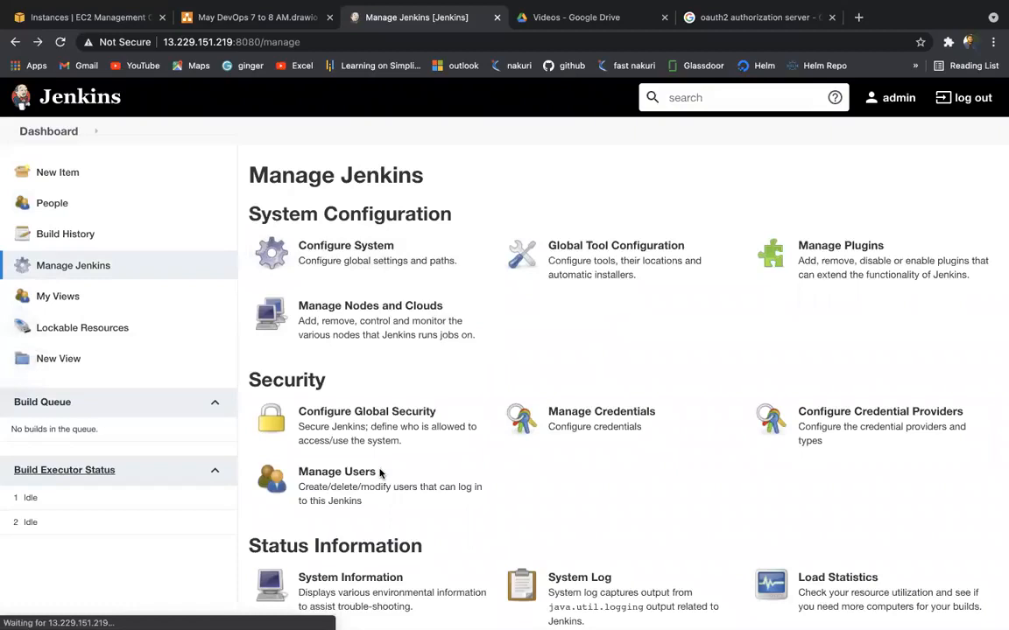
# Step: In Configure Global Security, try the LDAP realm, then revert to Jenkins' own user database
pyautogui.click(359, 431)
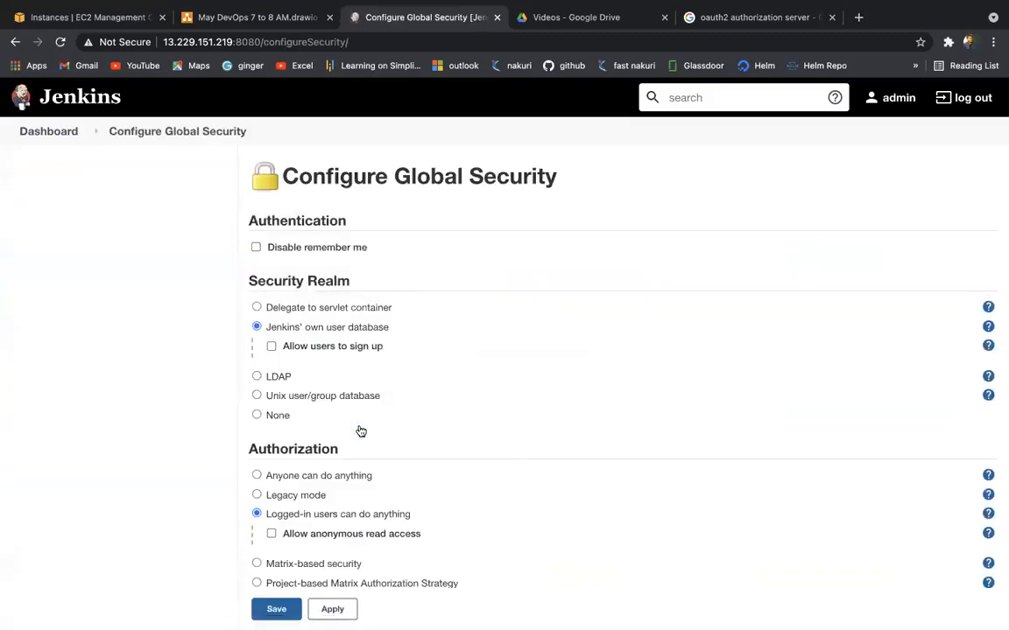
pyautogui.scroll(-2, 361, 431)
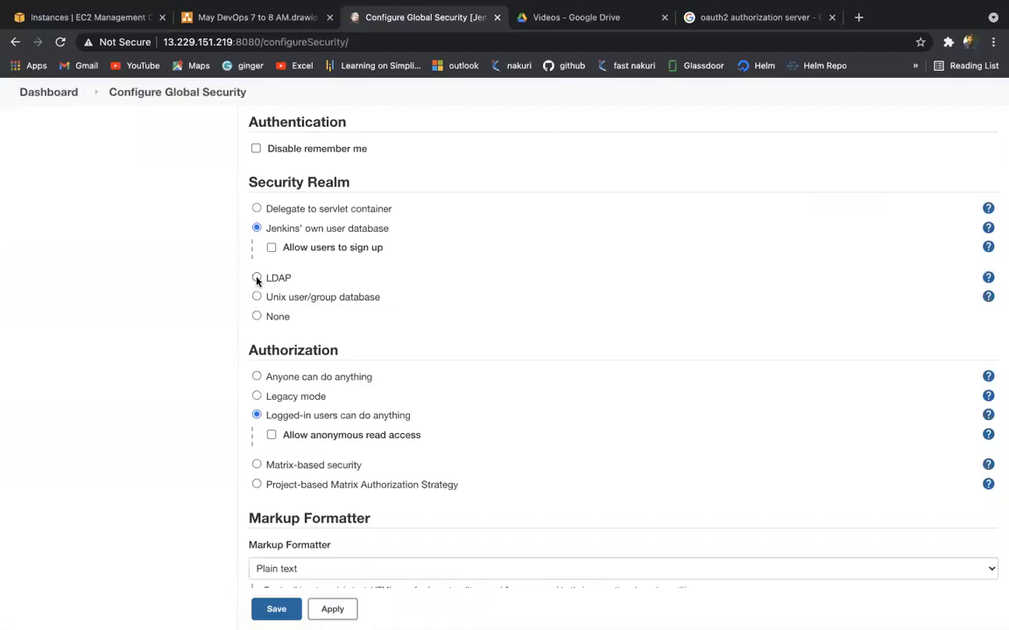
pyautogui.click(257, 279)
pyautogui.click(365, 317)
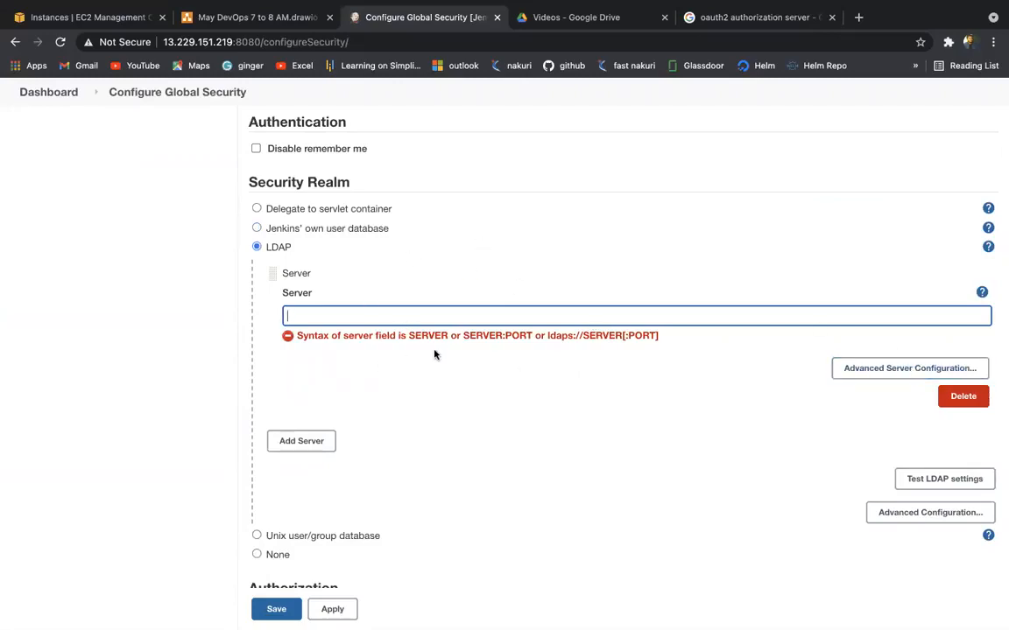
pyautogui.scroll(1, 351, 329)
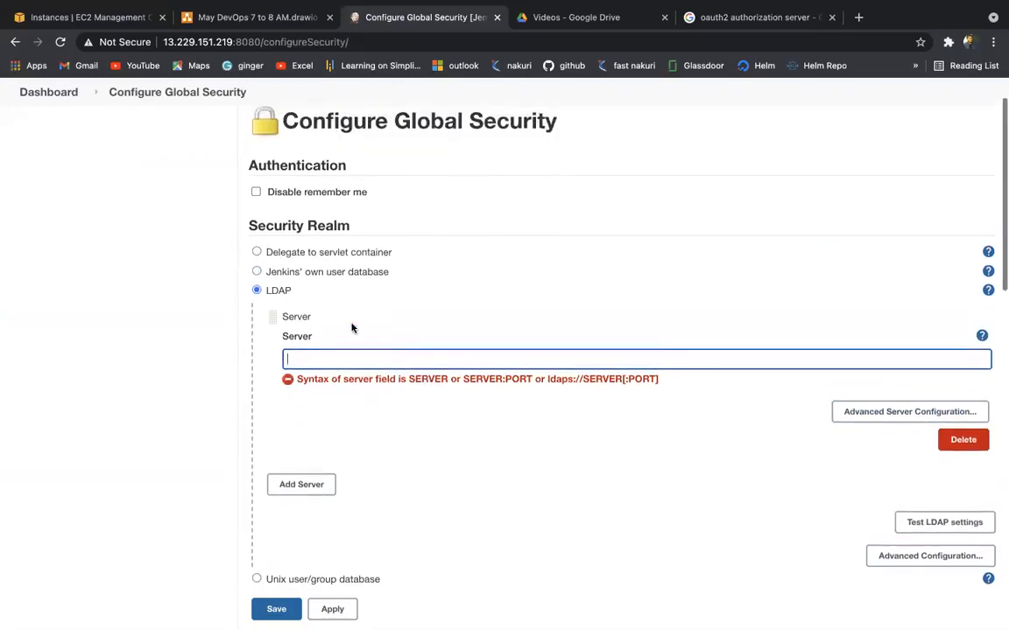
pyautogui.click(256, 272)
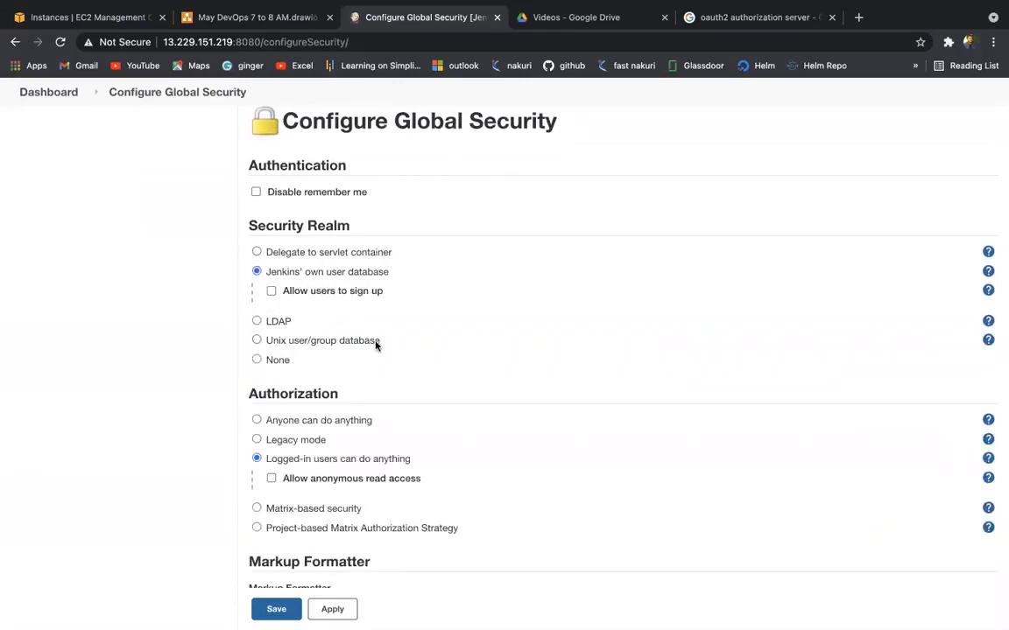
pyautogui.scroll(-5, 376, 342)
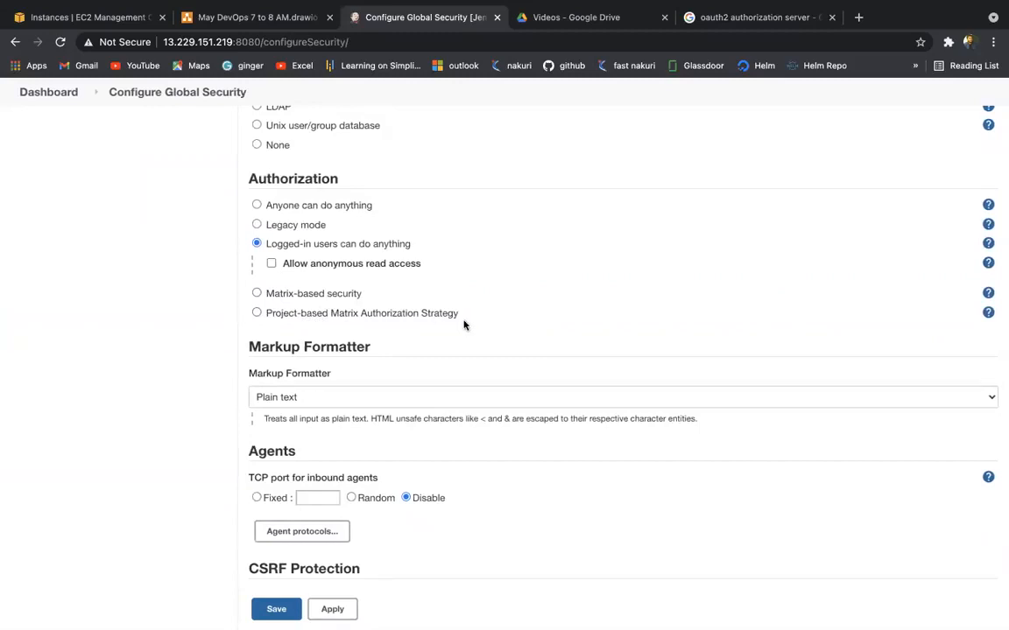
# Step: Switch authorization to Matrix-based security, add the new user row, and grant Overall/Read
pyautogui.click(256, 294)
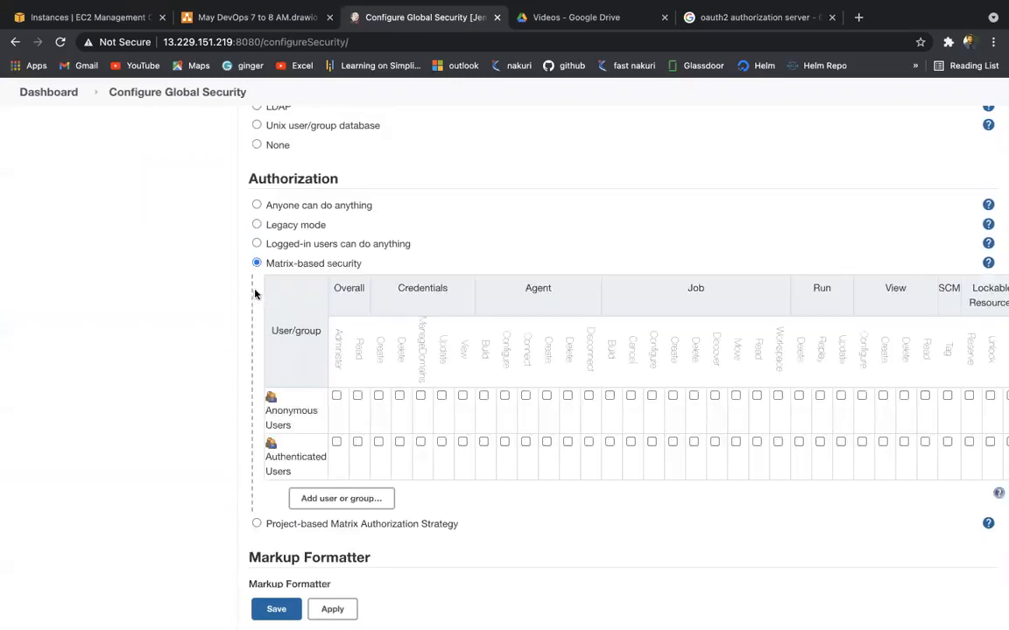
pyautogui.scroll(-2, 348, 394)
pyautogui.hscroll(1, 349, 394)
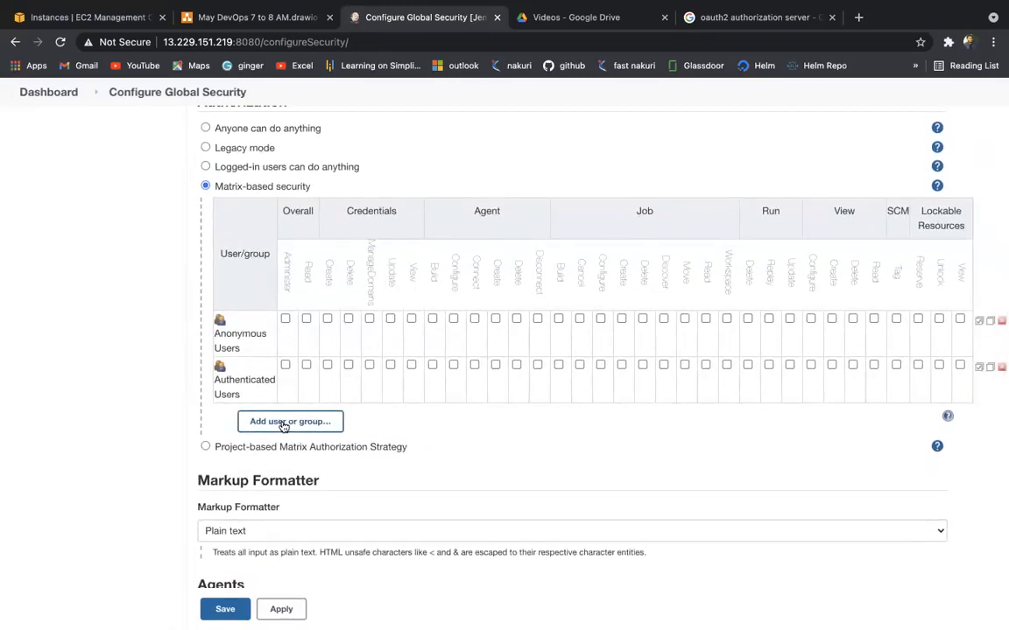
pyautogui.click(283, 423)
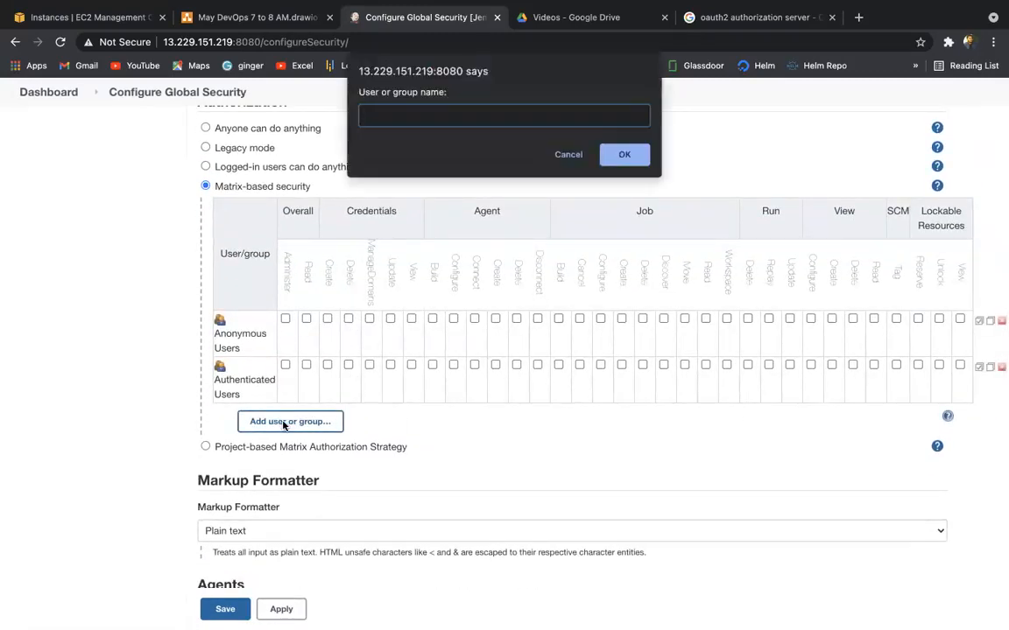
pyautogui.write('vinay')
pyautogui.click(621, 156)
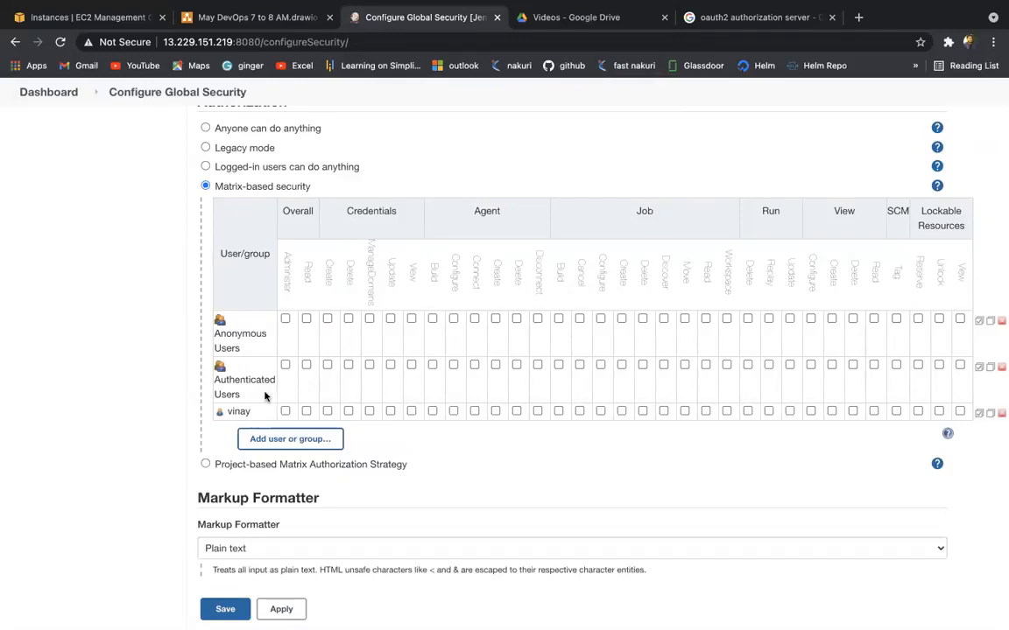
pyautogui.moveTo(289, 271)
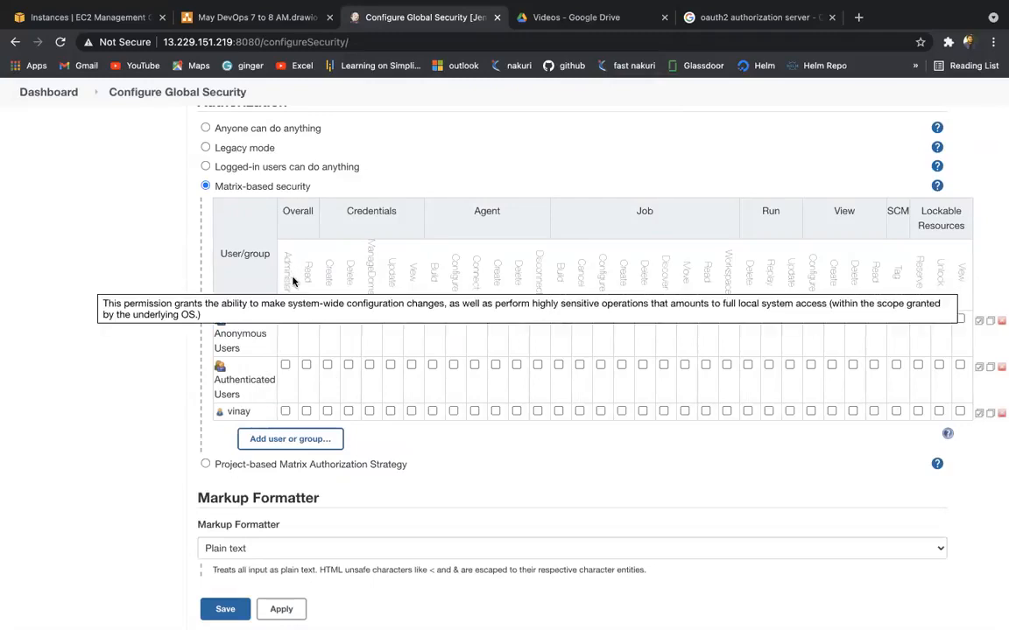
pyautogui.click(306, 411)
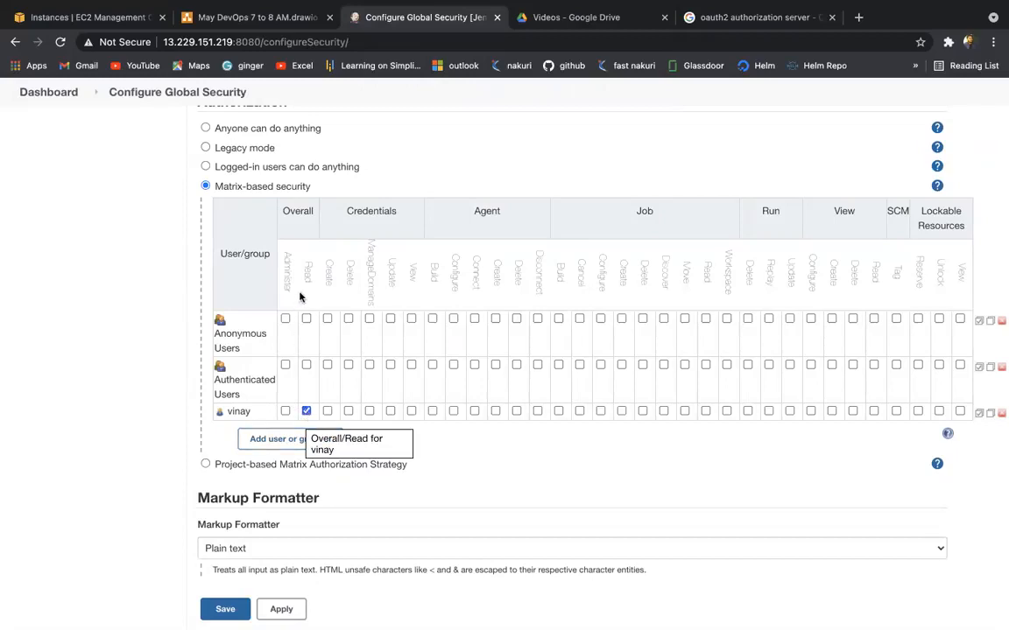
# Step: Untick Job/Workspace, tick Job/Read for the user, then apply and save
pyautogui.moveTo(302, 298)
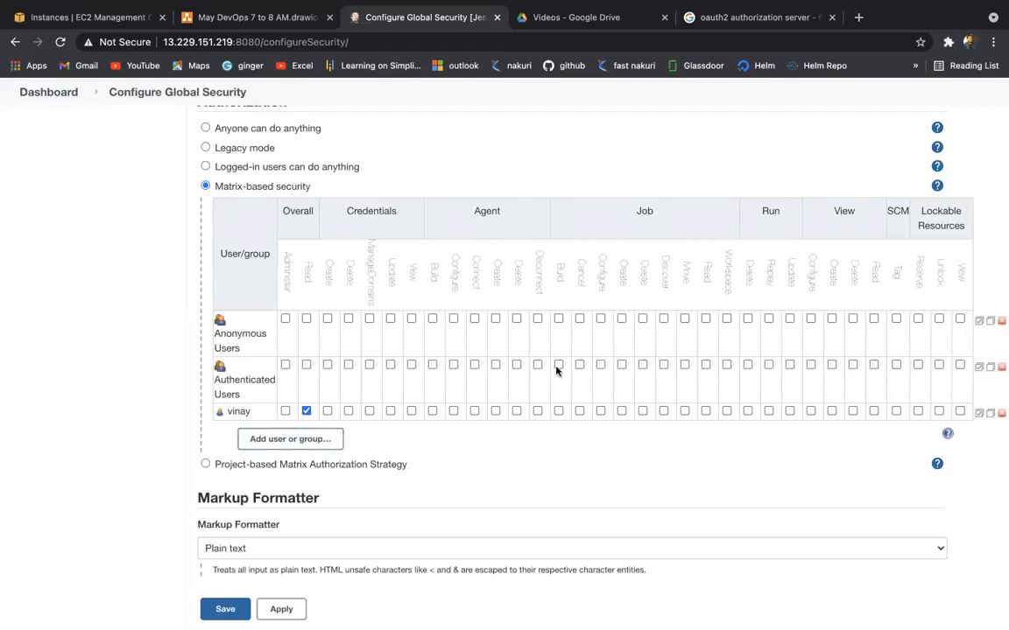
pyautogui.click(723, 413)
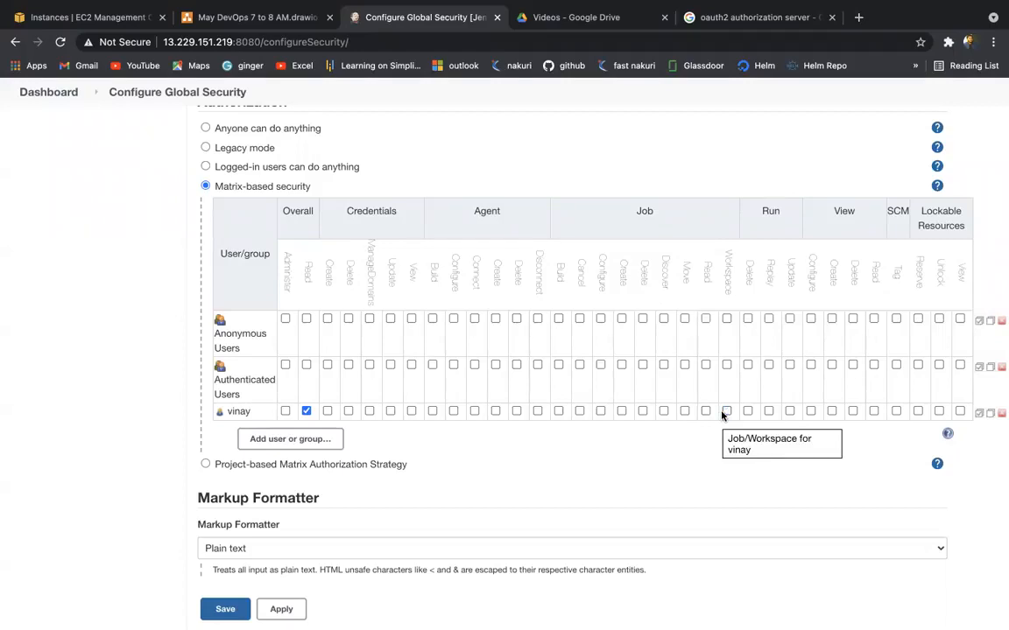
pyautogui.click(702, 412)
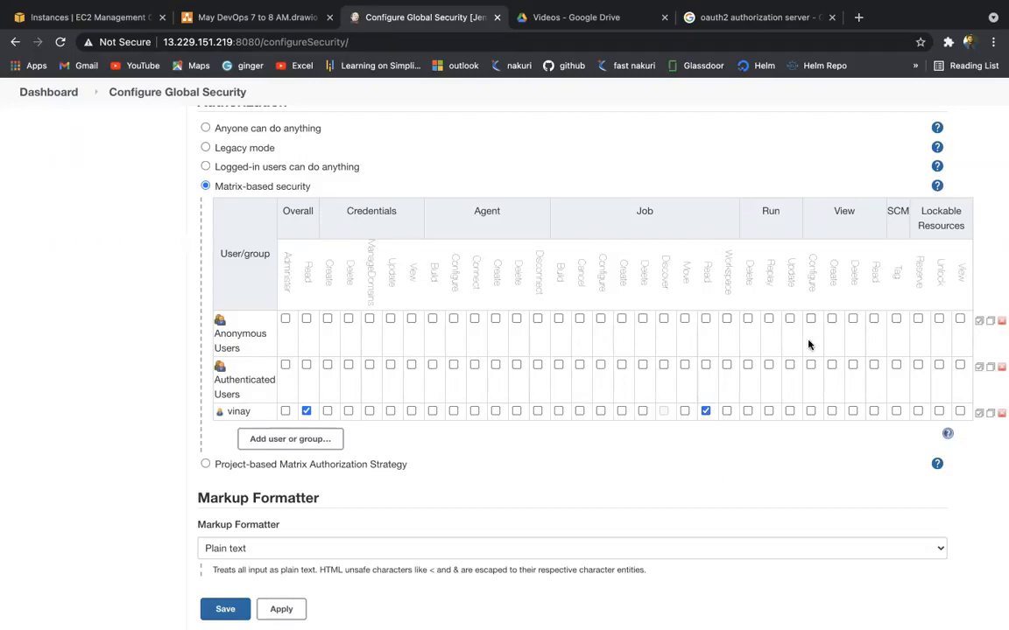
pyautogui.moveTo(791, 266)
pyautogui.scroll(-1, 429, 335)
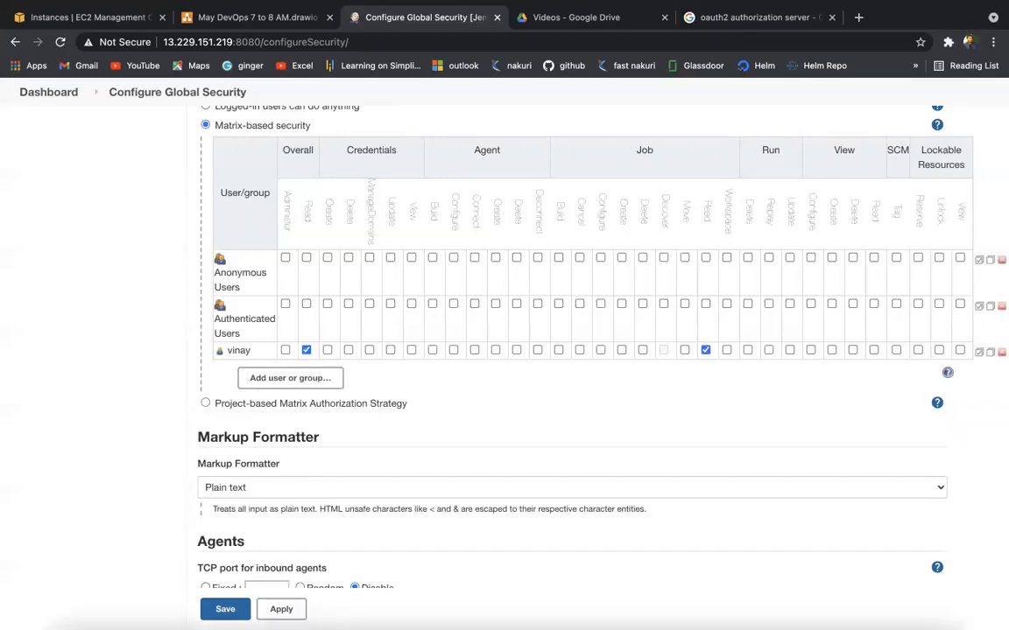
pyautogui.click(291, 606)
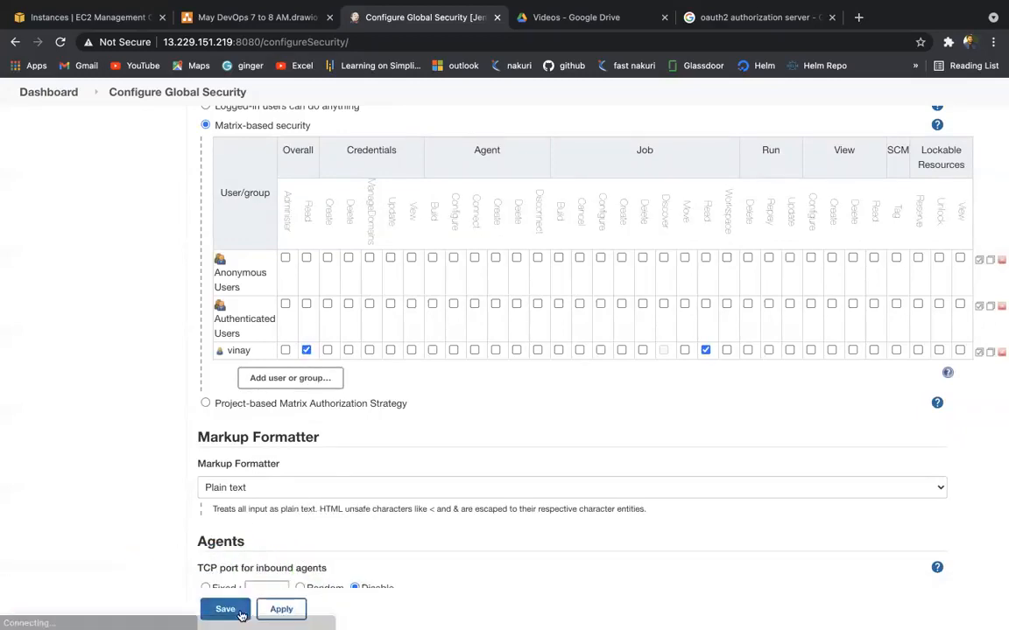
pyautogui.click(210, 608)
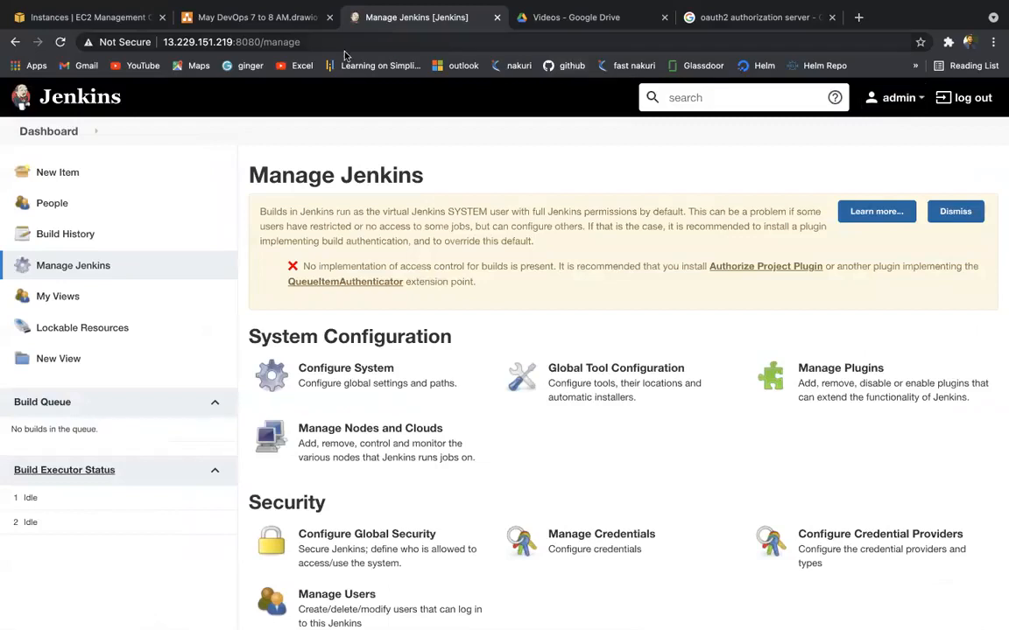
# Step: Copy the Jenkins base URL into a private window and sign in as the restricted user
pyautogui.moveTo(261, 42); pyautogui.dragTo(333, 41)
pyautogui.press('BackSpace')
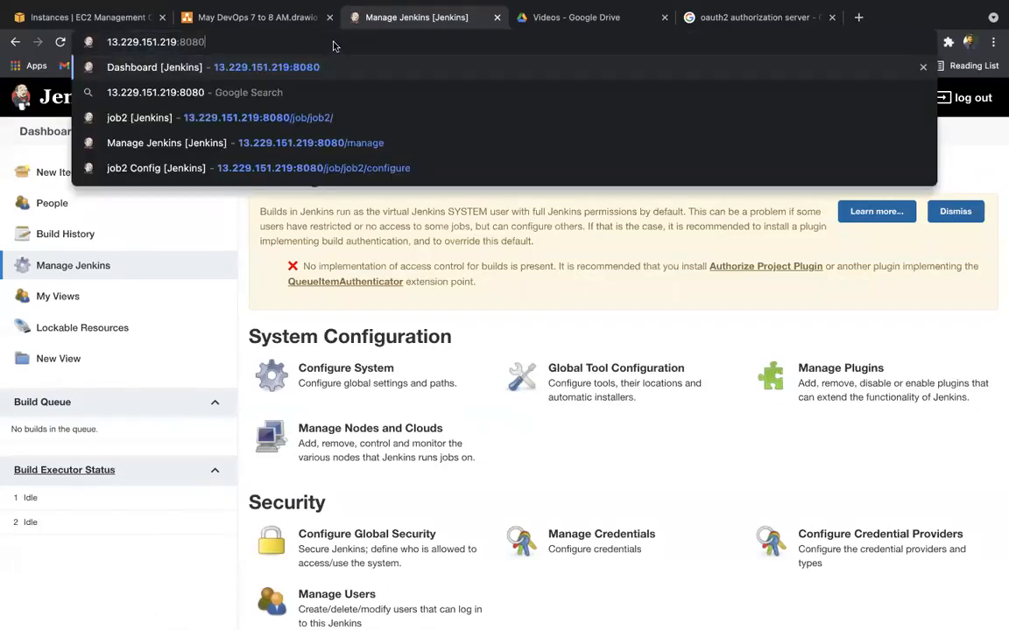
pyautogui.press('super+a')
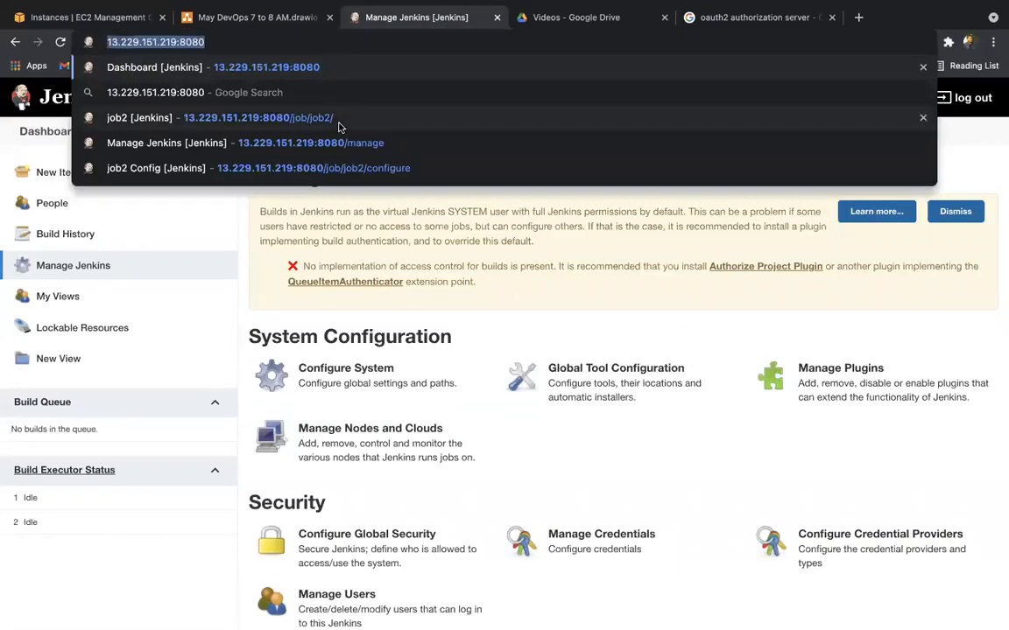
pyautogui.press('super+c')
pyautogui.press('super+shift+n')
pyautogui.press('super+v')
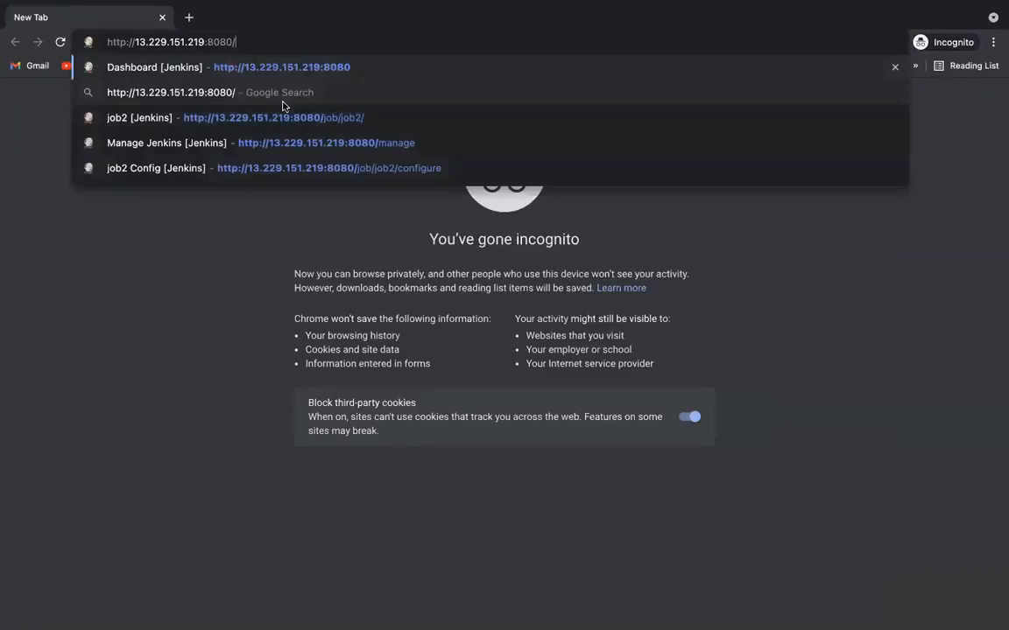
pyautogui.press('Return')
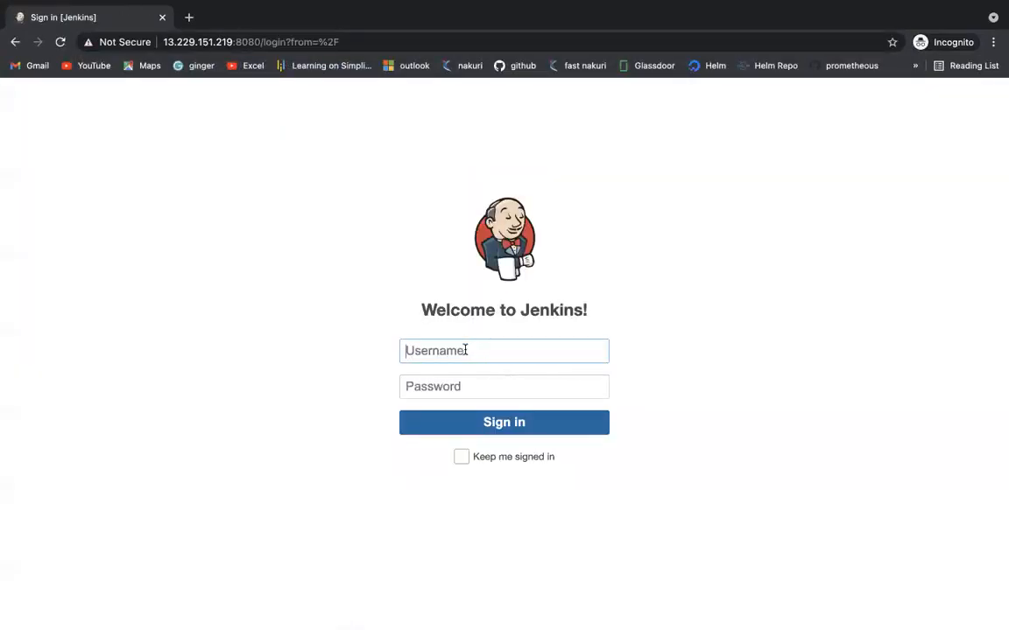
pyautogui.write('vinay')
pyautogui.press('Tab')
pyautogui.write('****')
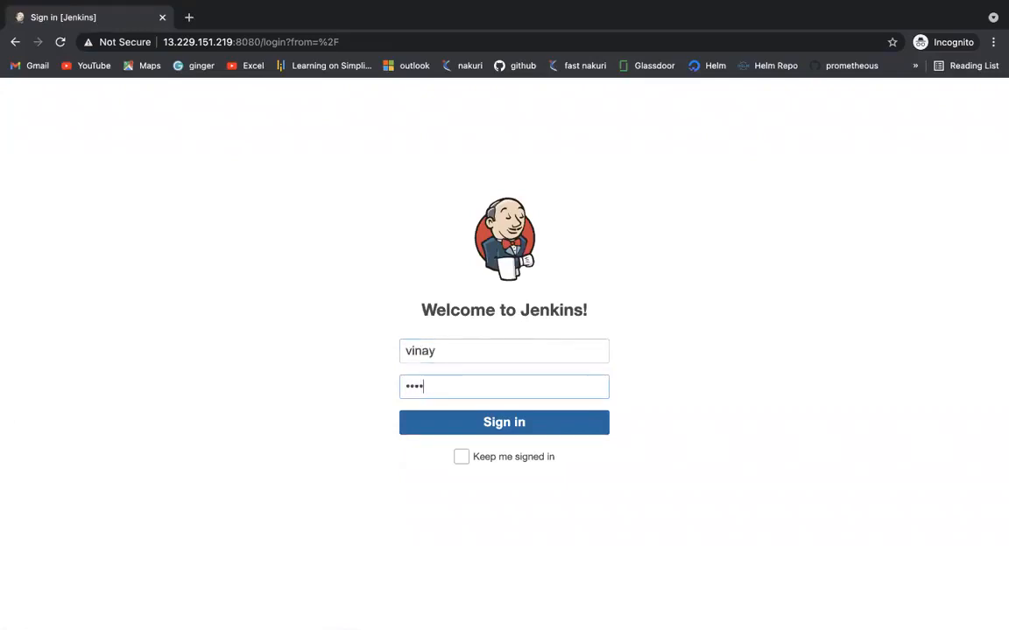
pyautogui.click(509, 425)
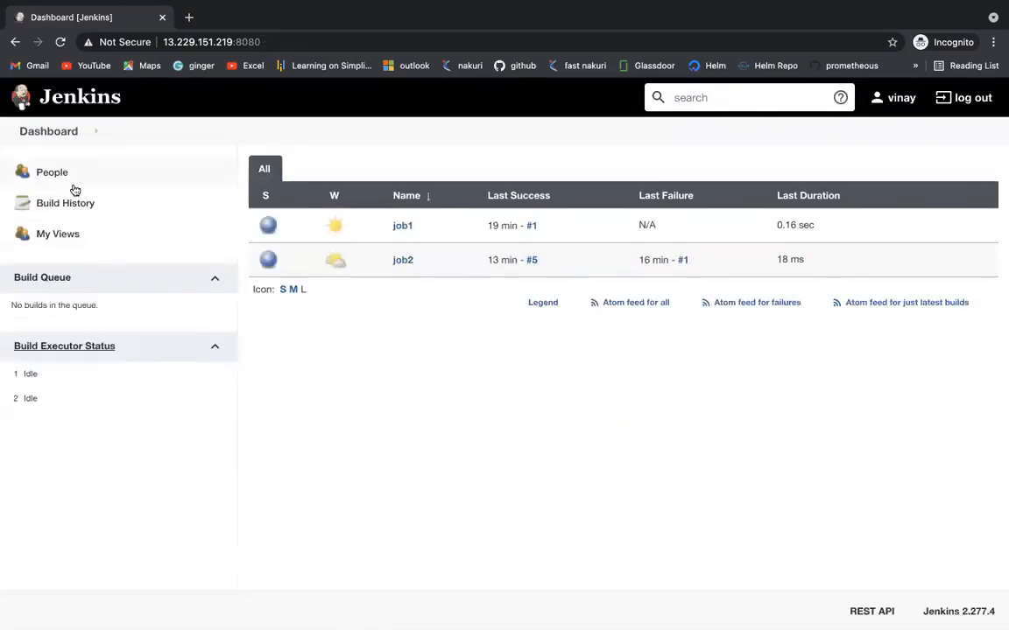
# Step: Open job1 and job2 as the restricted user, then switch to the draw.io authorization diagram
pyautogui.hotkey('ctrl', 'Left')
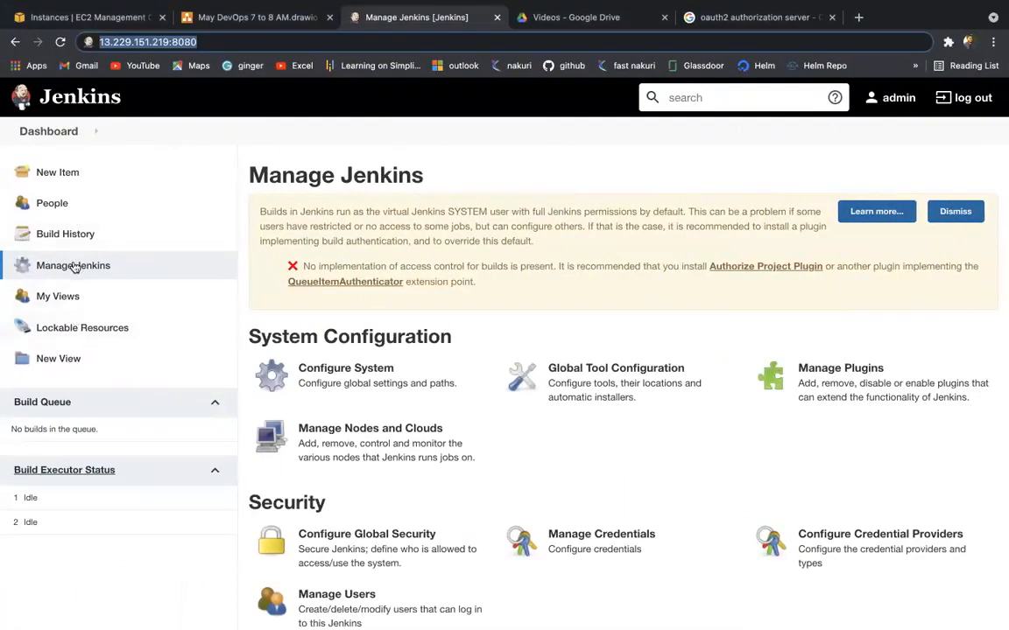
pyautogui.hotkey('ctrl', 'Right')
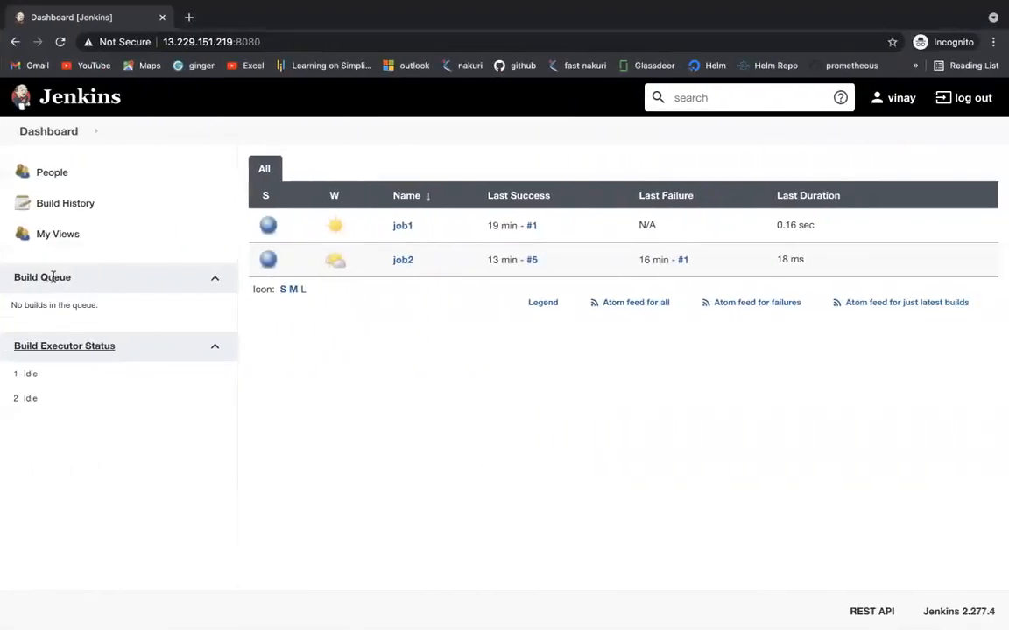
pyautogui.moveTo(354, 279)
pyautogui.click(402, 225)
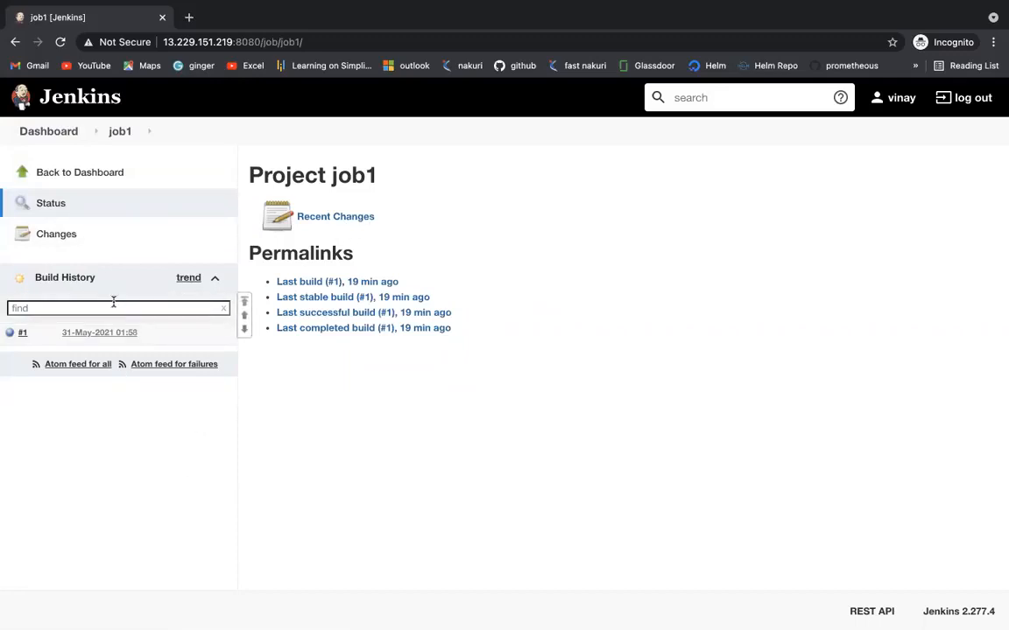
pyautogui.click(55, 131)
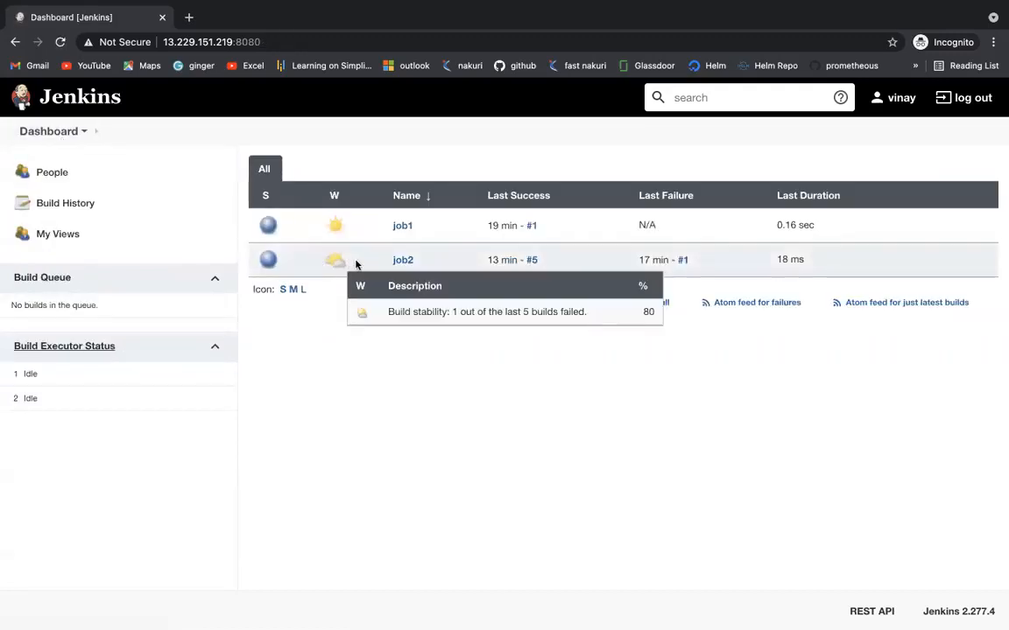
pyautogui.click(398, 260)
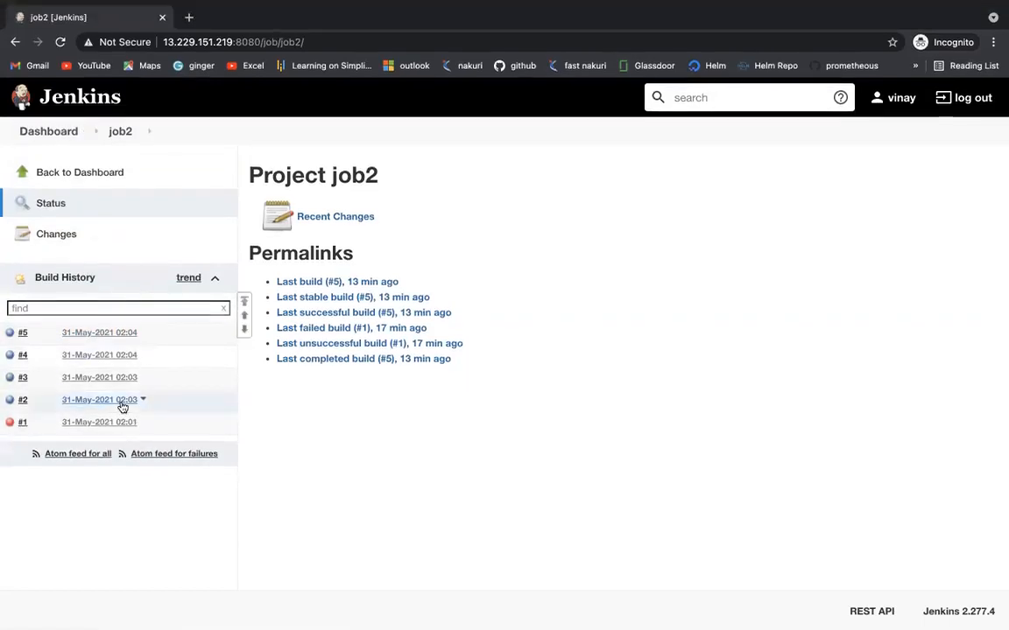
pyautogui.hscroll(-5, 219, 389)
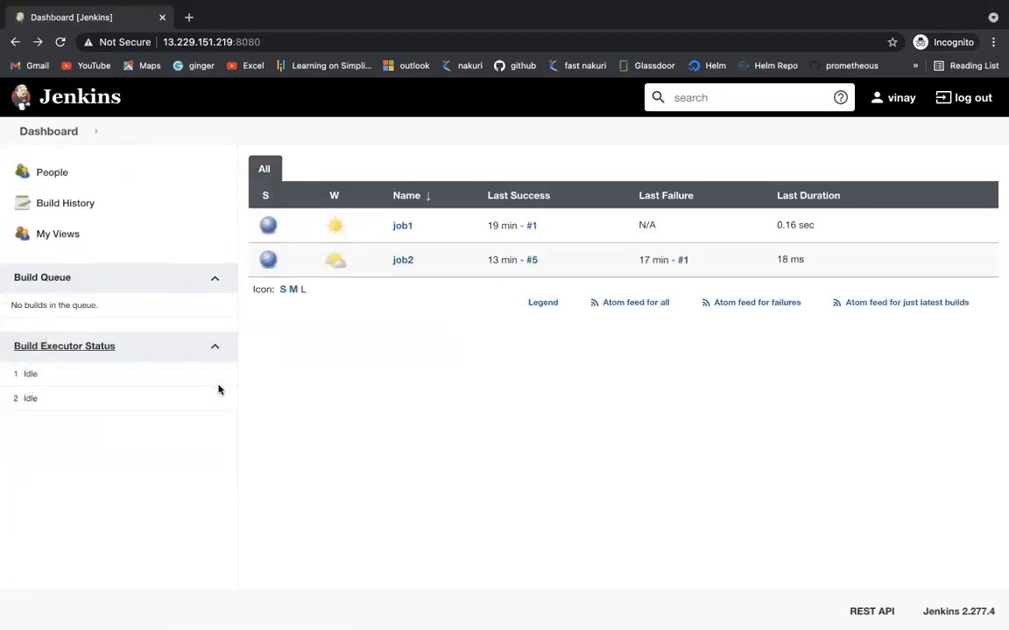
pyautogui.hotkey('ctrl', 'Left')
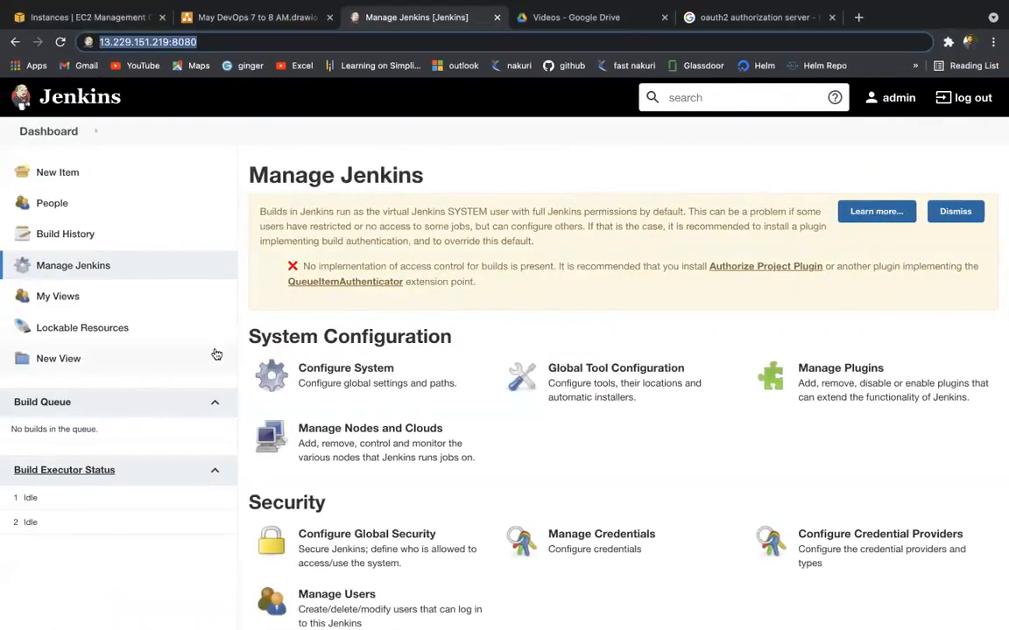
pyautogui.click(233, 17)
pyautogui.scroll(-2, 313, 263)
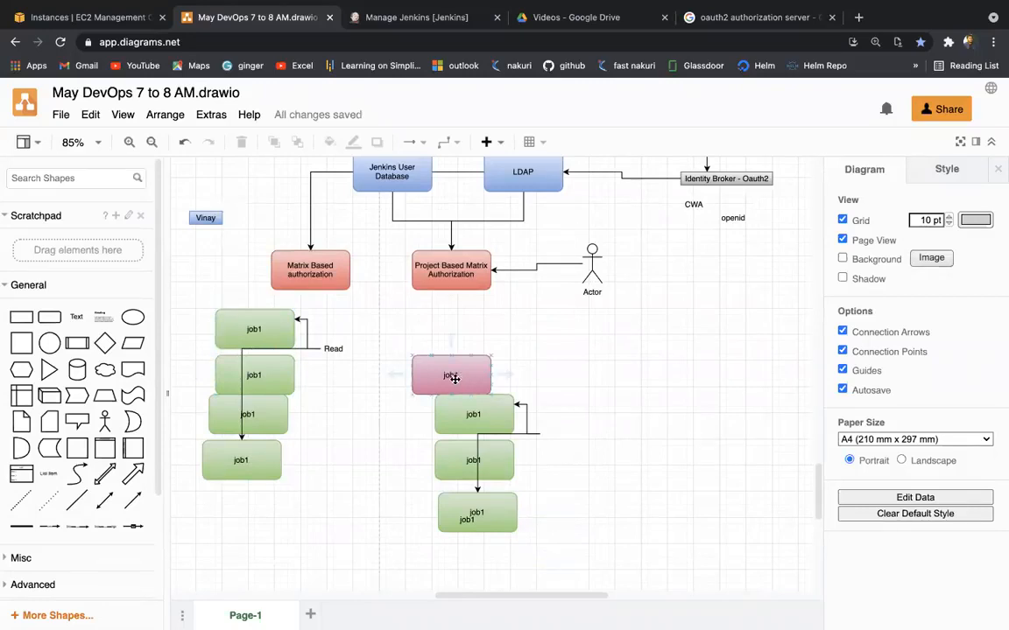
pyautogui.click(454, 378)
pyautogui.click(475, 411)
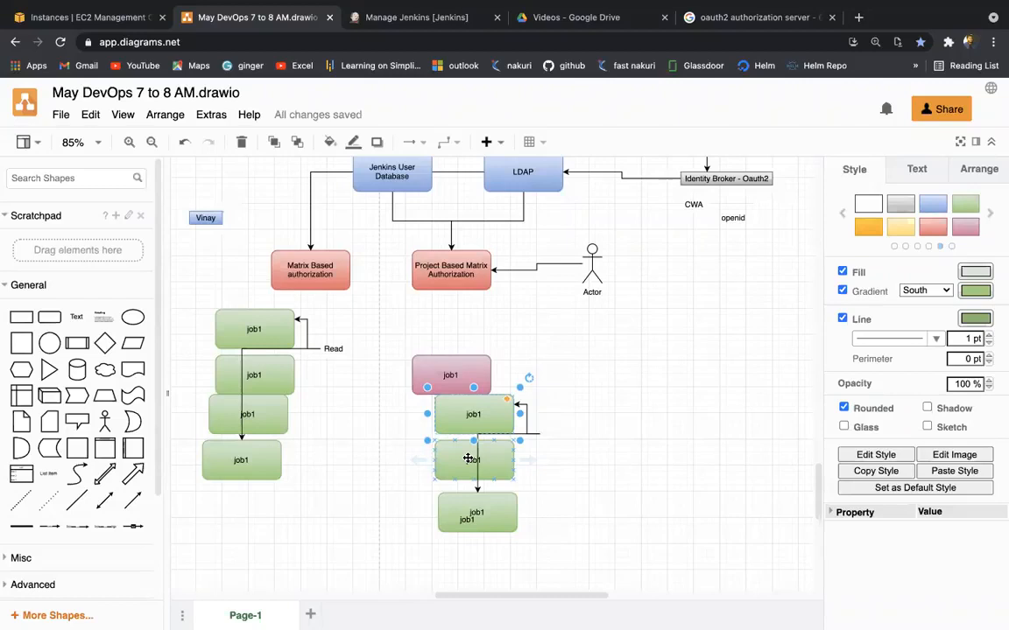
pyautogui.click(365, 15)
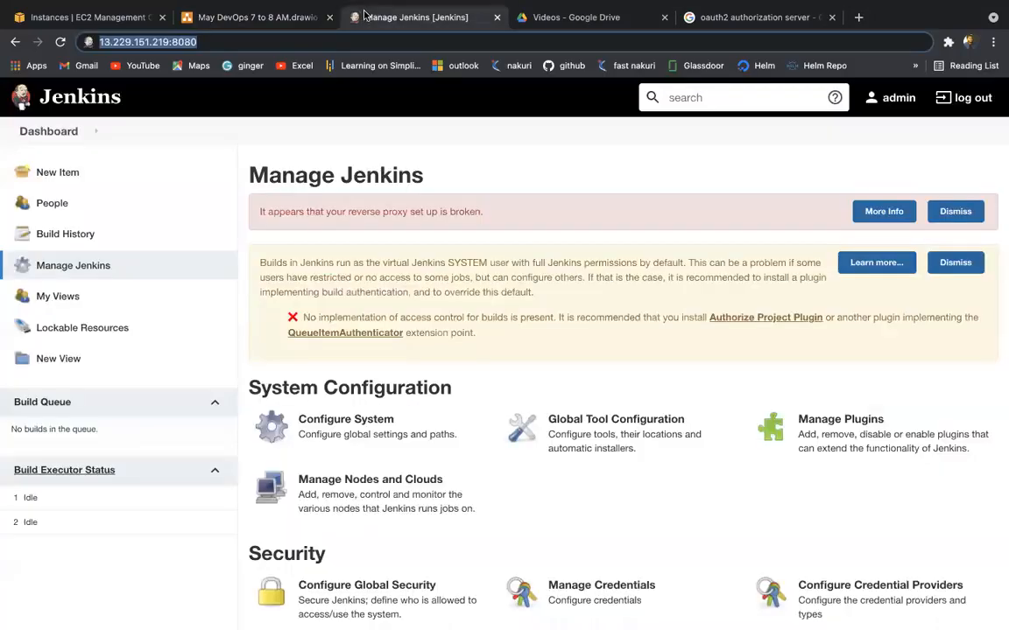
pyautogui.scroll(-5, 346, 367)
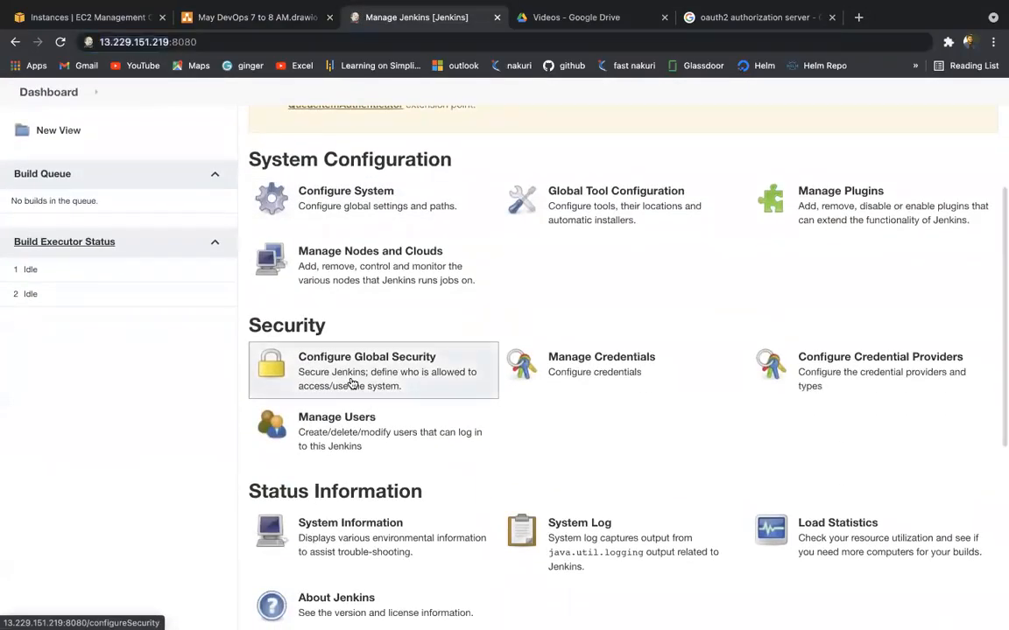
pyautogui.click(352, 382)
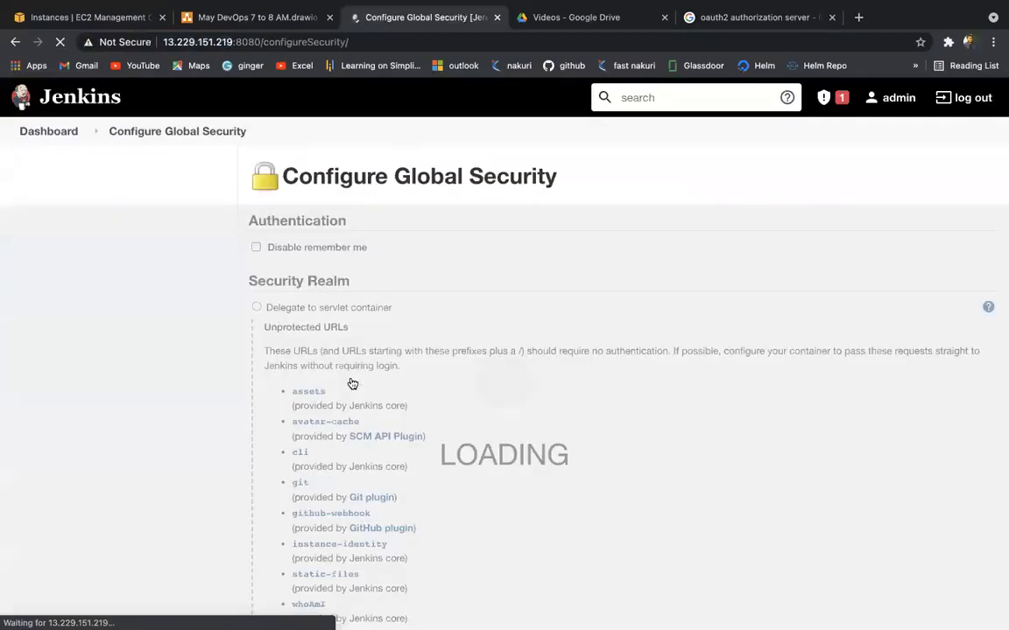
pyautogui.scroll(-3, 352, 382)
pyautogui.scroll(-3, 352, 383)
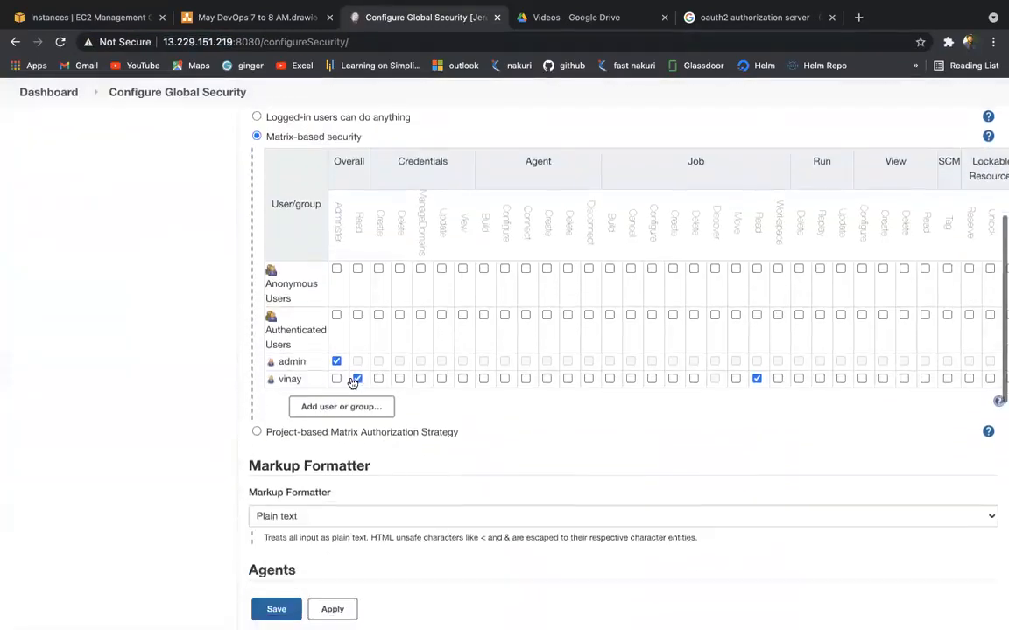
pyautogui.scroll(-1, 352, 383)
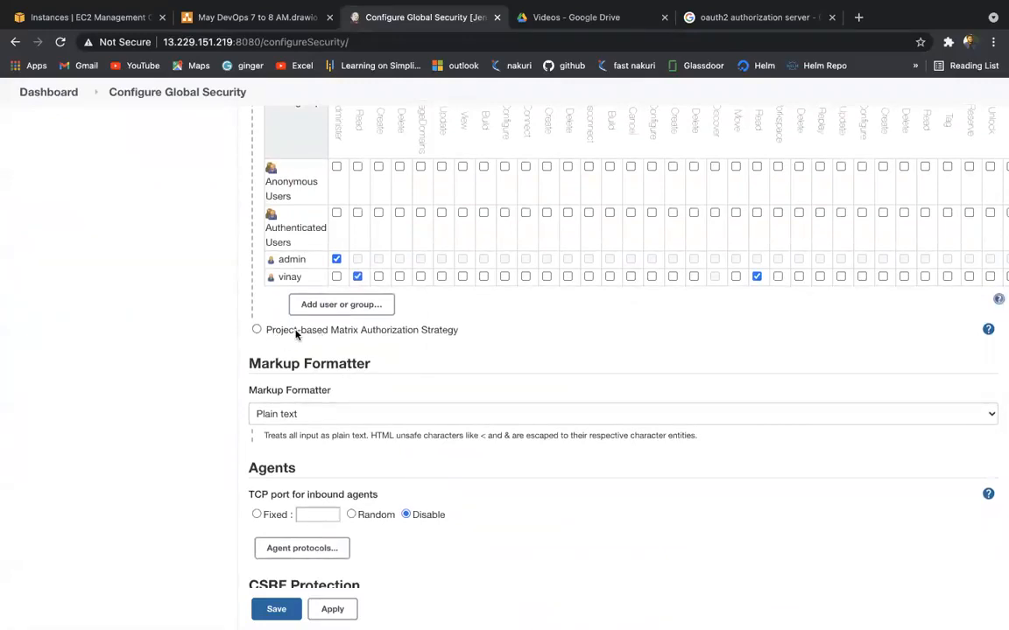
pyautogui.click(257, 330)
pyautogui.scroll(3, 285, 287)
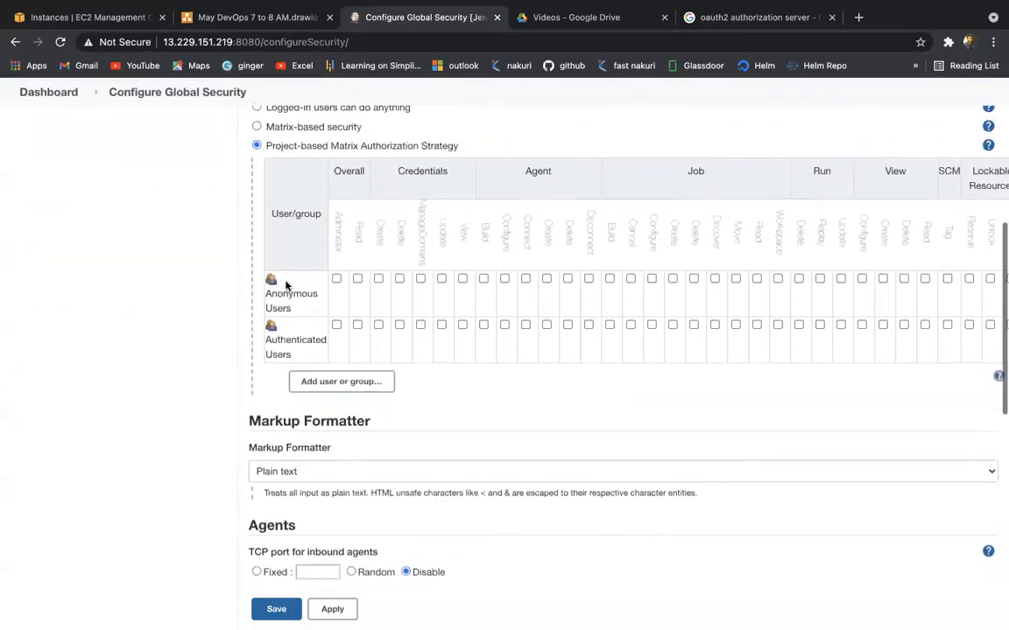
pyautogui.click(281, 176)
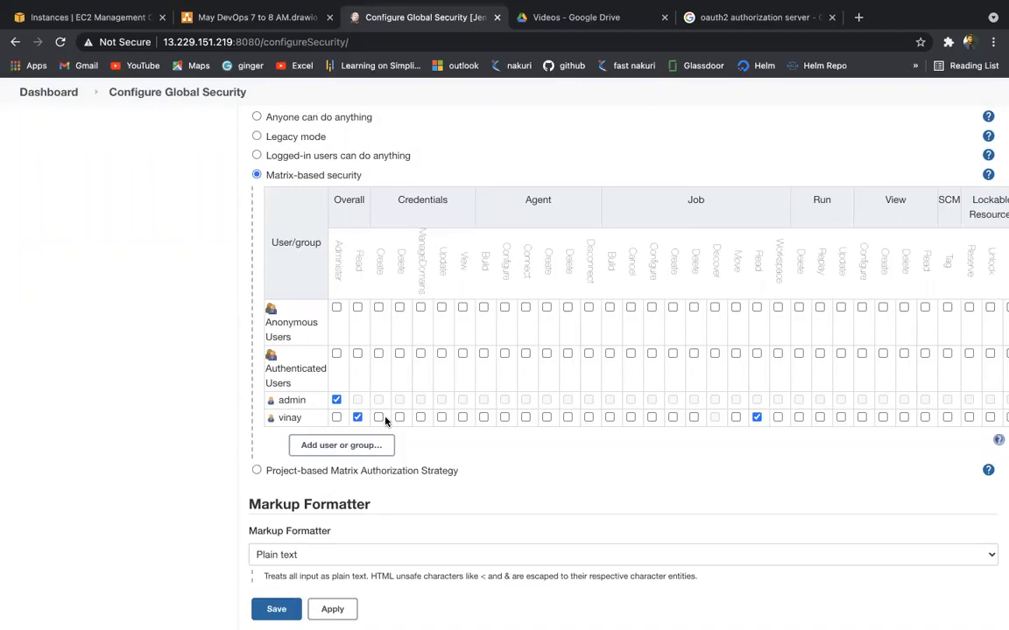
pyautogui.scroll(-1, 385, 418)
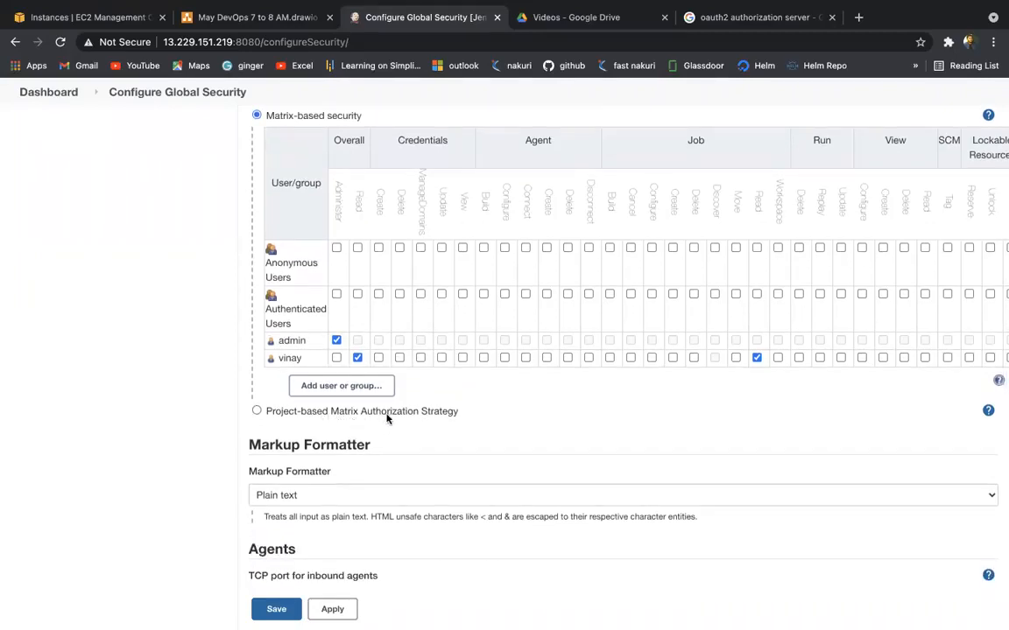
pyautogui.scroll(1, 387, 419)
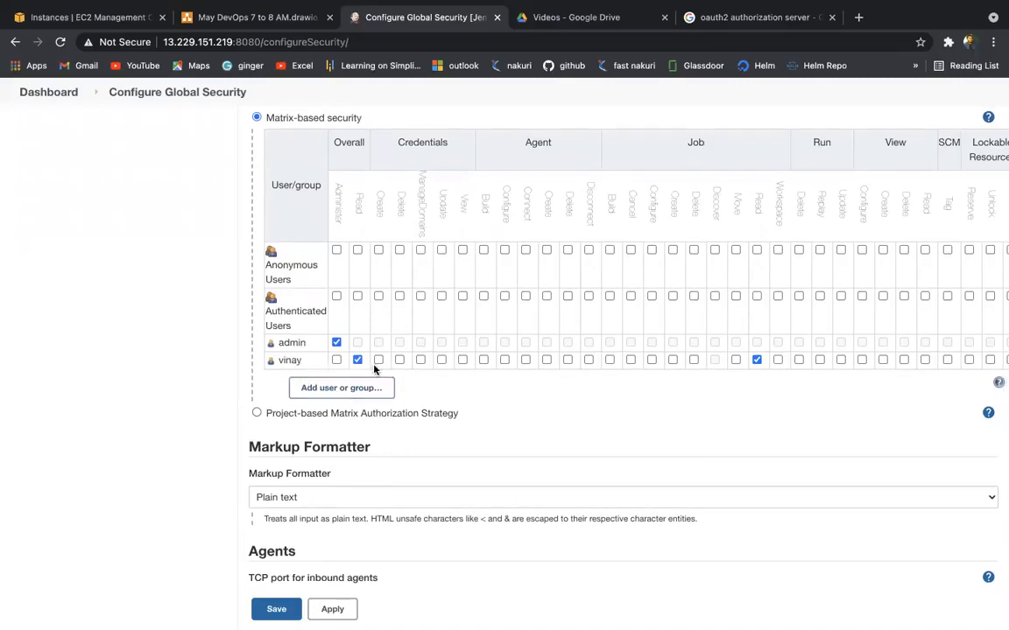
pyautogui.scroll(1, 374, 369)
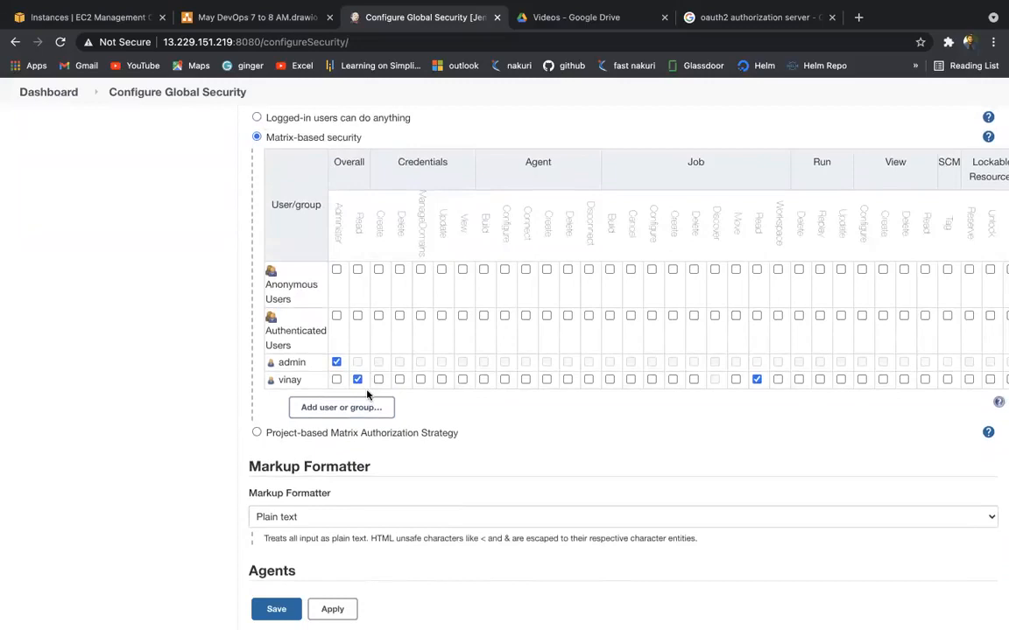
pyautogui.scroll(-3, 368, 395)
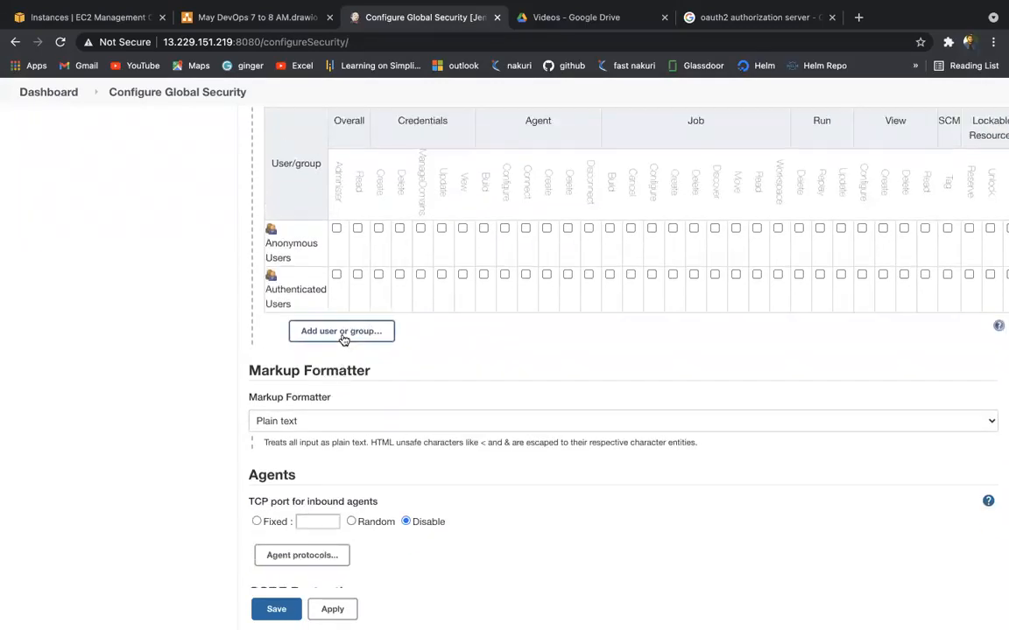
pyautogui.click(343, 333)
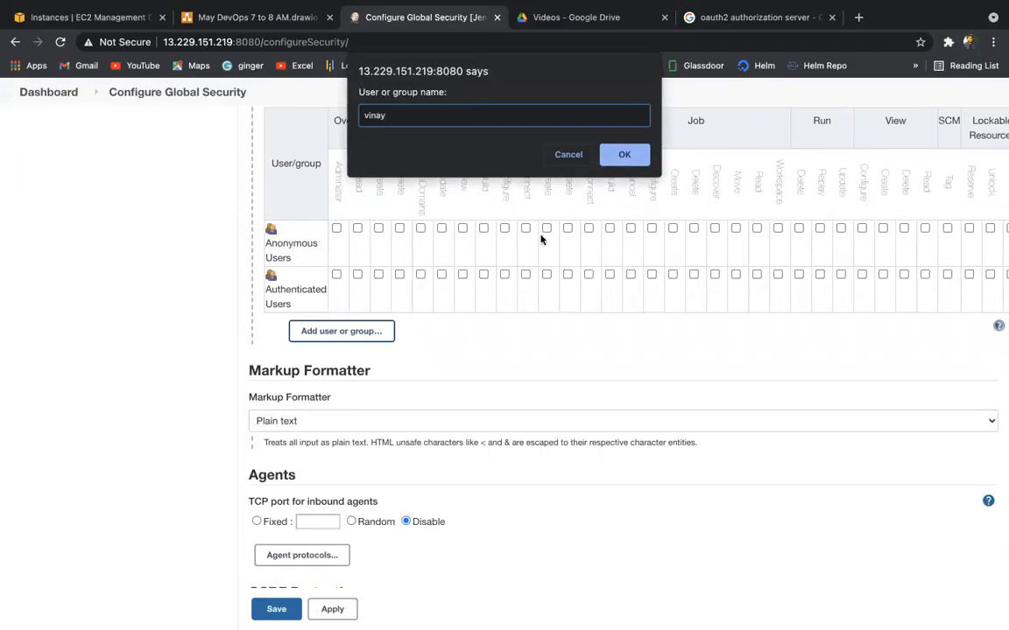
# Step: Confirm the user as a new matrix row with no permissions ticked, then apply and save
pyautogui.click(623, 154)
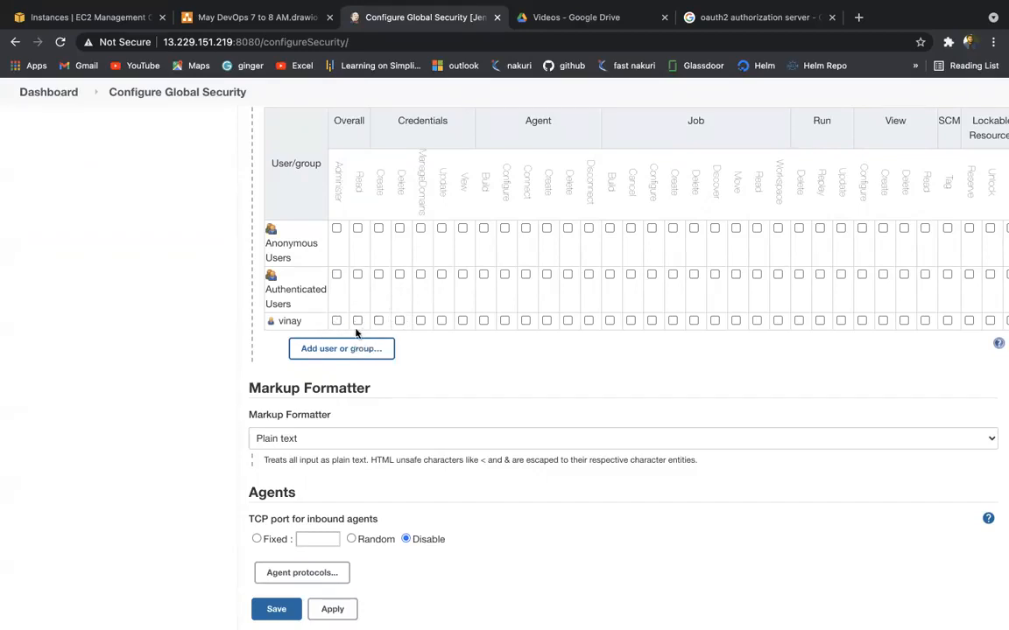
pyautogui.hscroll(3, 448, 344)
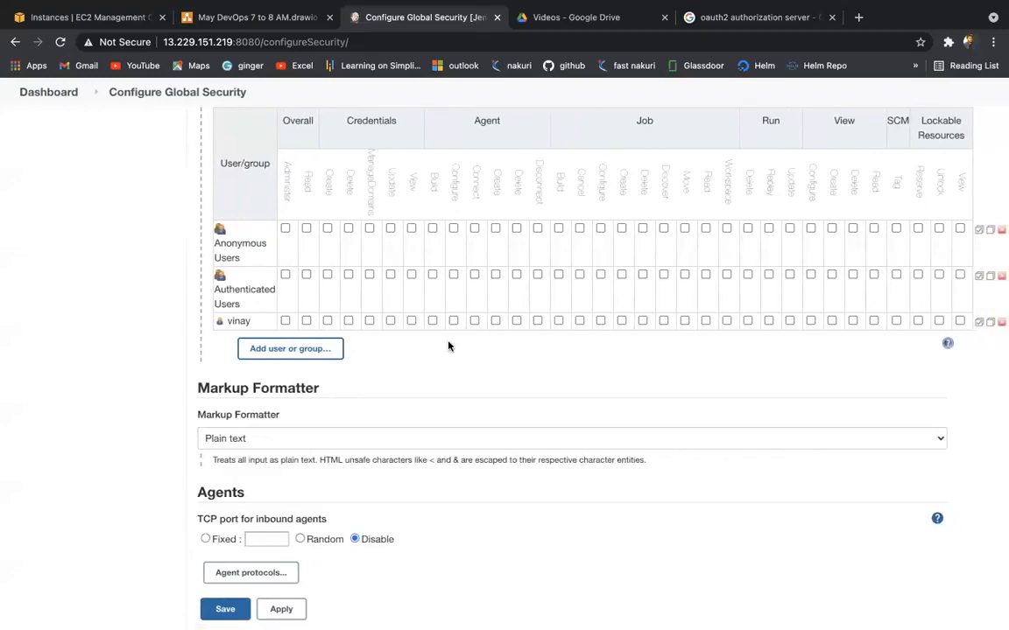
pyautogui.scroll(-1, 448, 344)
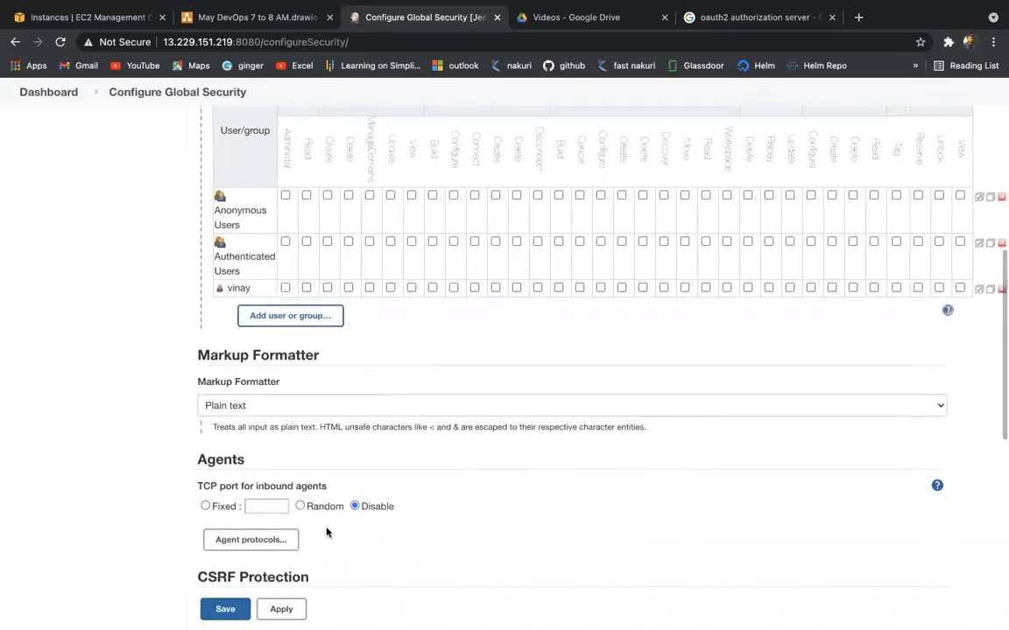
pyautogui.click(285, 608)
pyautogui.click(209, 612)
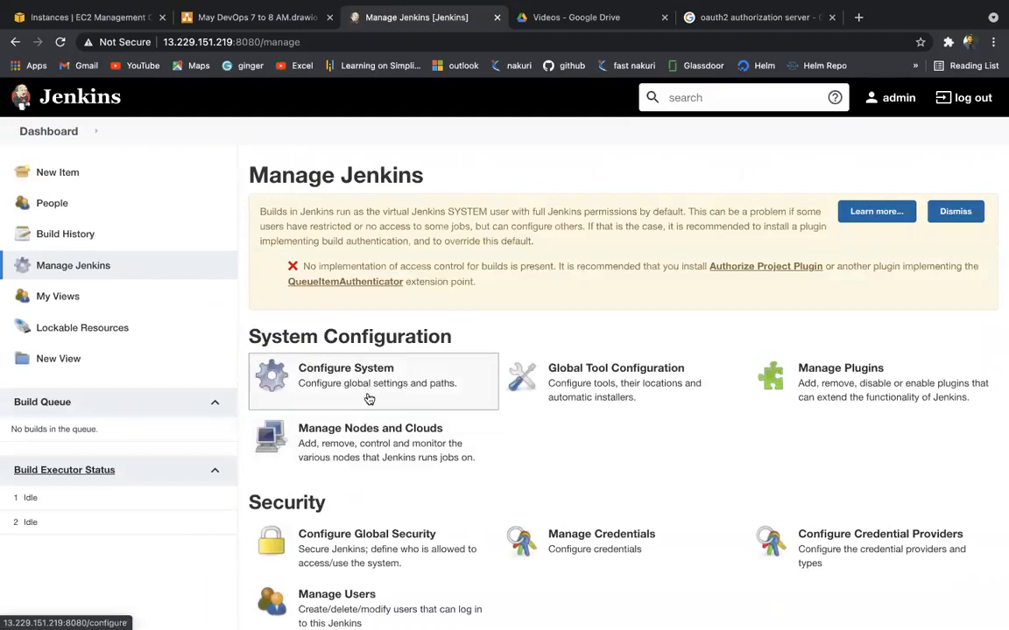
# Step: In Configure Global Security, select Project-based Matrix Authorization Strategy and review its permission table
pyautogui.scroll(-5, 505, 382)
pyautogui.click(411, 329)
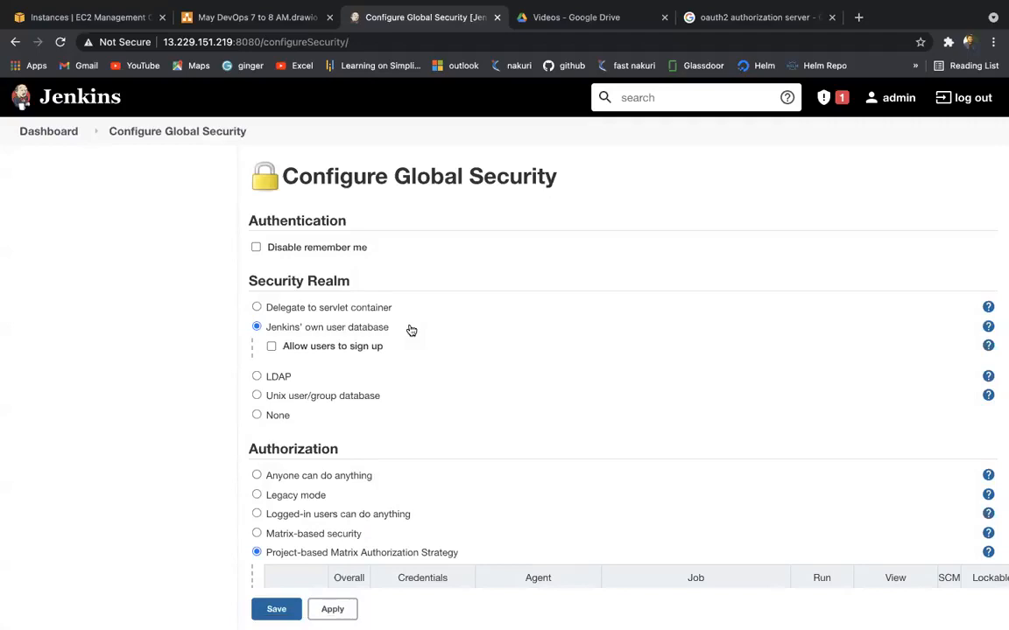
pyautogui.scroll(-5, 411, 329)
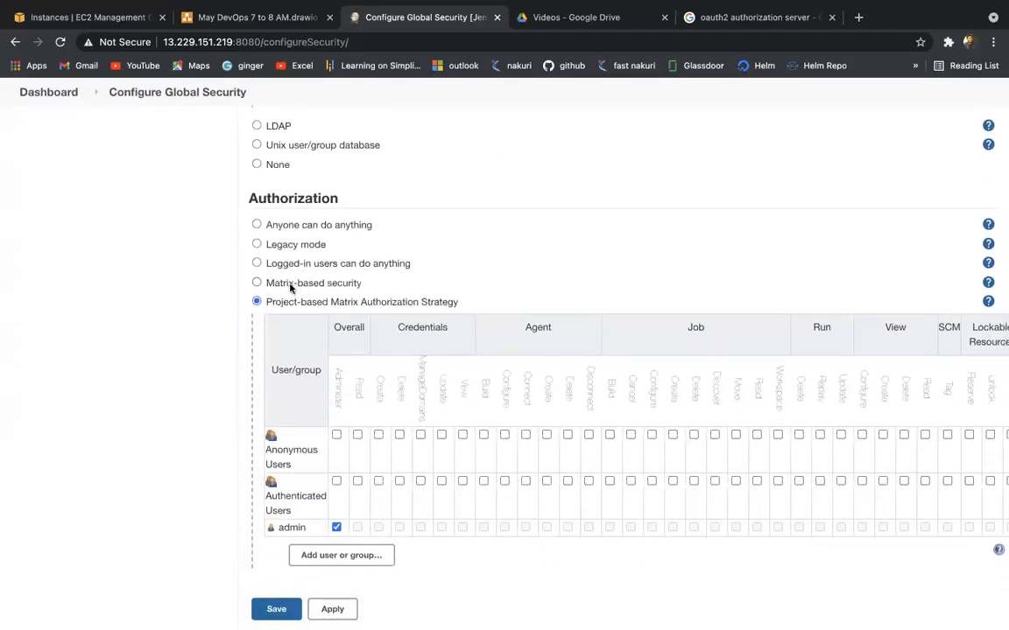
pyautogui.click(292, 286)
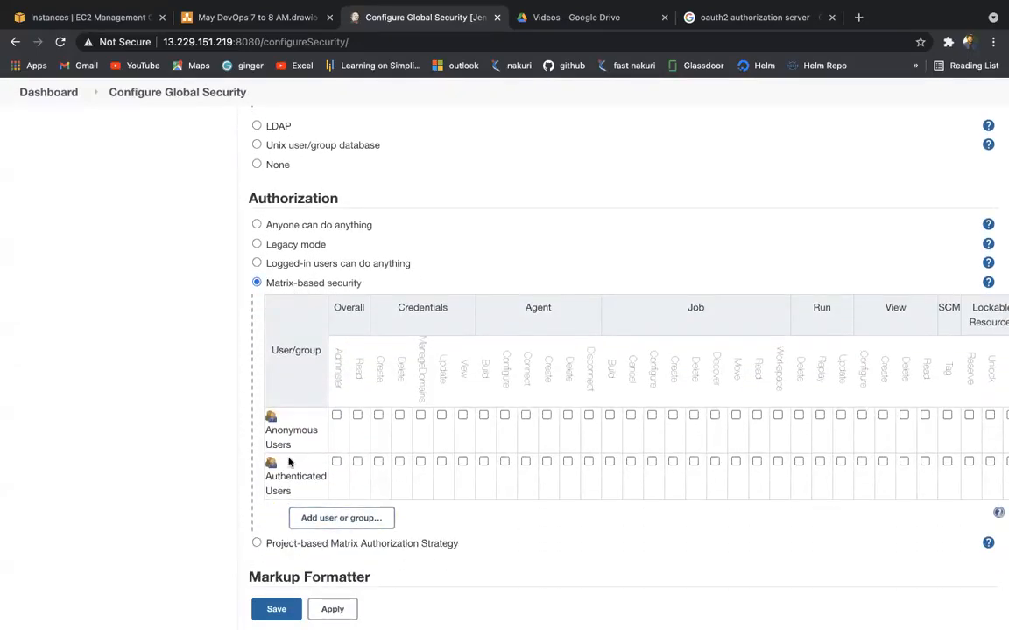
pyautogui.click(281, 544)
pyautogui.scroll(-1, 284, 535)
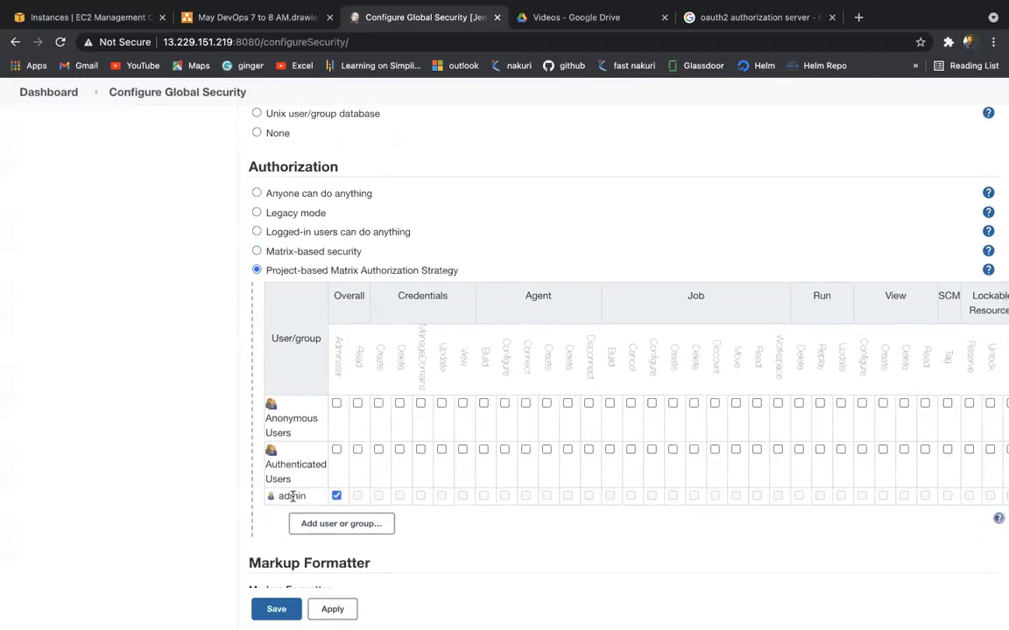
pyautogui.scroll(-3, 292, 512)
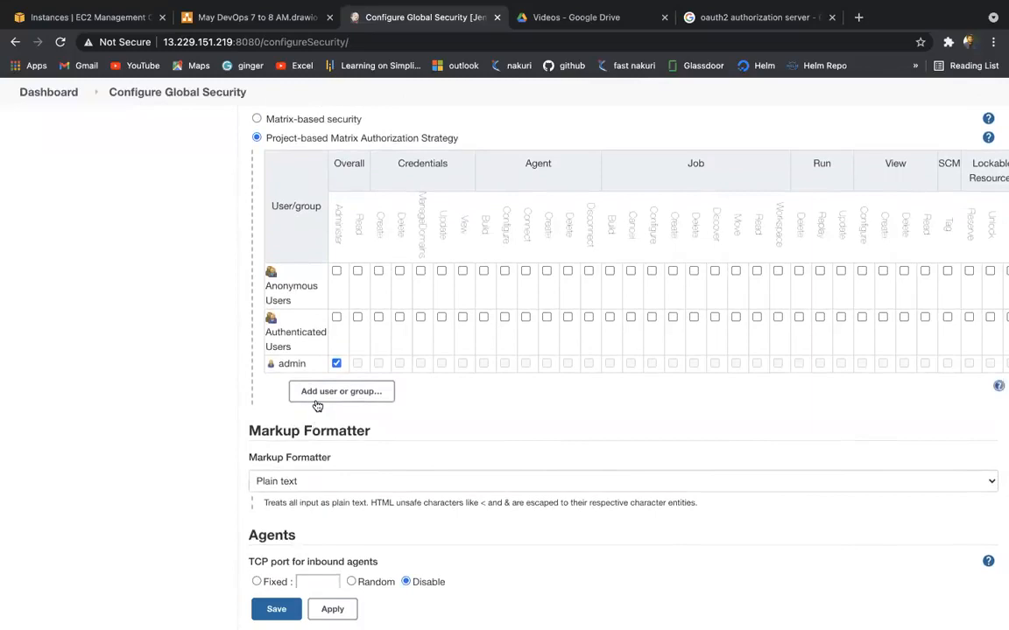
pyautogui.hscroll(2, 338, 406)
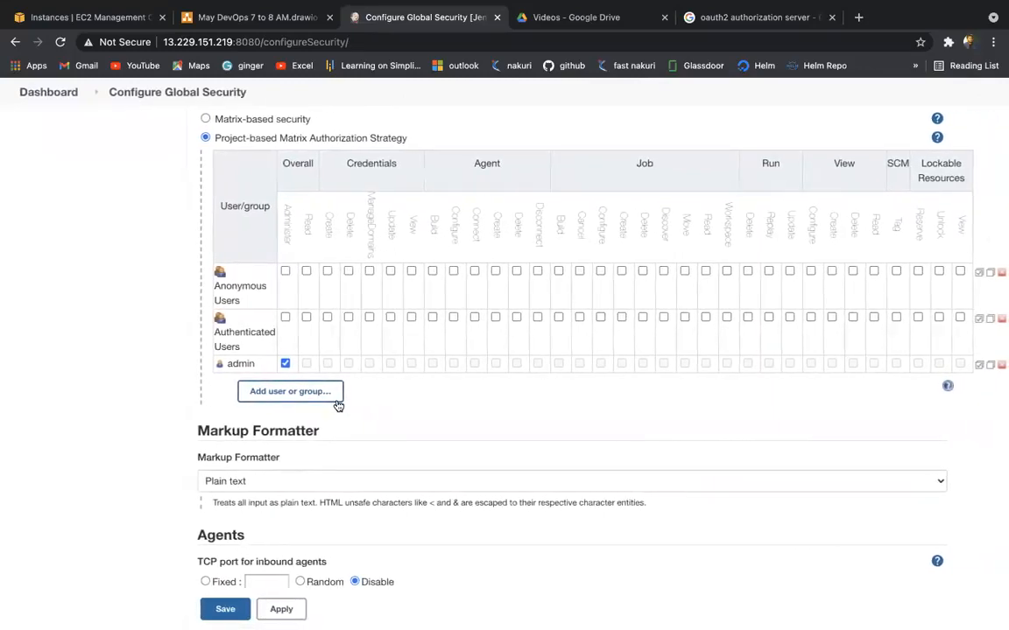
# Step: Reload the dashboard in the private window to see the restricted user gets Access Denied
pyautogui.hotkey('ctrl', 'Right')
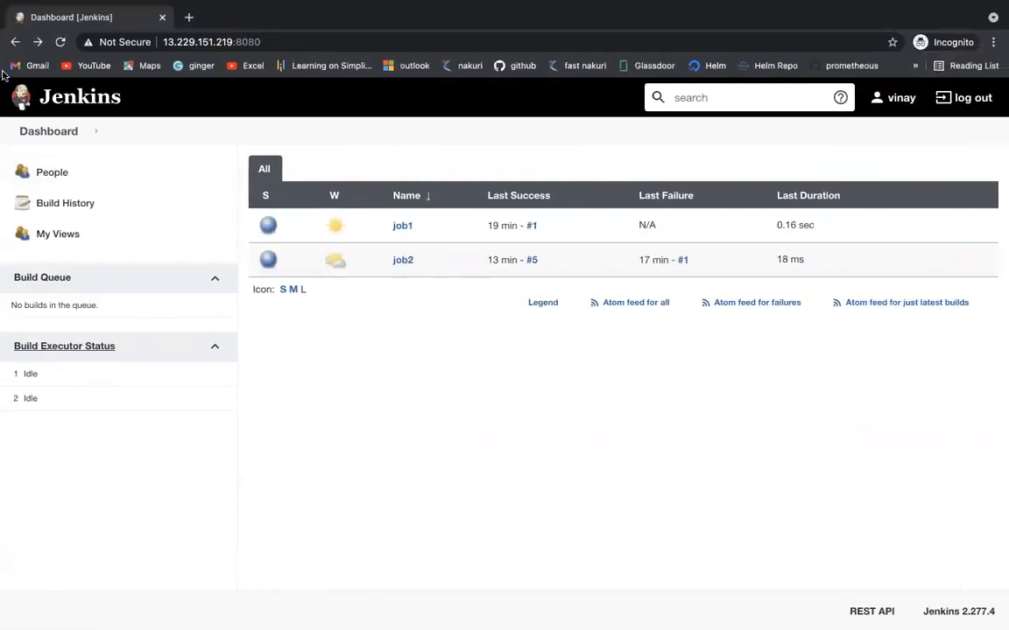
pyautogui.click(60, 41)
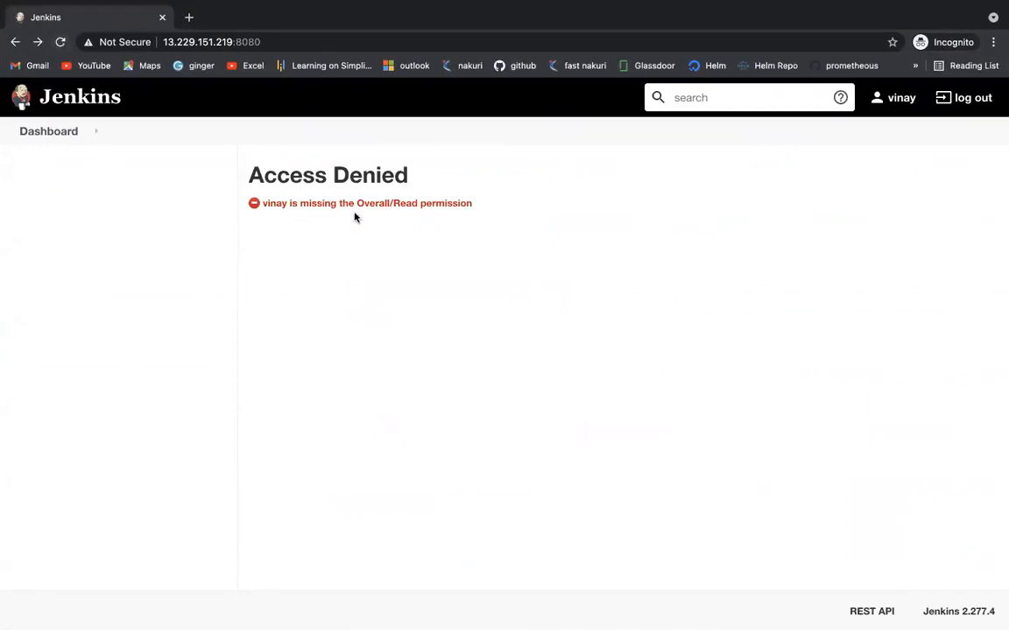
pyautogui.hotkey('ctrl', 'Left')
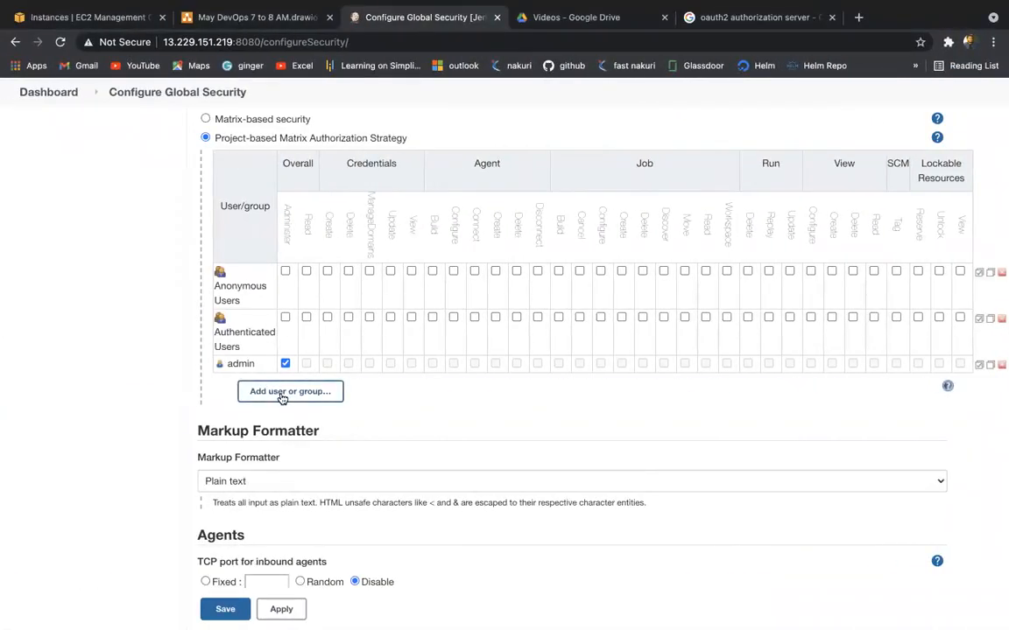
pyautogui.click(280, 394)
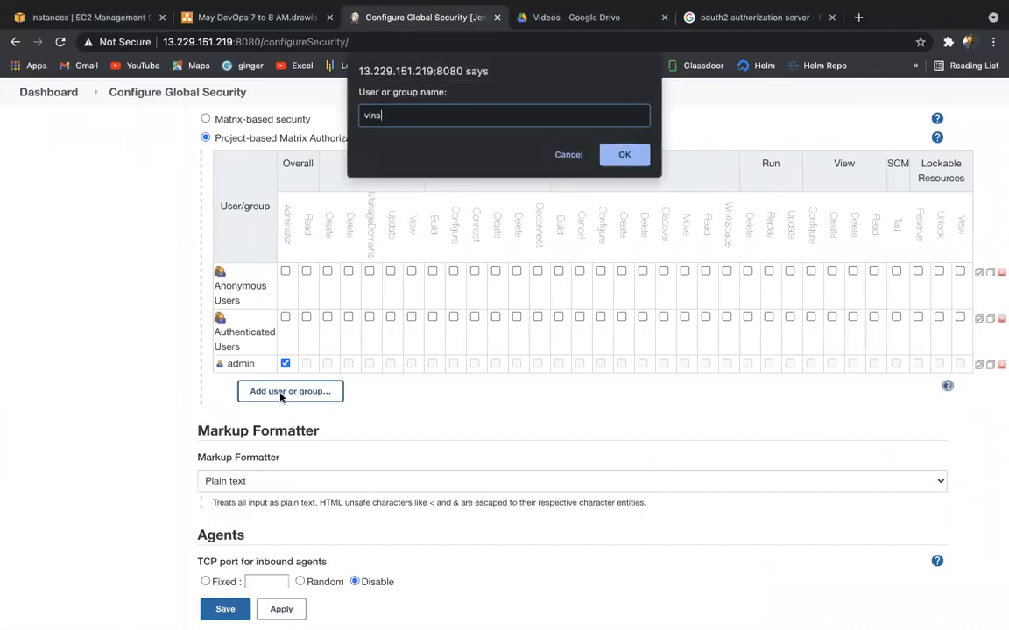
# Step: Grant the user Overall/Read in the project matrix, save, and confirm their dashboard loads without jobs
pyautogui.click(609, 158)
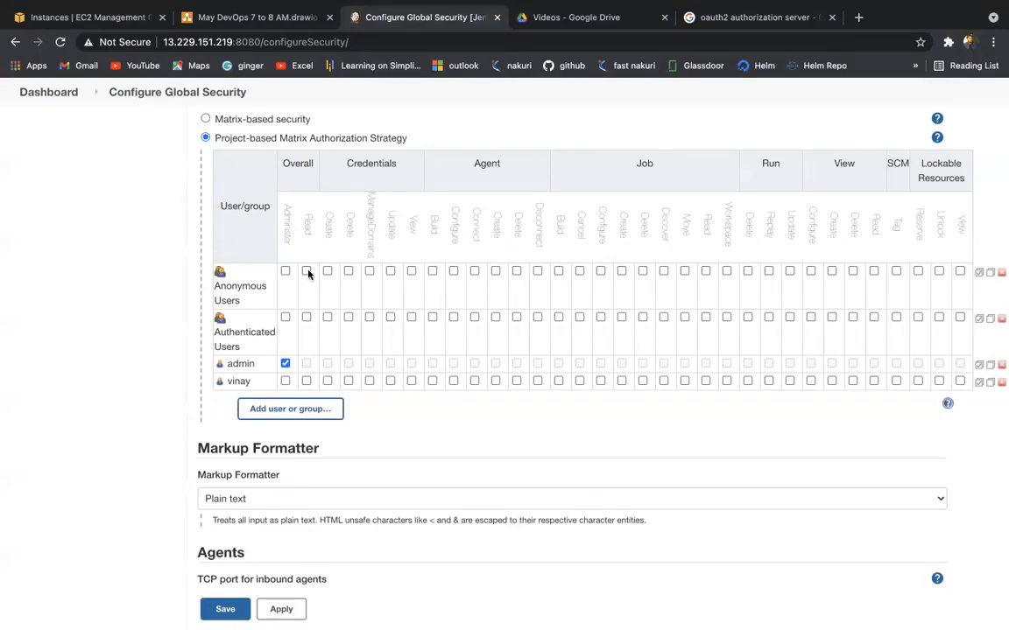
pyautogui.click(307, 381)
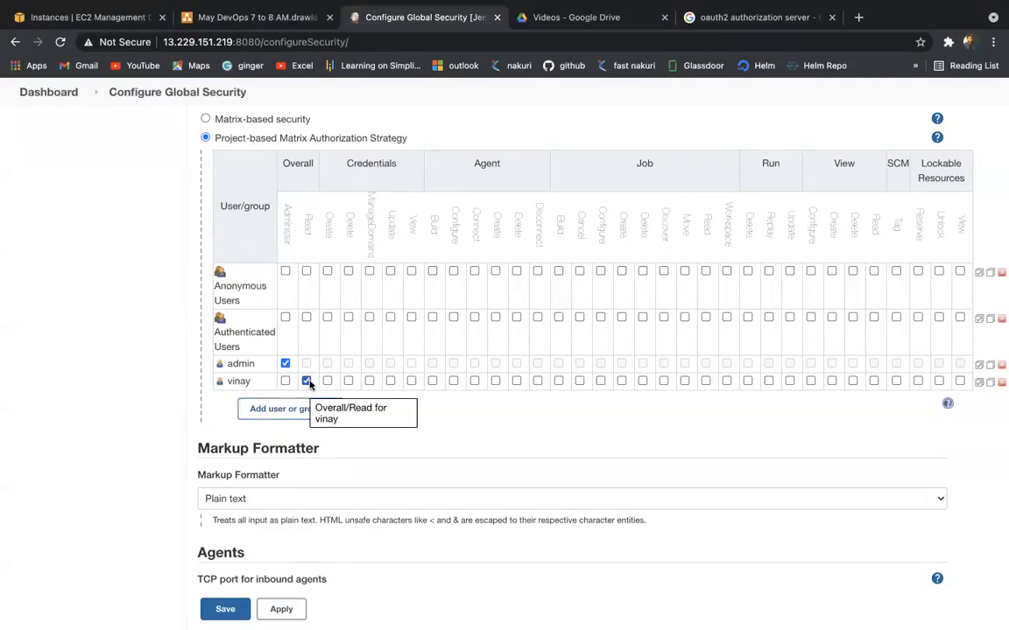
pyautogui.scroll(-6, 375, 478)
pyautogui.click(281, 591)
pyautogui.click(226, 594)
pyautogui.hotkey('ctrl', 'Right')
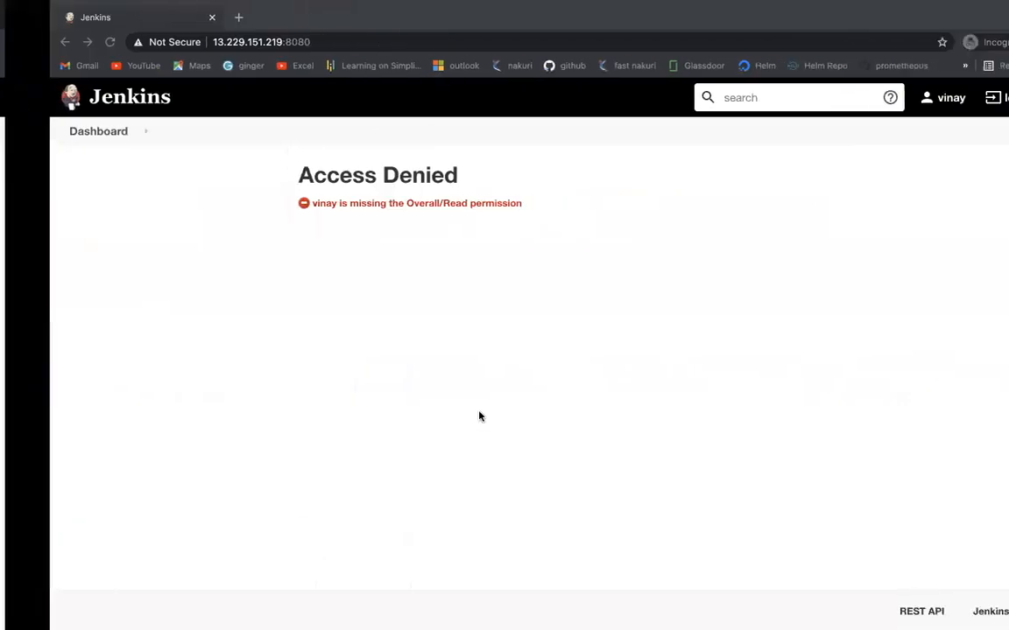
pyautogui.click(59, 43)
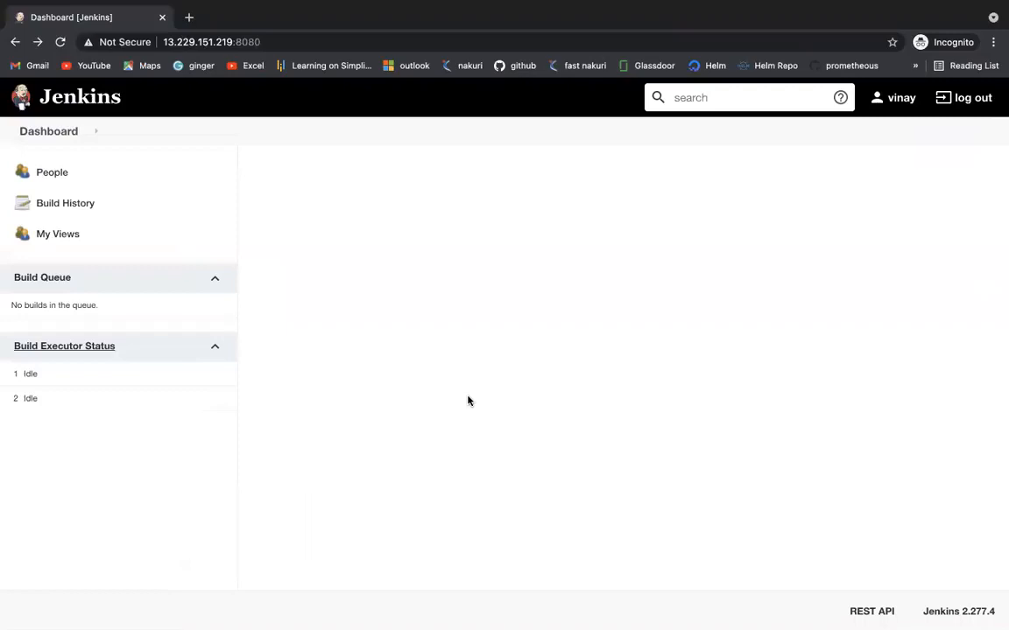
pyautogui.hotkey('ctrl', 'Left')
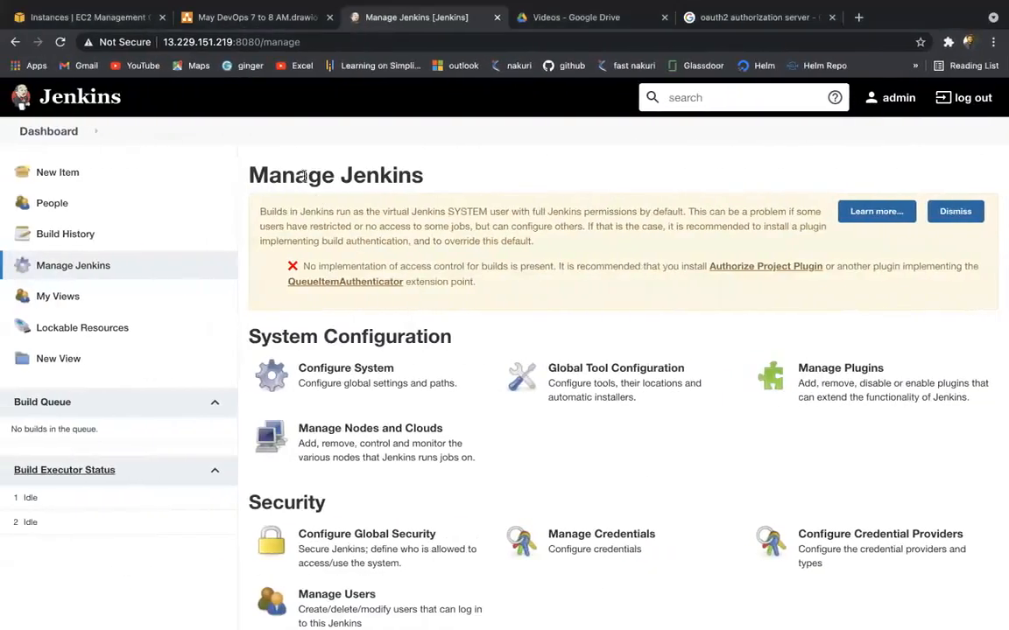
# Step: Look over the draw.io authorization diagram, then return to the Manage Jenkins tab
pyautogui.click(263, 19)
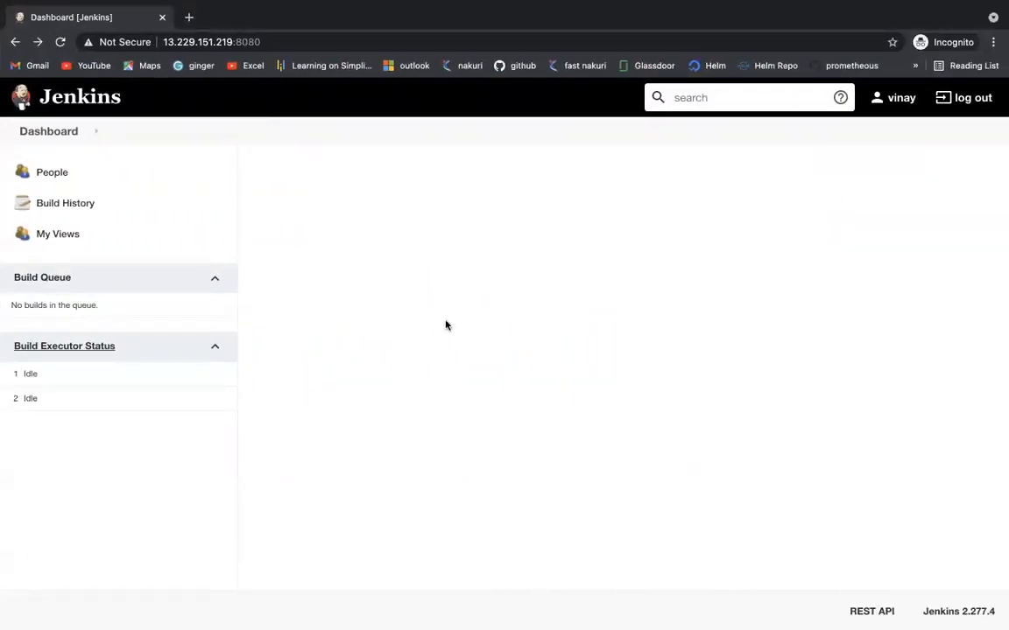
pyautogui.hotkey('ctrl', 'Left')
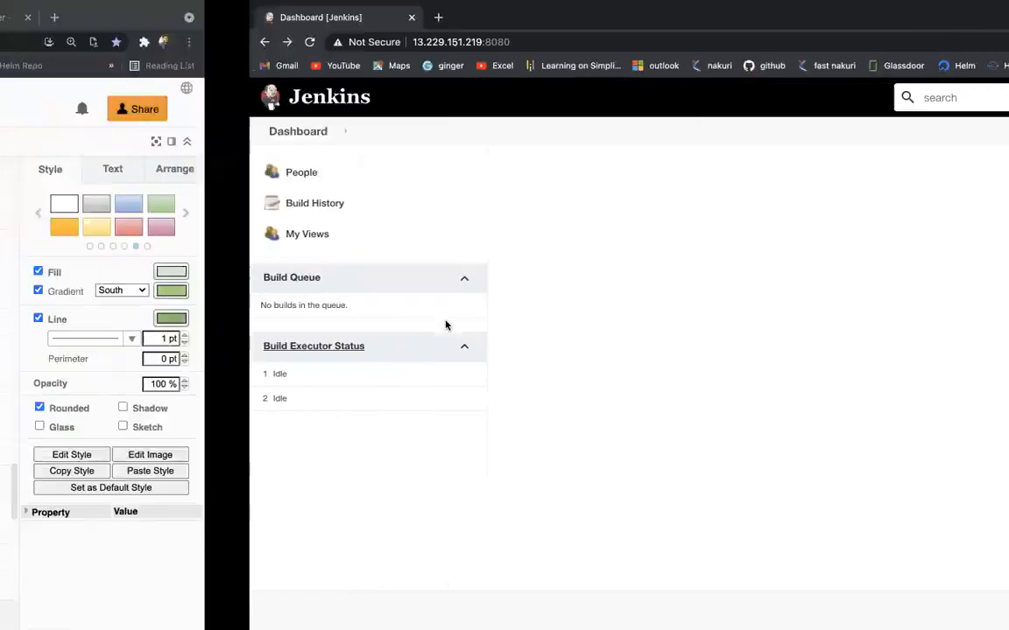
pyautogui.click(568, 399)
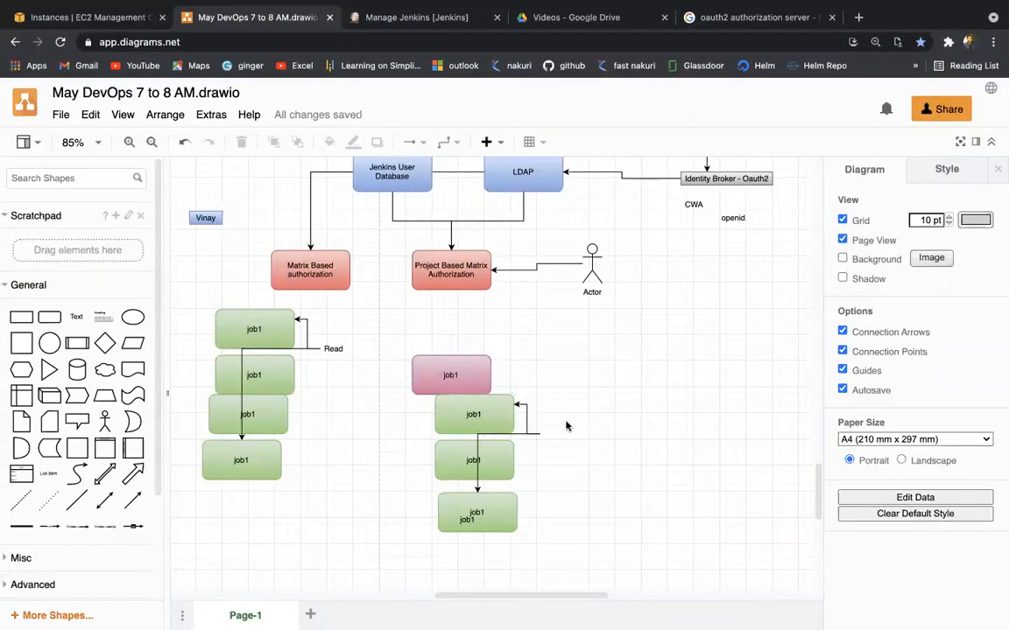
pyautogui.click(367, 19)
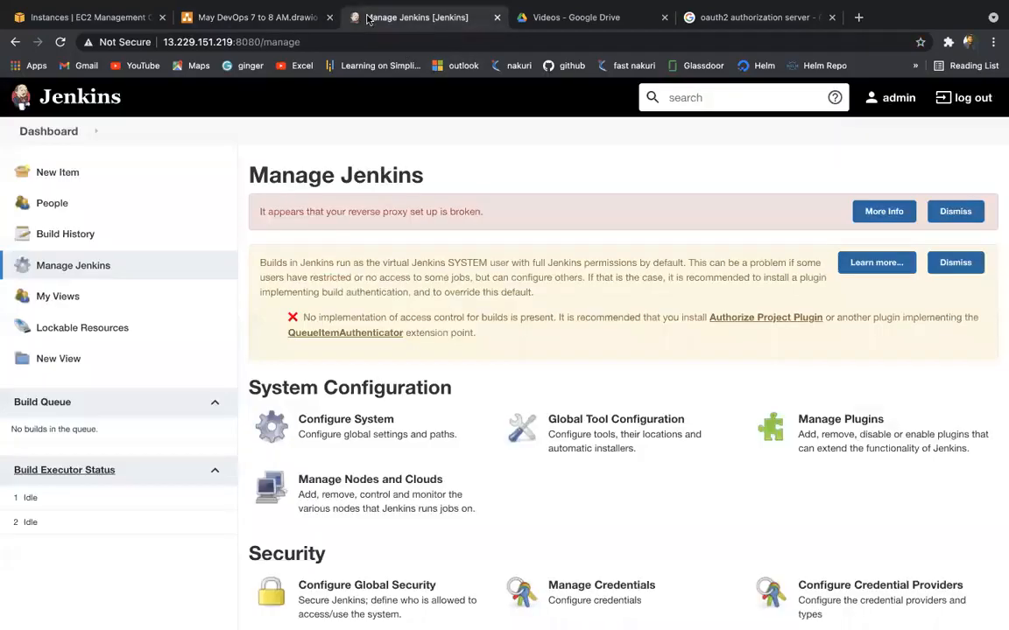
# Step: Open job2's configuration and tick Enable project-based security
pyautogui.scroll(-2, 288, 453)
pyautogui.scroll(-1, 287, 453)
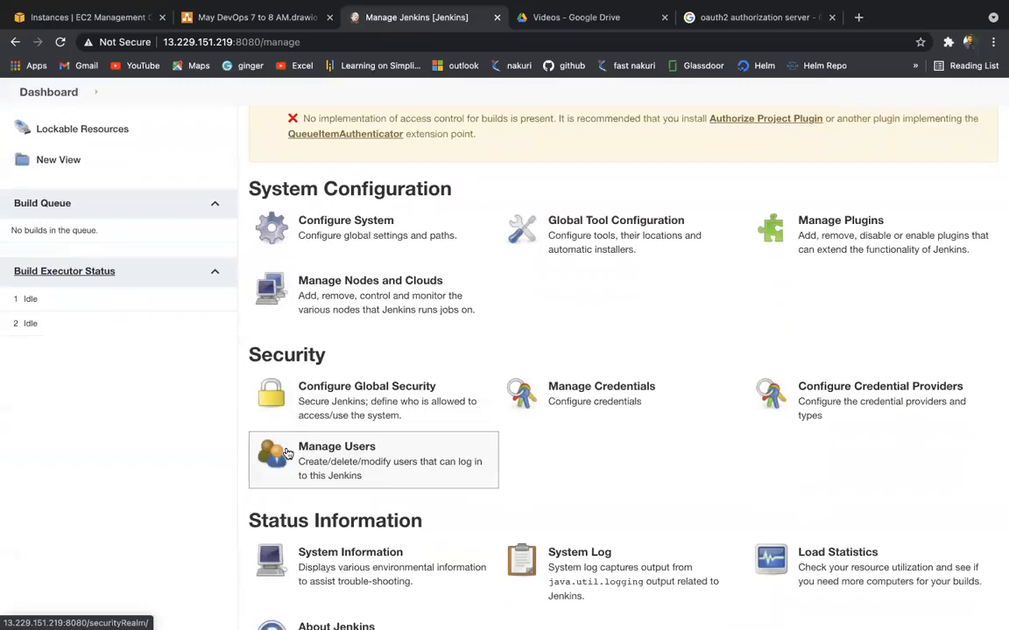
pyautogui.scroll(4, 287, 453)
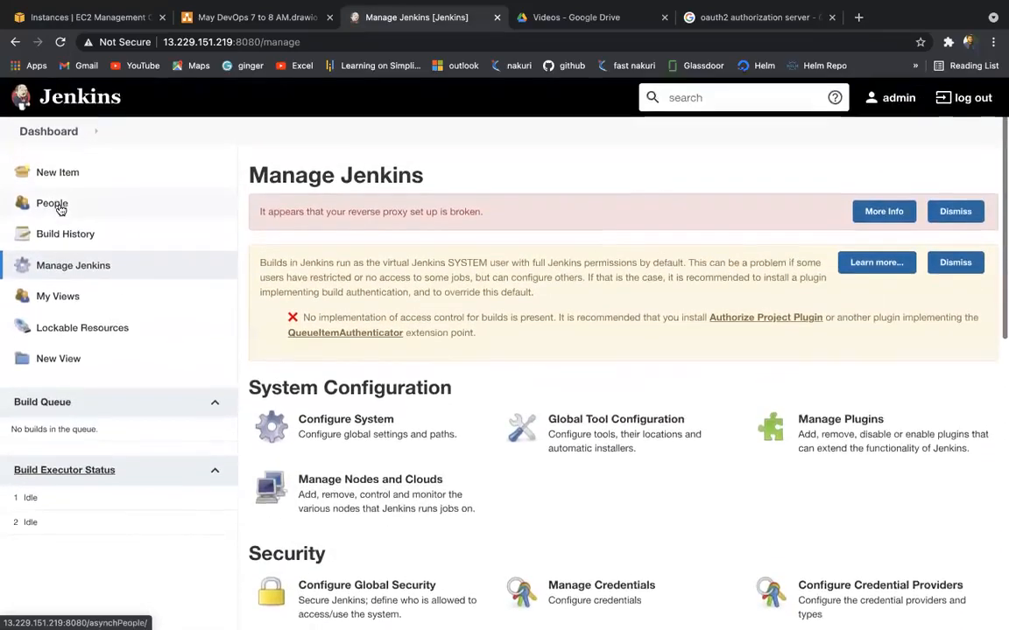
pyautogui.click(48, 131)
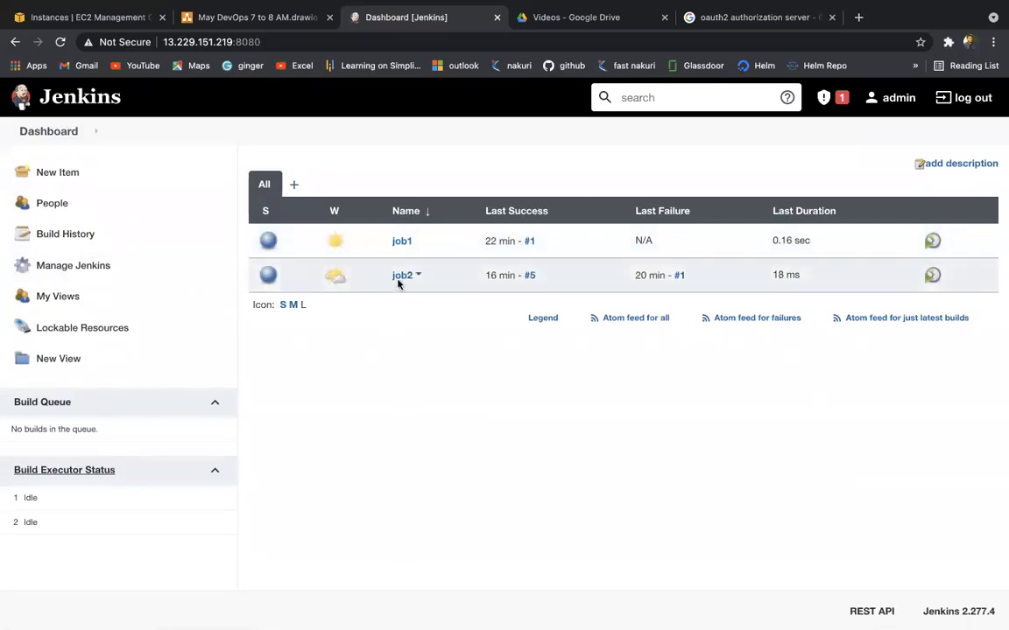
pyautogui.click(401, 277)
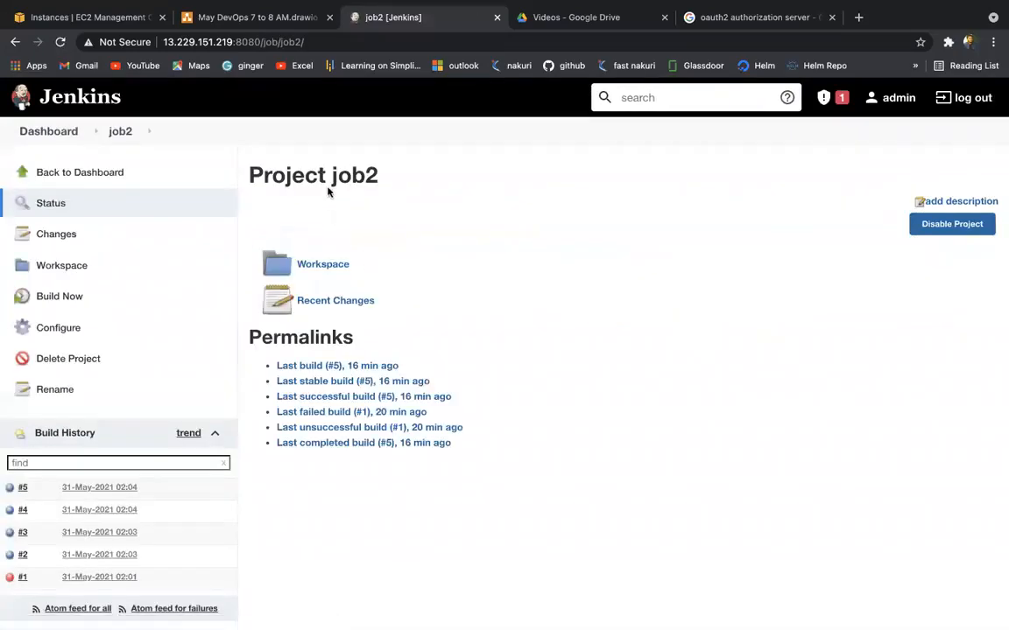
pyautogui.click(59, 326)
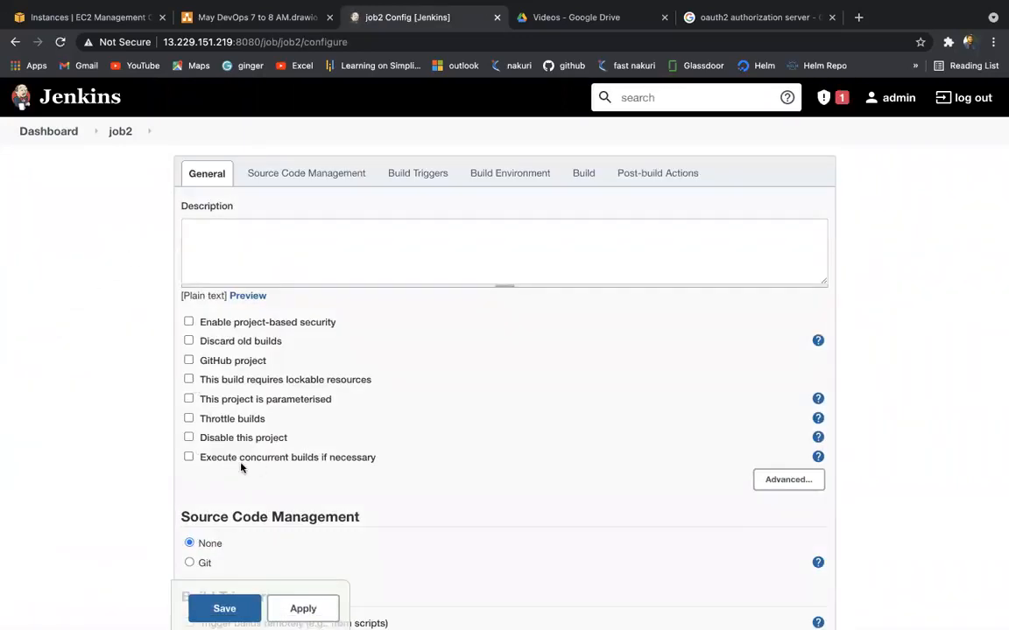
pyautogui.click(189, 322)
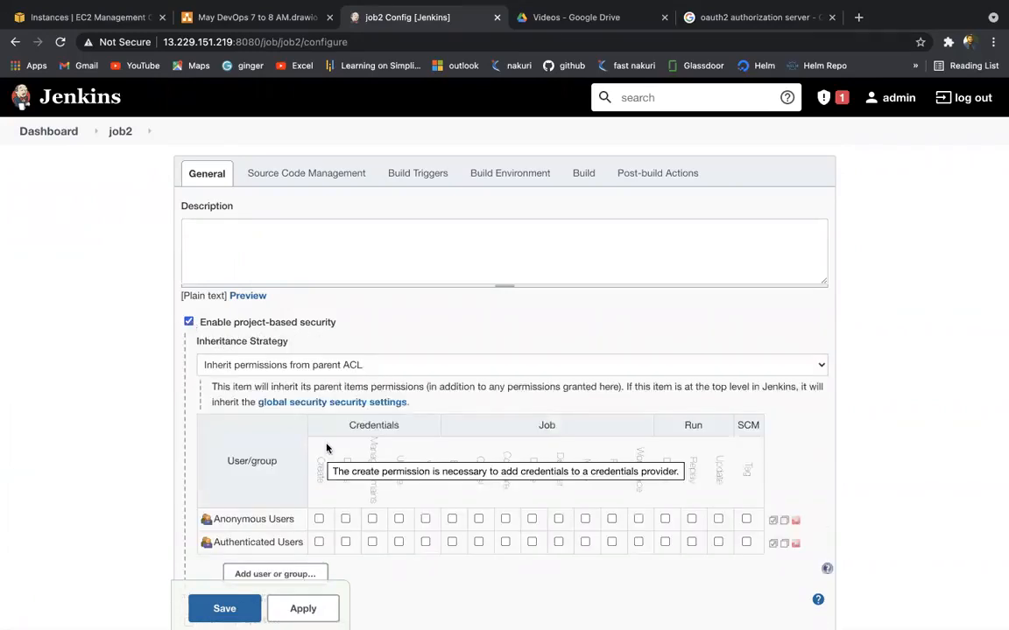
pyautogui.scroll(-3, 293, 398)
# Step: Add the restricted user to job2's matrix with every permission ticked, then apply and save
pyautogui.click(294, 410)
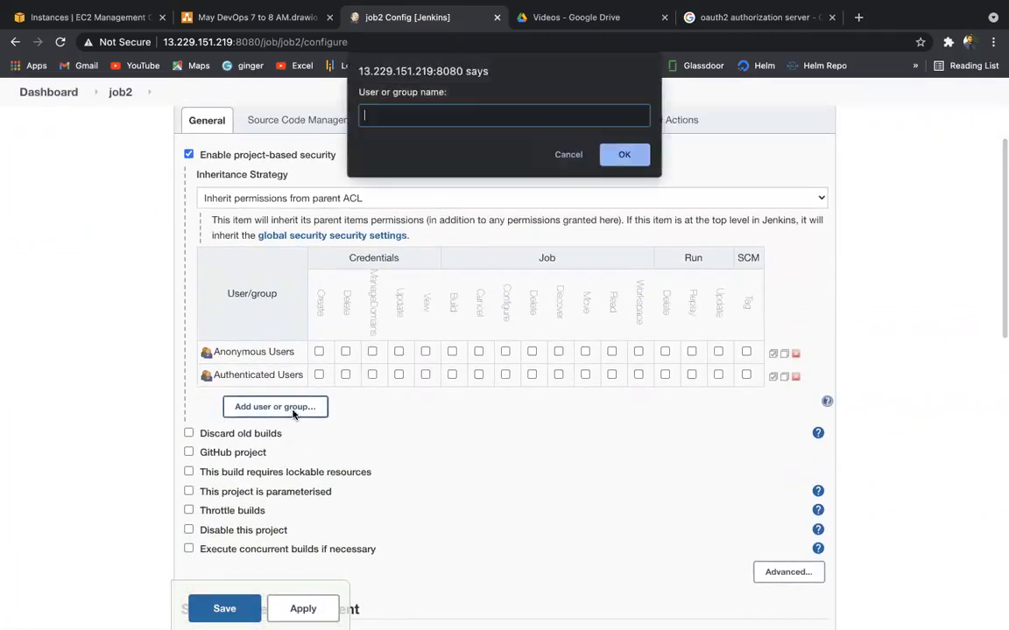
pyautogui.write('vinay')
pyautogui.click(621, 156)
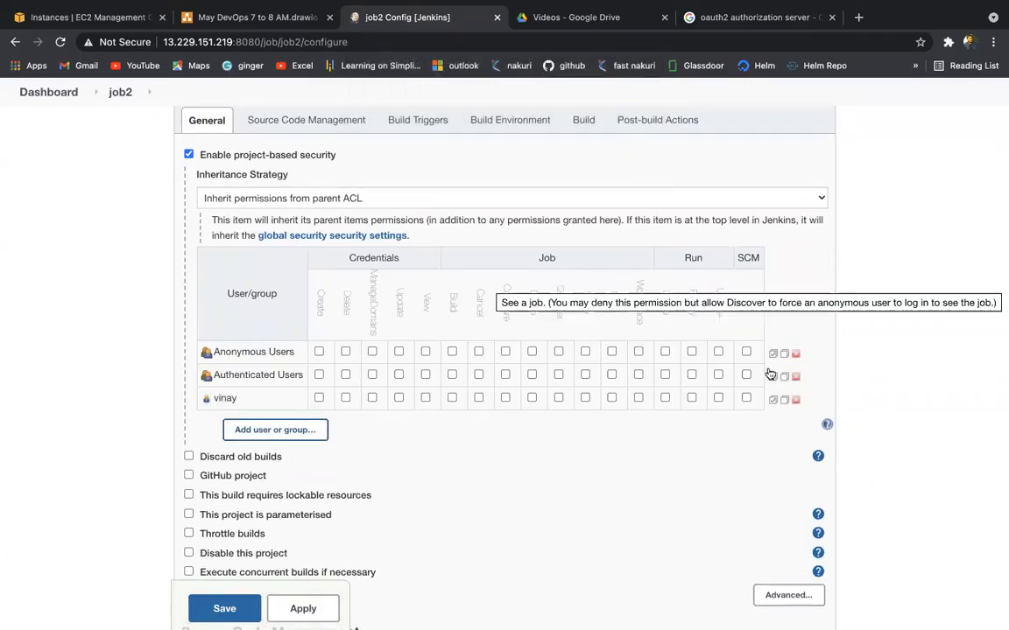
pyautogui.click(773, 400)
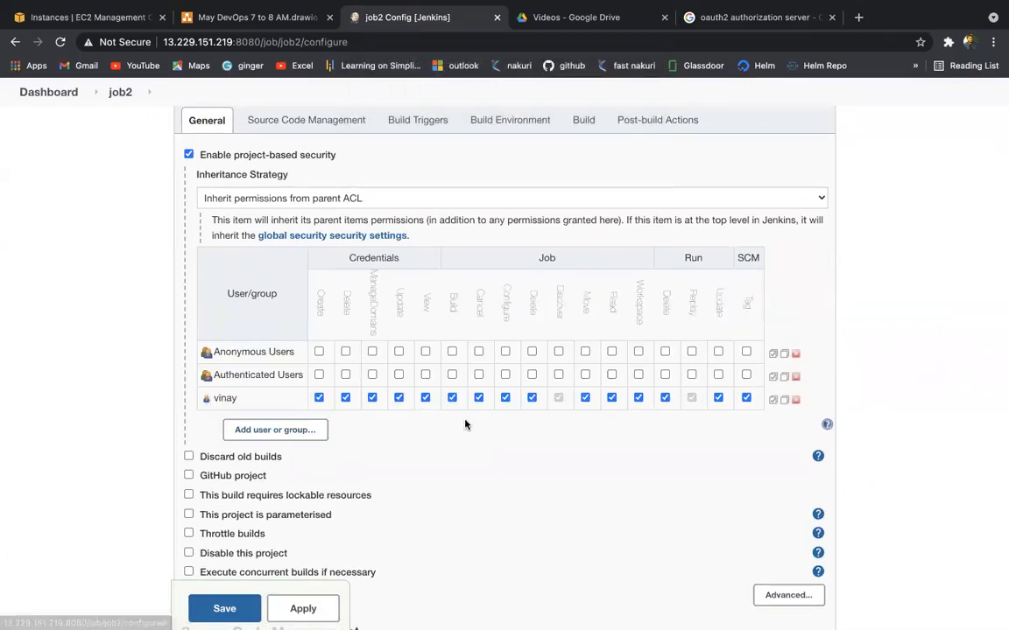
pyautogui.click(331, 610)
pyautogui.click(225, 609)
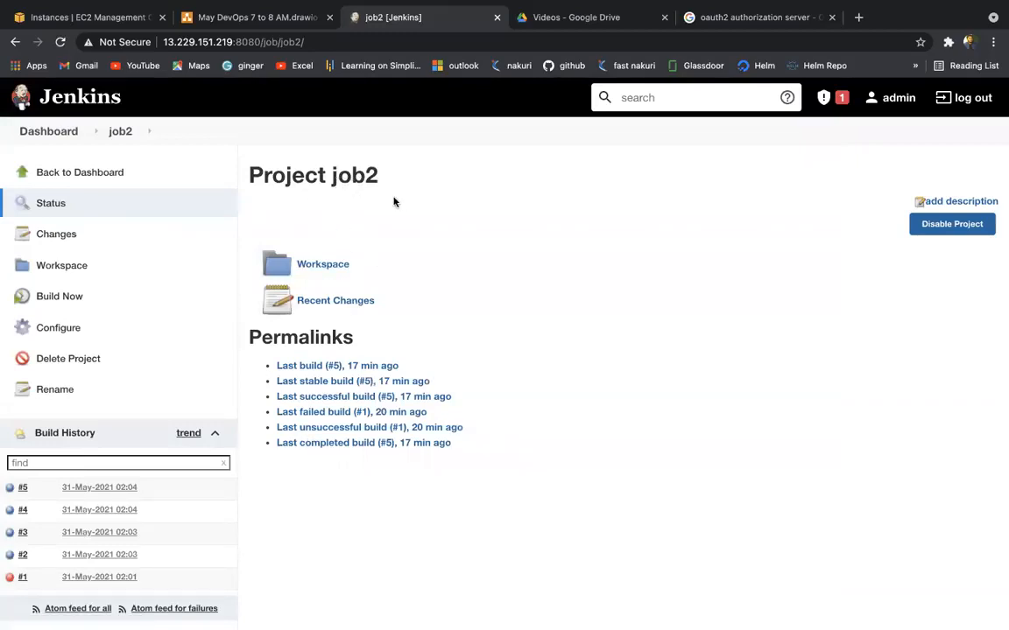
pyautogui.hotkey('ctrl', 'Right')
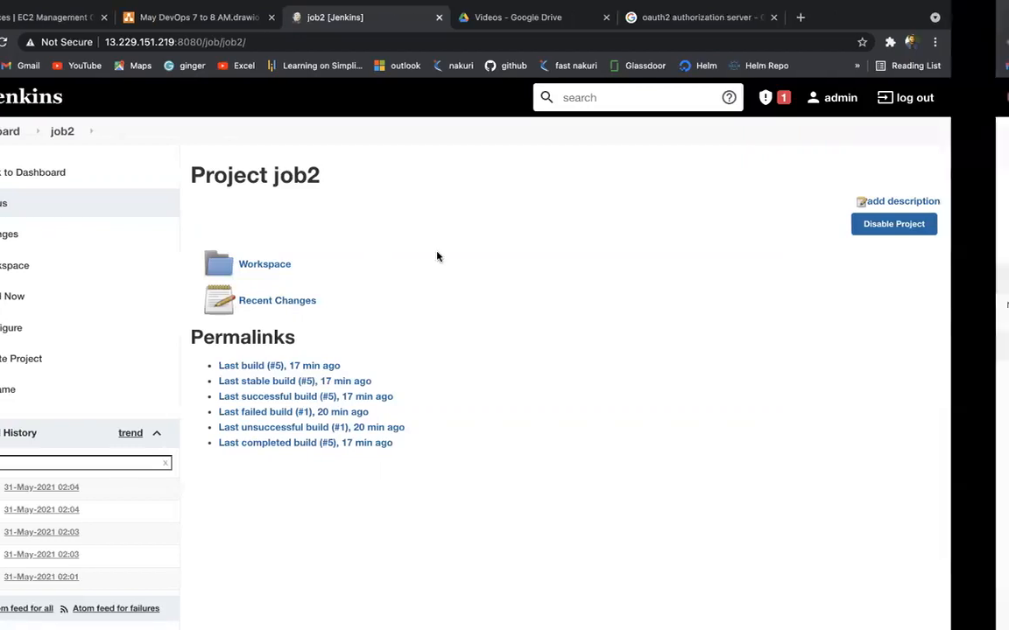
pyautogui.click(58, 44)
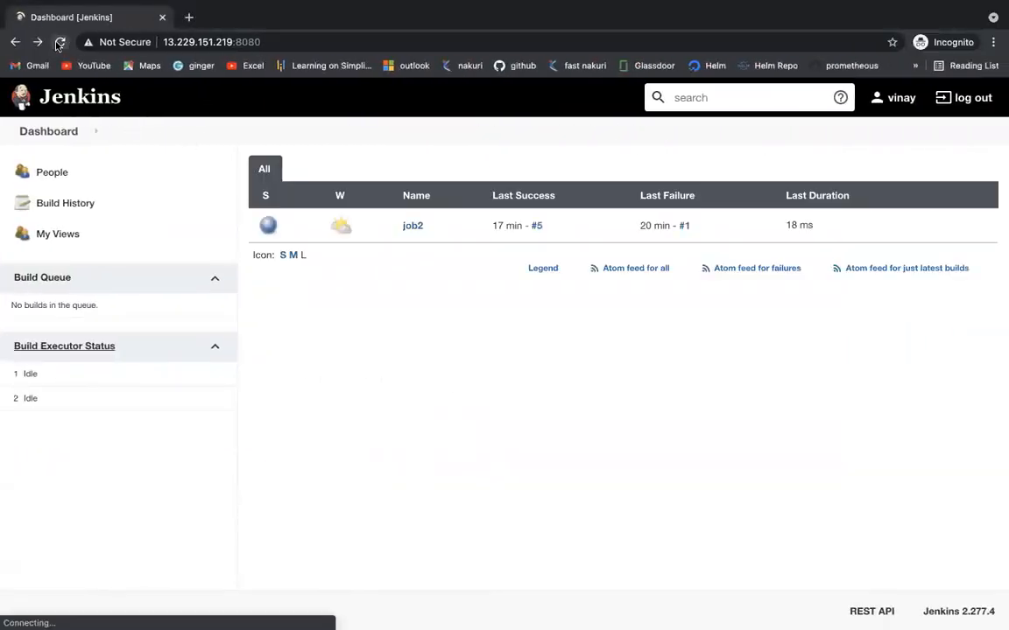
pyautogui.click(402, 226)
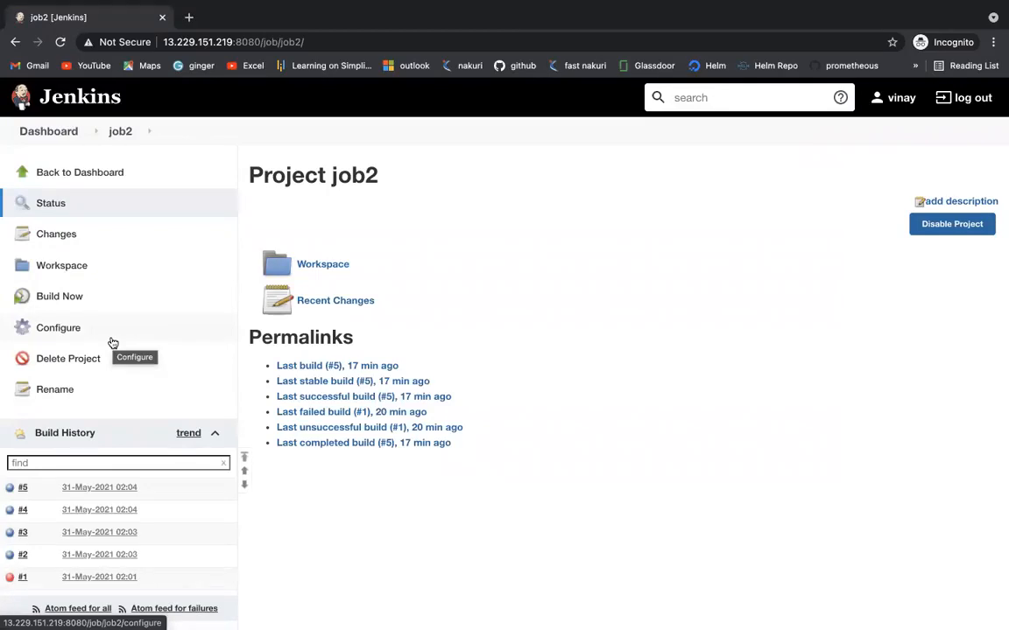
pyautogui.hotkey('ctrl', 'Left')
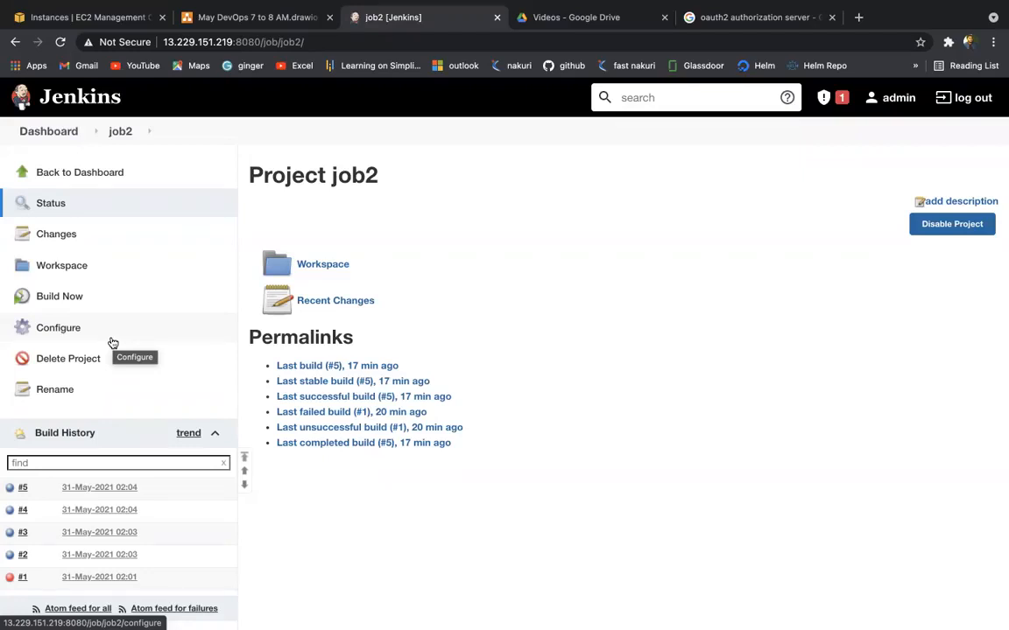
# Step: Go from the dashboard to Manage Jenkins and bring the global security permission matrix into view
pyautogui.click(53, 131)
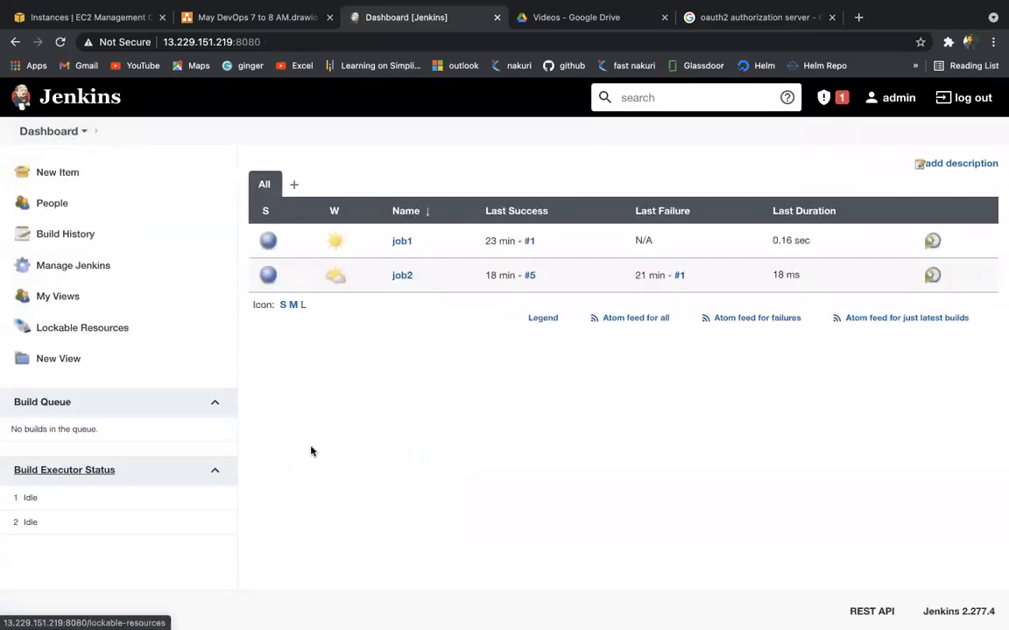
pyautogui.click(94, 266)
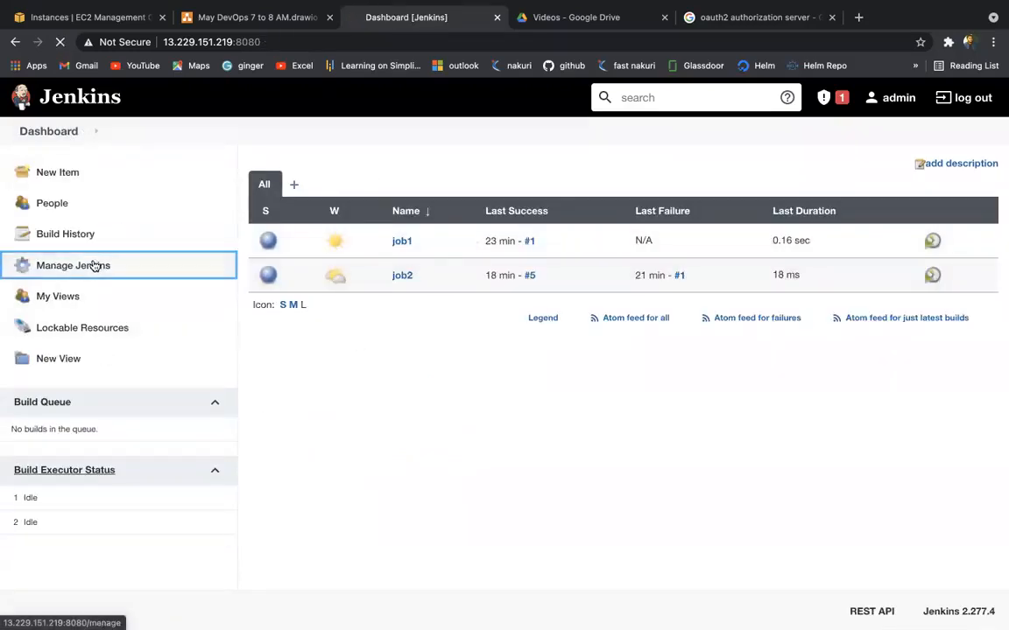
pyautogui.scroll(-1, 453, 455)
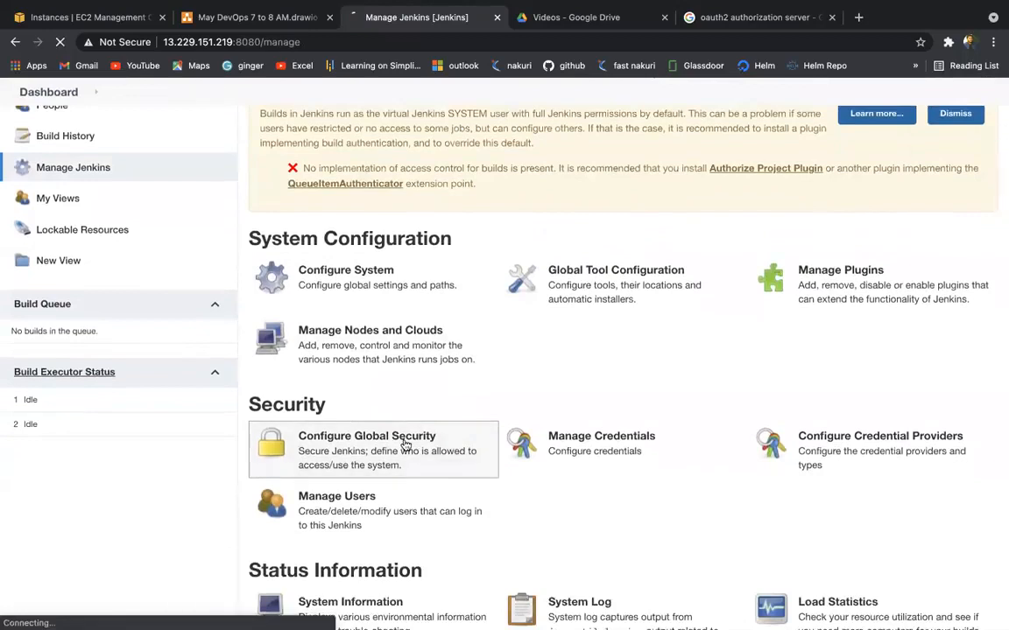
pyautogui.scroll(-2, 405, 446)
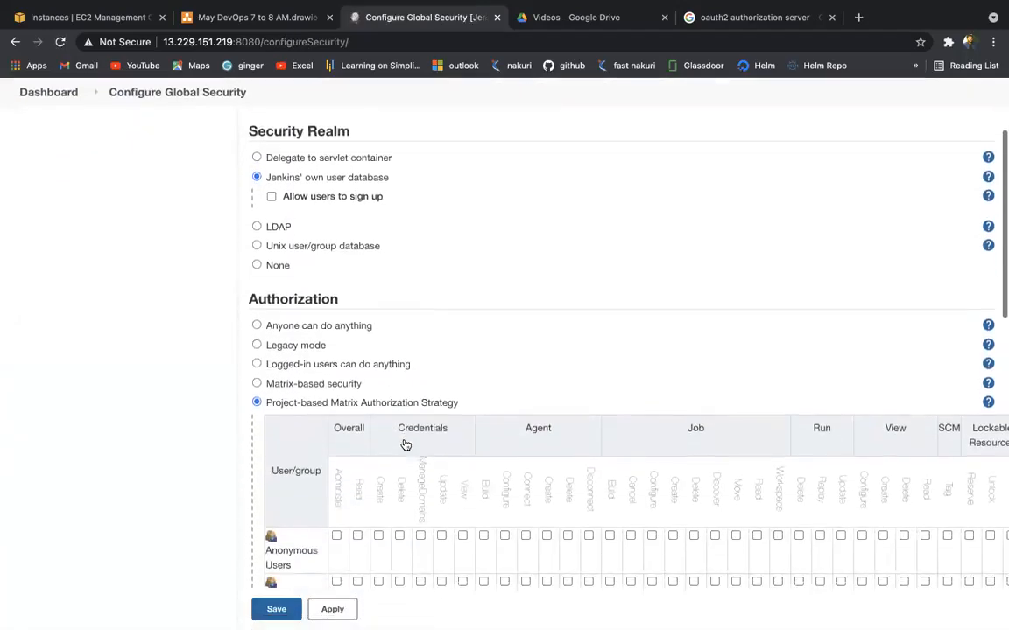
pyautogui.scroll(-4, 405, 446)
pyautogui.scroll(1, 405, 446)
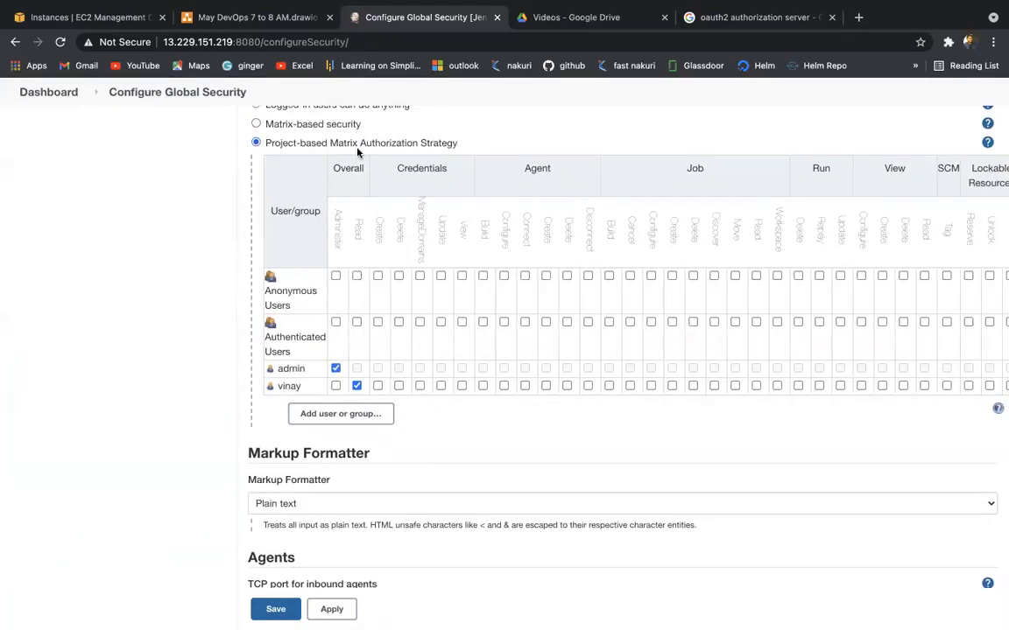
pyautogui.hscroll(3, 552, 416)
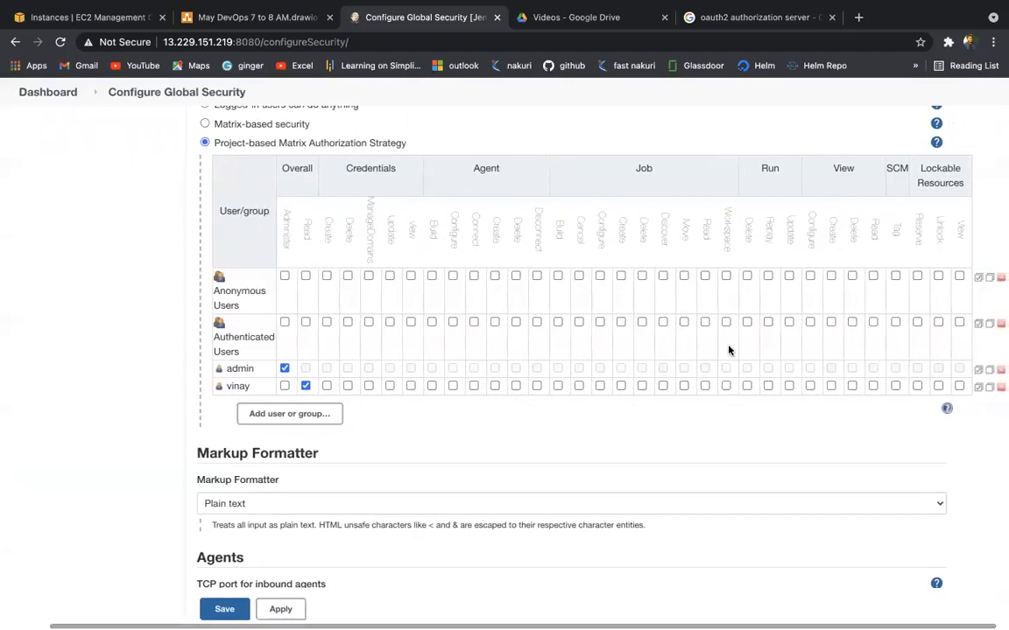
# Step: Grant the non-admin user global Job/Read, apply and save, then move to that user's session
pyautogui.click(707, 387)
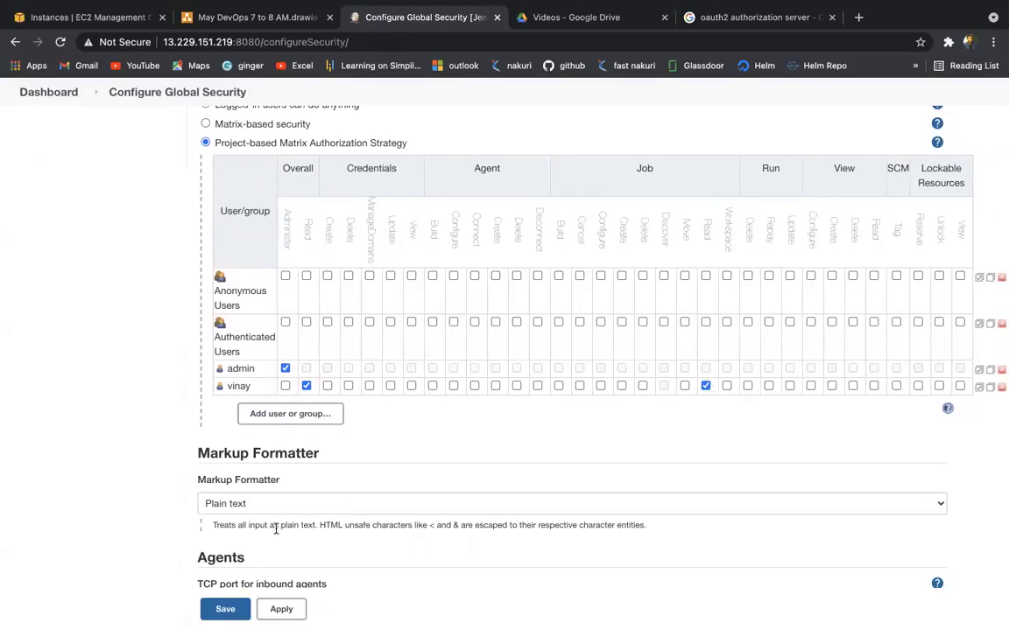
pyautogui.click(281, 608)
pyautogui.click(225, 608)
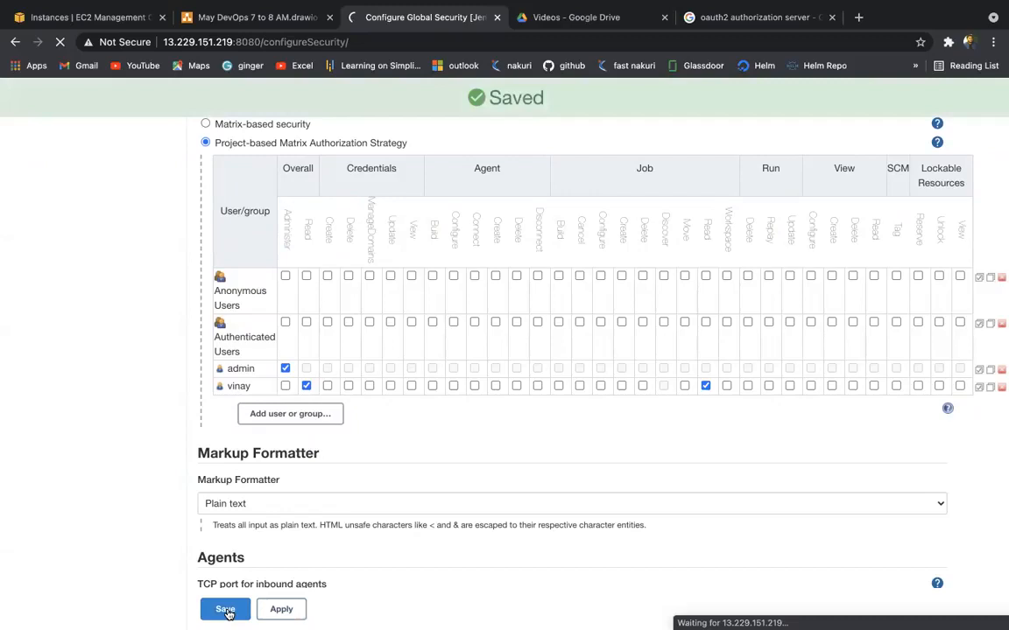
pyautogui.hotkey('ctrl', 'Right')
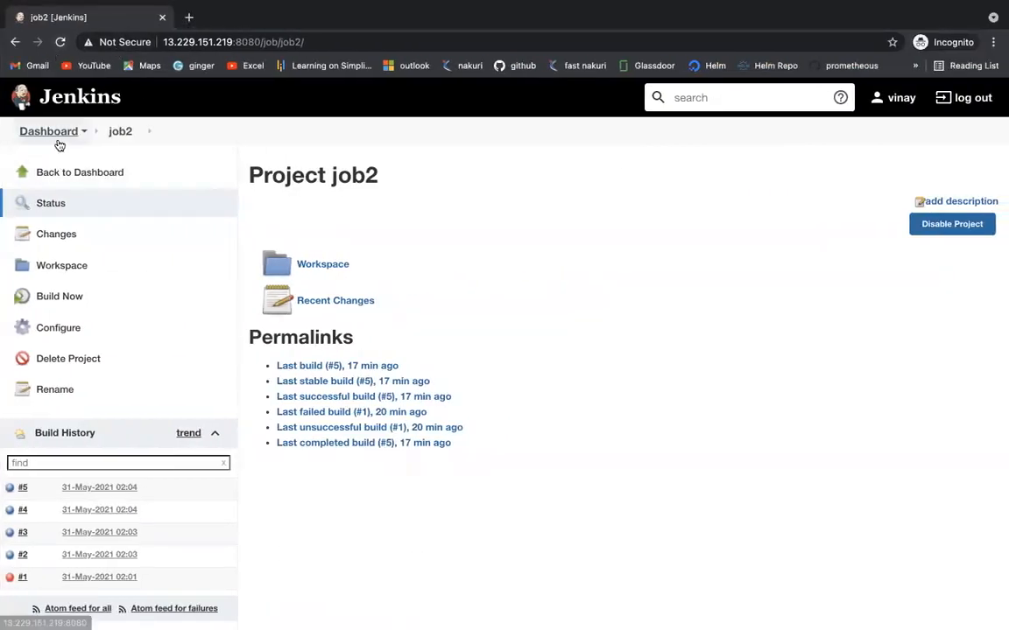
# Step: As the non-admin user, view the dashboard and the job1 and job2 project pages
pyautogui.click(29, 138)
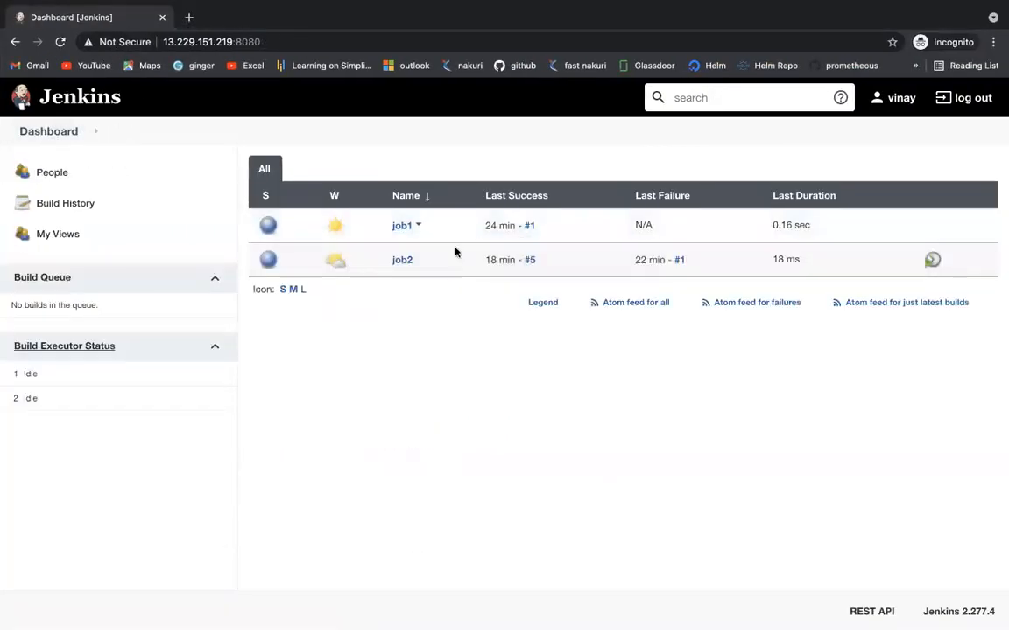
pyautogui.click(401, 225)
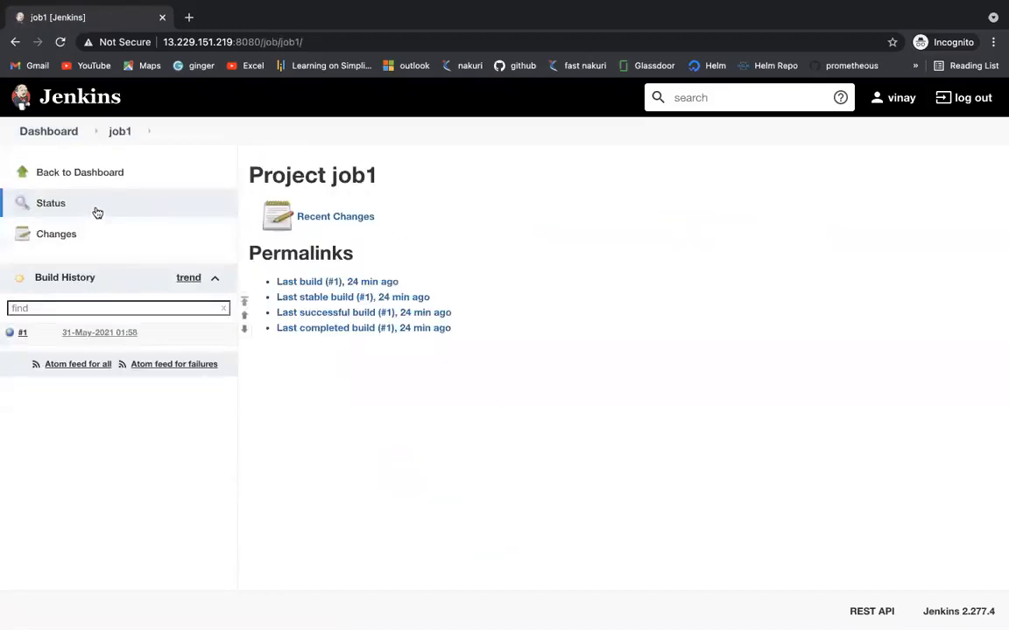
pyautogui.hscroll(-5, 347, 336)
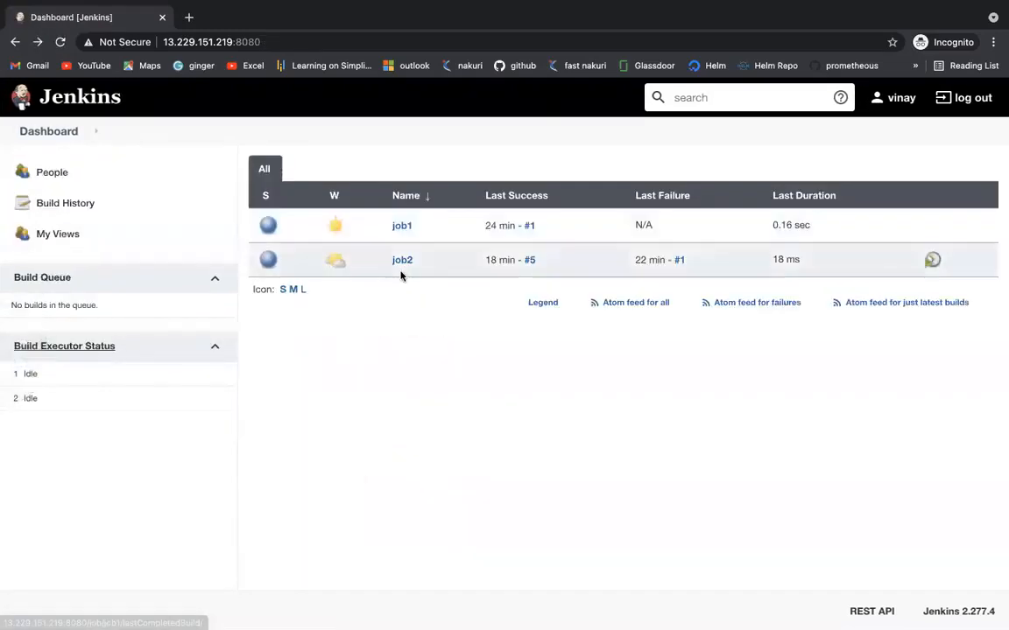
pyautogui.click(401, 261)
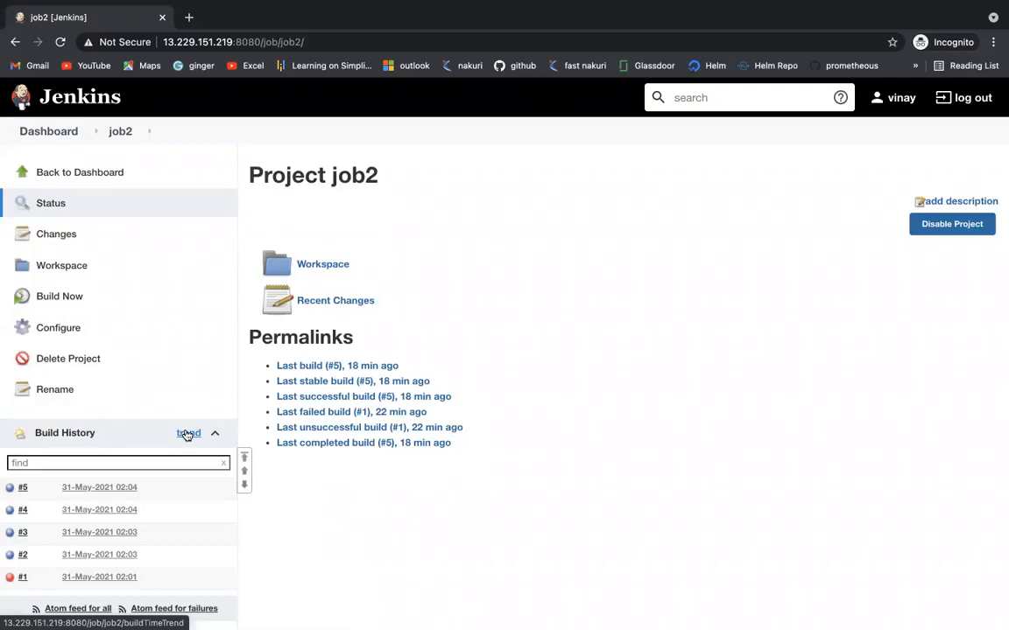
# Step: Return to the admin session and go back to the Jenkins dashboard job list
pyautogui.hotkey('ctrl', 'Left')
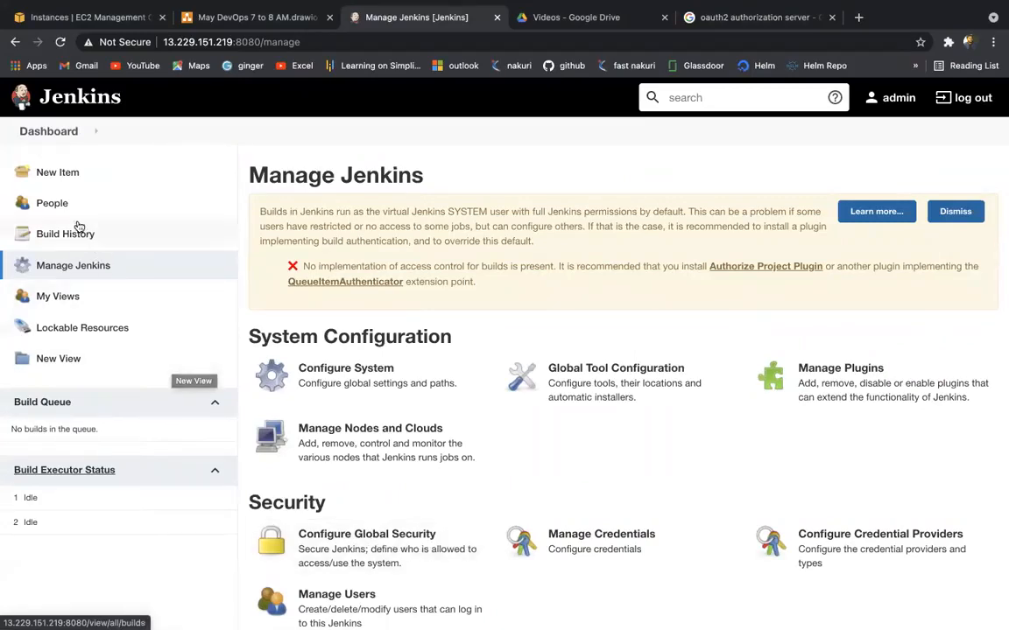
pyautogui.scroll(-1, 63, 202)
pyautogui.scroll(1, 74, 280)
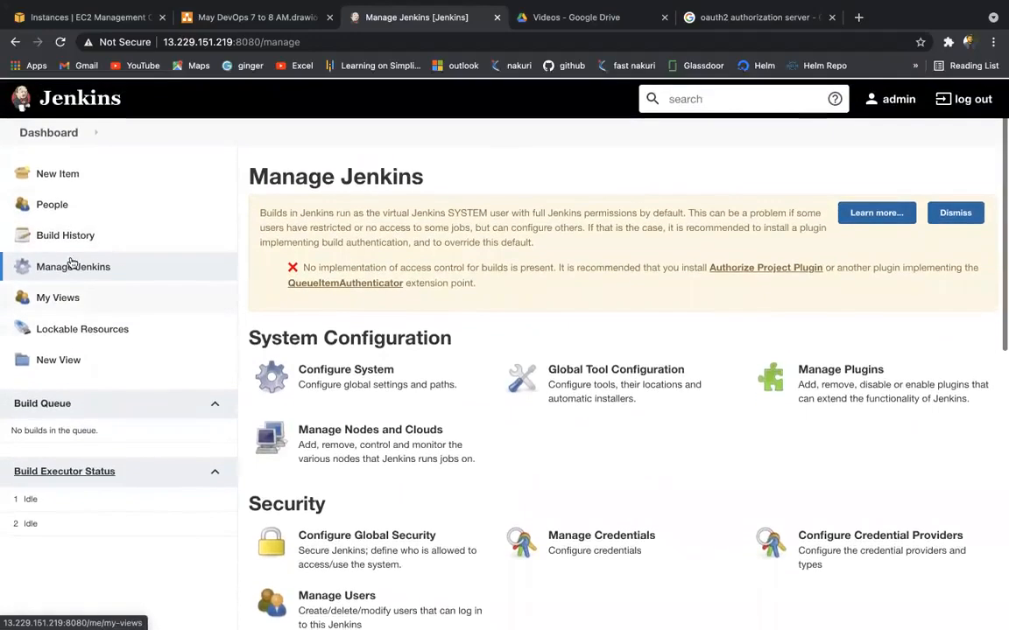
pyautogui.click(30, 130)
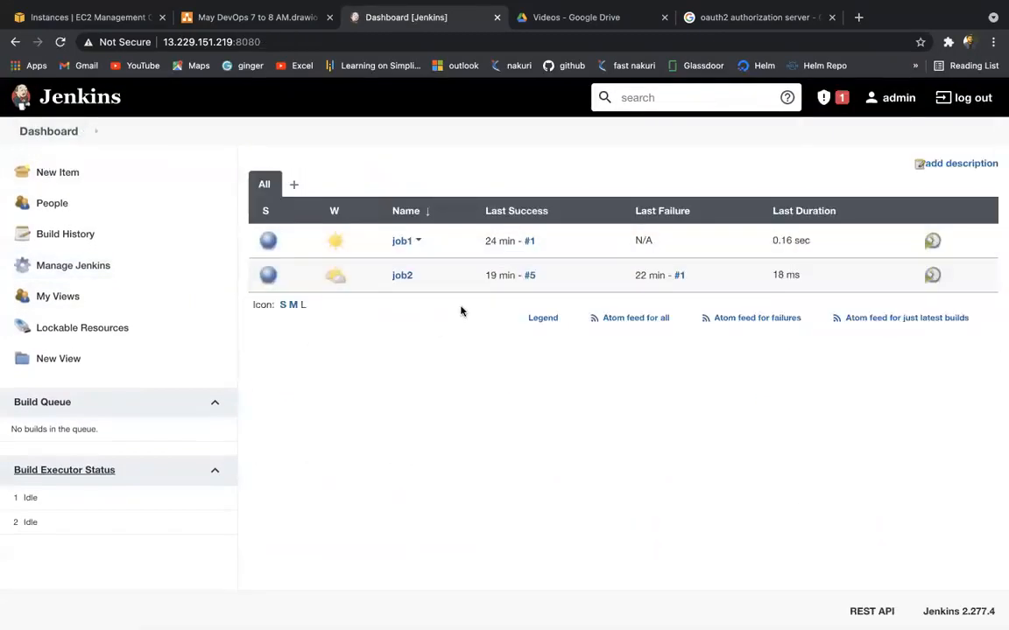
# Step: In draw.io, move the Matrix Based authorization box above the job1 stack
pyautogui.moveTo(333, 273)
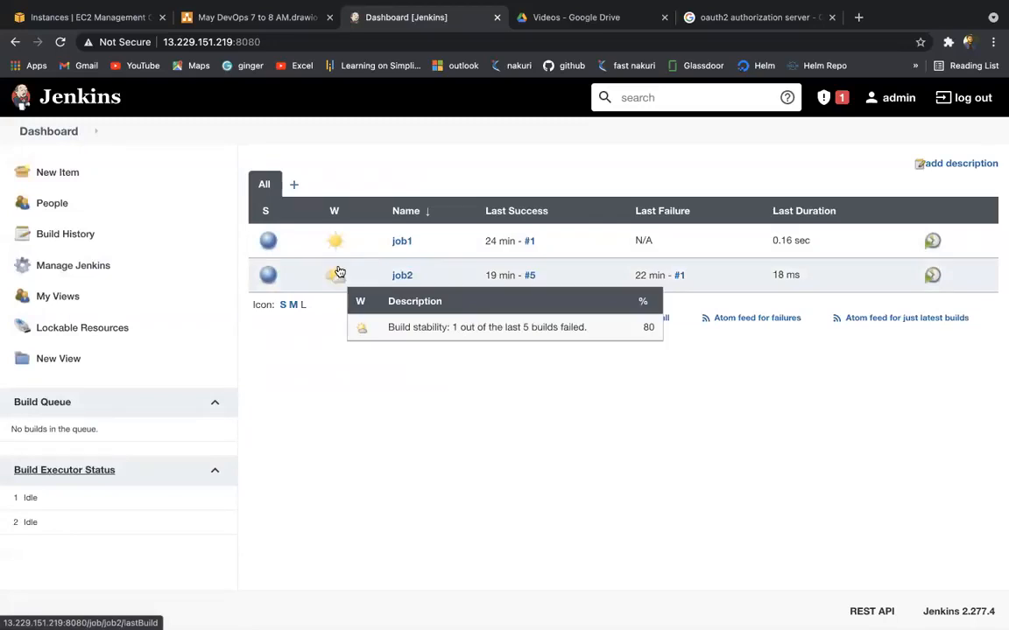
pyautogui.click(229, 19)
pyautogui.moveTo(307, 278); pyautogui.dragTo(286, 283)
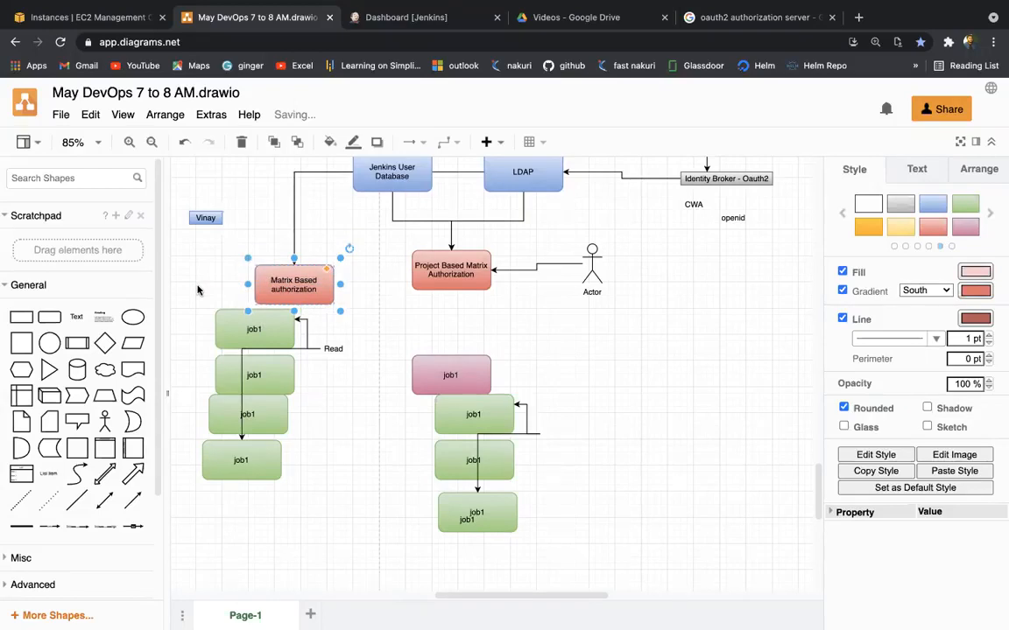
pyautogui.click(372, 263)
pyautogui.click(452, 274)
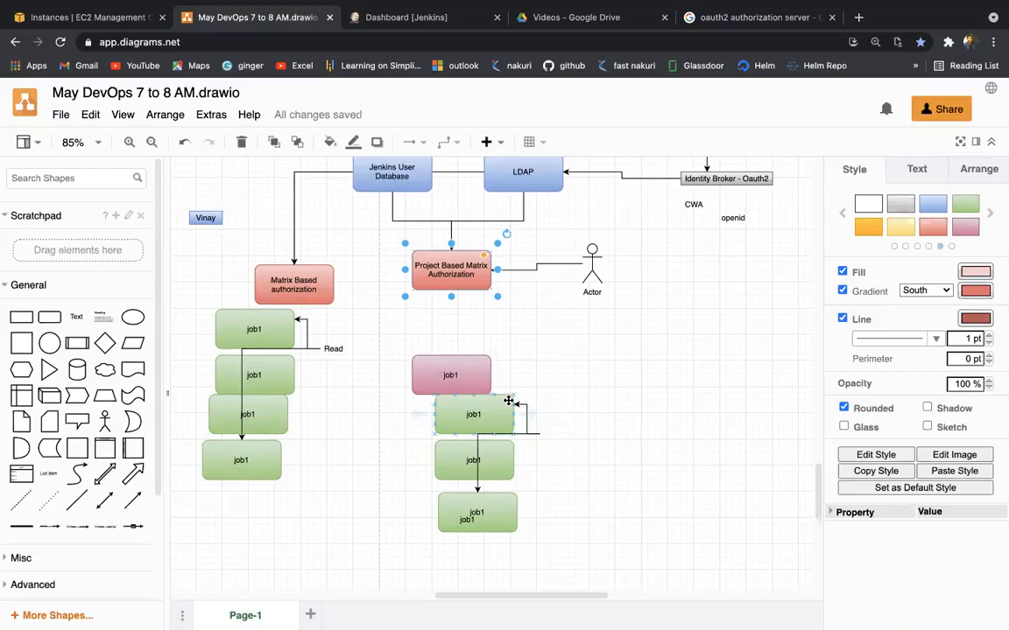
pyautogui.moveTo(384, 8)
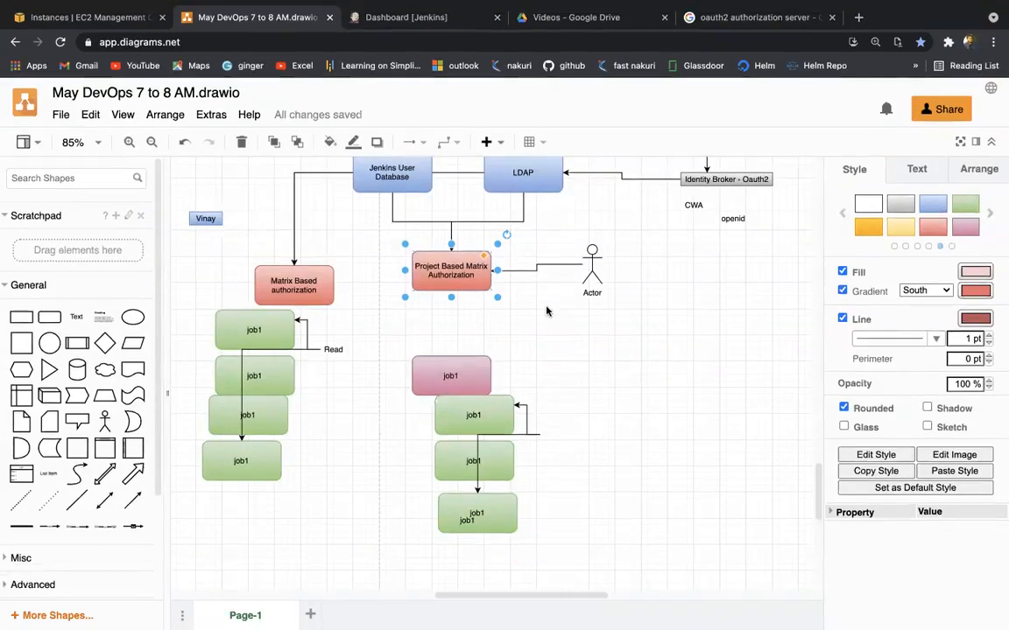
pyautogui.click(547, 310)
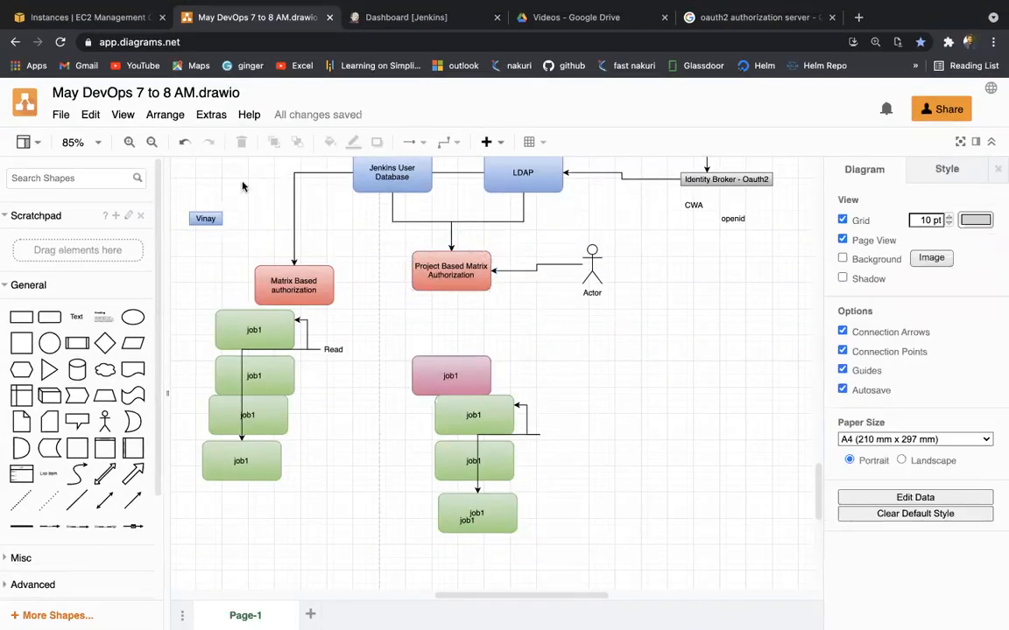
pyautogui.click(348, 21)
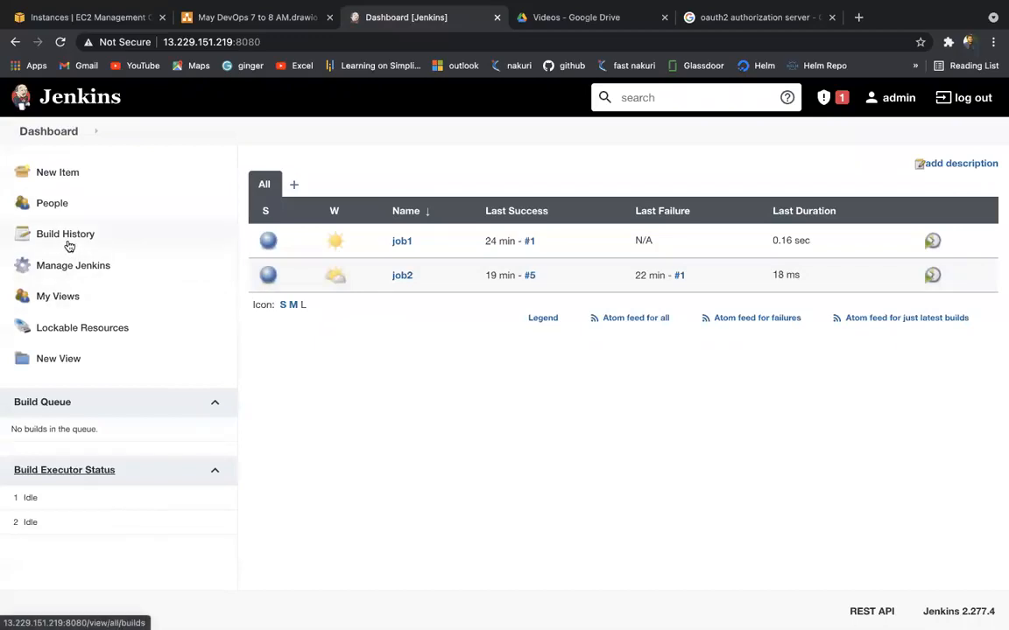
pyautogui.click(272, 20)
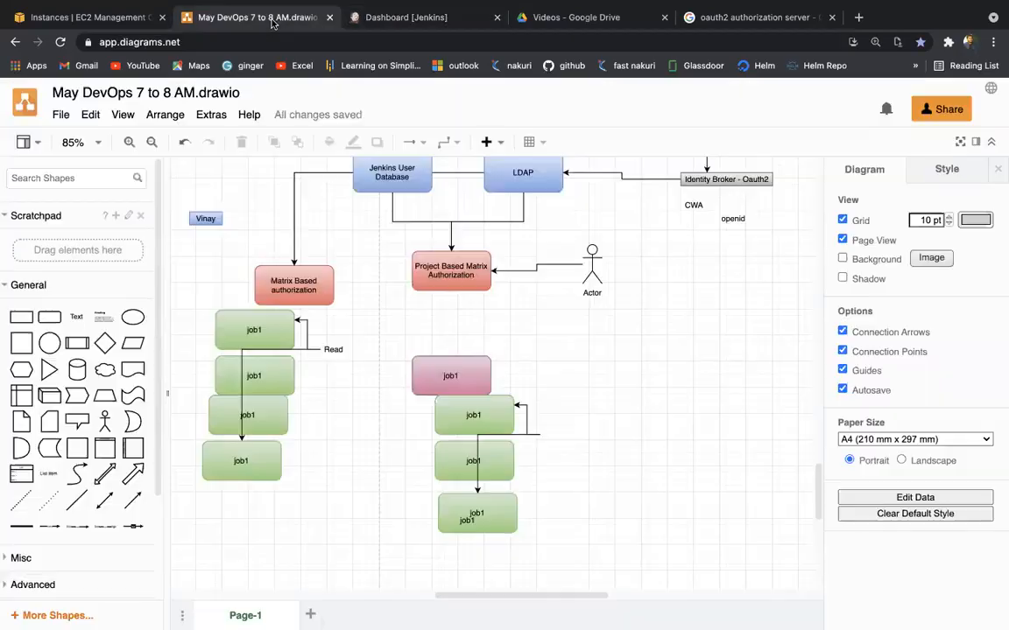
pyautogui.scroll(-6, 418, 343)
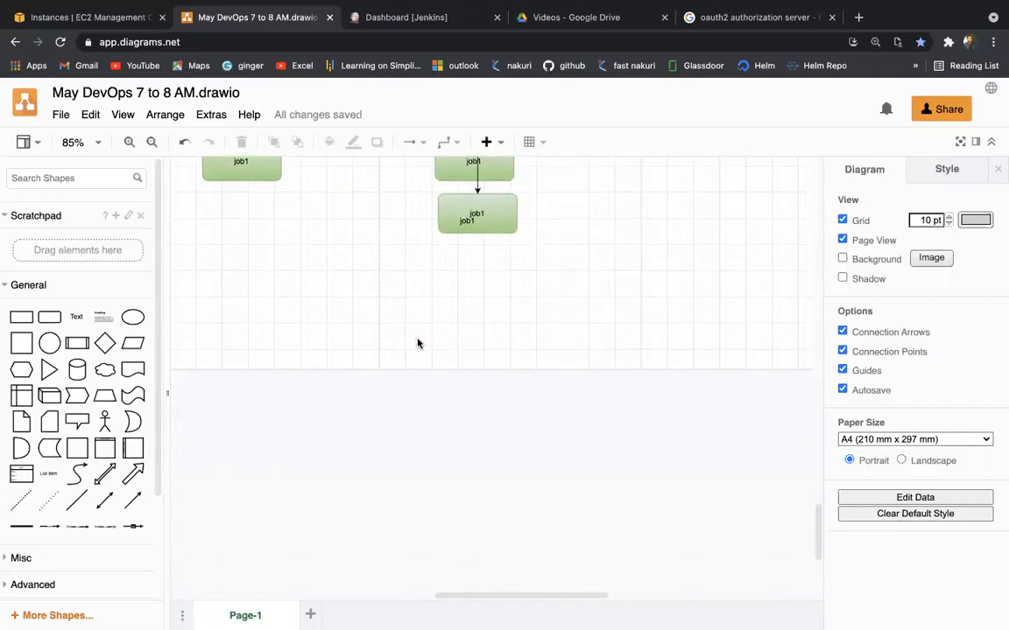
pyautogui.moveTo(111, 344)
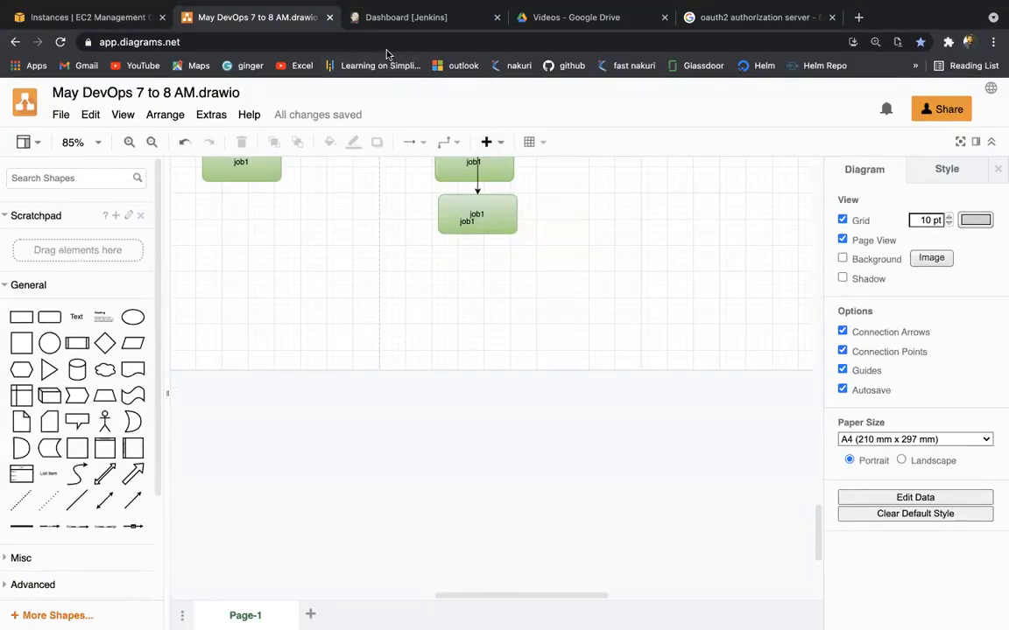
# Step: Check job1 build #1's console output and highlight the line showing admin started it
pyautogui.click(412, 18)
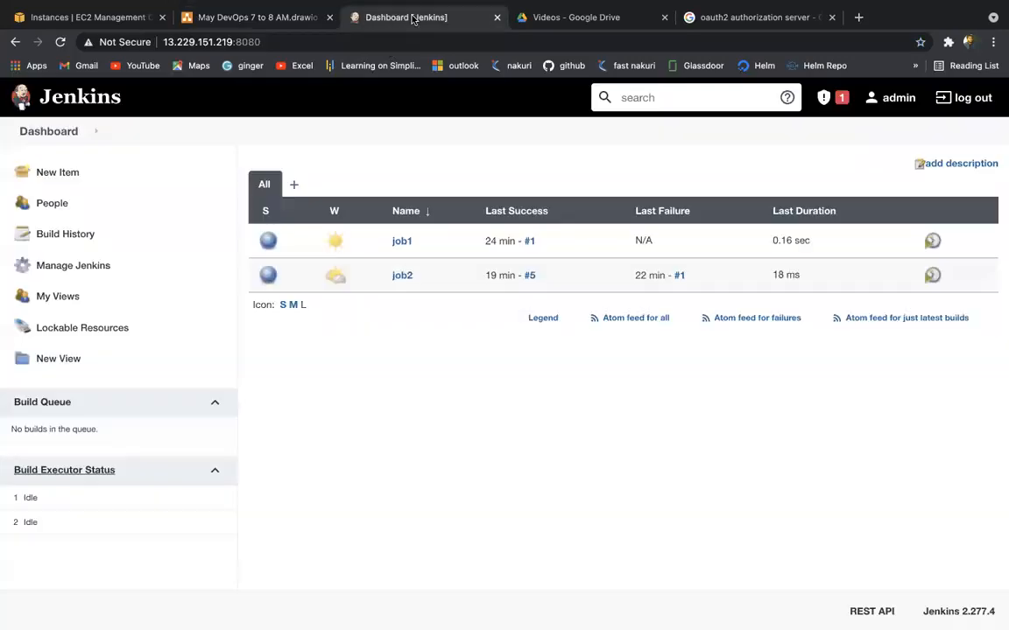
pyautogui.click(403, 242)
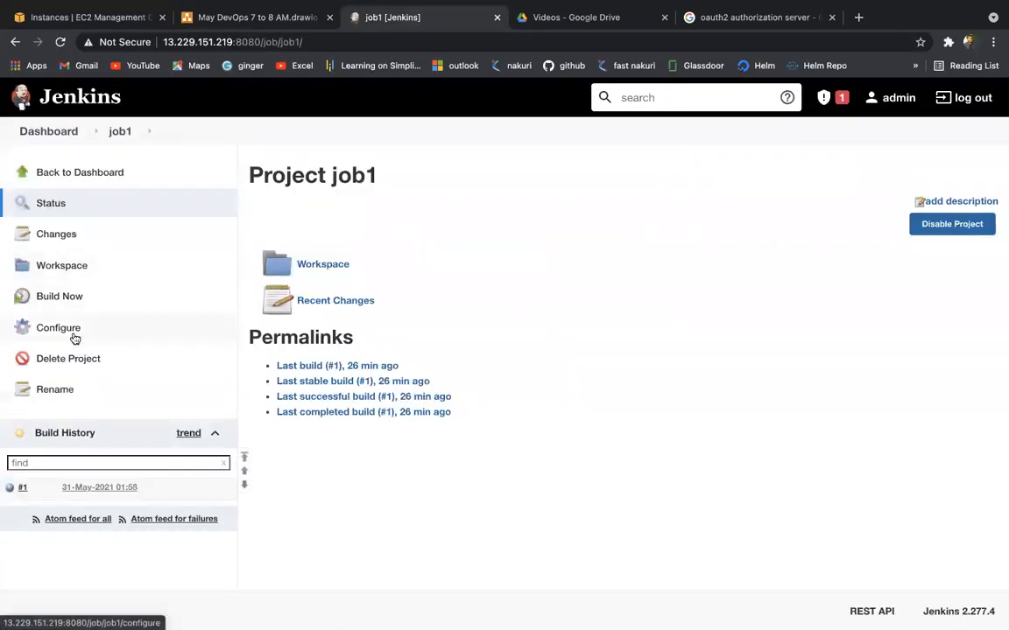
pyautogui.click(11, 487)
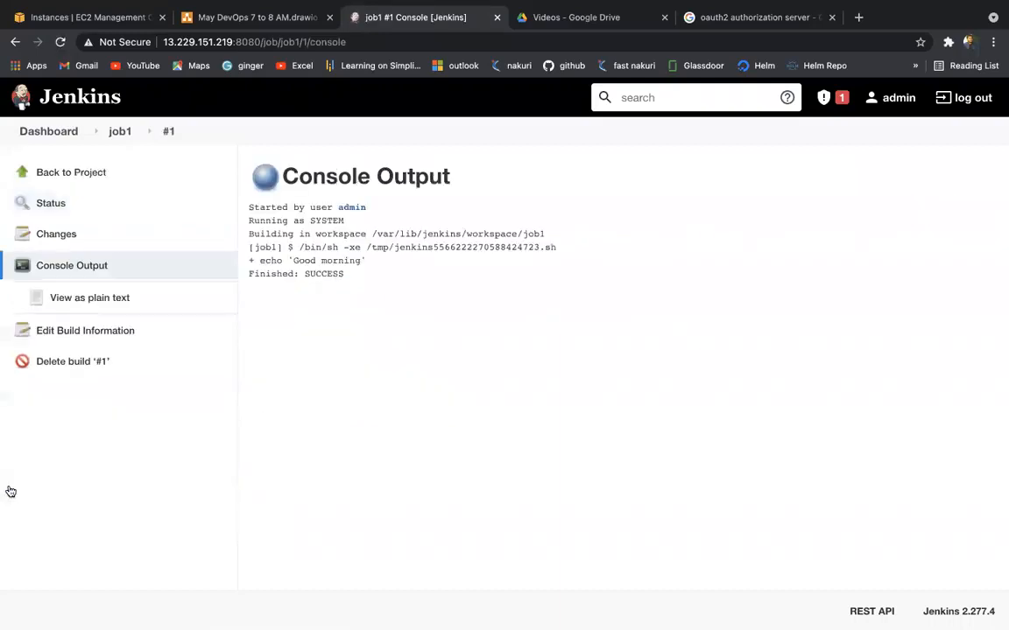
pyautogui.moveTo(270, 208); pyautogui.dragTo(377, 214)
# Step: As the non-admin user, build job2 and confirm in build #6's console who started it
pyautogui.hotkey('ctrl', 'Right')
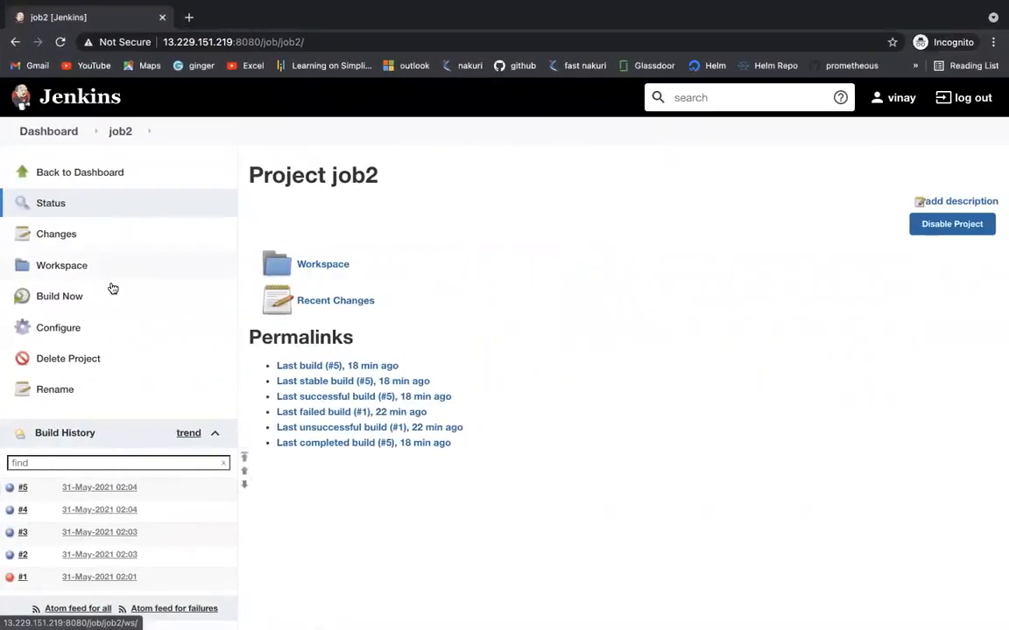
pyautogui.click(58, 297)
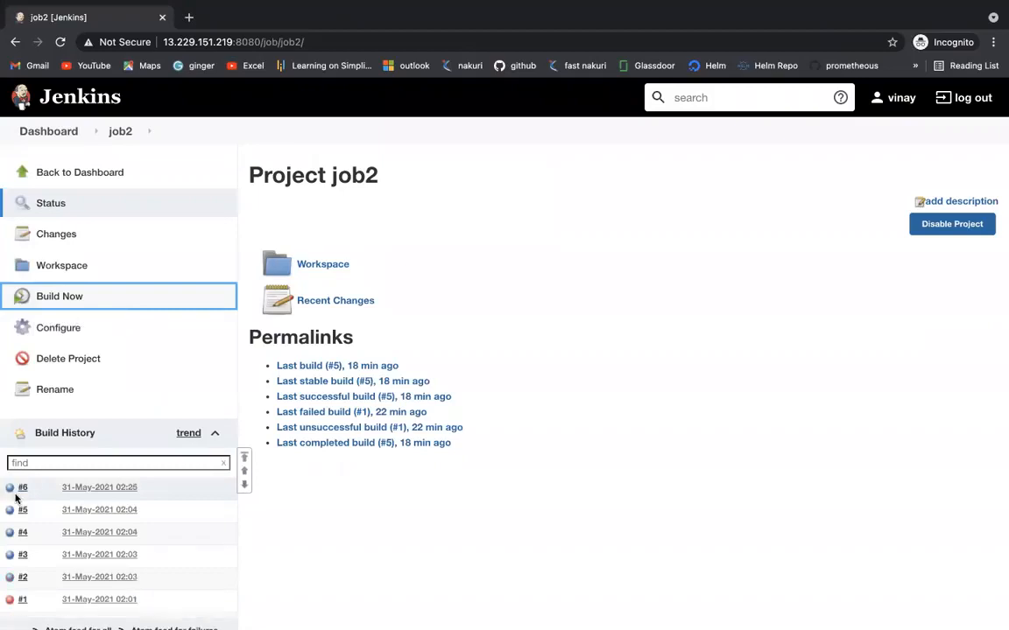
pyautogui.click(12, 488)
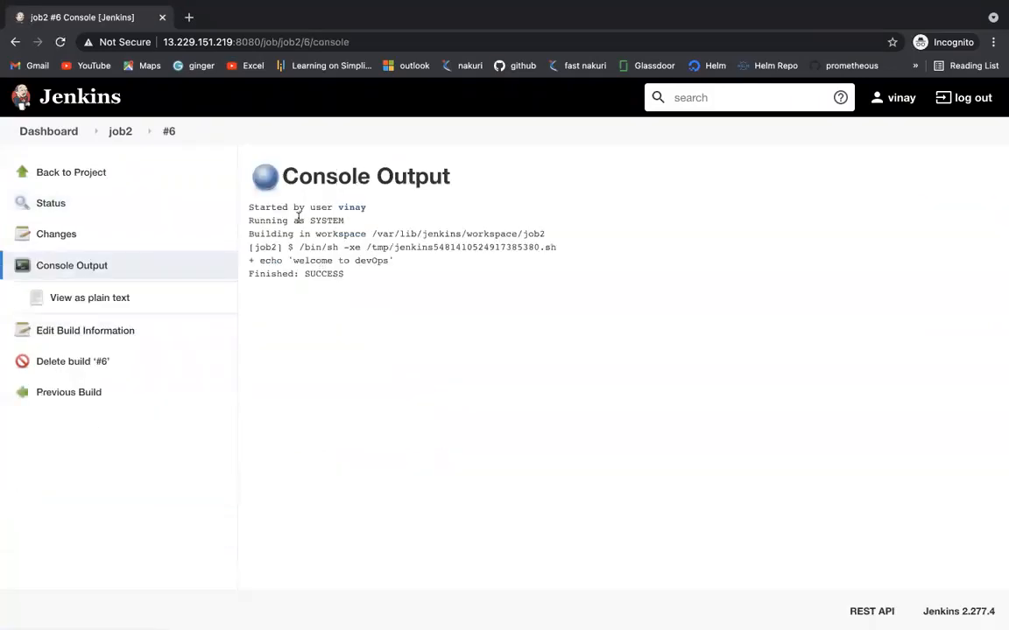
pyautogui.moveTo(283, 208); pyautogui.dragTo(367, 215)
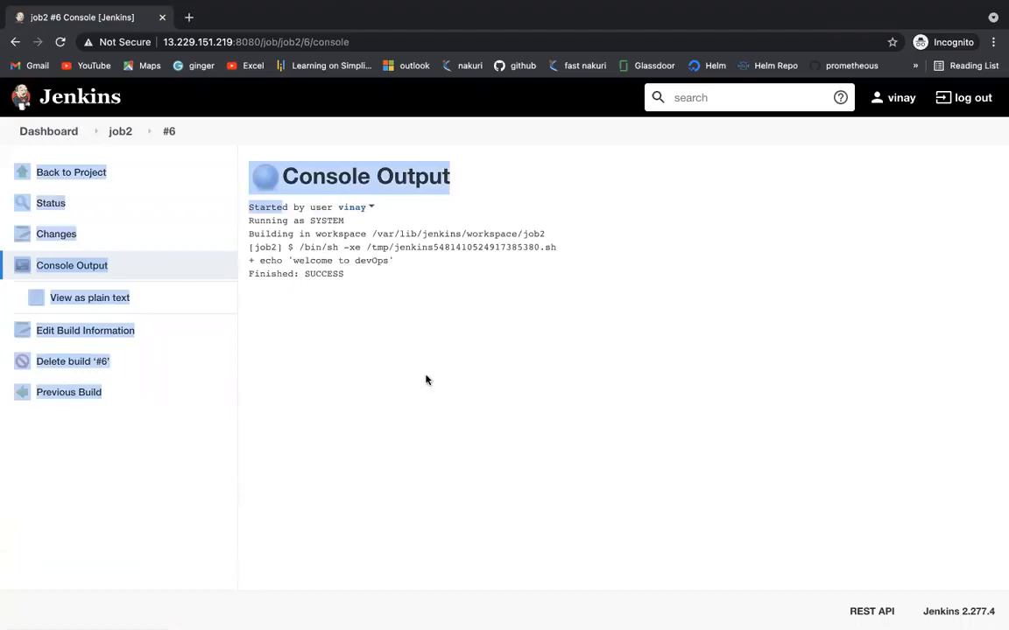
pyautogui.click(433, 394)
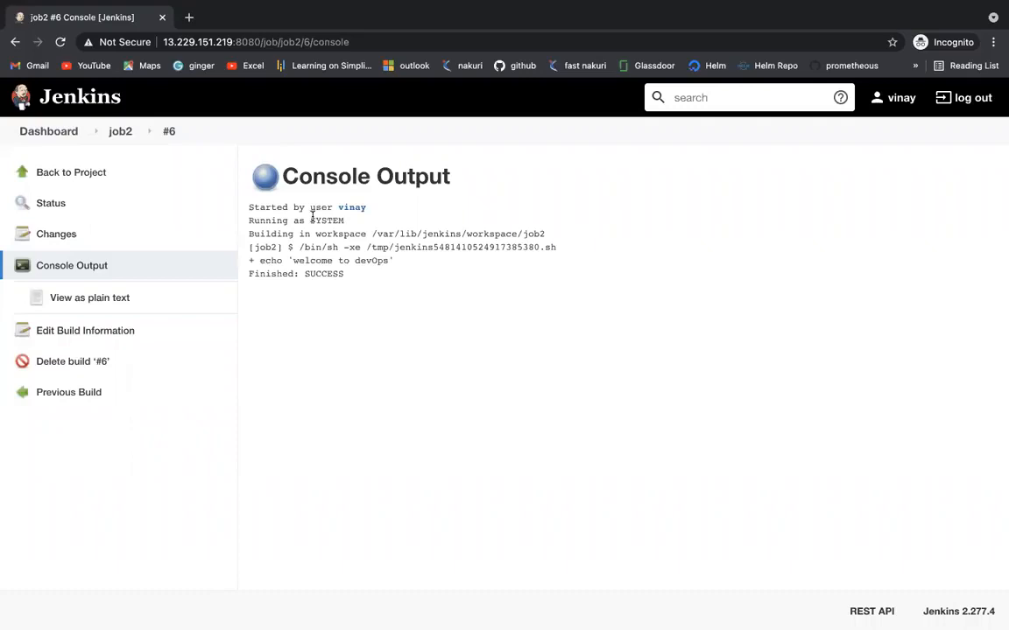
# Step: Back in the admin session, add a blank rounded rectangle below the job boxes in draw.io
pyautogui.hotkey('ctrl', 'Left')
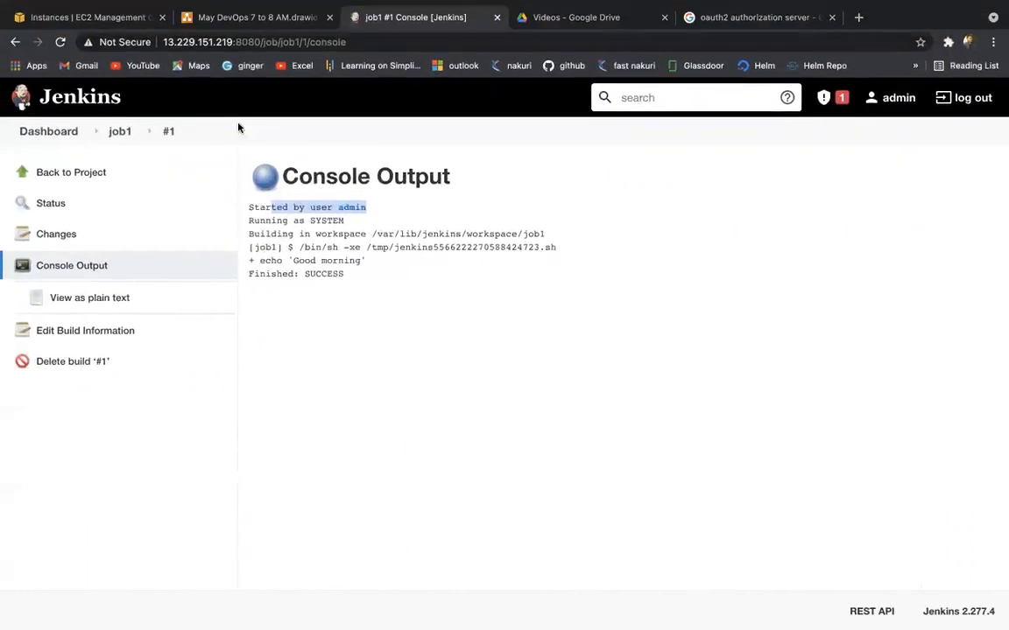
pyautogui.moveTo(263, 1)
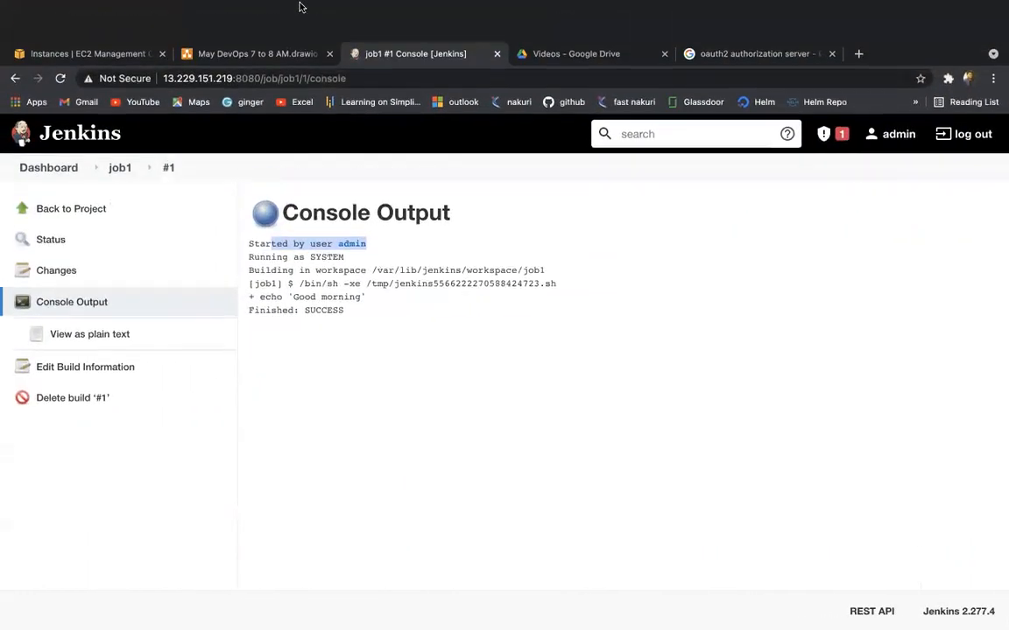
pyautogui.click(263, 54)
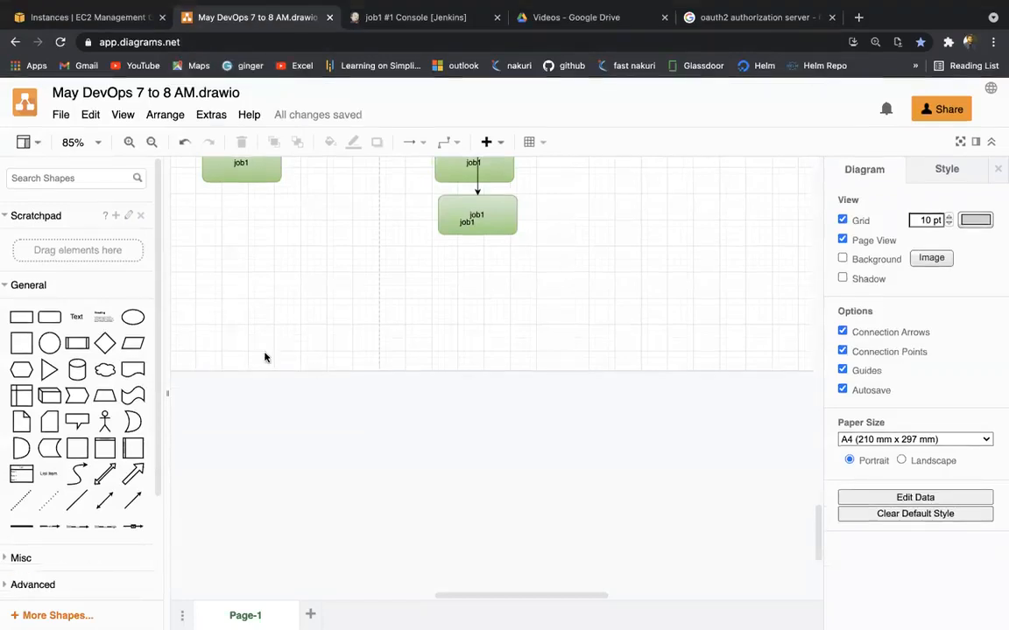
pyautogui.click(49, 317)
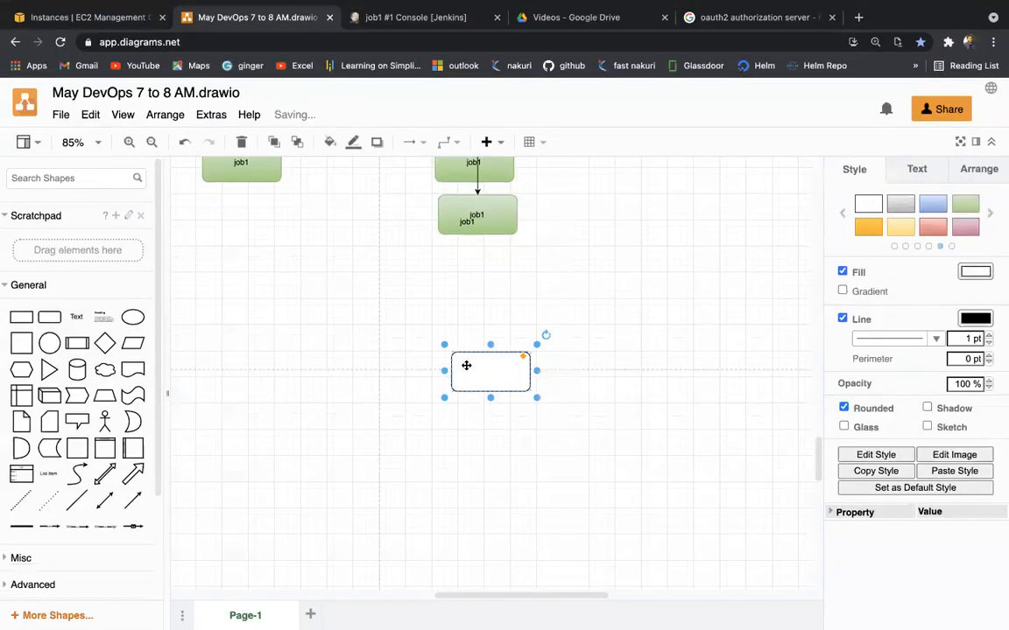
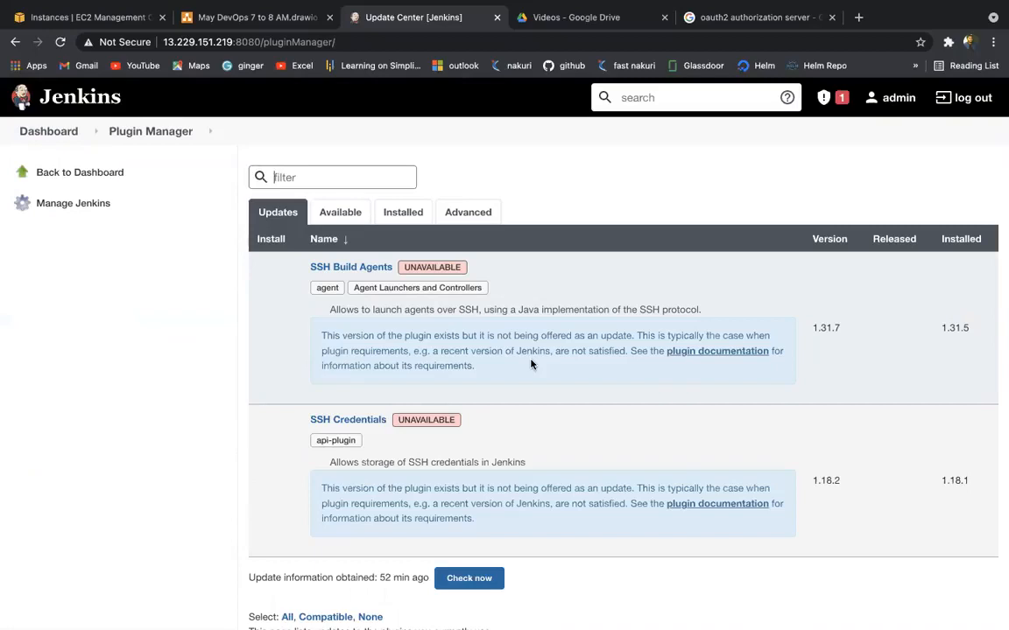
# Step: Review the pending plugin updates, then switch to the Available plugins list
pyautogui.scroll(-1, 531, 364)
pyautogui.scroll(1, 530, 364)
pyautogui.click(338, 210)
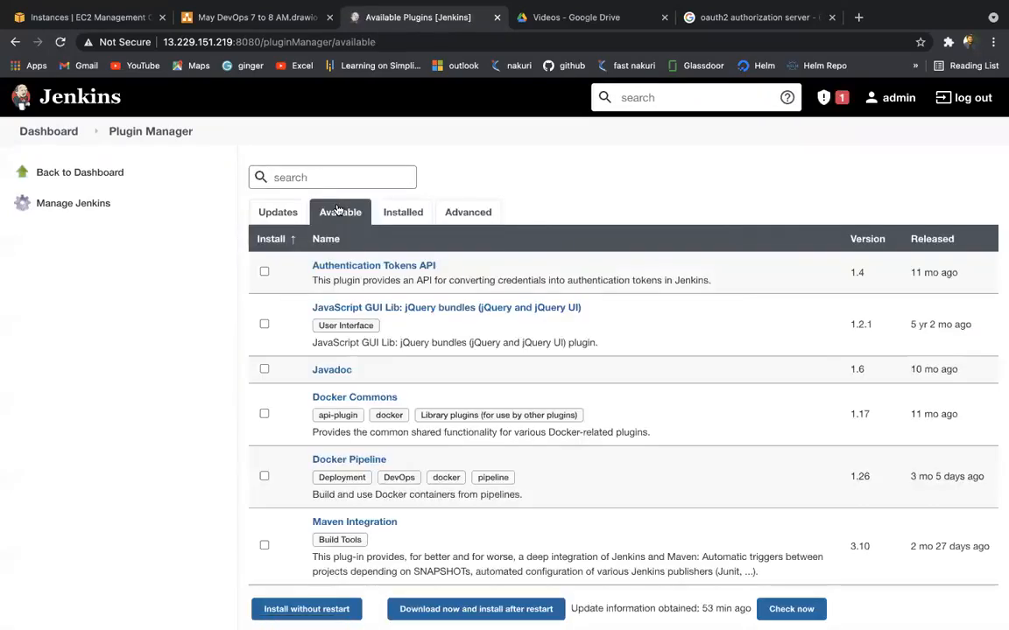
# Step: Browse the available plugins, then look through the installed plugins list
pyautogui.scroll(-5, 376, 348)
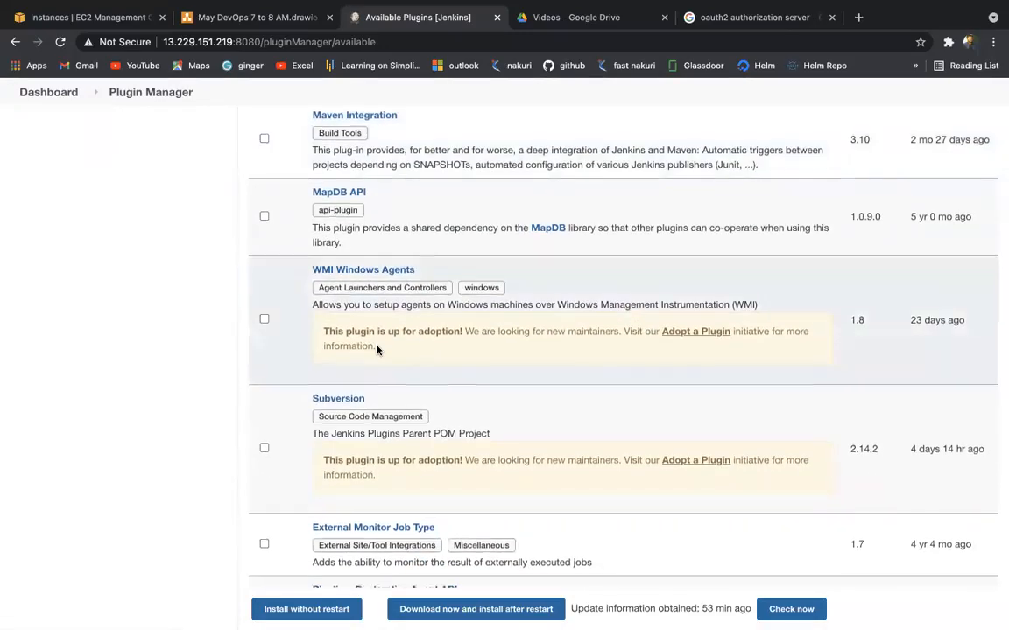
pyautogui.scroll(-4, 376, 351)
pyautogui.scroll(10, 377, 350)
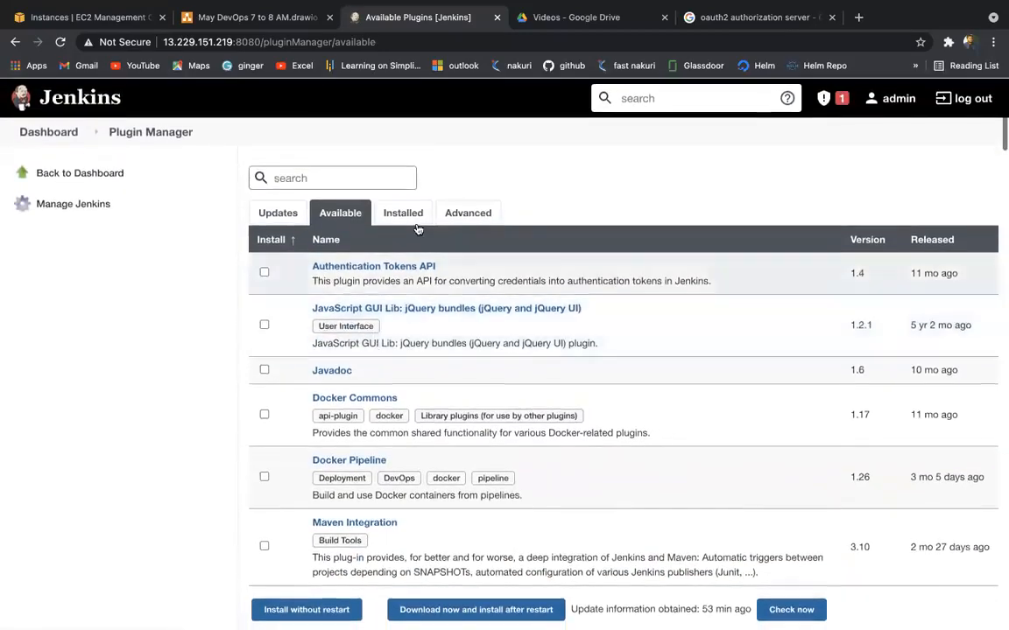
pyautogui.click(403, 215)
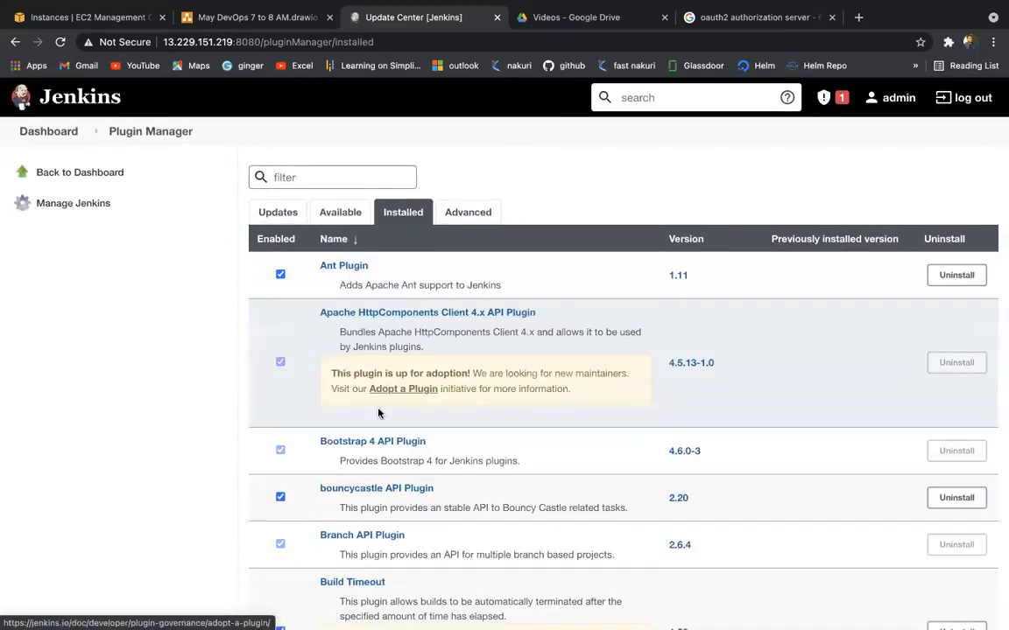
pyautogui.scroll(-1, 378, 413)
pyautogui.scroll(-3, 378, 413)
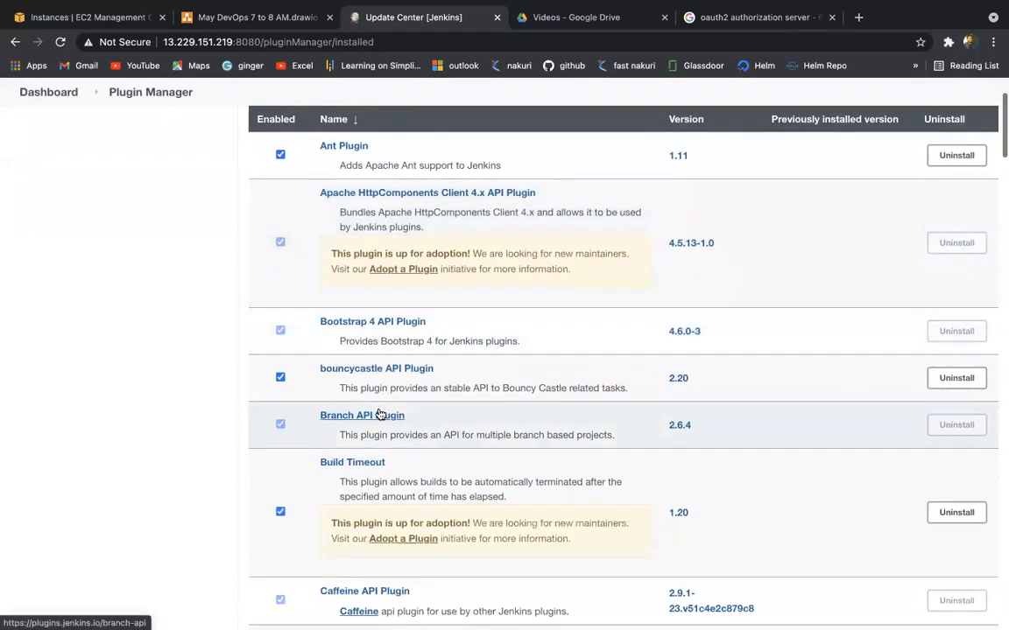
pyautogui.scroll(-3, 380, 414)
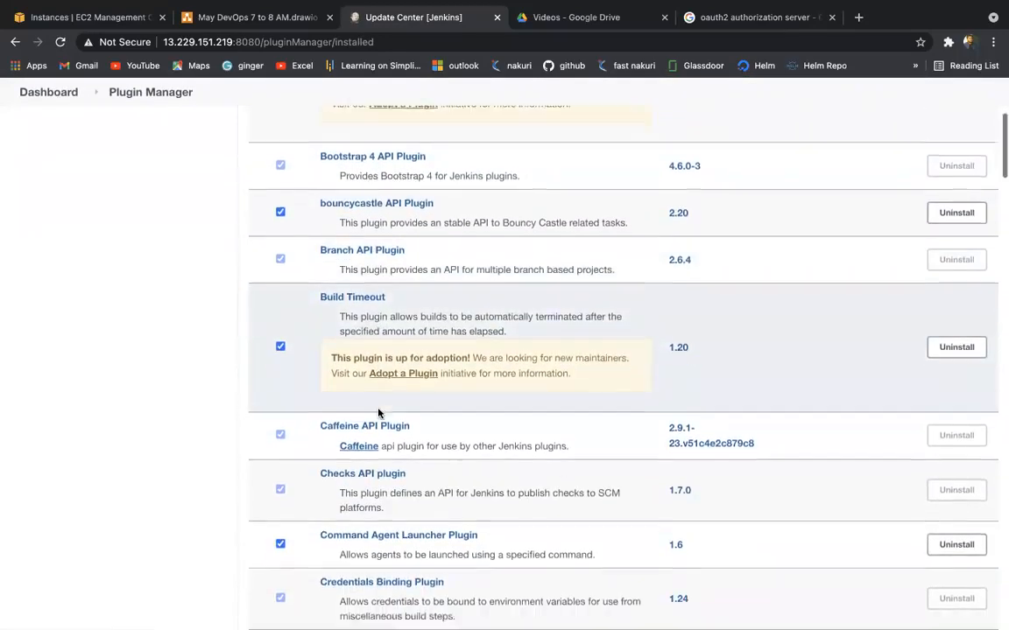
pyautogui.scroll(-5, 378, 414)
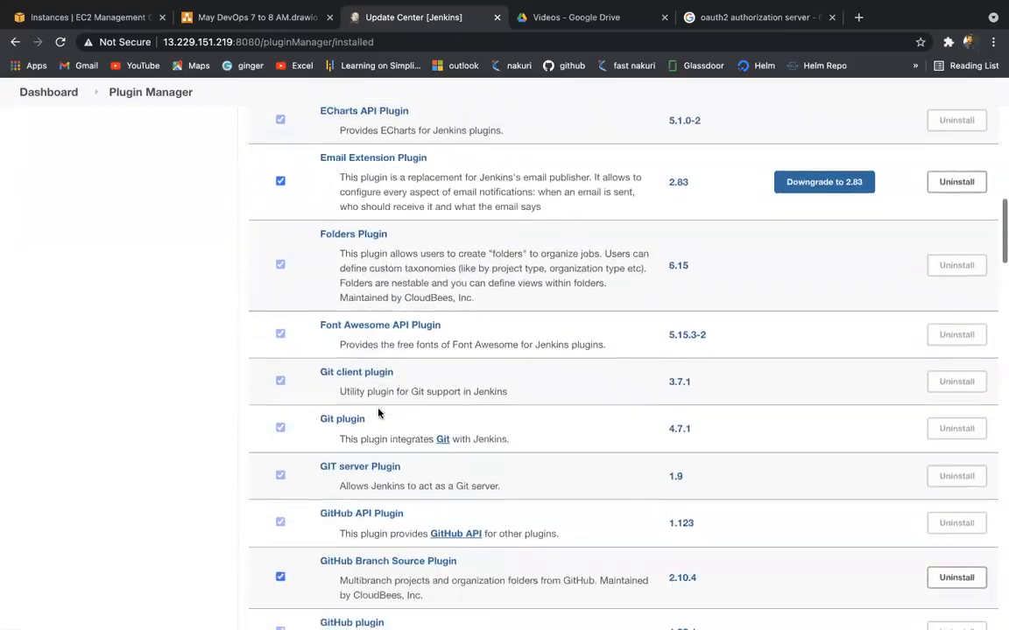
pyautogui.scroll(5, 378, 413)
pyautogui.scroll(7, 378, 414)
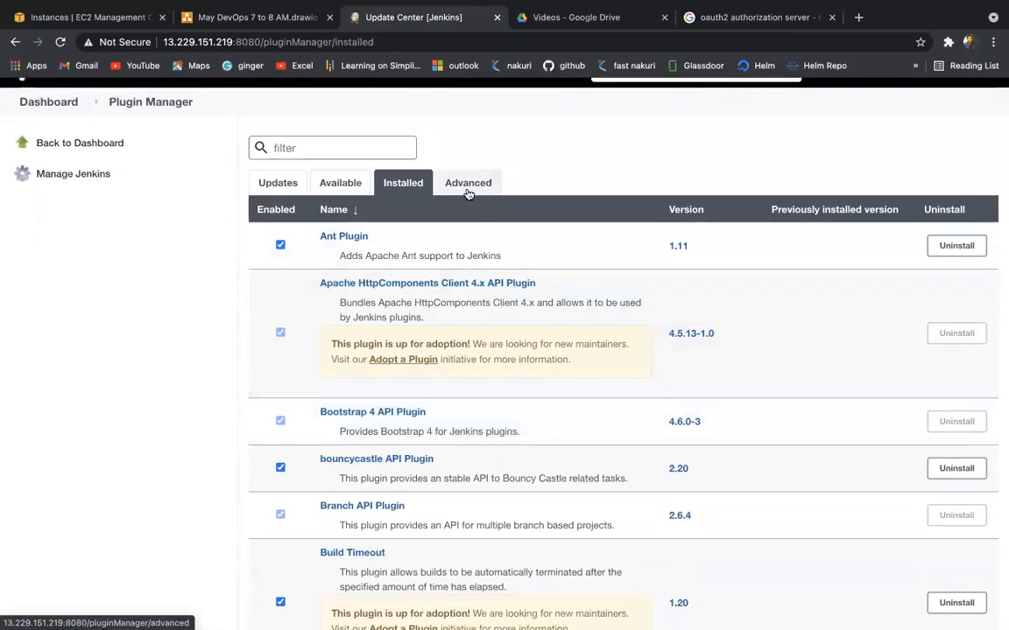
# Step: Look over the Advanced plugin settings, then return to the Available plugins list
pyautogui.click(468, 183)
pyautogui.scroll(-2, 436, 371)
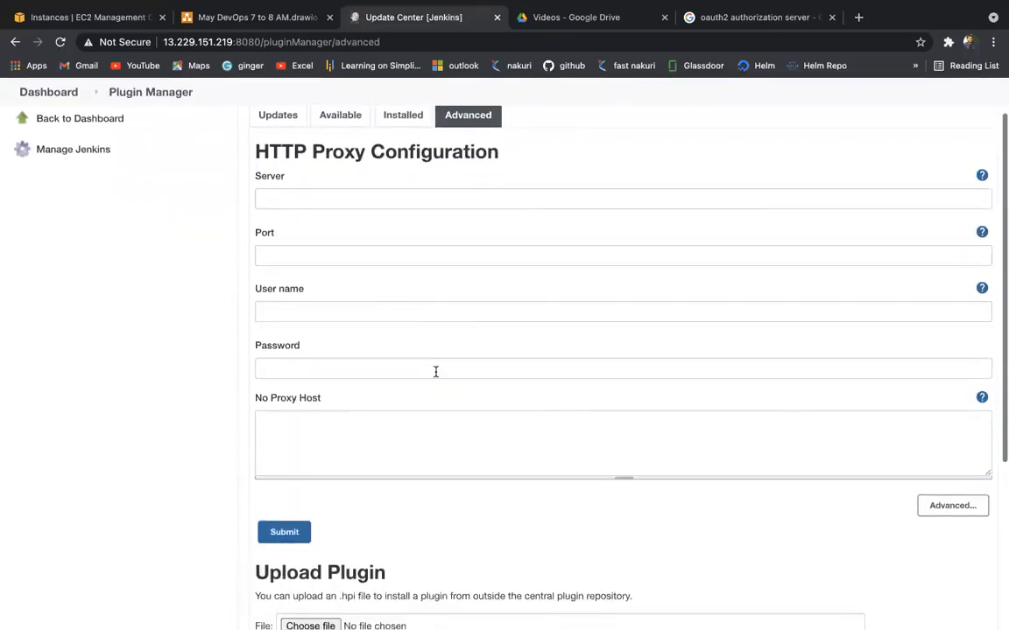
pyautogui.scroll(-4, 435, 376)
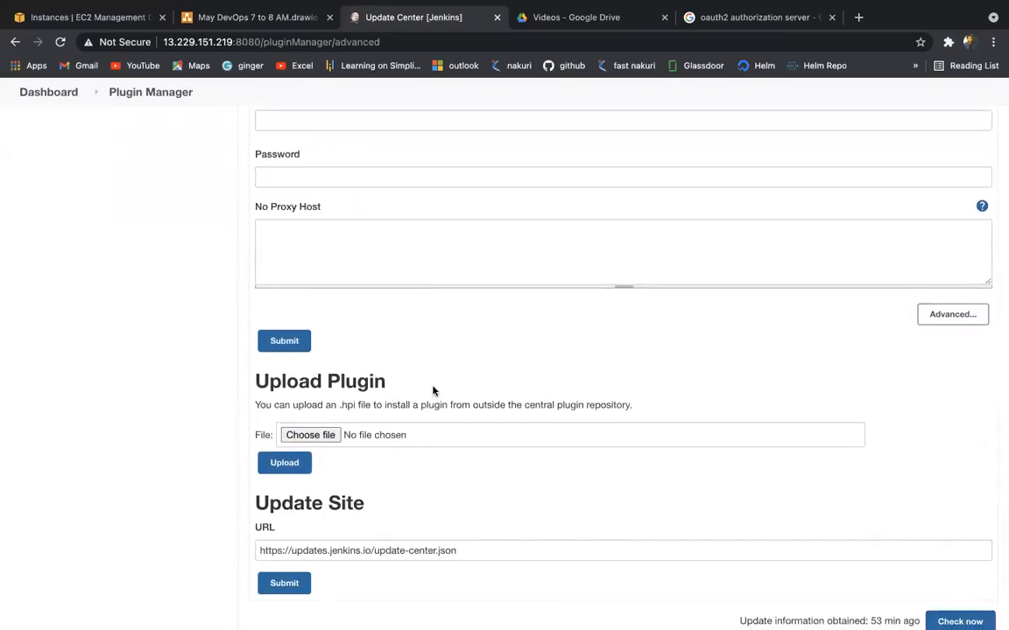
pyautogui.scroll(-1, 434, 390)
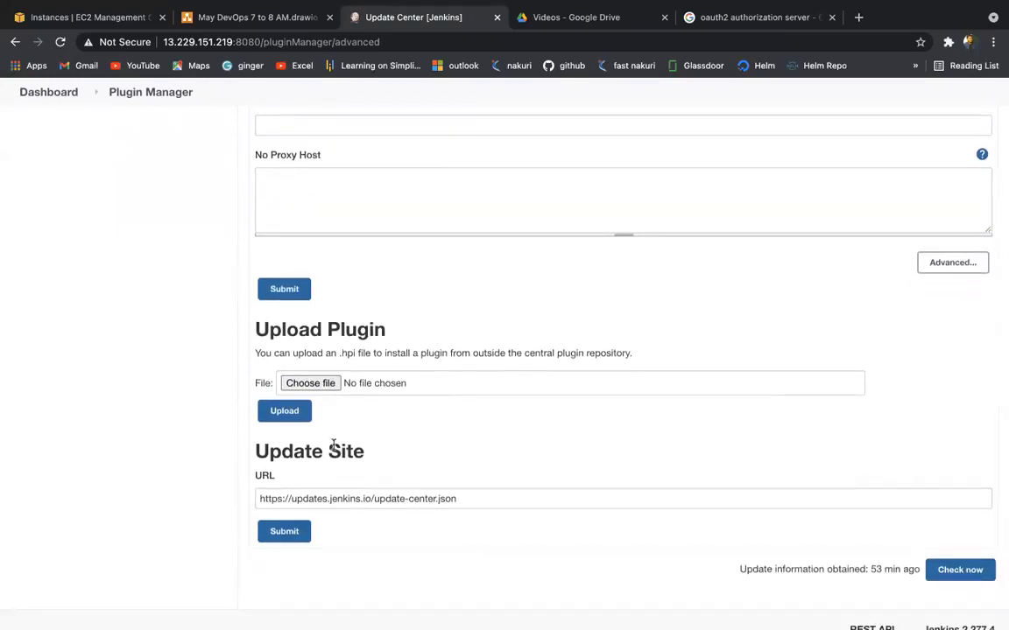
pyautogui.scroll(8, 372, 432)
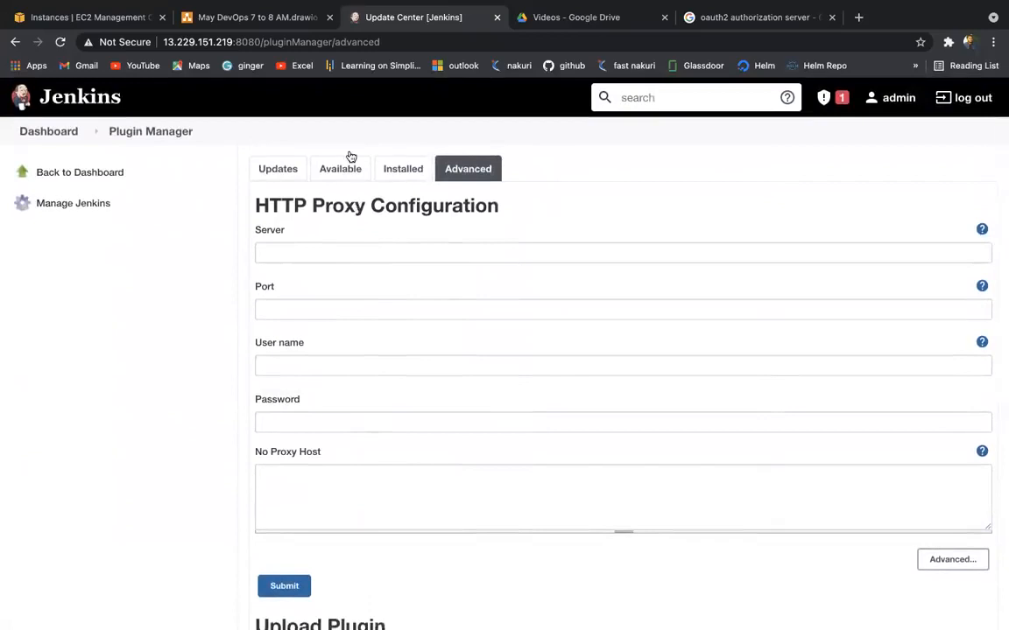
pyautogui.click(337, 167)
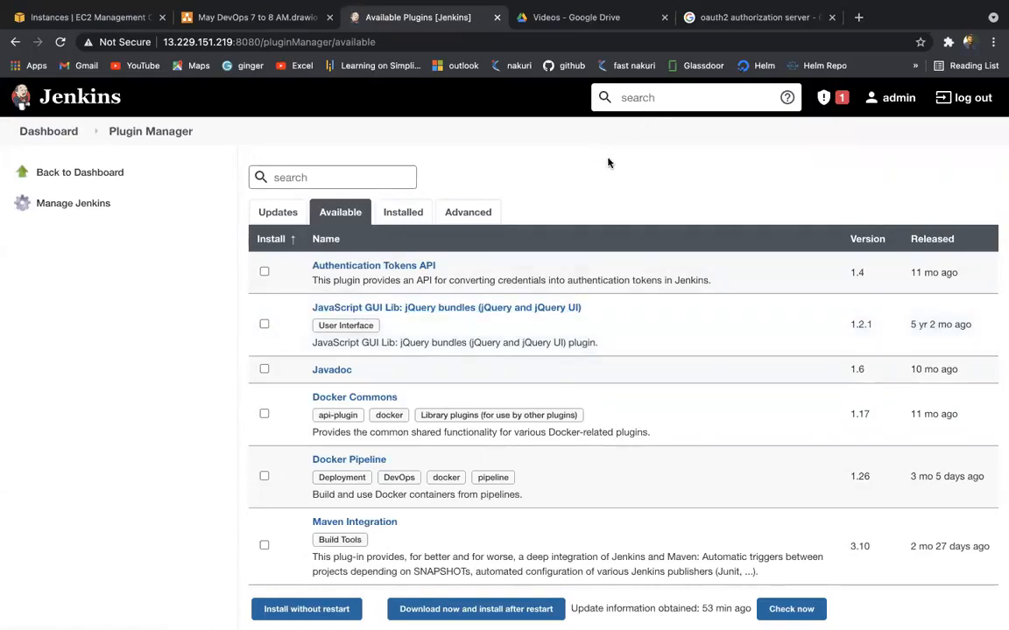
# Step: Filter the available plugins for 'Audit tr'
pyautogui.hotkey('ctrl', 'f')
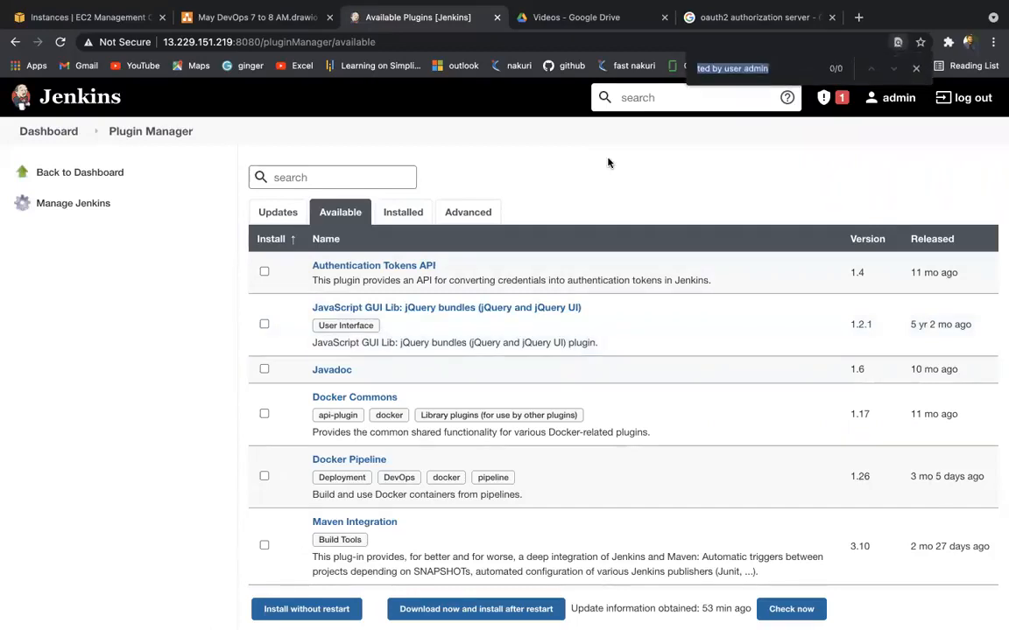
pyautogui.write('Audit')
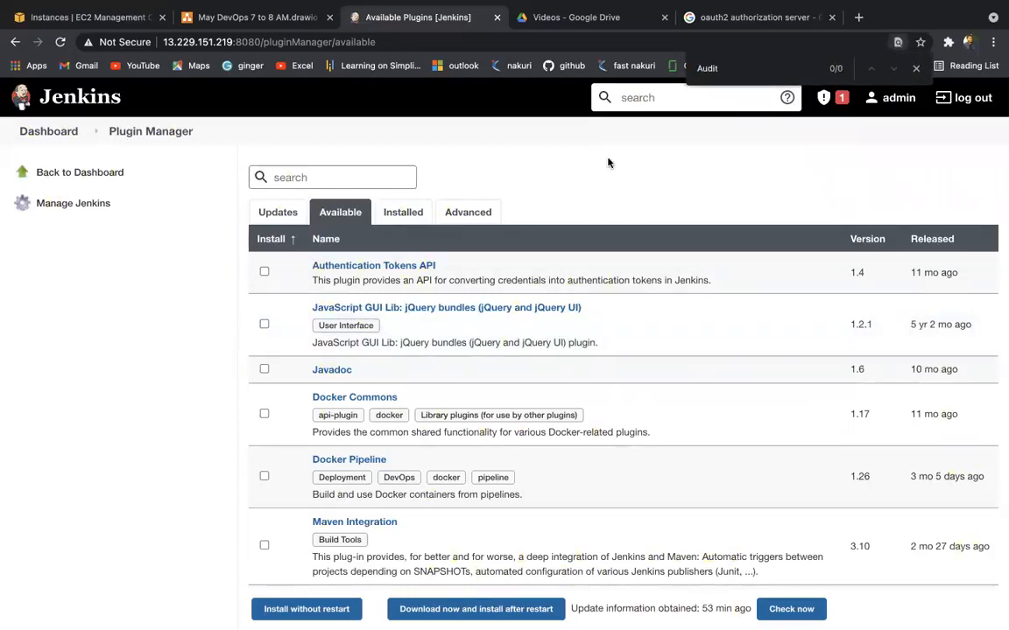
pyautogui.click(358, 176)
pyautogui.write('Audit tr')
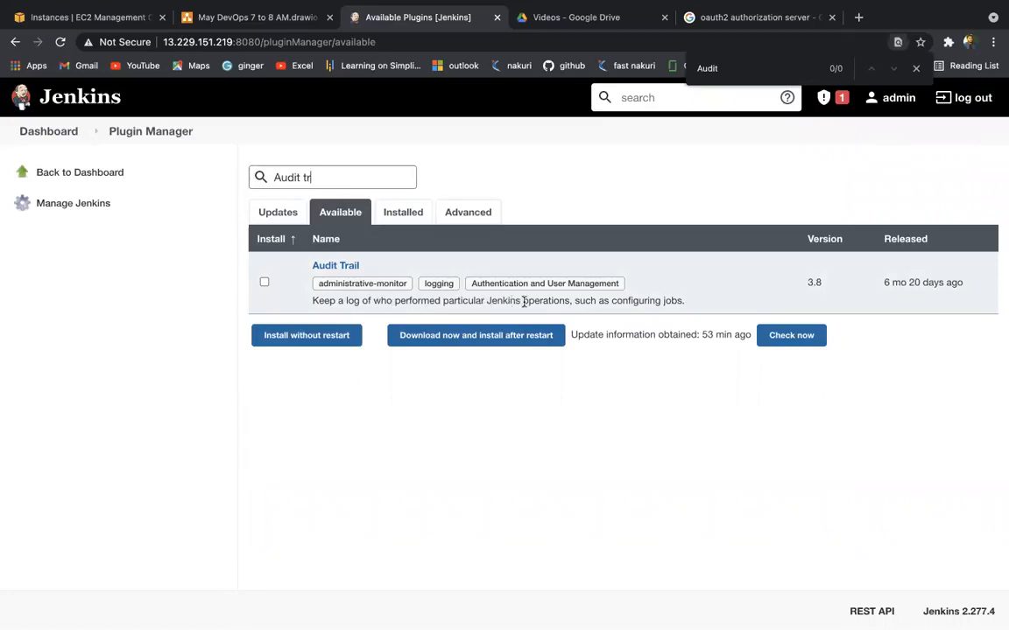
# Step: Select the Audit Trail plugin and install it without restarting Jenkins
pyautogui.doubleClick(646, 301)
pyautogui.doubleClick(671, 301)
pyautogui.click(264, 282)
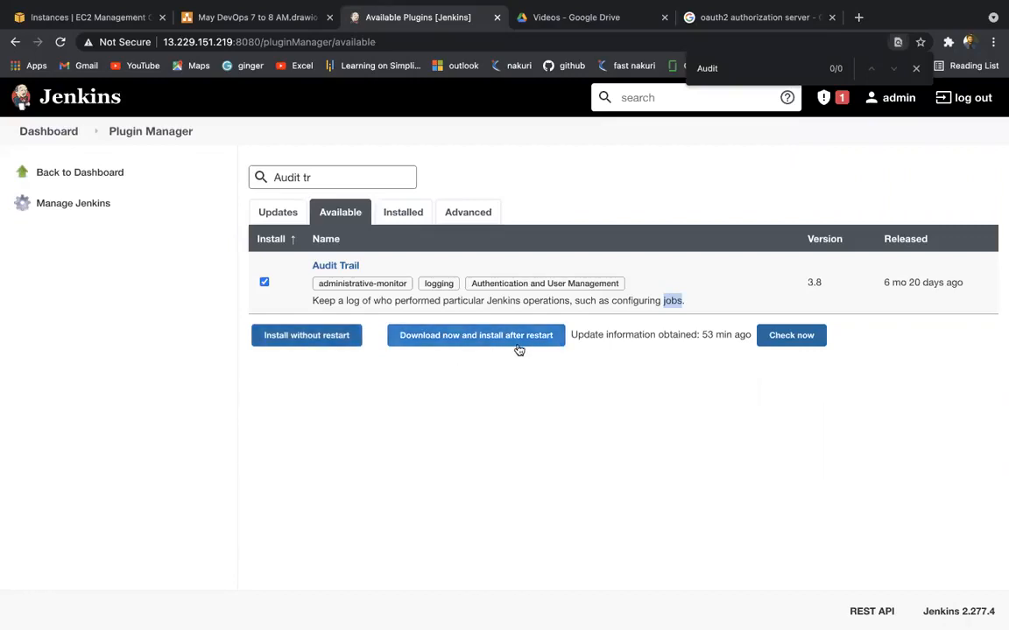
pyautogui.click(302, 344)
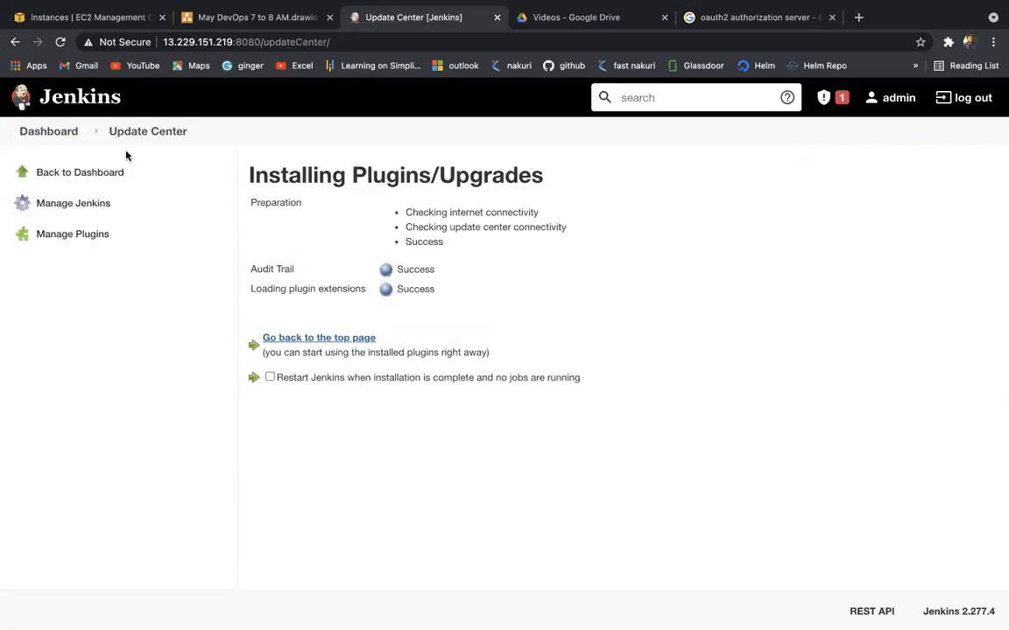
# Step: Confirm Audit Trail 3.8 is listed under Installed plugins, then go back to the Dashboard
pyautogui.click(73, 133)
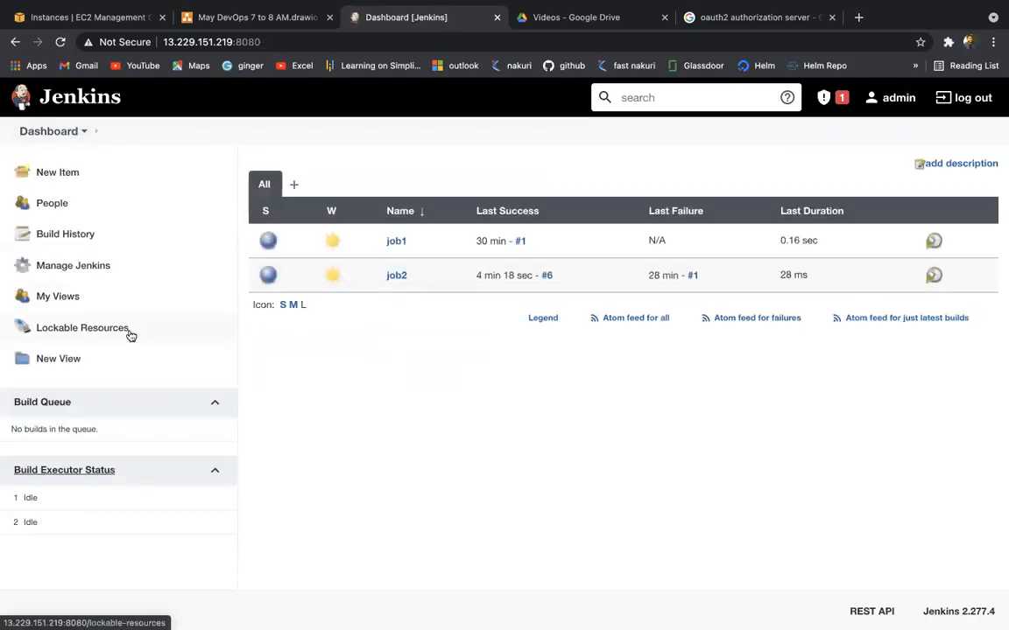
pyautogui.click(85, 267)
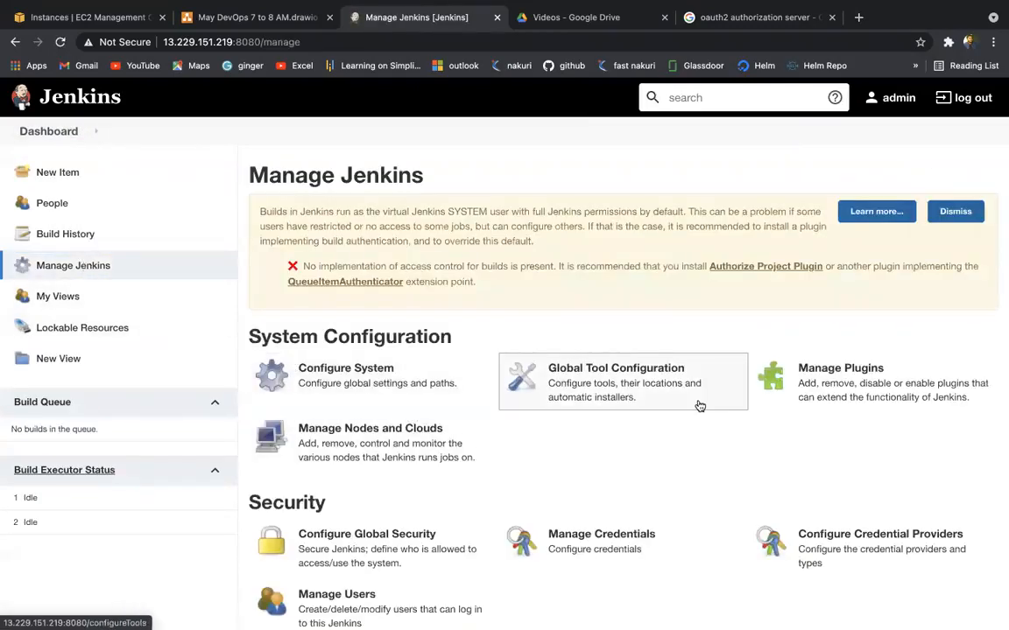
pyautogui.click(846, 403)
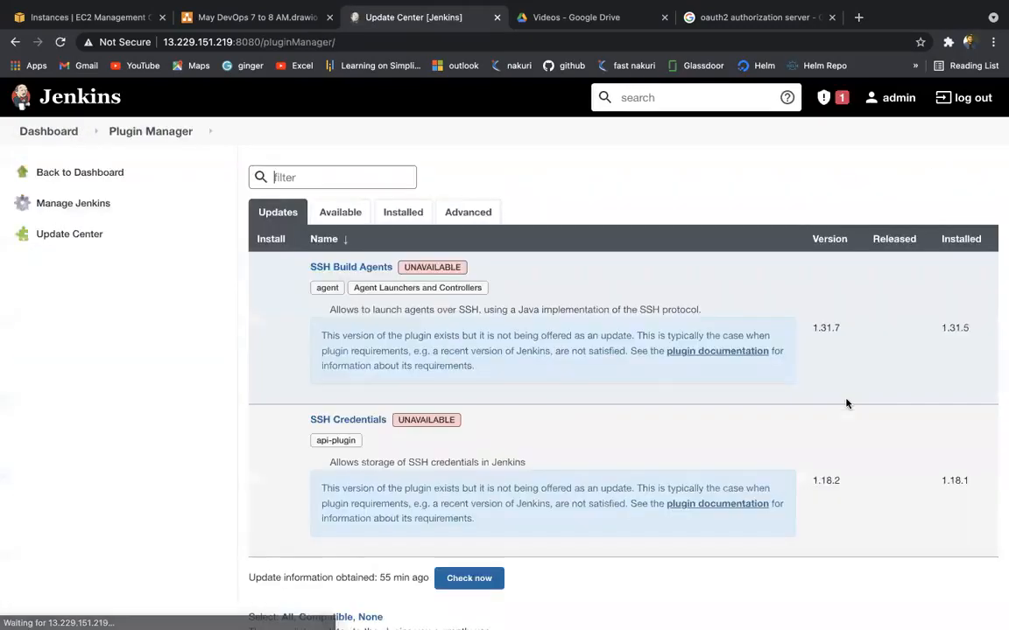
pyautogui.click(405, 210)
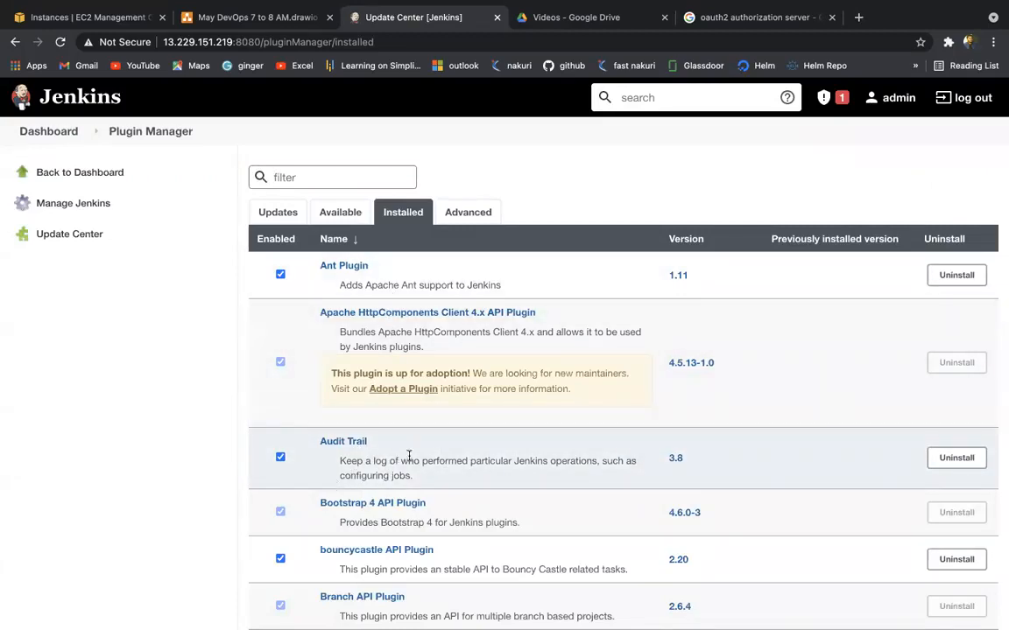
pyautogui.click(47, 138)
pyautogui.moveTo(350, 271)
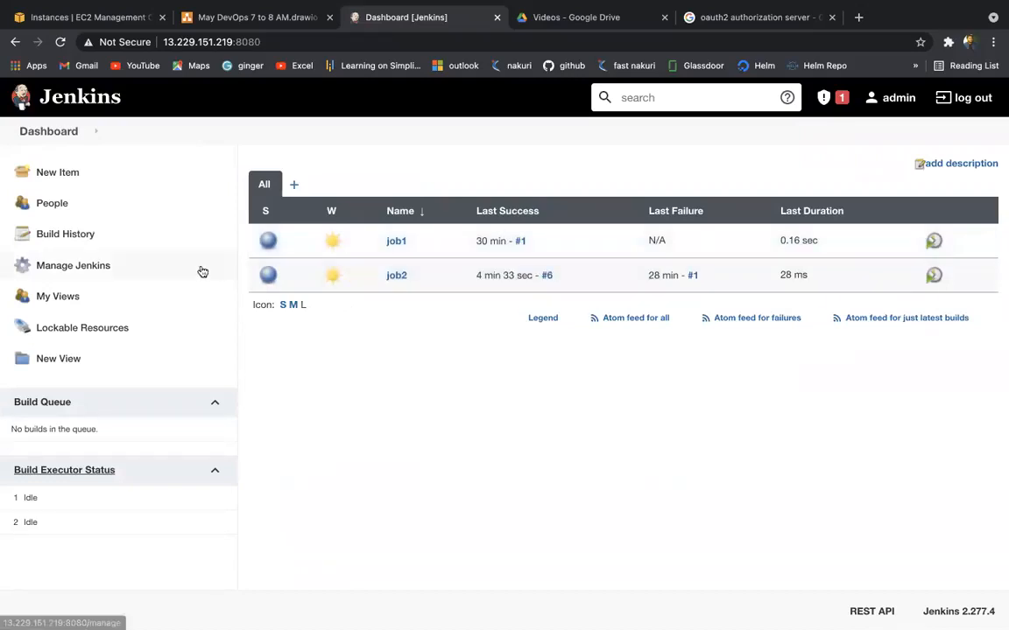
# Step: Open Configure System and scroll down to the Audit Trail section
pyautogui.click(70, 266)
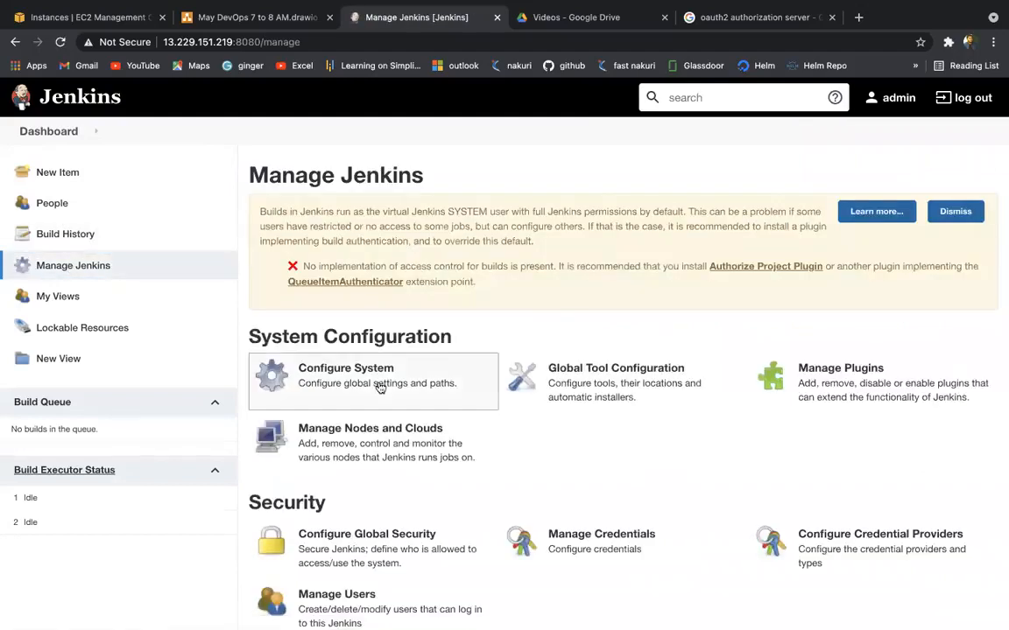
pyautogui.scroll(-1, 411, 412)
pyautogui.click(394, 352)
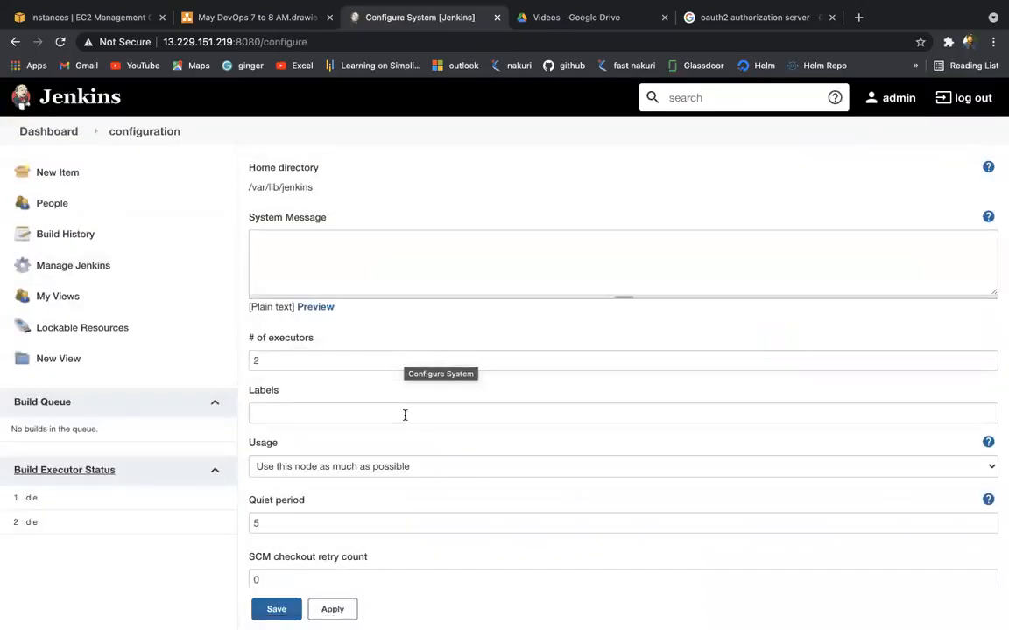
pyautogui.scroll(-3, 406, 447)
pyautogui.scroll(-5, 405, 447)
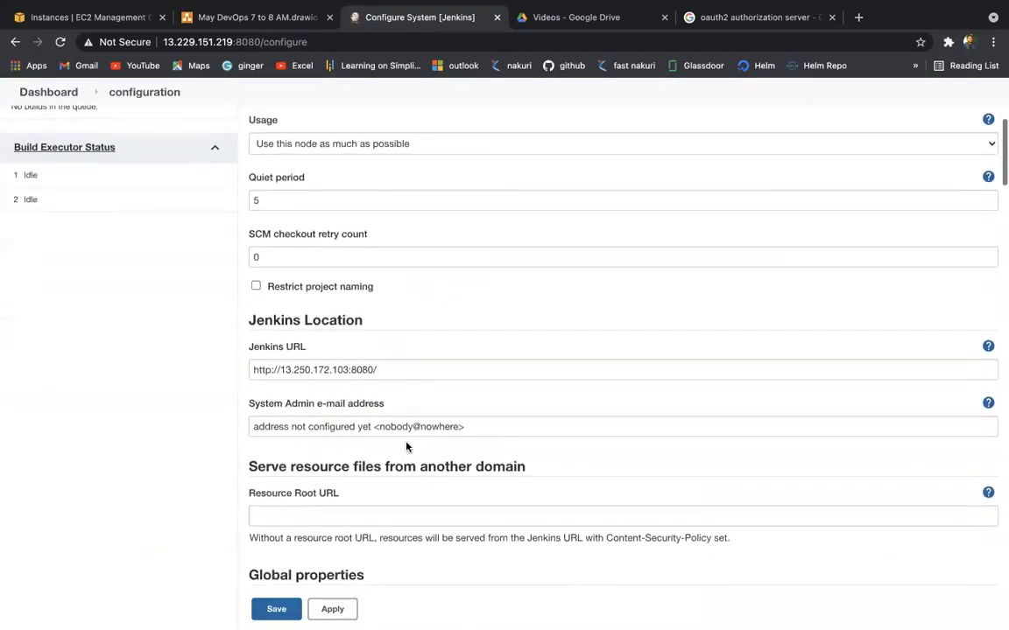
pyautogui.scroll(-6, 405, 447)
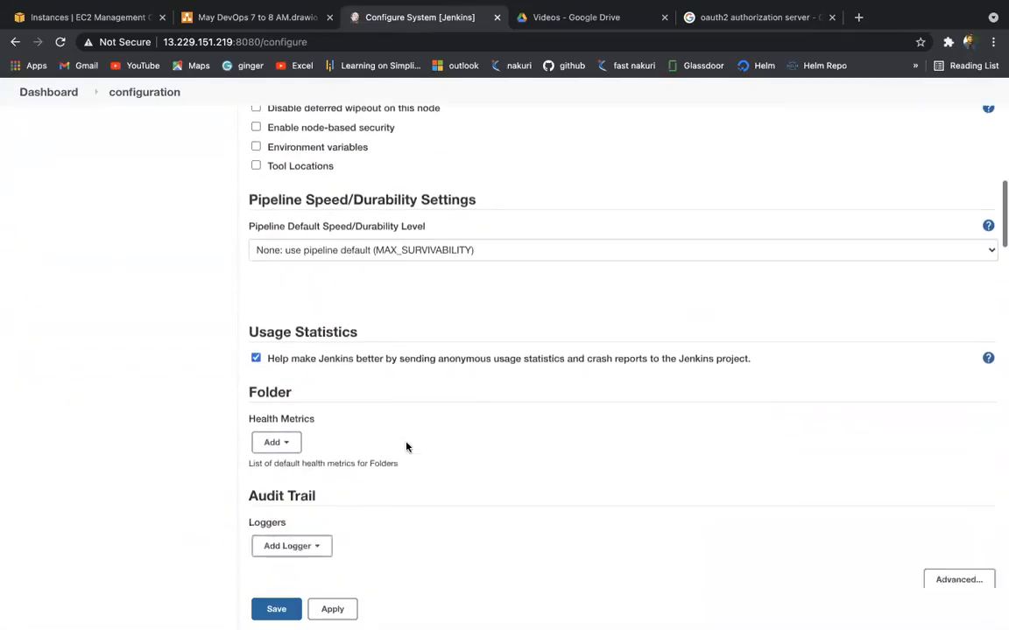
pyautogui.scroll(-1, 405, 447)
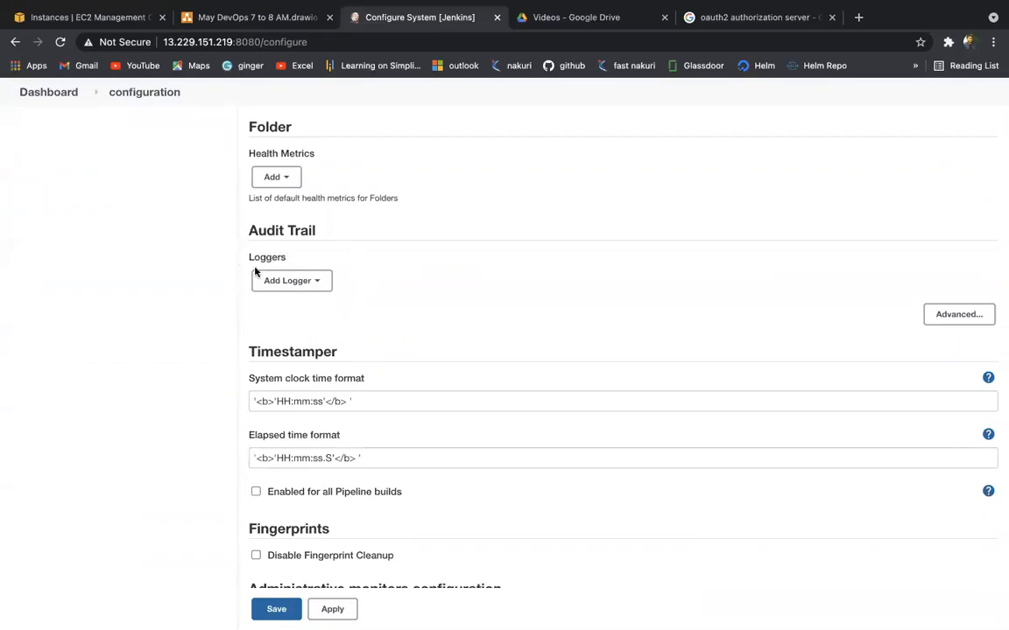
# Step: Add a Log file logger at /tmp/Auditjenkins.log with 2 MB file size and 50 files
pyautogui.click(299, 281)
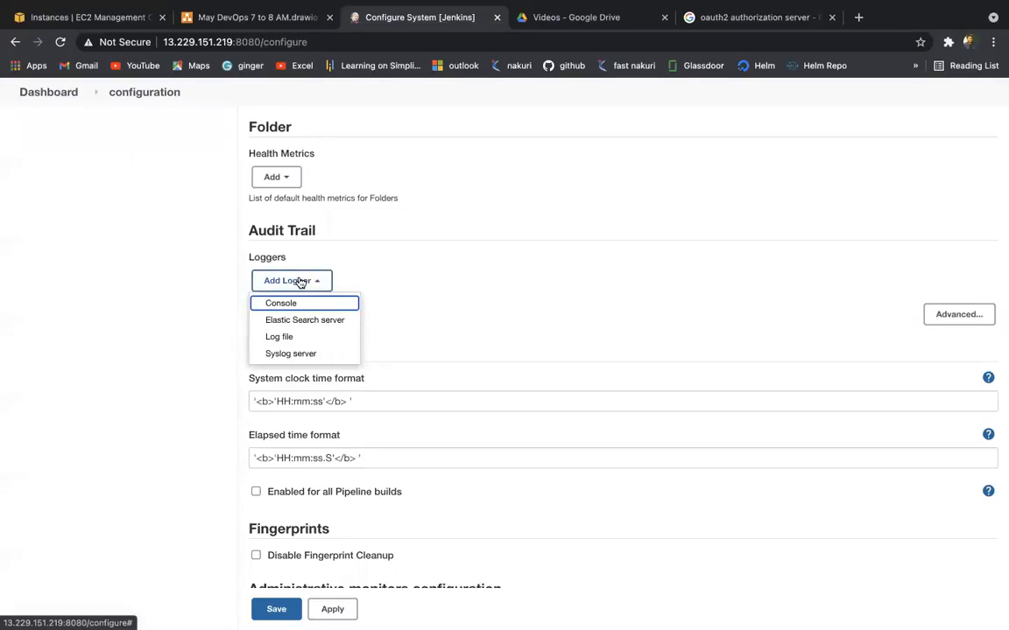
pyautogui.click(300, 338)
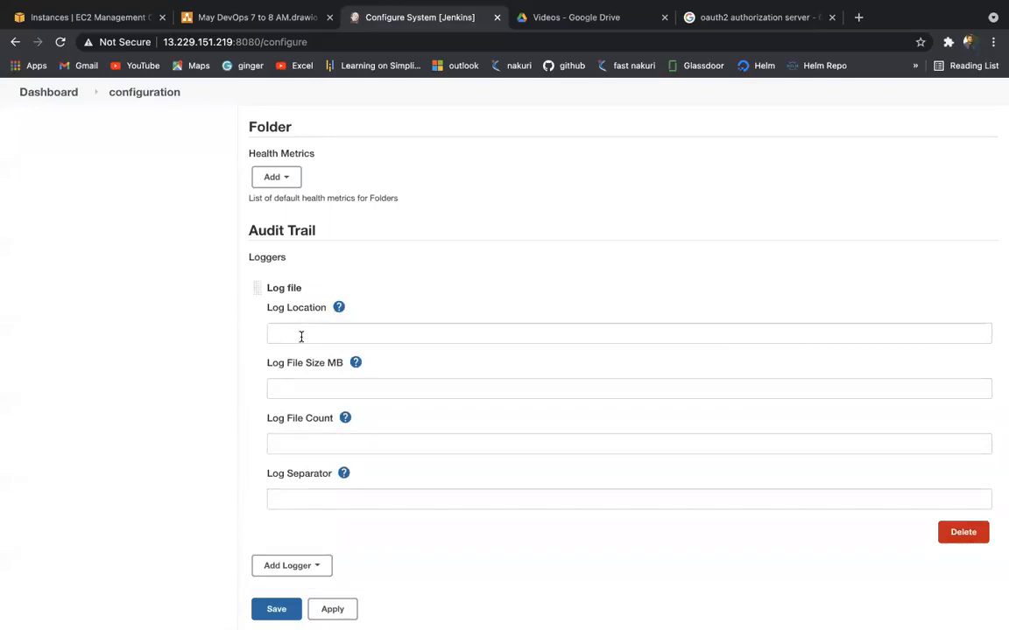
pyautogui.click(330, 338)
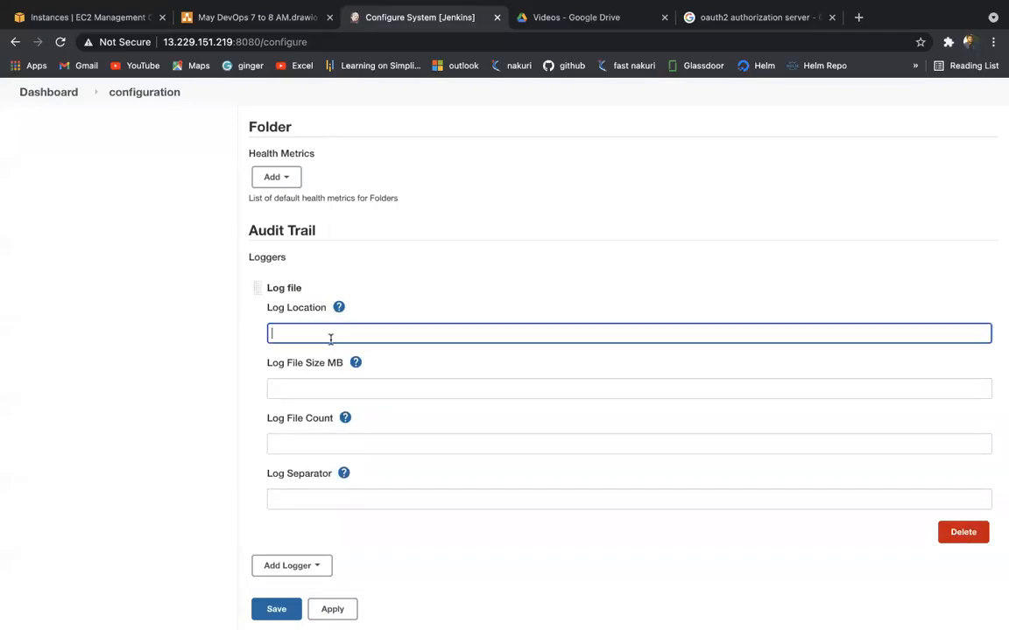
pyautogui.write('/tmo')
pyautogui.write('/Audi')
pyautogui.write('tjenkins')
pyautogui.write('.log')
pyautogui.click(337, 394)
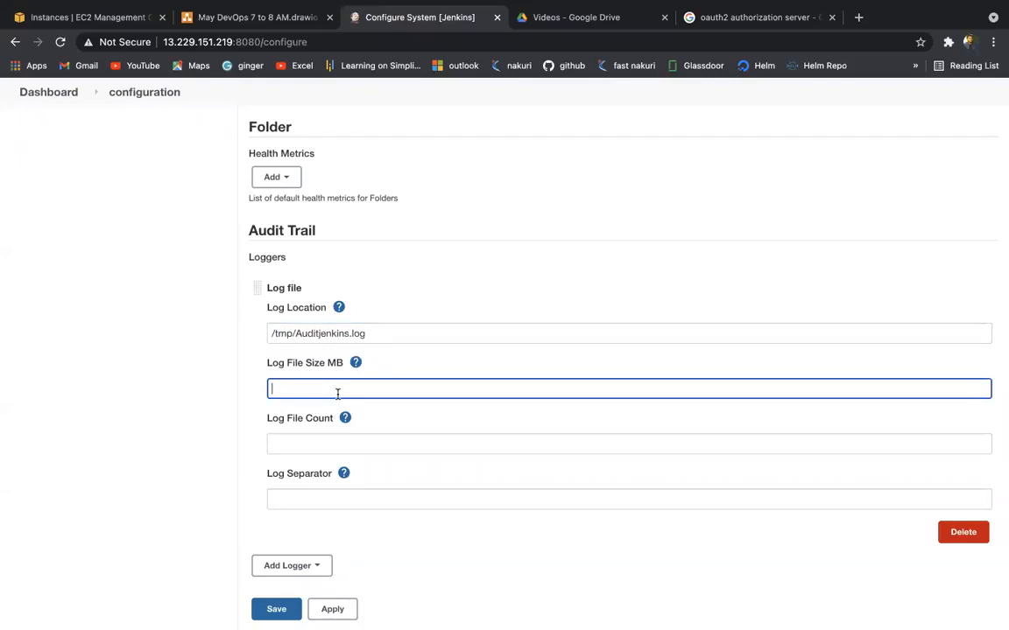
pyautogui.write('2')
pyautogui.click(346, 445)
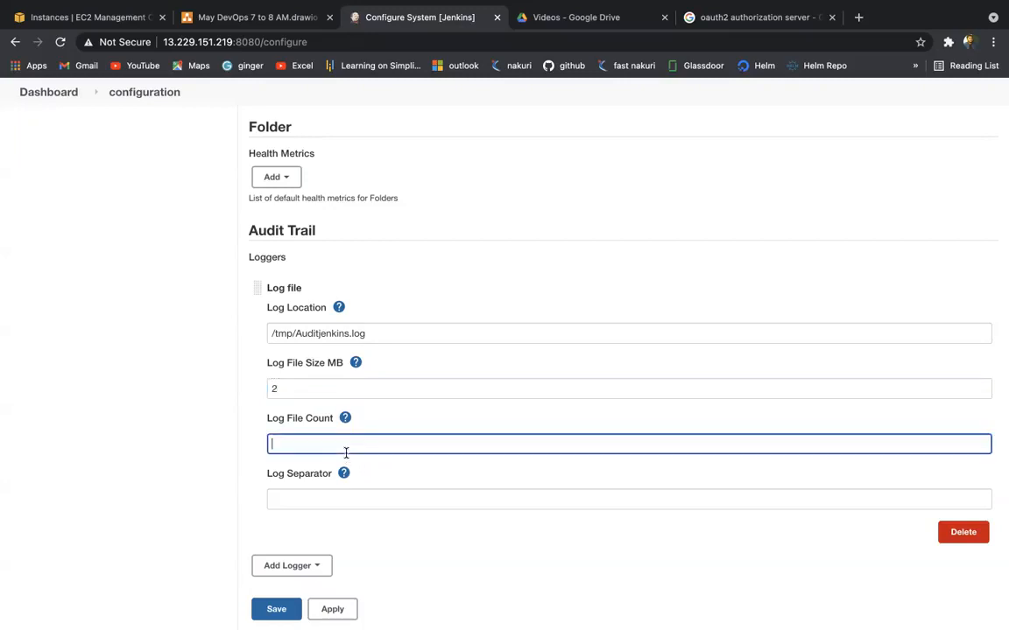
pyautogui.write('50')
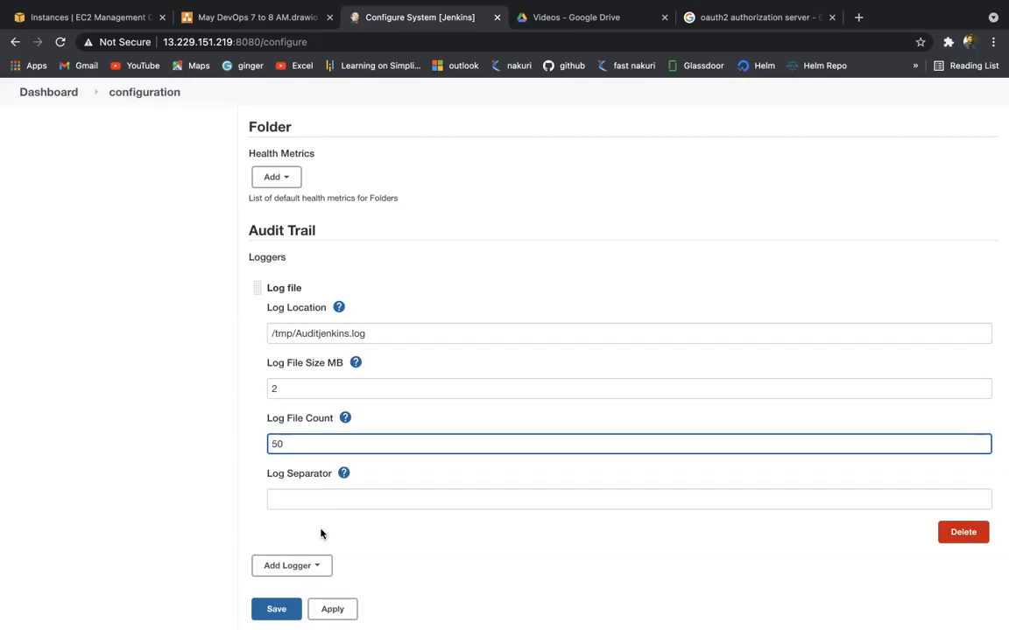
pyautogui.click(308, 501)
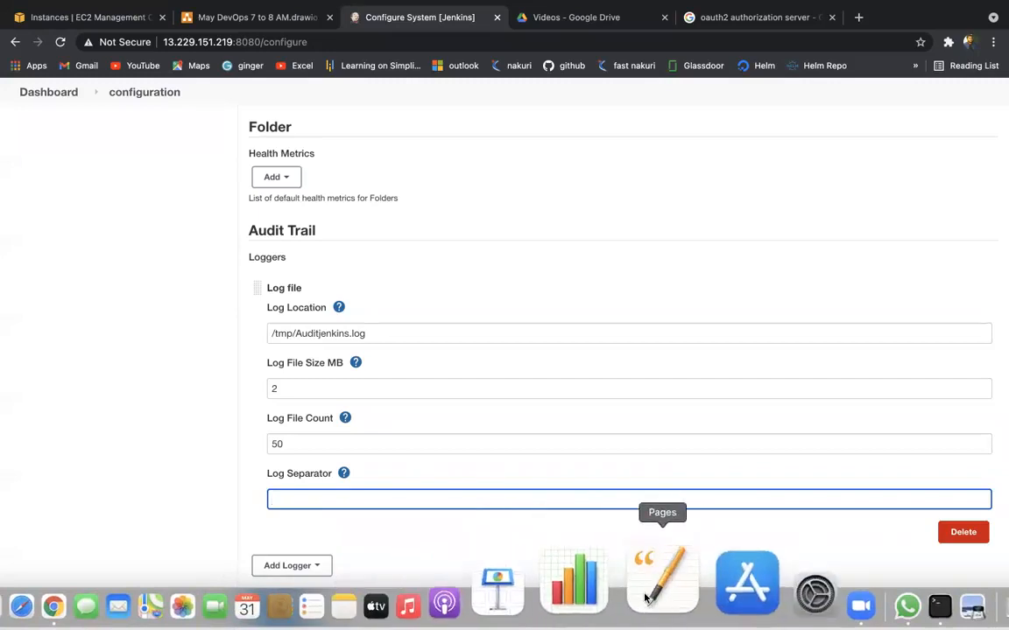
# Step: Make a series of drags over the Audit Trail logger settings on the configuration page
pyautogui.moveTo(178, 423); pyautogui.dragTo(177, 531)
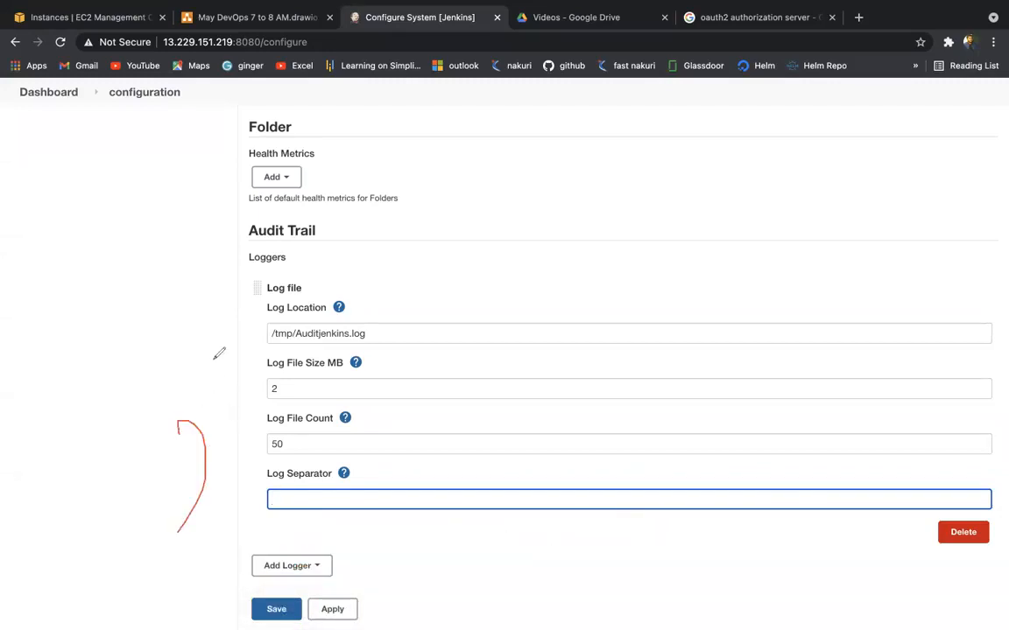
pyautogui.moveTo(211, 362); pyautogui.dragTo(220, 360)
pyautogui.moveTo(57, 366)
pyautogui.mouseDown()
pyautogui.moveTo(131, 378)
pyautogui.moveTo(140, 290)
pyautogui.moveTo(167, 210)
pyautogui.moveTo(251, 194)
pyautogui.mouseUp()
pyautogui.moveTo(301, 129)
pyautogui.mouseDown()
pyautogui.moveTo(337, 79)
pyautogui.moveTo(364, 88)
pyautogui.mouseUp()
pyautogui.moveTo(178, 328); pyautogui.dragTo(180, 396)
pyautogui.moveTo(270, 188); pyautogui.dragTo(273, 216)
pyautogui.moveTo(19, 401)
pyautogui.mouseDown()
pyautogui.moveTo(248, 106)
pyautogui.moveTo(386, 130)
pyautogui.moveTo(66, 451)
pyautogui.mouseUp()
pyautogui.moveTo(213, 481)
pyautogui.mouseDown()
pyautogui.moveTo(324, 482)
pyautogui.moveTo(310, 479)
pyautogui.mouseUp()
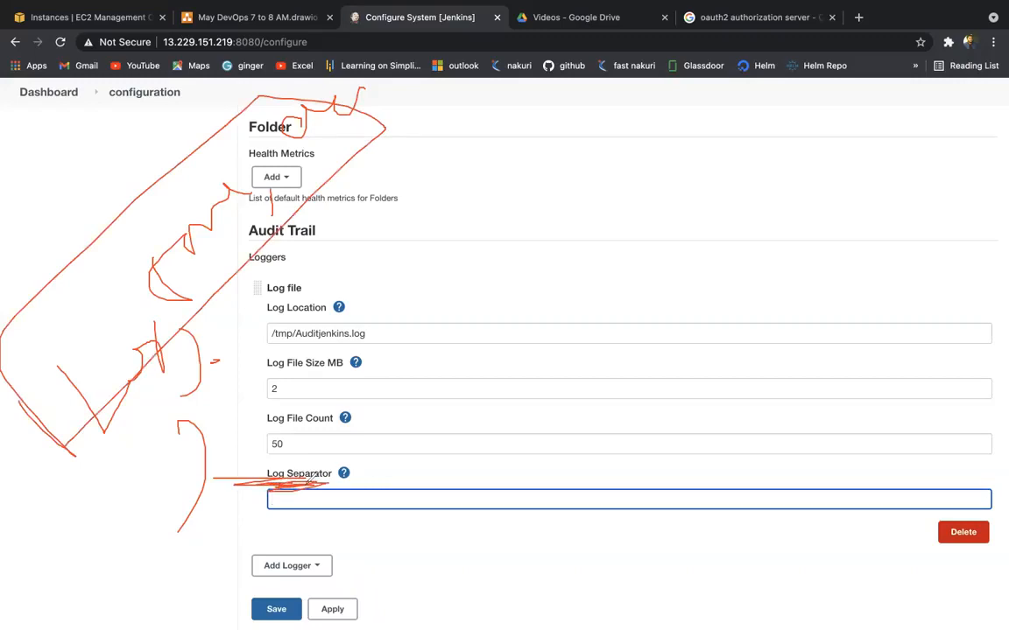
pyautogui.moveTo(205, 383)
pyautogui.mouseDown()
pyautogui.moveTo(250, 429)
pyautogui.moveTo(267, 241)
pyautogui.moveTo(225, 414)
pyautogui.mouseUp()
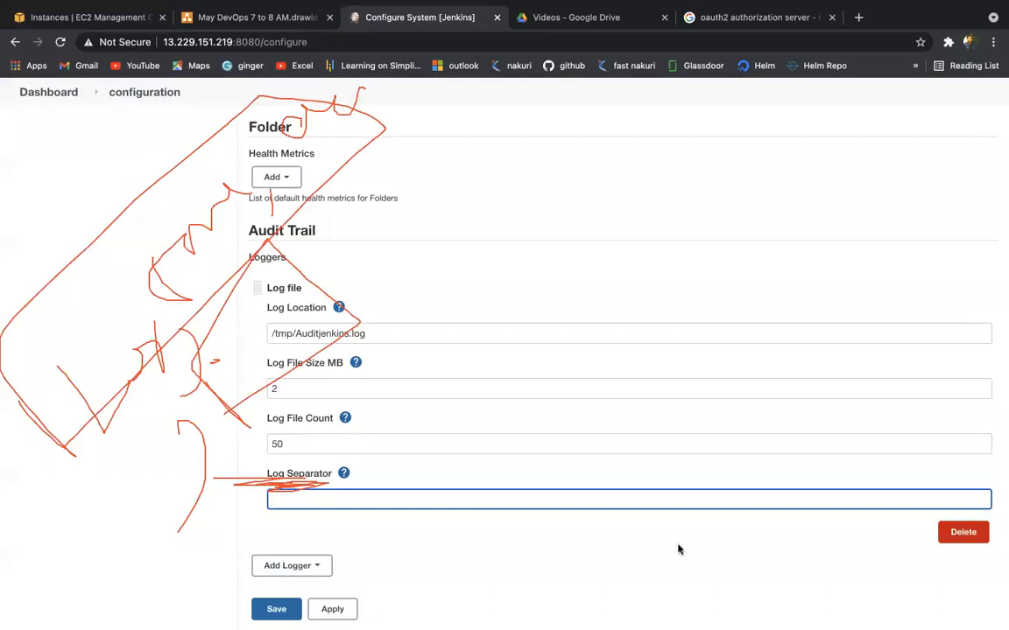
pyautogui.click(734, 585)
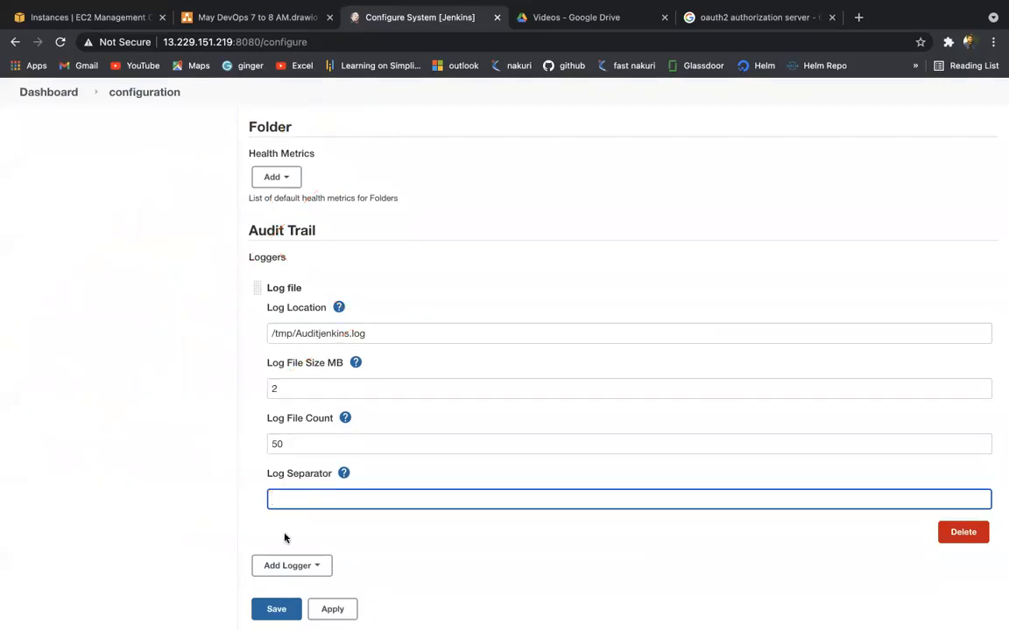
# Step: Read the Log Separator help, leave it empty, then apply and save the configuration
pyautogui.click(343, 474)
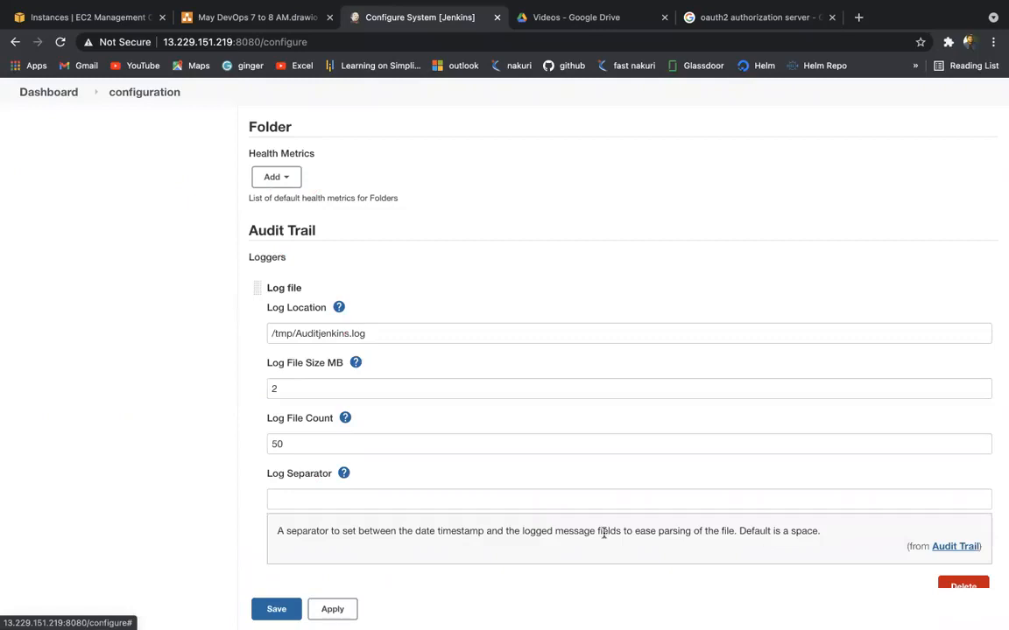
pyautogui.click(387, 503)
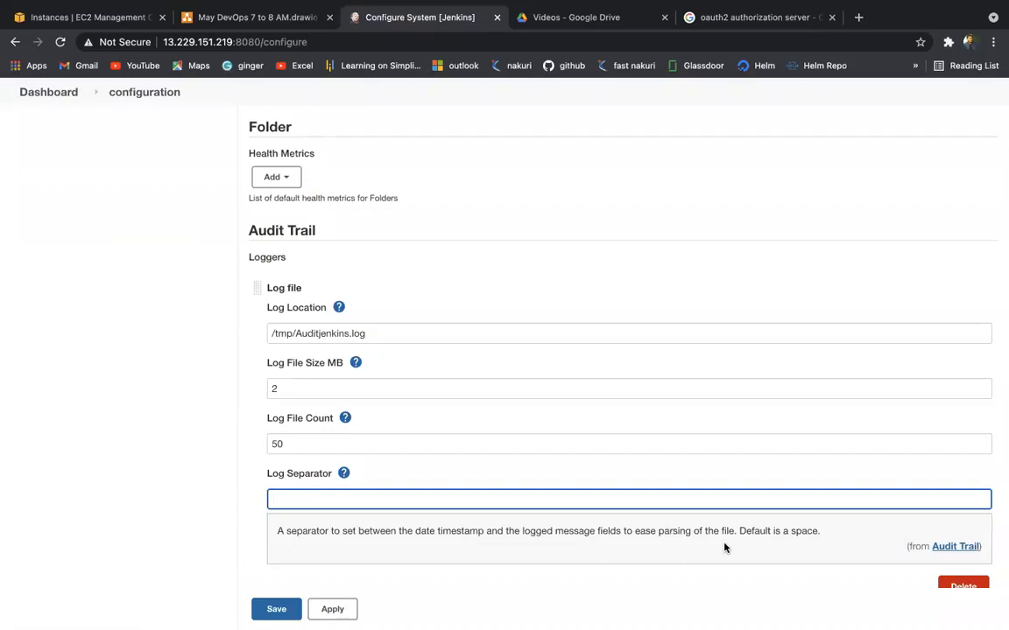
pyautogui.scroll(-3, 724, 549)
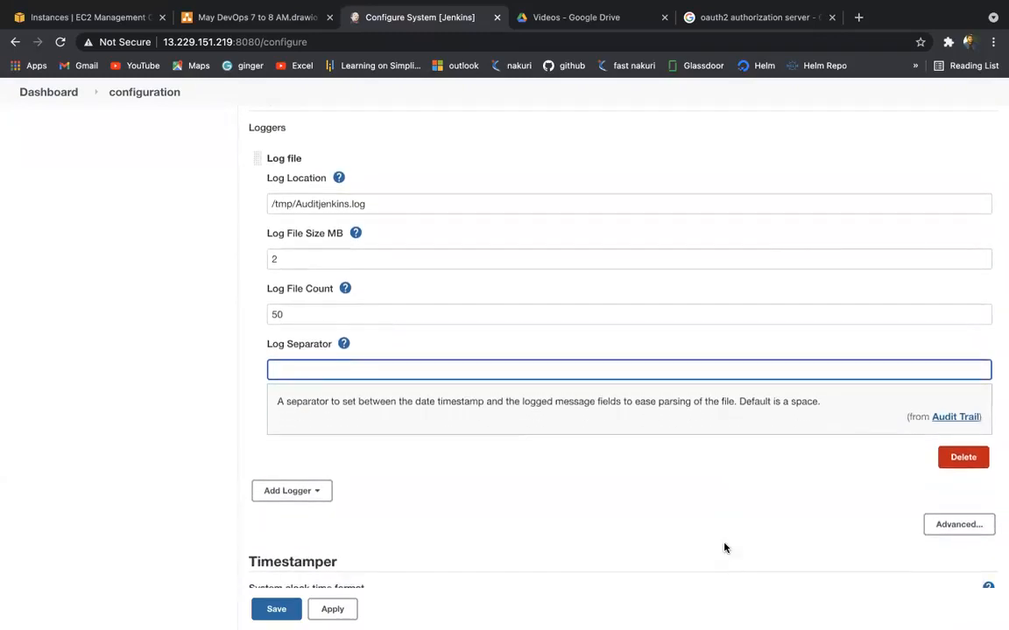
pyautogui.scroll(-3, 724, 549)
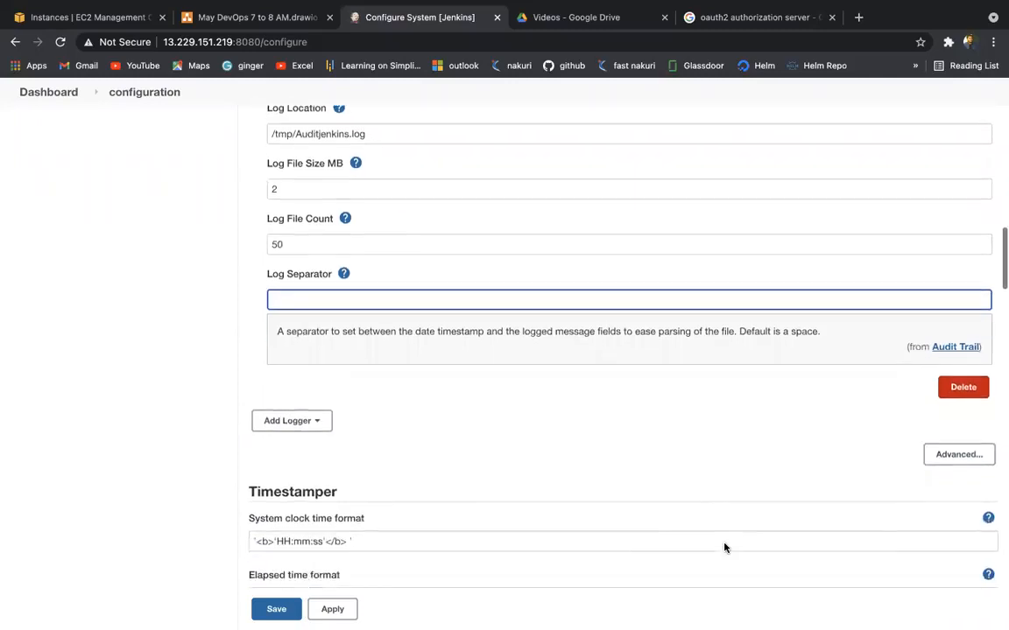
pyautogui.click(330, 612)
pyautogui.click(276, 610)
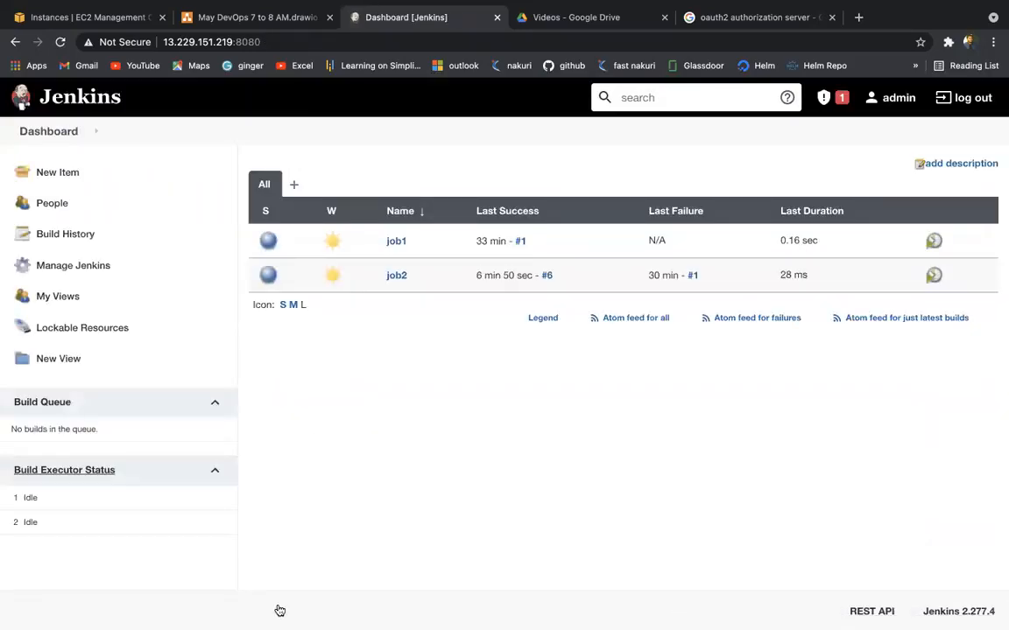
pyautogui.hotkey('ctrl', 'Left')
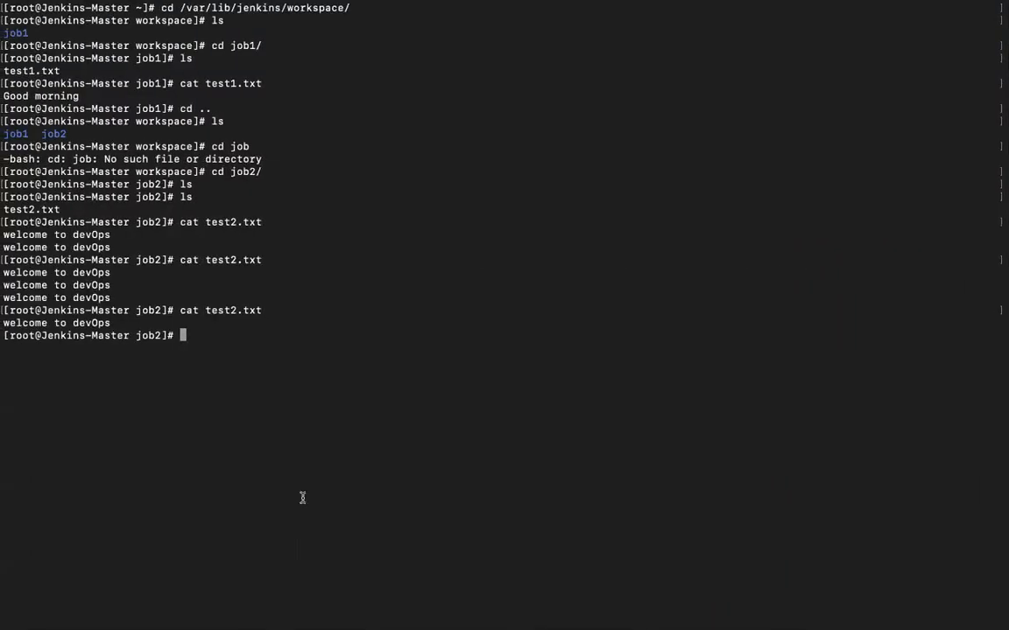
# Step: Change to the /tmp directory and list its files
pyautogui.write('cd /')
pyautogui.press('Return')
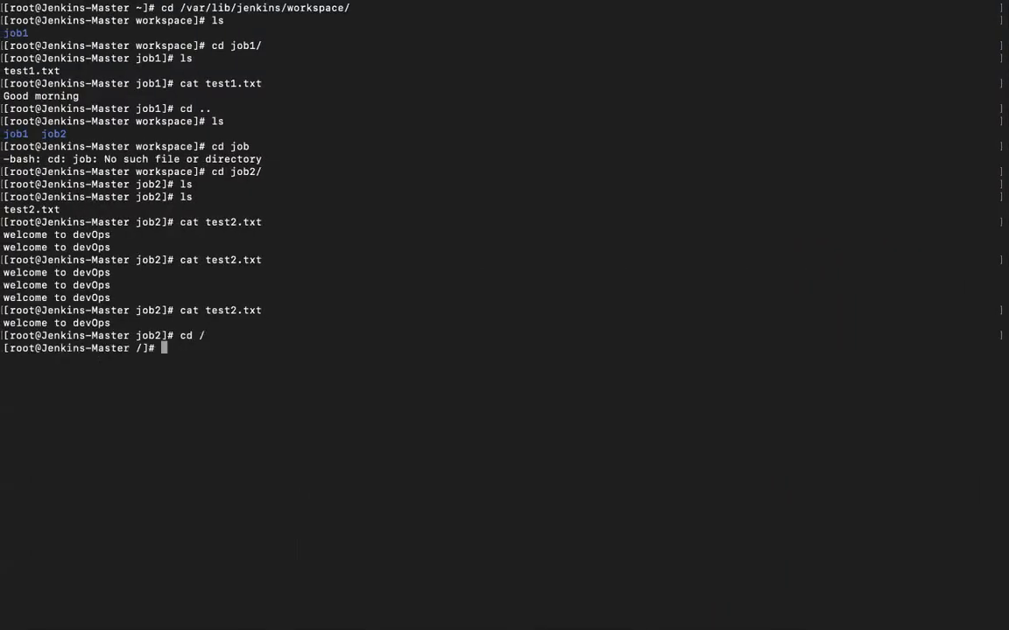
pyautogui.write('cd /t')
pyautogui.press('Tab')
pyautogui.press('Return')
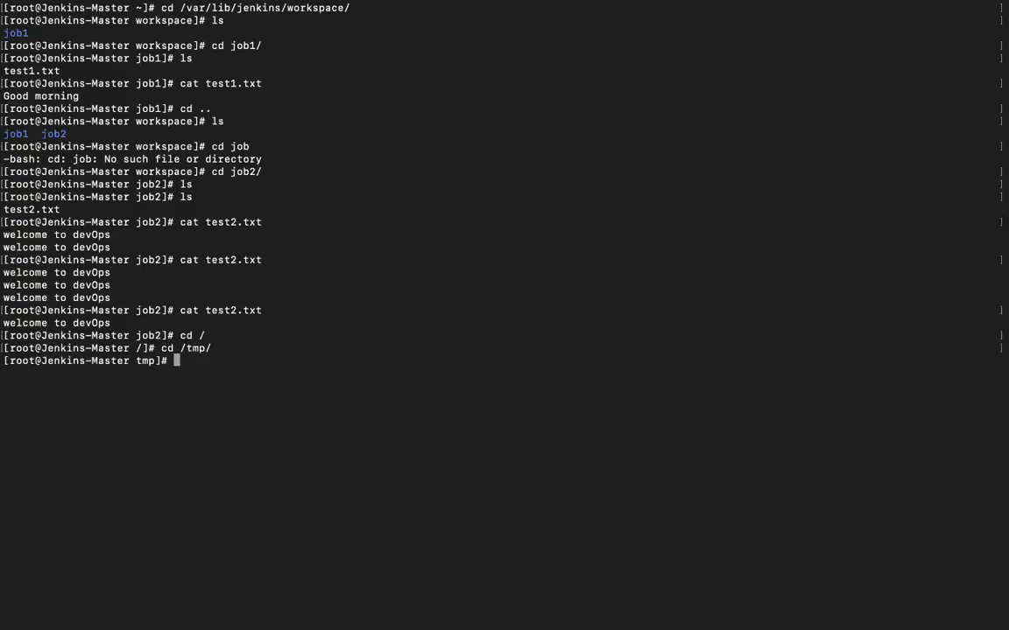
pyautogui.write('ls')
pyautogui.press('Return')
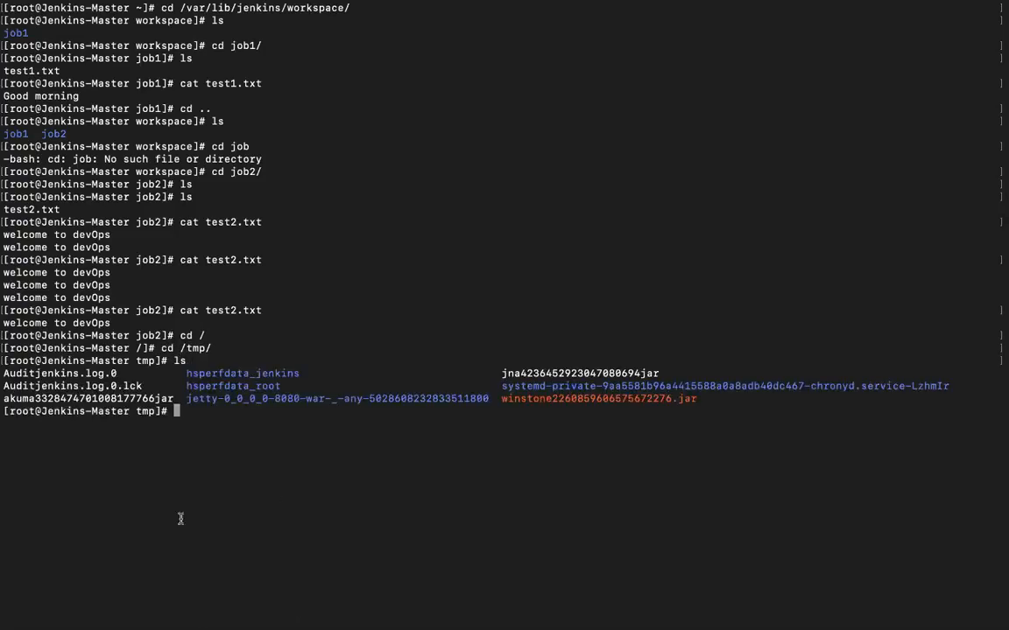
# Step: Run tail -f Auditjenkins.log.0 to follow the audit log live
pyautogui.doubleClick(75, 375)
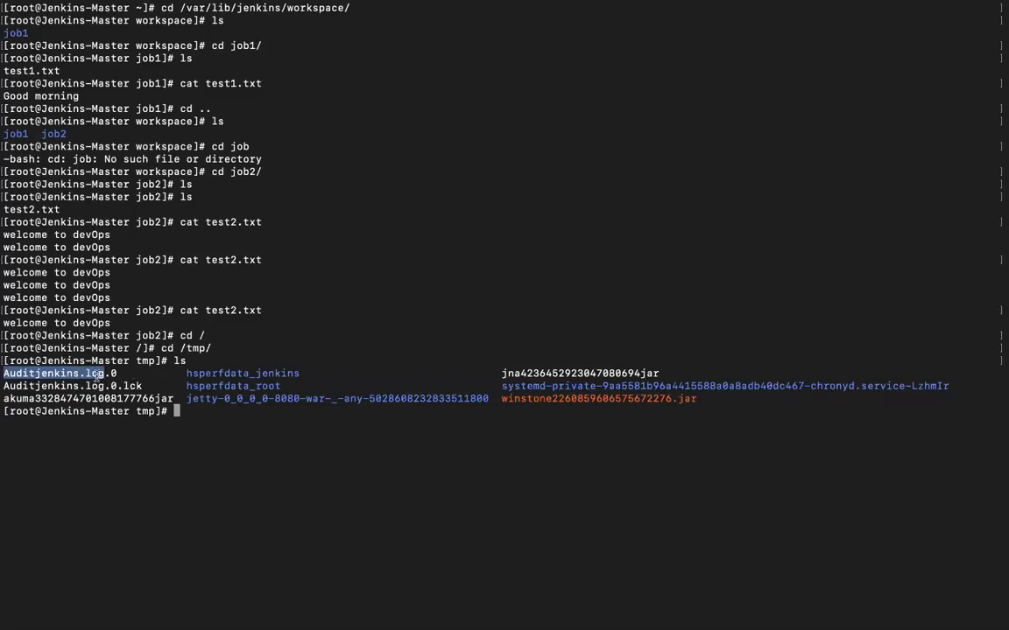
pyautogui.click(186, 483)
pyautogui.write('tail -f')
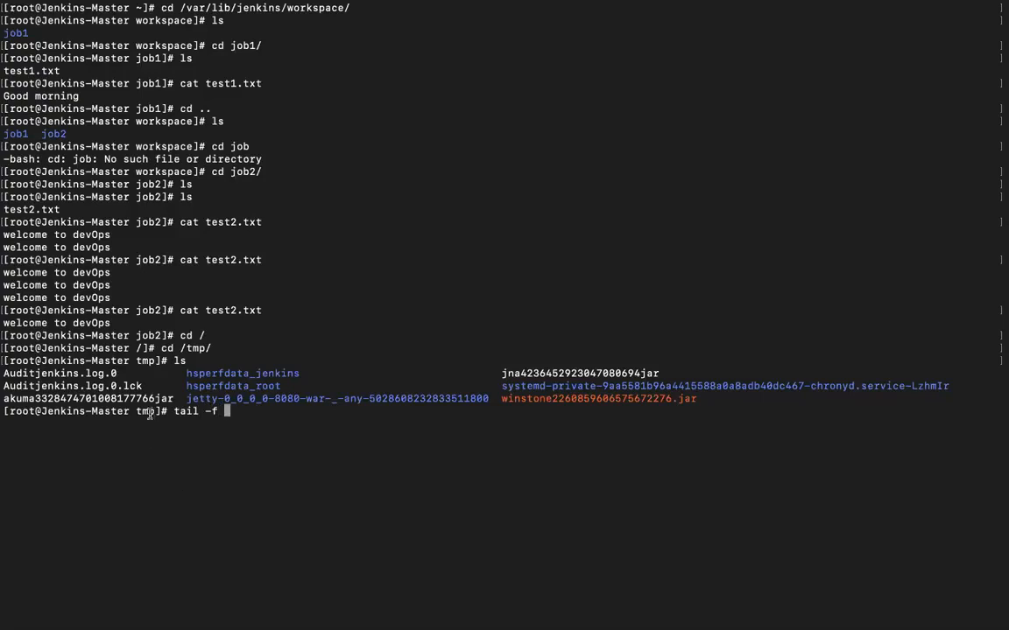
pyautogui.moveTo(123, 374); pyautogui.dragTo(2, 374)
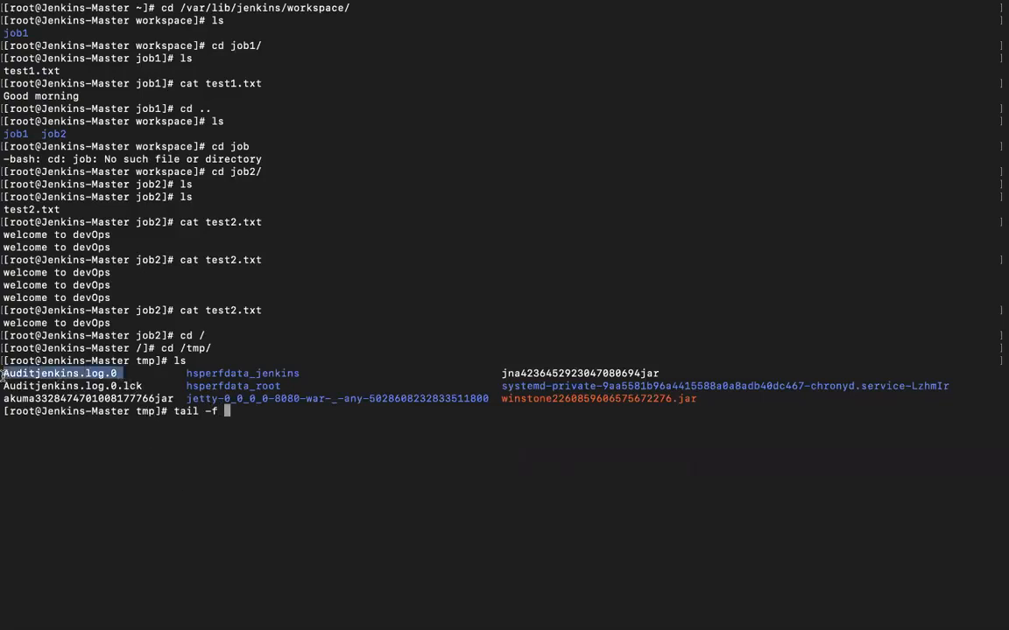
pyautogui.write('Auditjenkins.log.0')
pyautogui.press('Return')
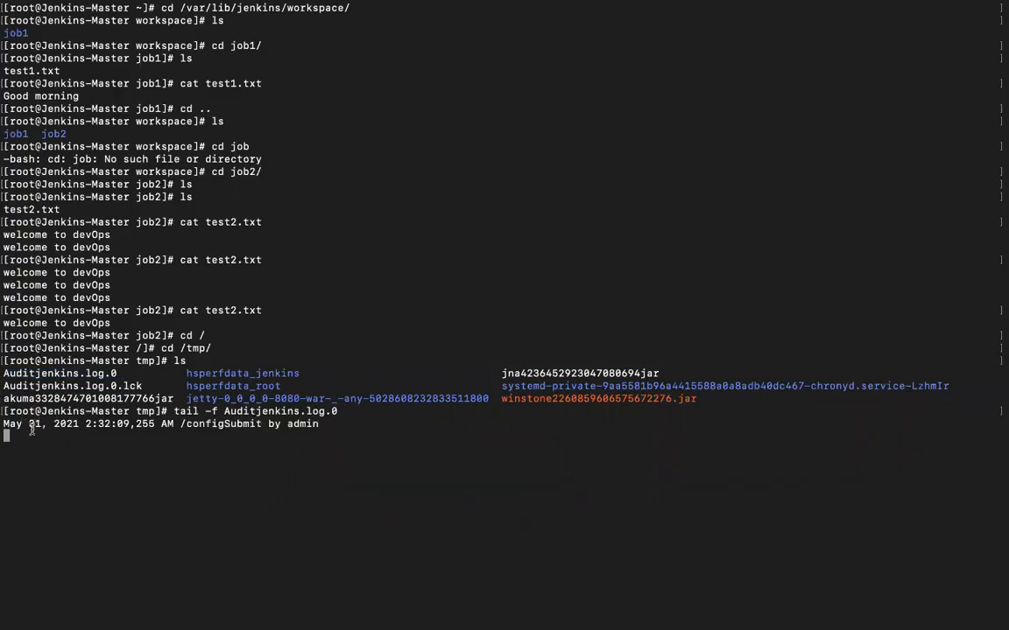
pyautogui.hotkey('ctrl', 'Right')
pyautogui.hotkey('ctrl', 'Left')
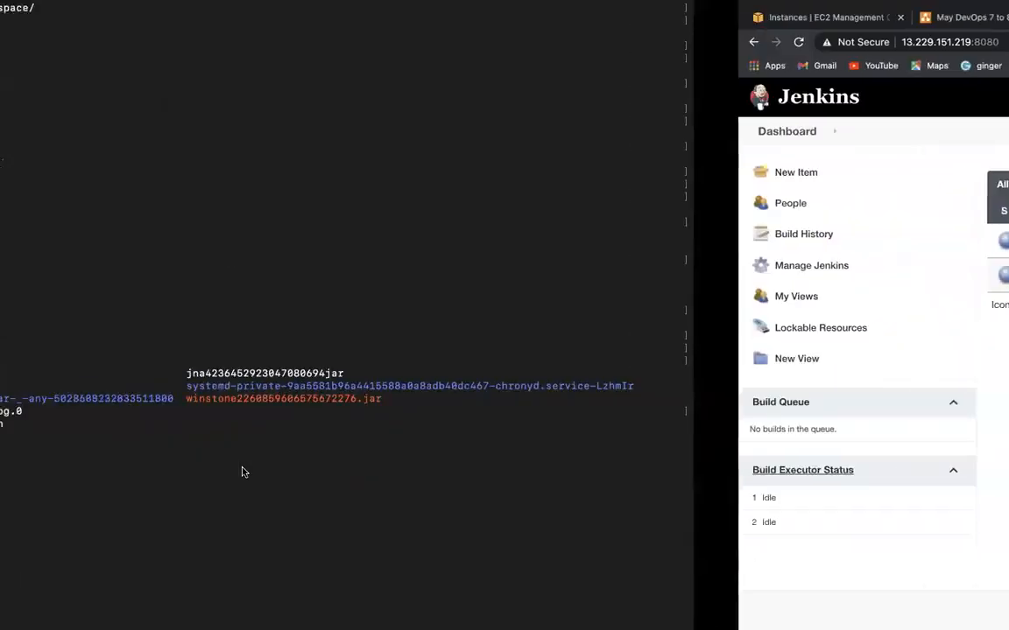
# Step: Arrange the terminal and the Jenkins browser side by side in split view
pyautogui.hotkey('ctrl', 'Up')
pyautogui.moveTo(503, 51); pyautogui.dragTo(609, 50)
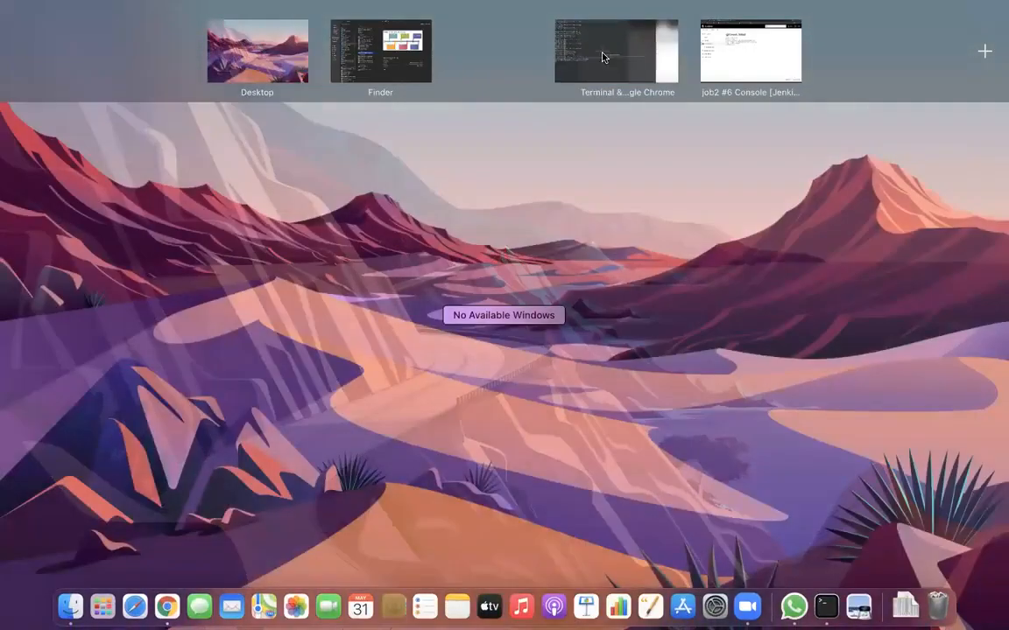
pyautogui.click(735, 54)
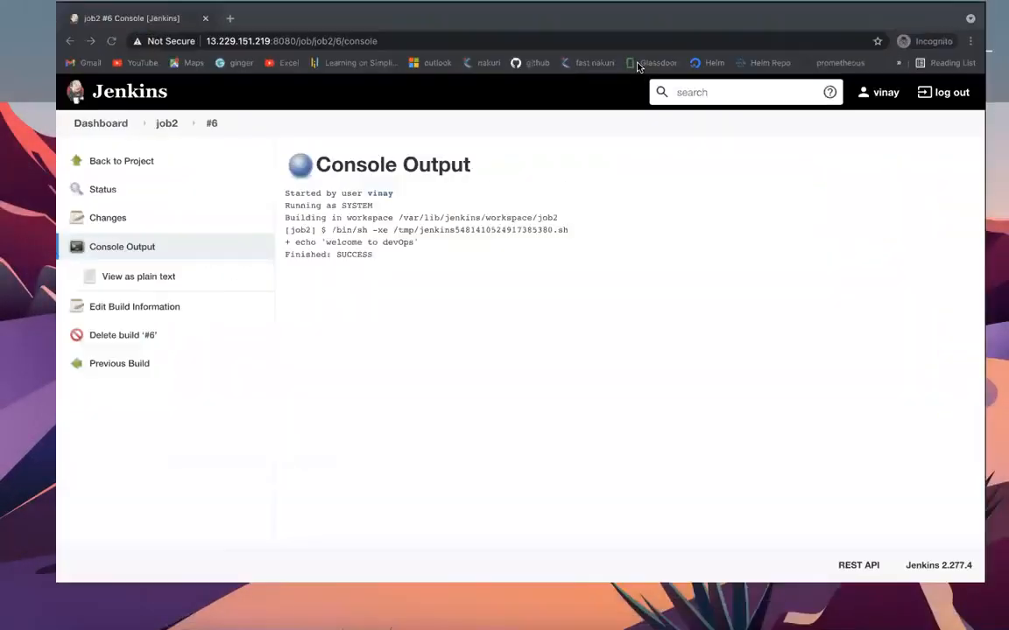
pyautogui.hotkey('ctrl', 'Up')
pyautogui.click(572, 52)
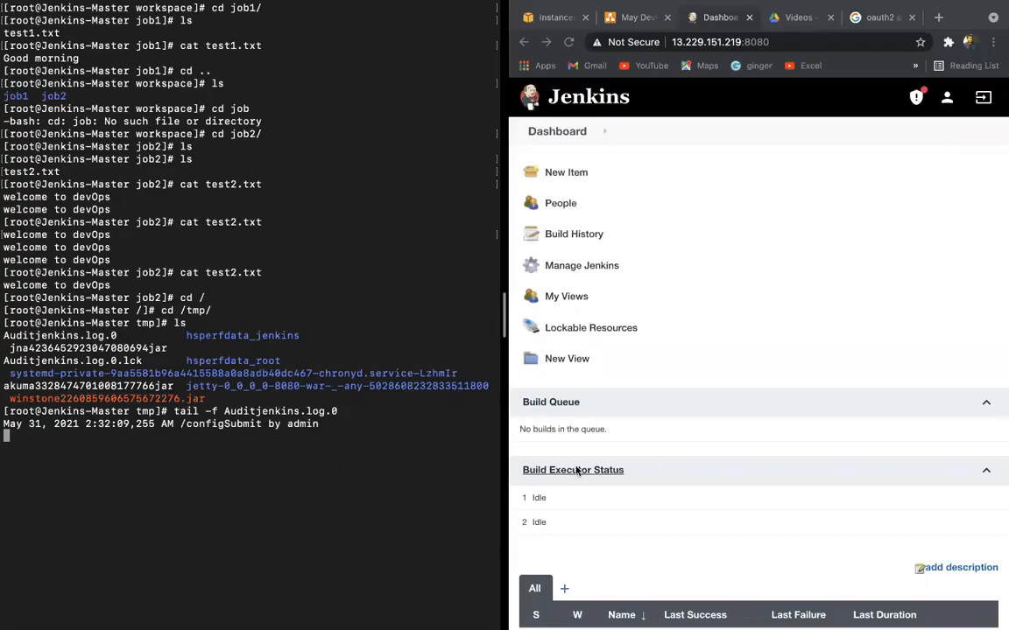
pyautogui.scroll(2, 717, 318)
pyautogui.scroll(-5, 570, 373)
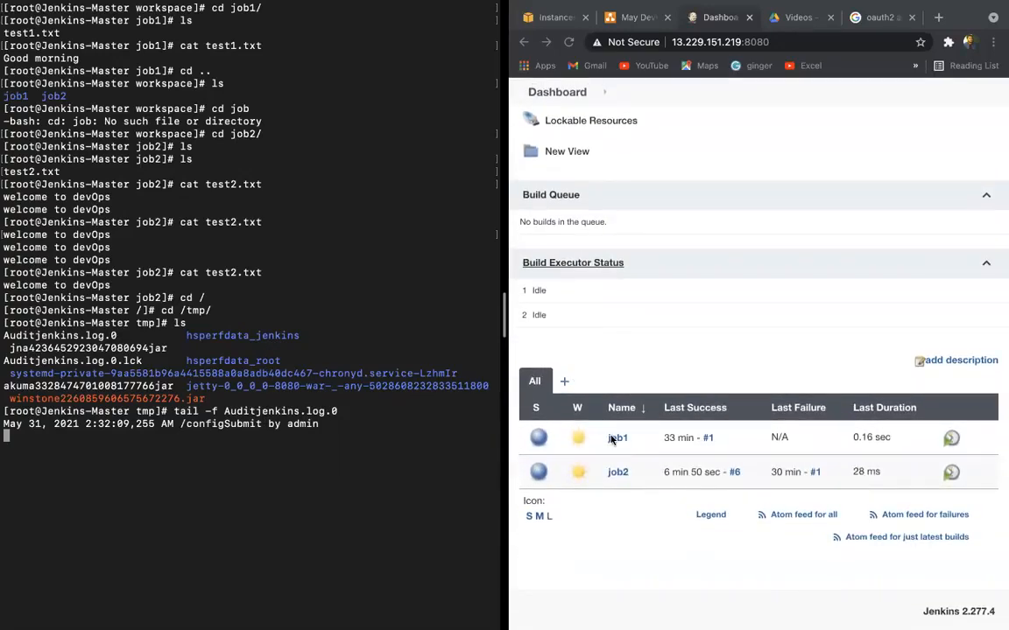
# Step: Build job1 repeatedly (#2–#5), highlighting each build's started-by-admin and SUCCESS log lines
pyautogui.click(616, 434)
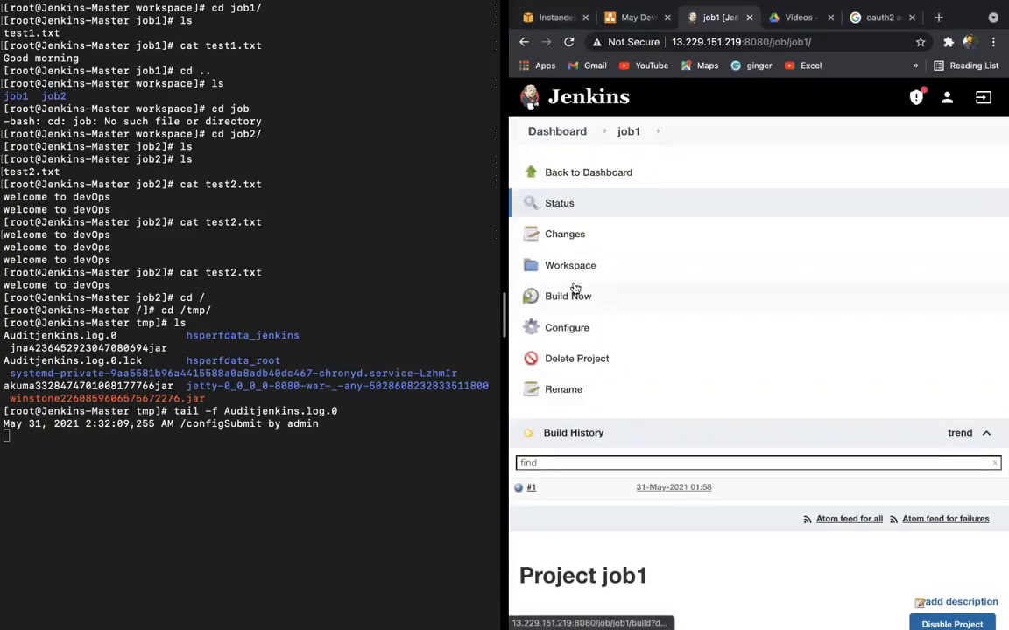
pyautogui.click(569, 296)
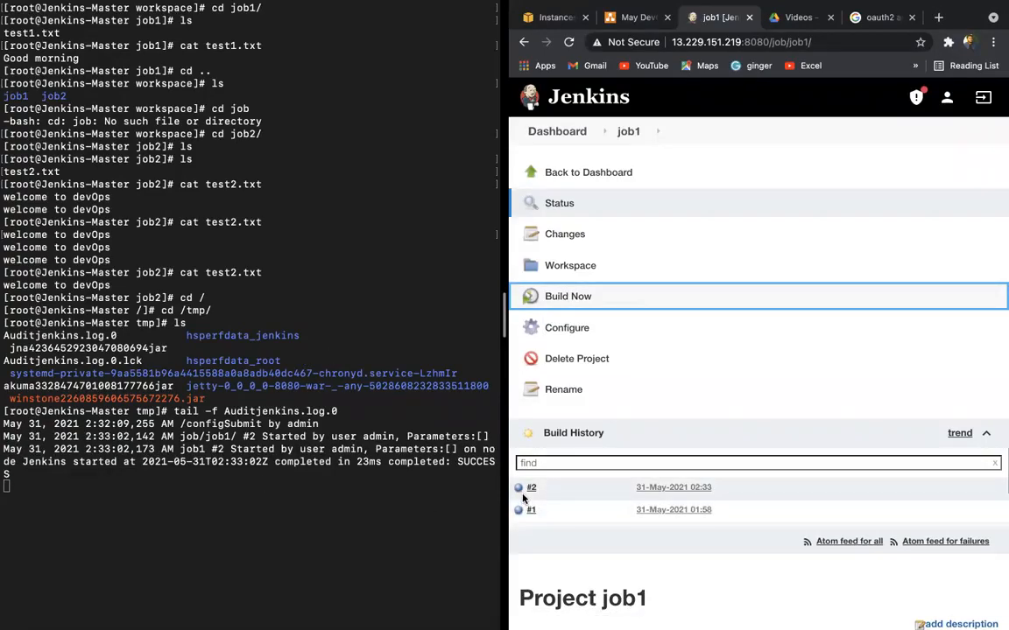
pyautogui.click(191, 448)
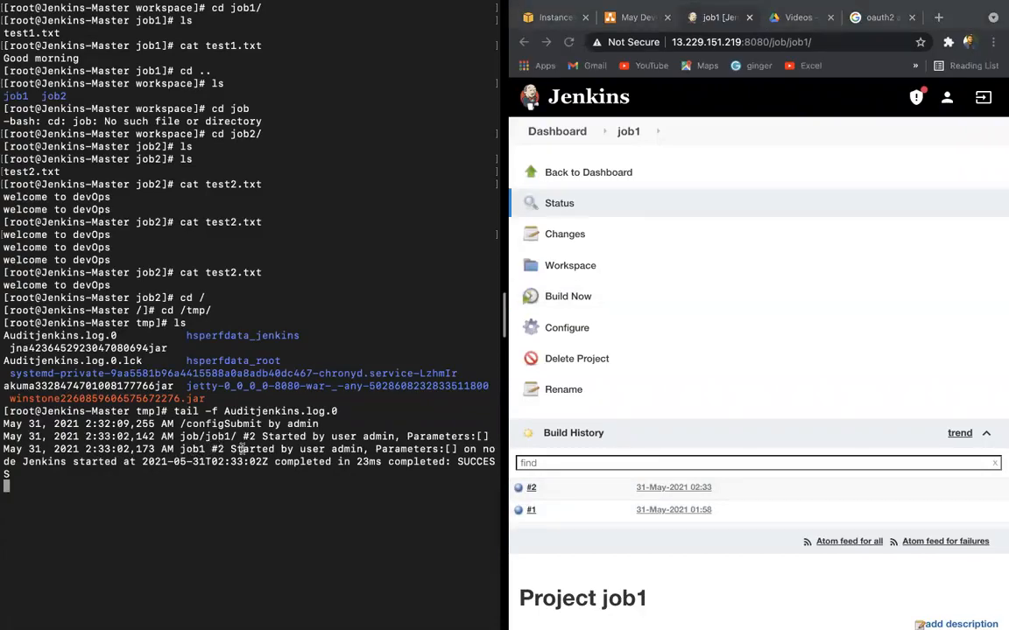
pyautogui.moveTo(233, 449); pyautogui.dragTo(363, 449)
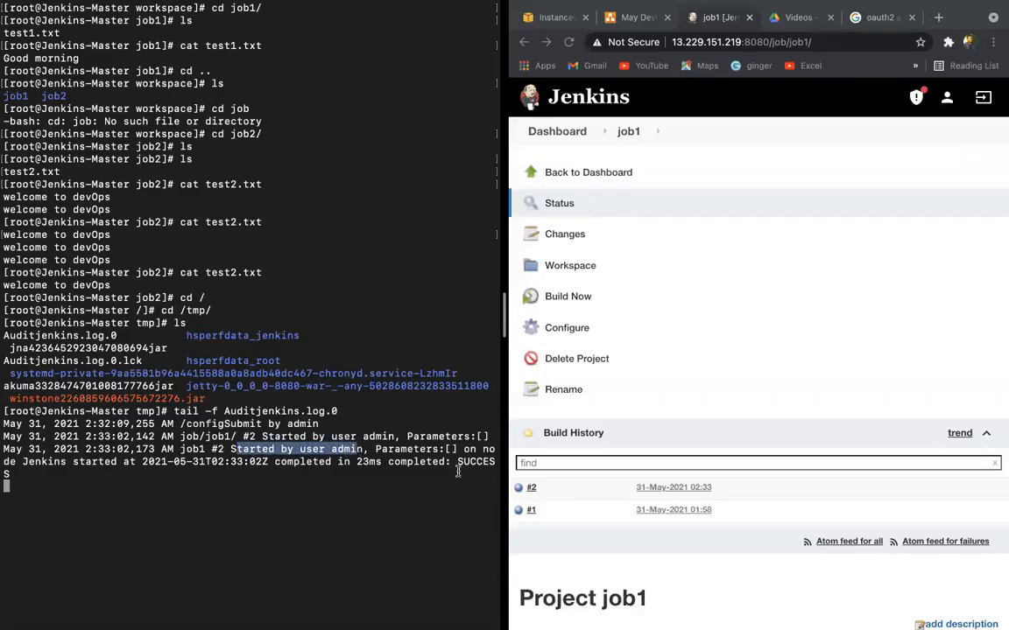
pyautogui.moveTo(457, 467); pyautogui.dragTo(488, 468)
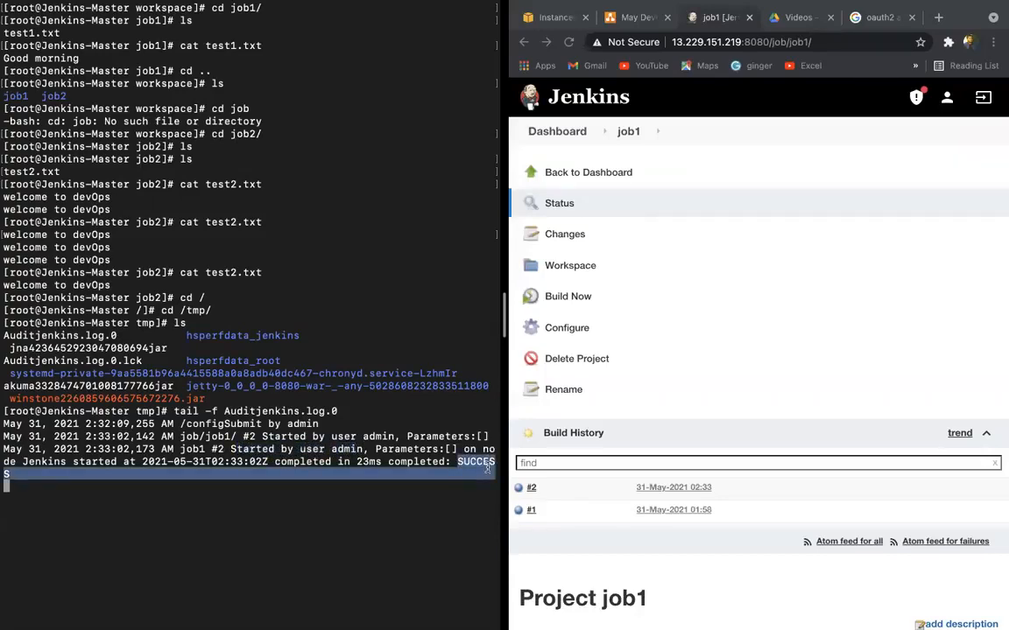
pyautogui.click(570, 299)
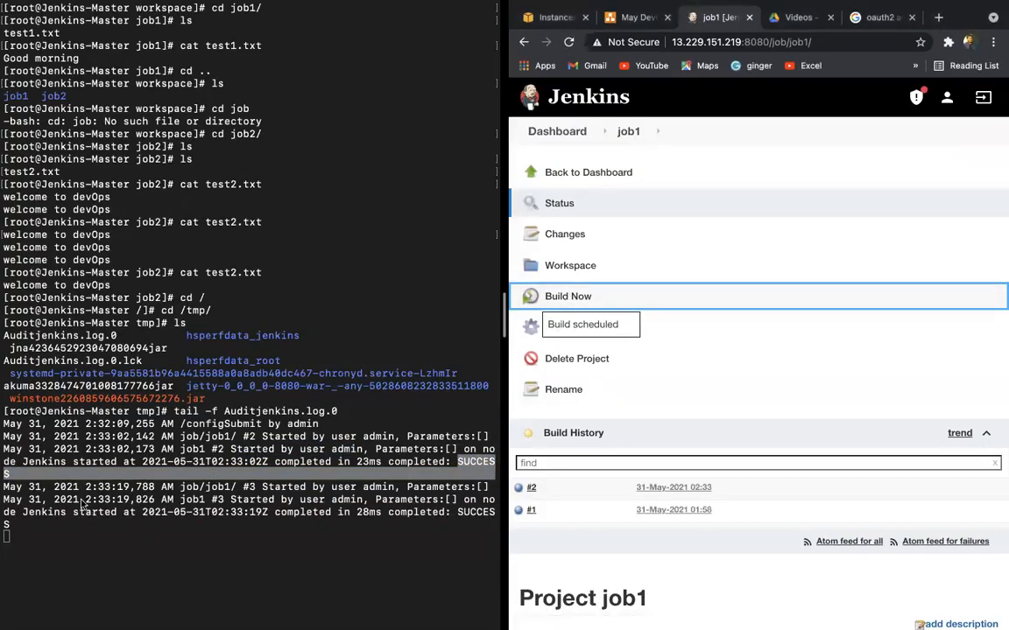
pyautogui.moveTo(171, 525); pyautogui.dragTo(88, 495)
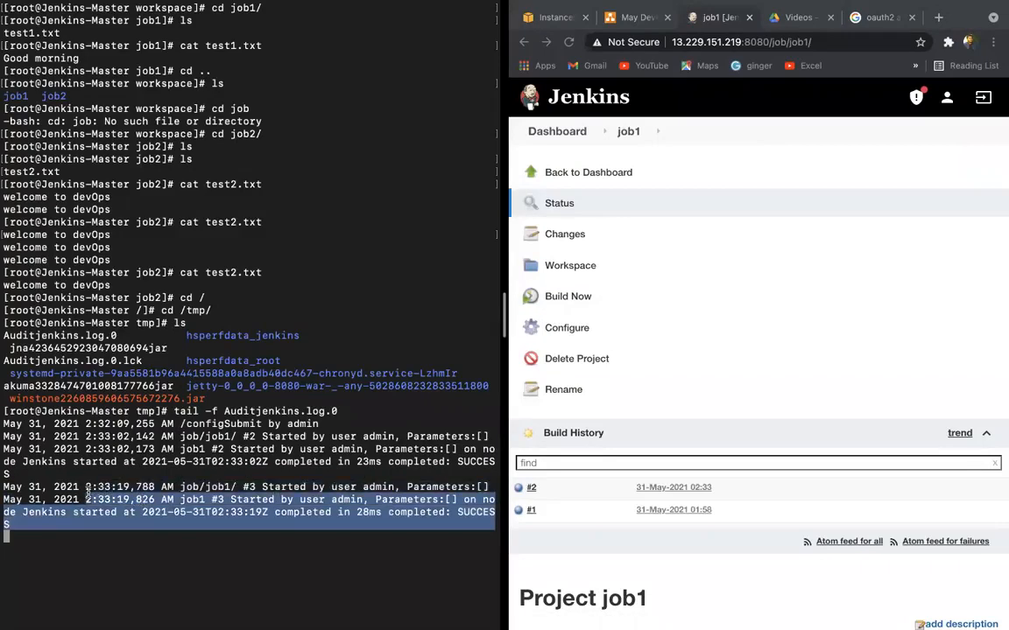
pyautogui.click(570, 297)
pyautogui.doubleClick(570, 298)
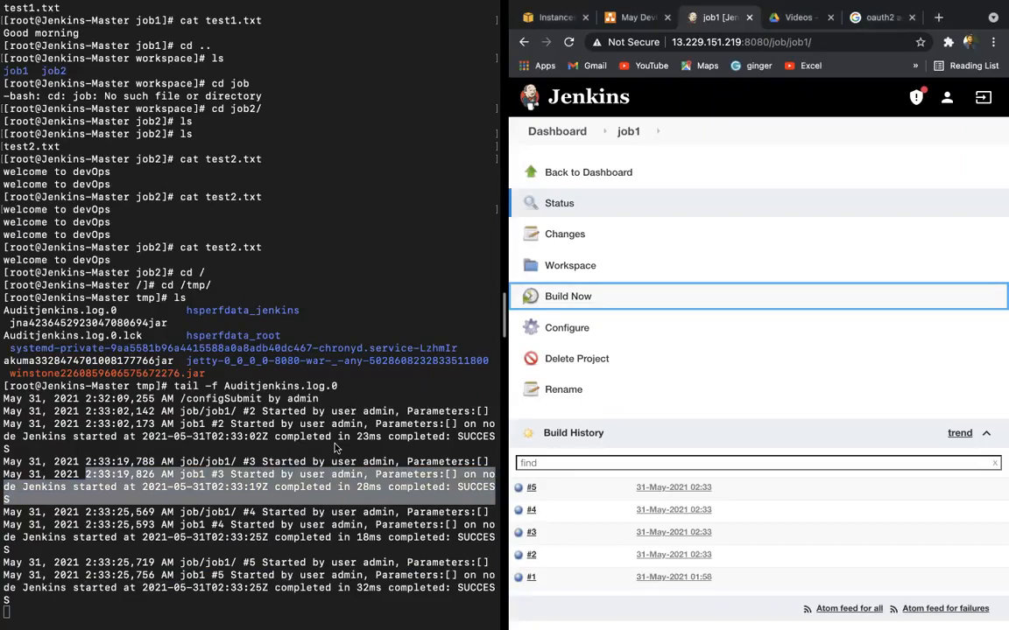
# Step: Move Jenkins out of split view into its own full-screen space after Terminal
pyautogui.moveTo(550, 7)
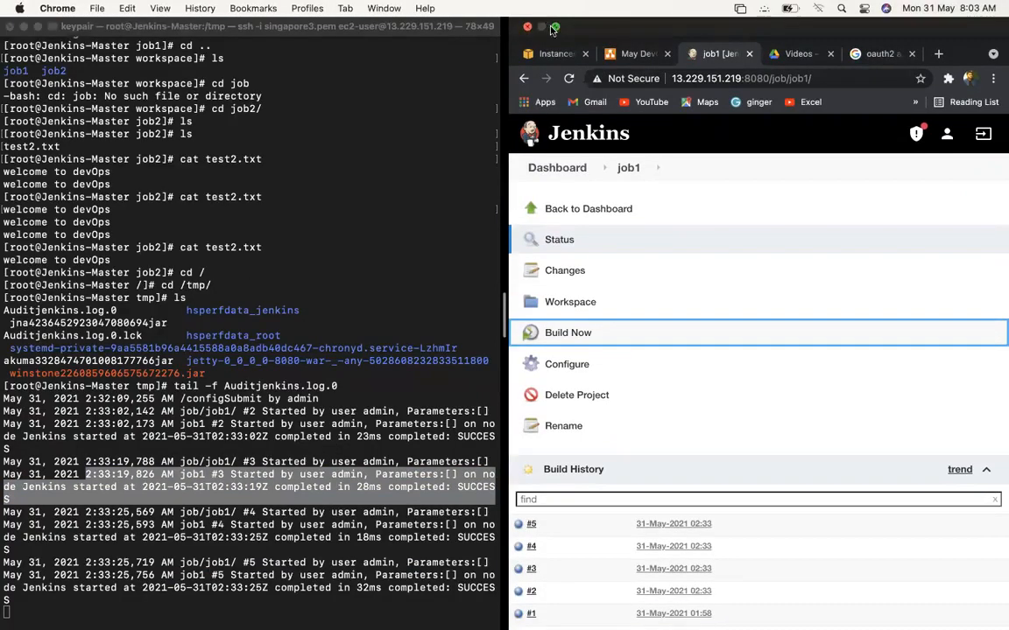
pyautogui.click(554, 29)
pyautogui.click(151, 40)
pyautogui.hotkey('ctrl', 'Up')
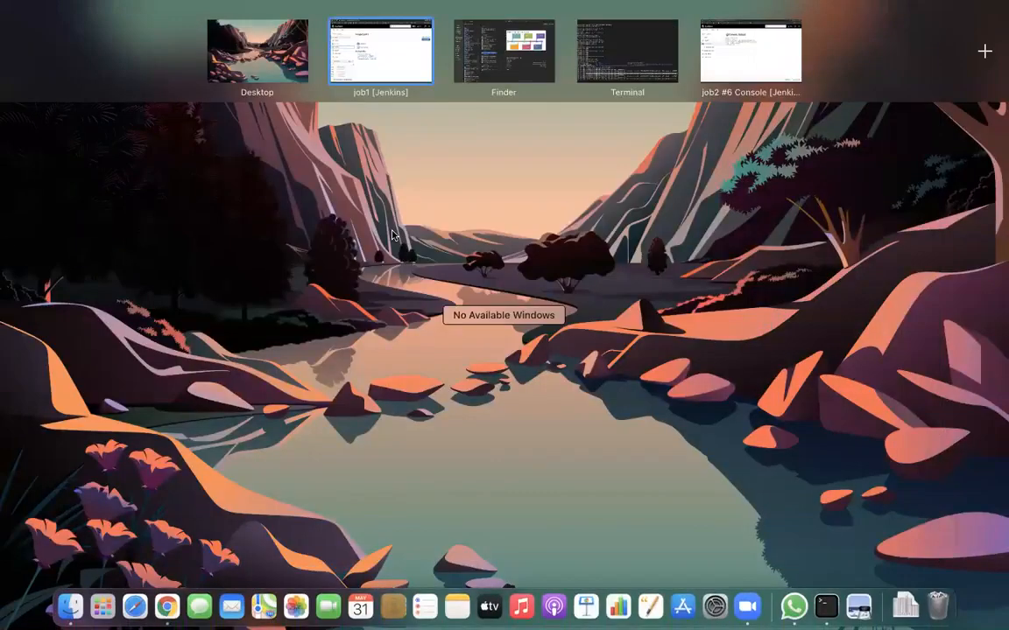
pyautogui.moveTo(402, 51); pyautogui.dragTo(627, 57)
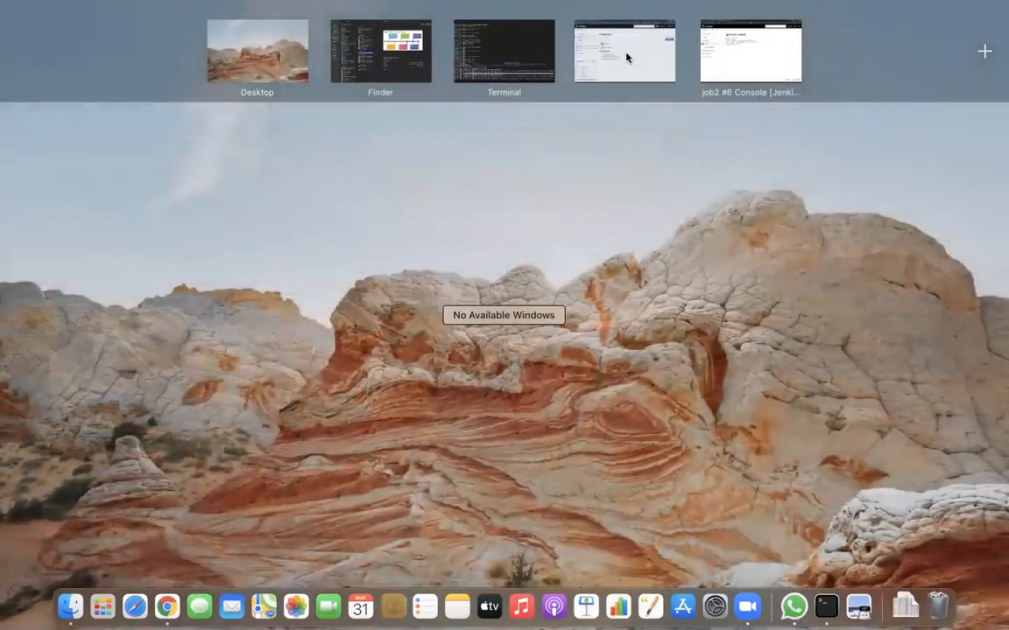
pyautogui.click(627, 58)
pyautogui.hscroll(-3, 323, 266)
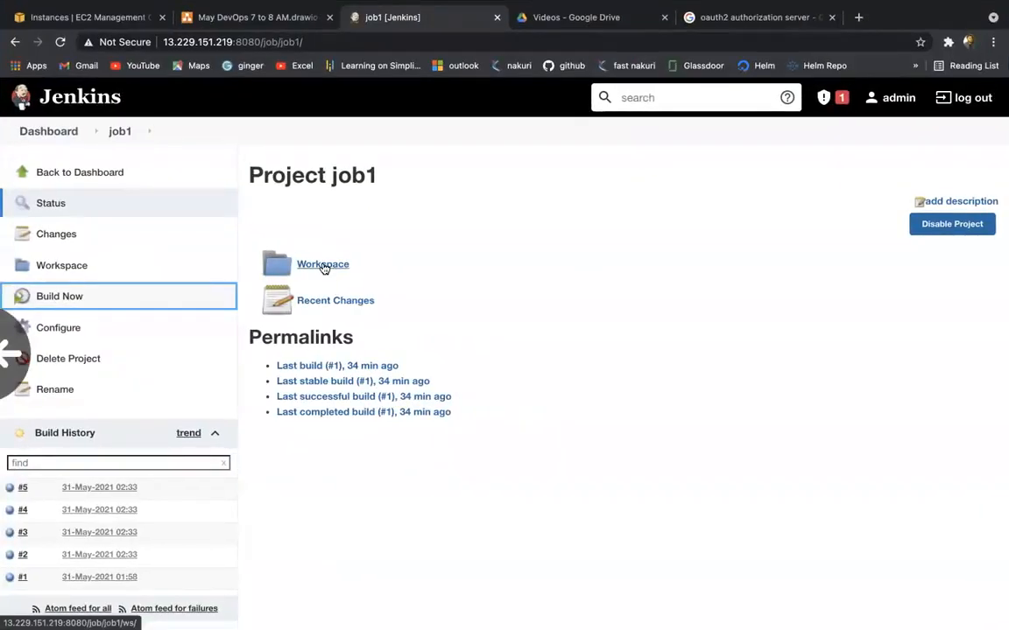
# Step: Switch between the audit log terminal and the Jenkins job1 page, reviewing the new log entries
pyautogui.hotkey('ctrl', 'Left')
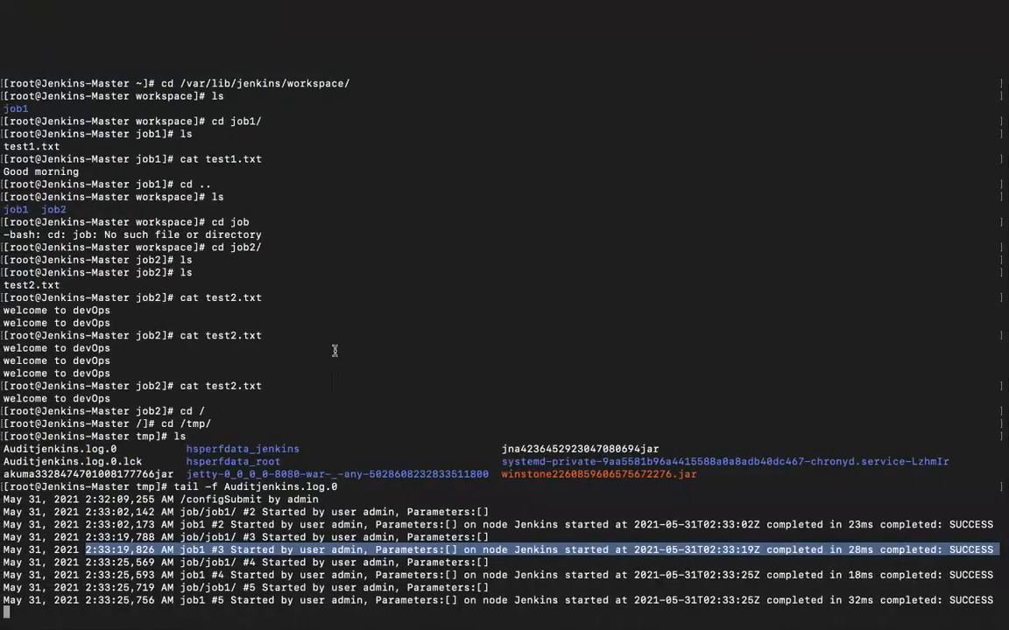
pyautogui.moveTo(174, 511); pyautogui.dragTo(299, 592)
pyautogui.click(298, 592)
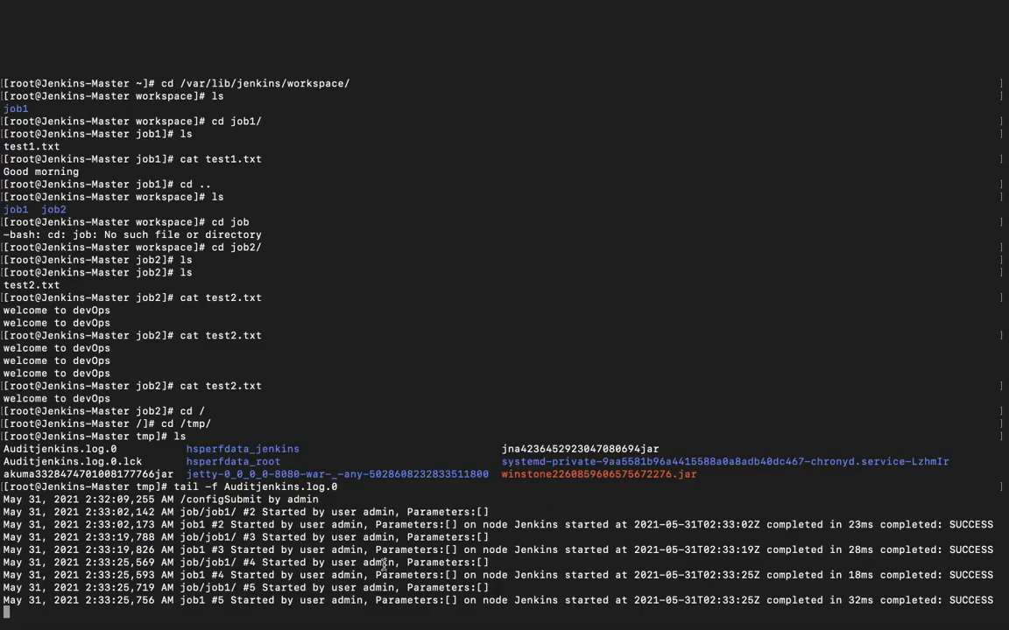
pyautogui.hotkey('ctrl', 'Right')
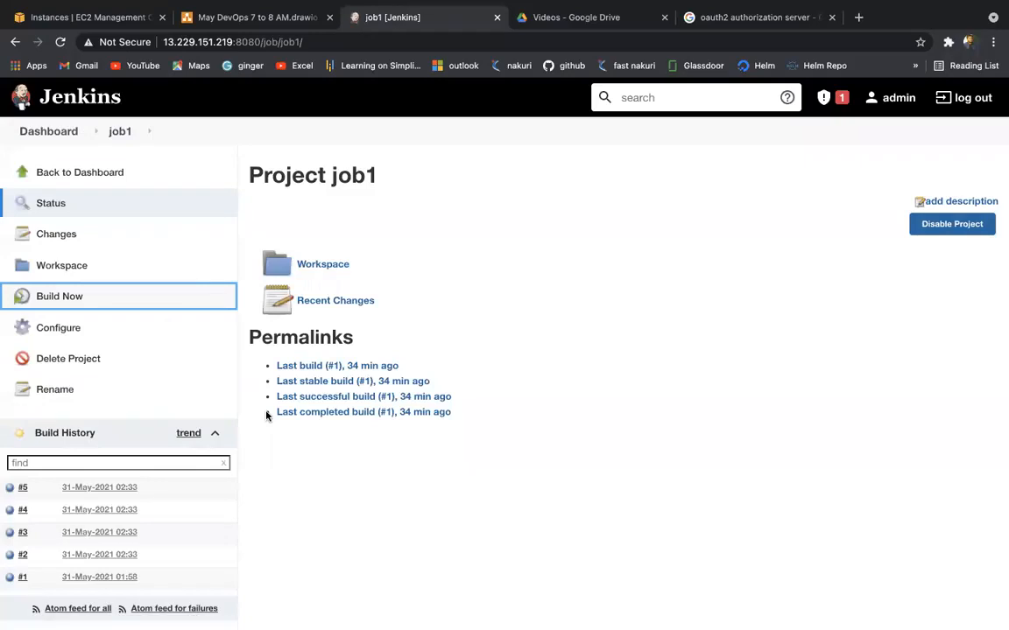
pyautogui.hotkey('ctrl', 'Left')
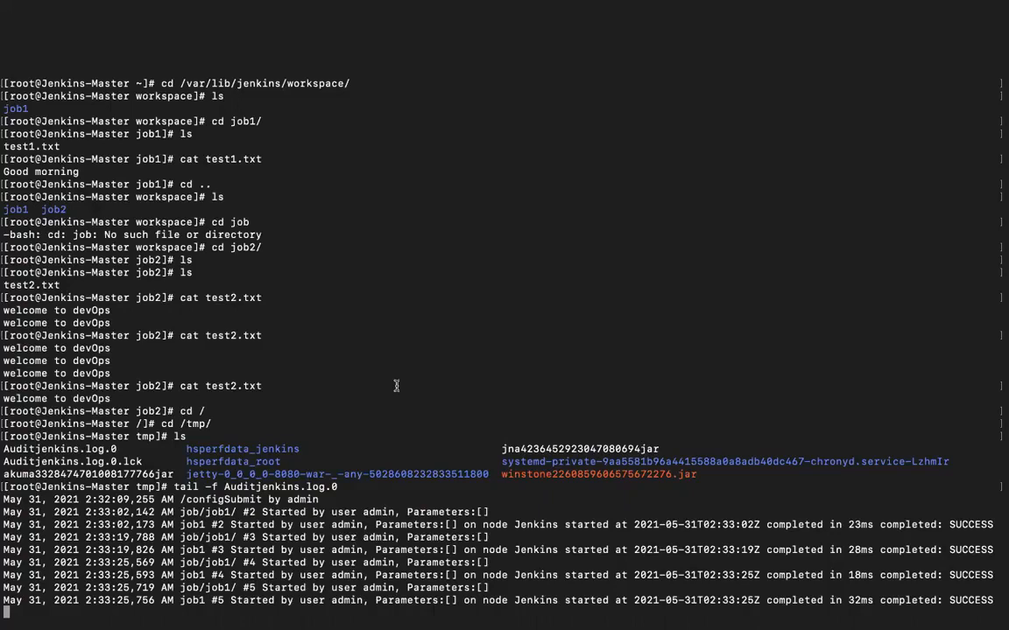
pyautogui.hotkey('ctrl', 'Right')
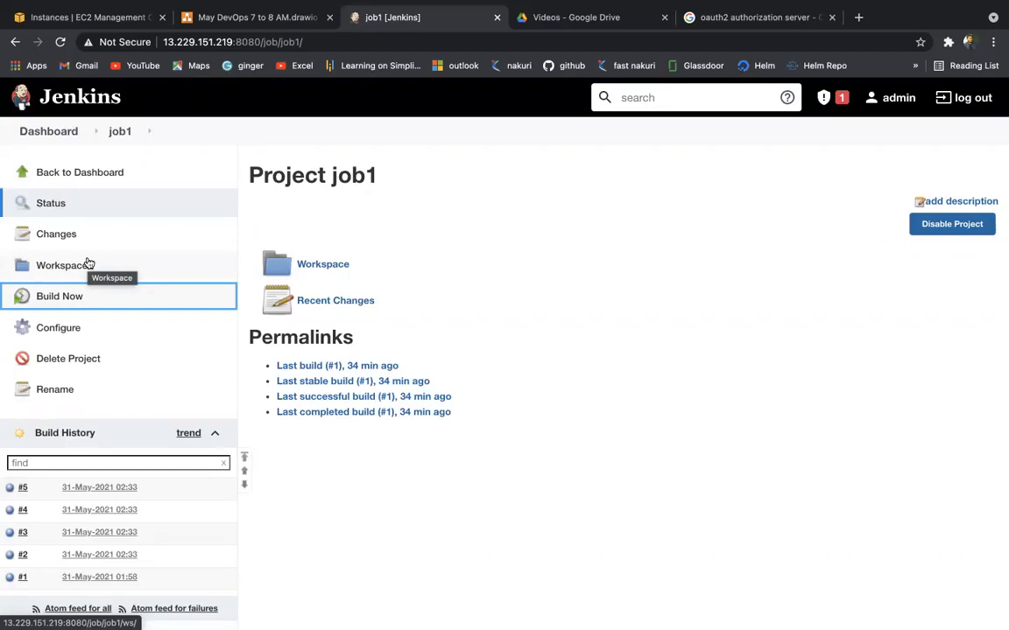
# Step: Switch to the May DevOps 7 to 8 AM diagram and scroll to the Audit Trail boxes
pyautogui.click(234, 19)
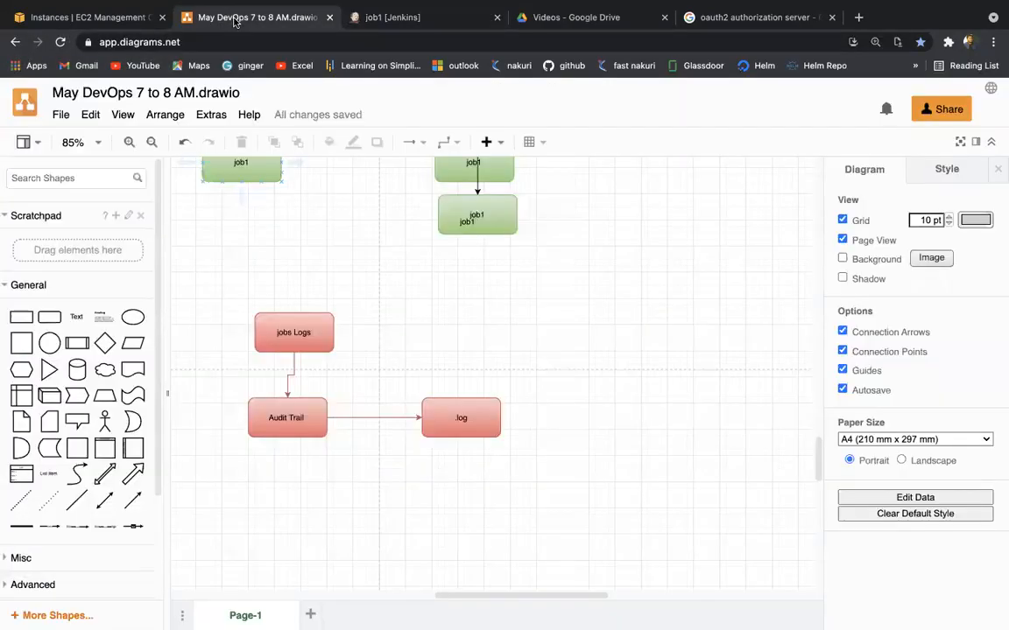
pyautogui.scroll(10, 404, 412)
pyautogui.scroll(-5, 404, 411)
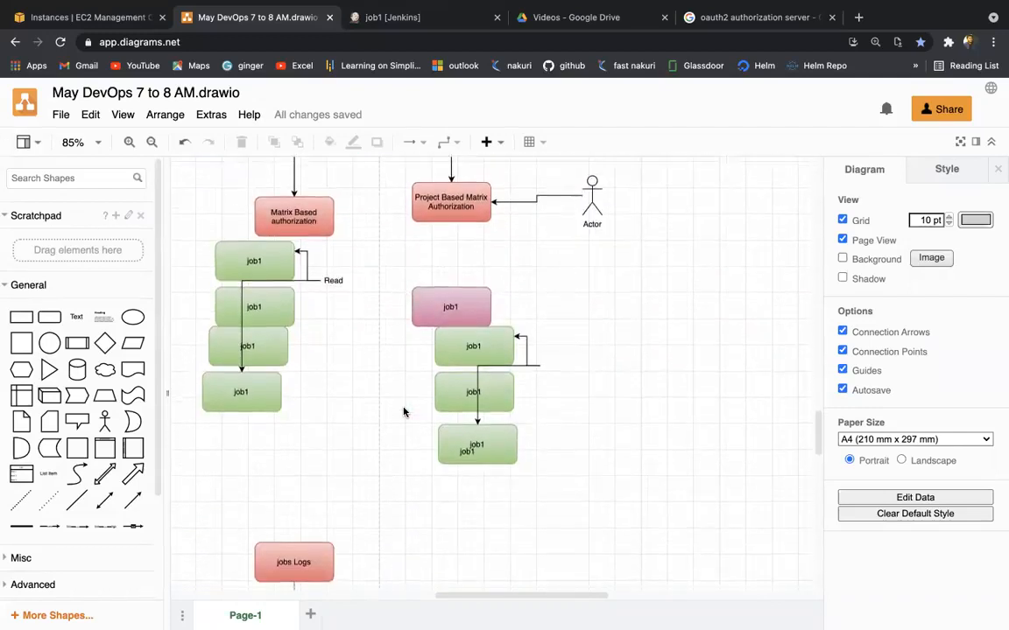
pyautogui.scroll(4, 421, 405)
pyautogui.scroll(-8, 421, 421)
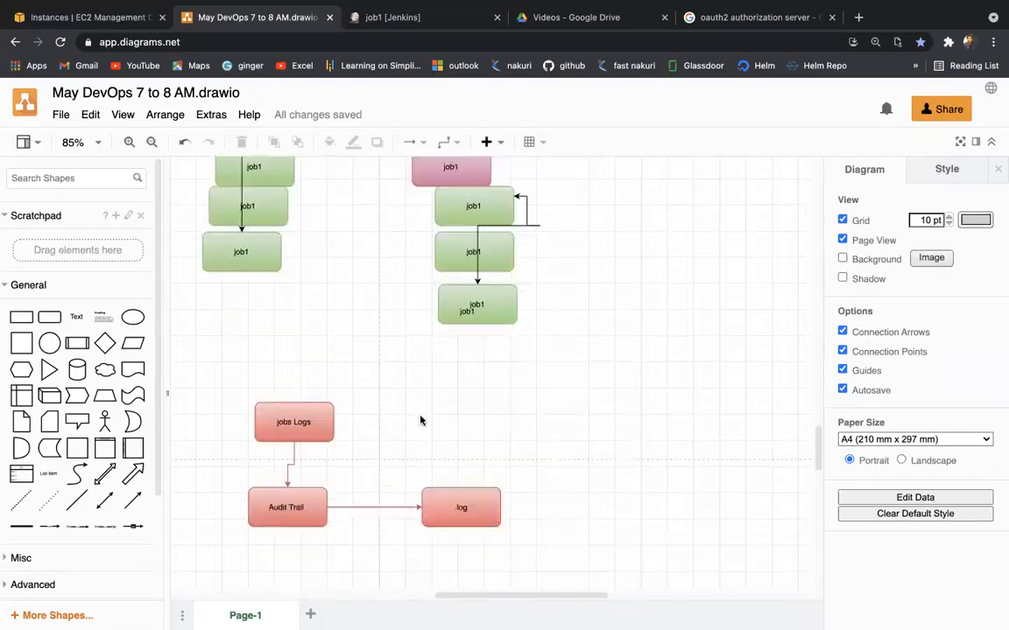
pyautogui.scroll(-3, 420, 421)
pyautogui.scroll(-1, 420, 421)
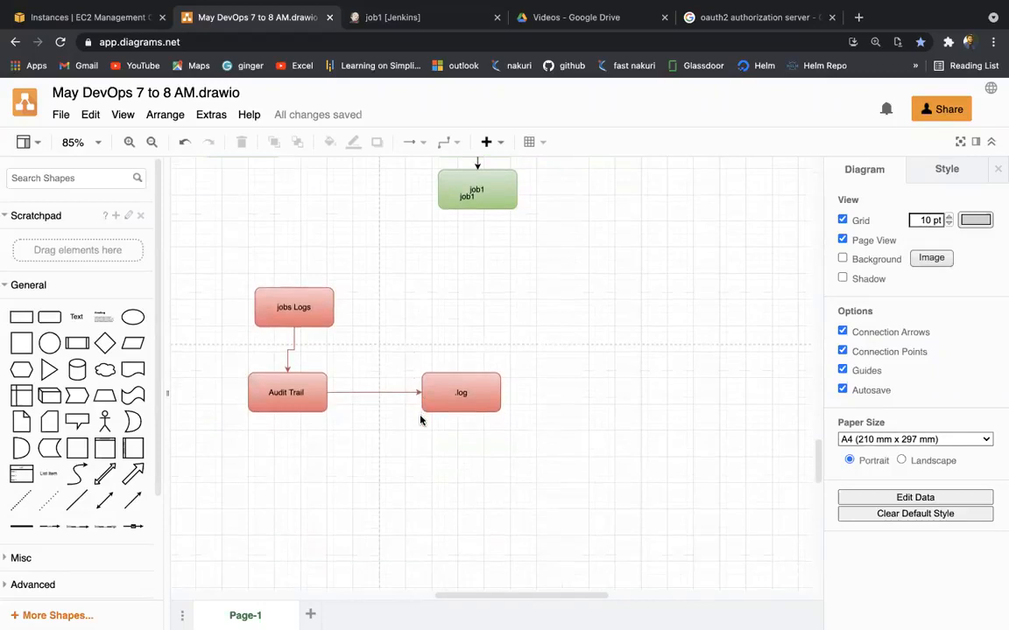
pyautogui.scroll(-5, 421, 421)
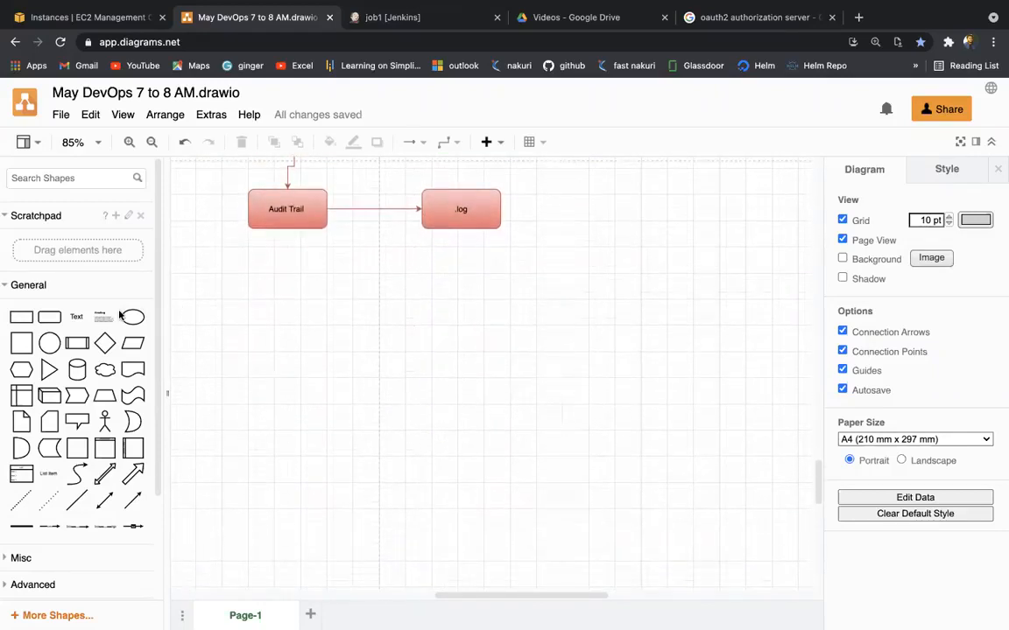
# Step: Place a rounded rectangle labelled 'Master' below the Audit Trail and .log boxes
pyautogui.moveTo(50, 324)
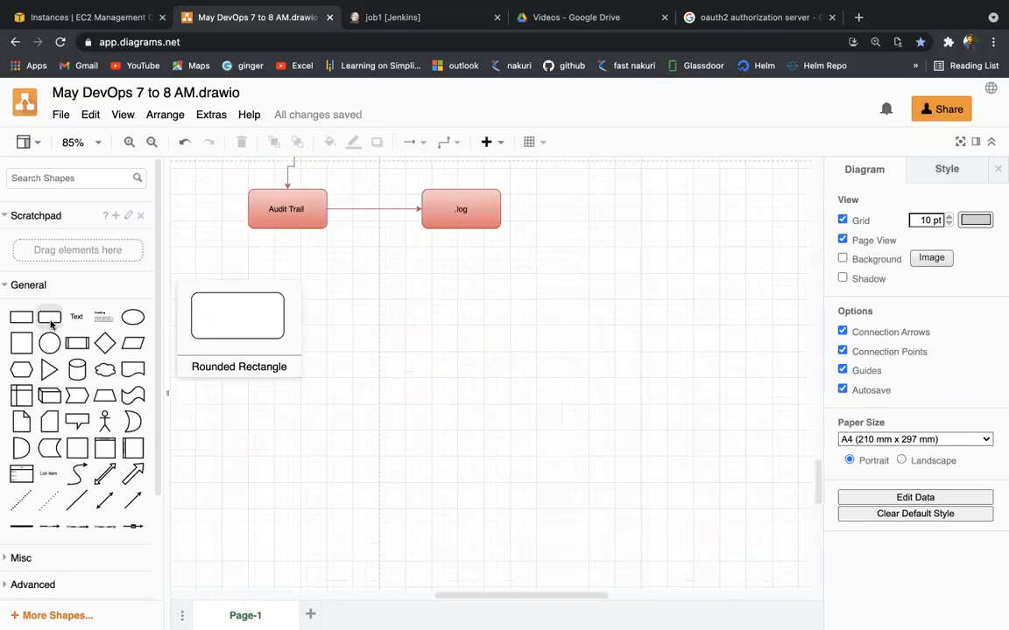
pyautogui.click(51, 324)
pyautogui.moveTo(473, 378); pyautogui.dragTo(422, 319)
pyautogui.write('Mas')
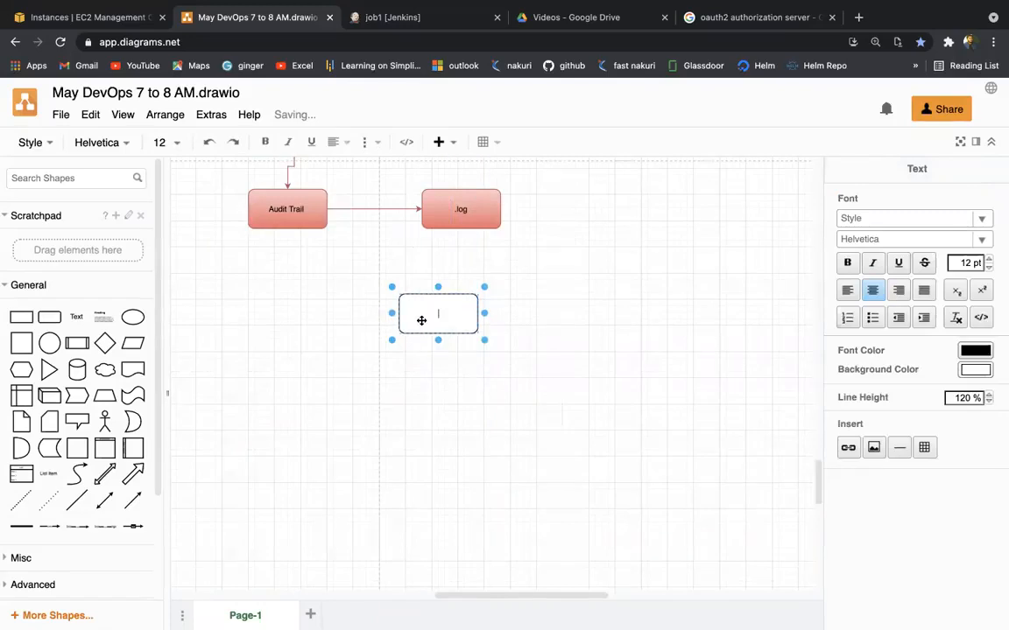
pyautogui.write('ter')
pyautogui.click(303, 305)
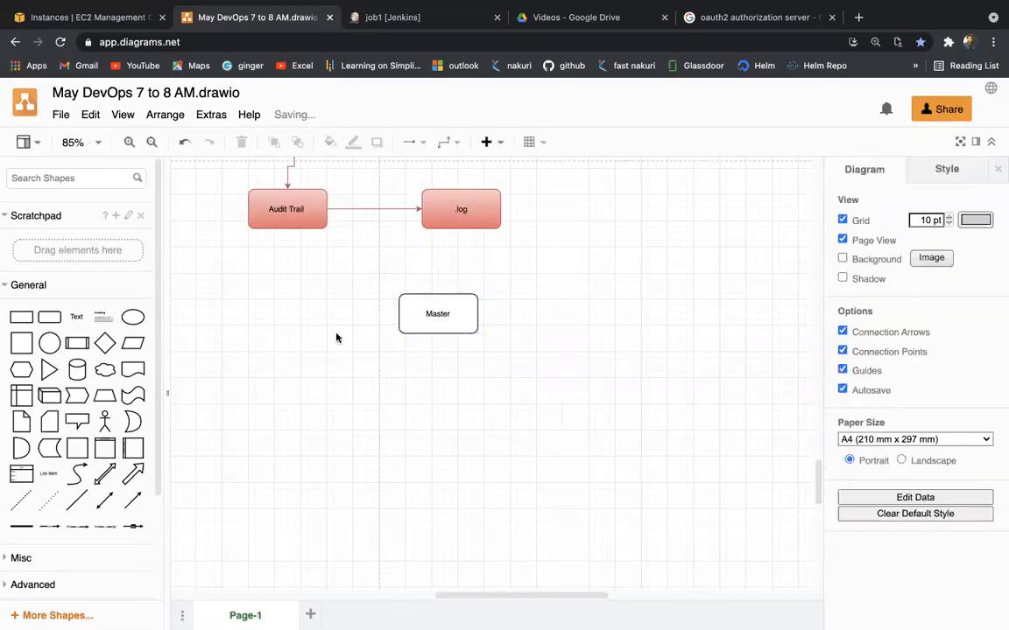